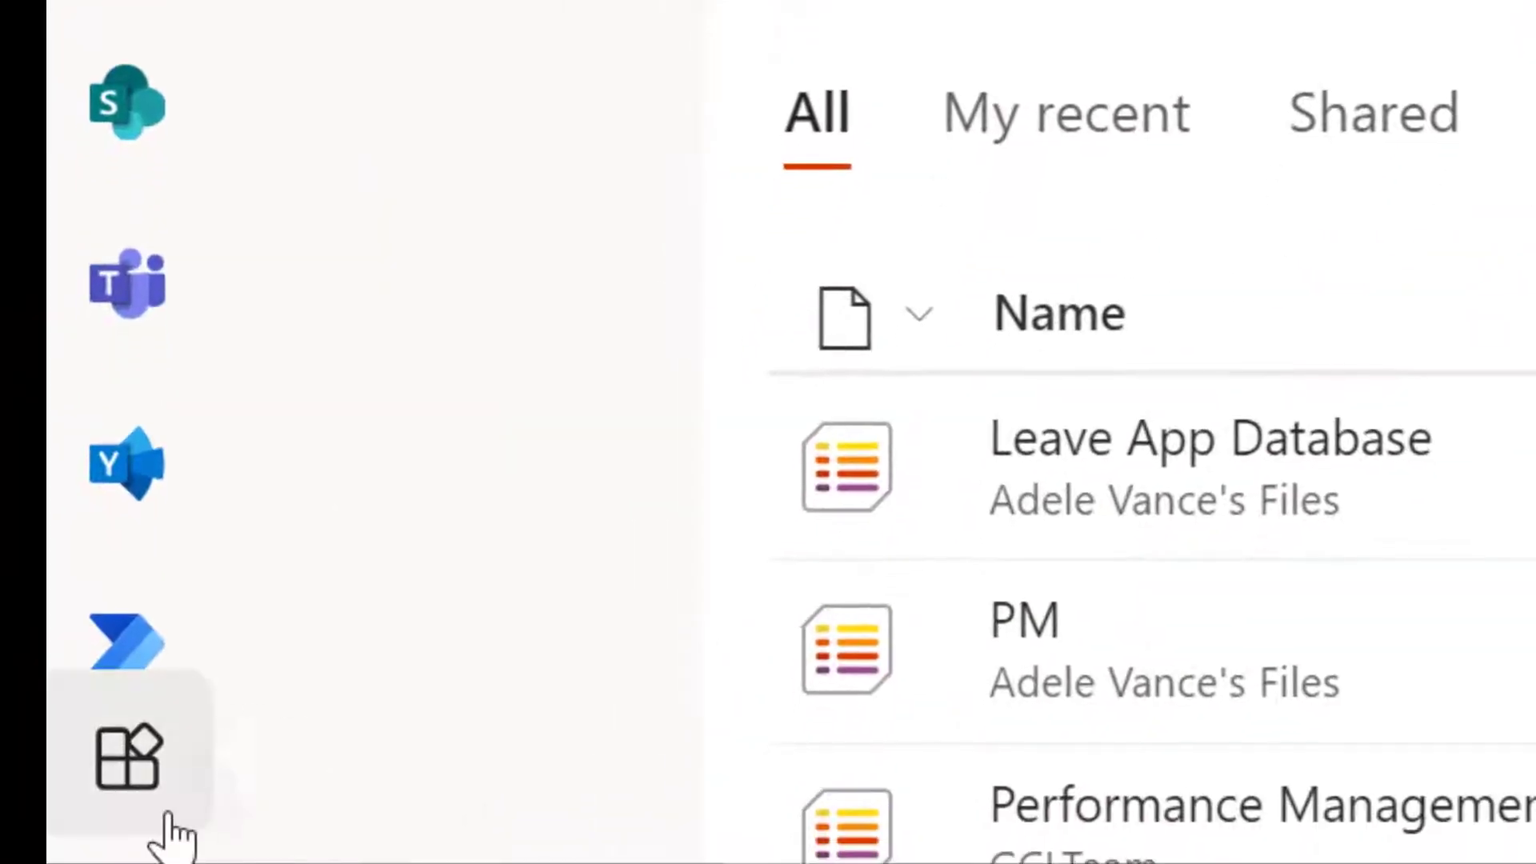
- Open Microsoft Forms in a new browser tab from the full list of Office 365 apps and switch to it
click(119, 766)
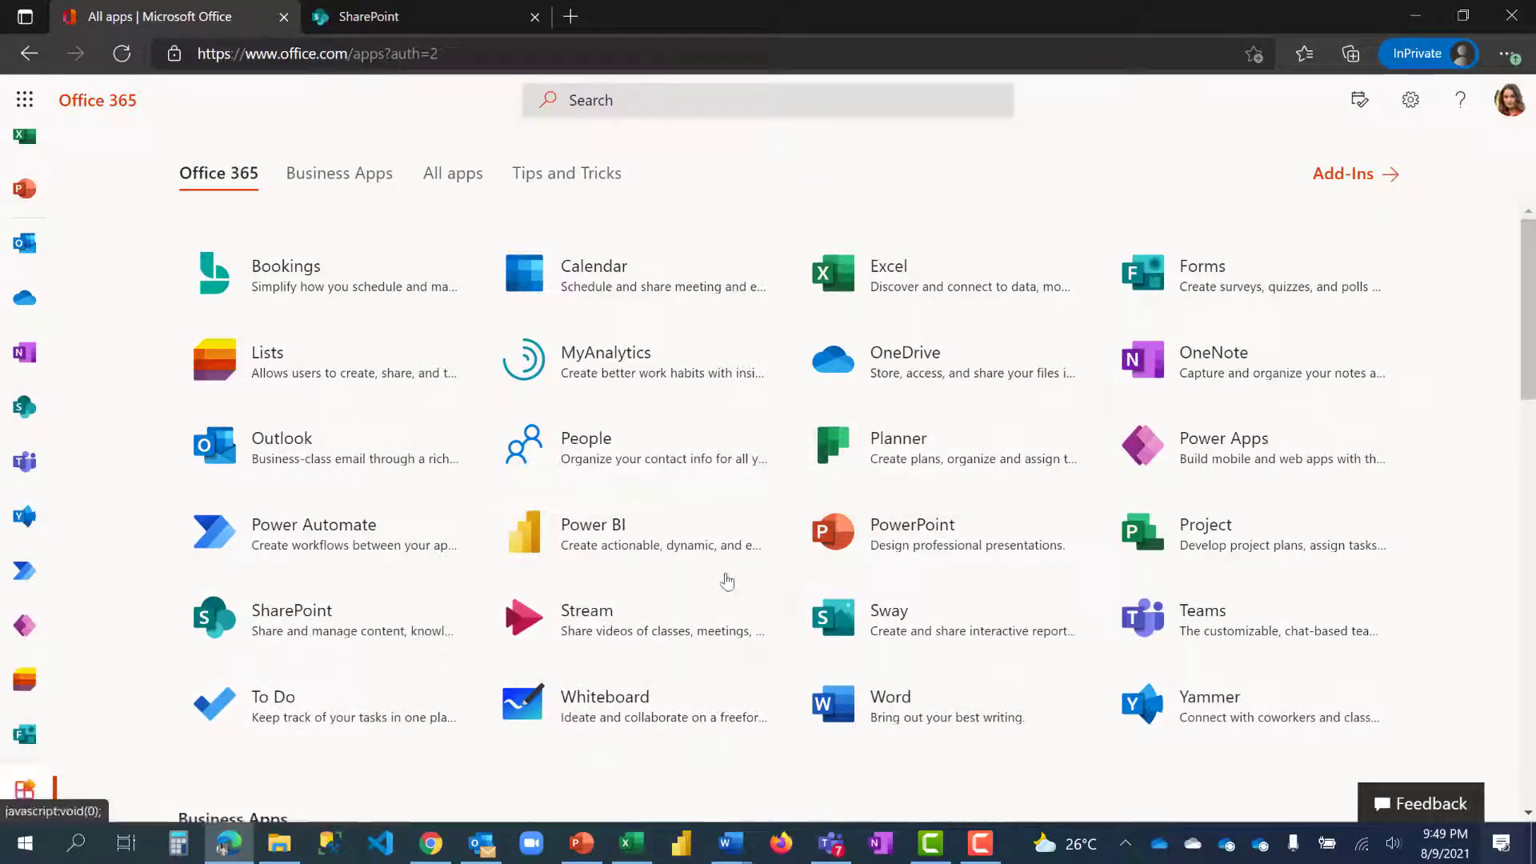
right_click(1201, 278)
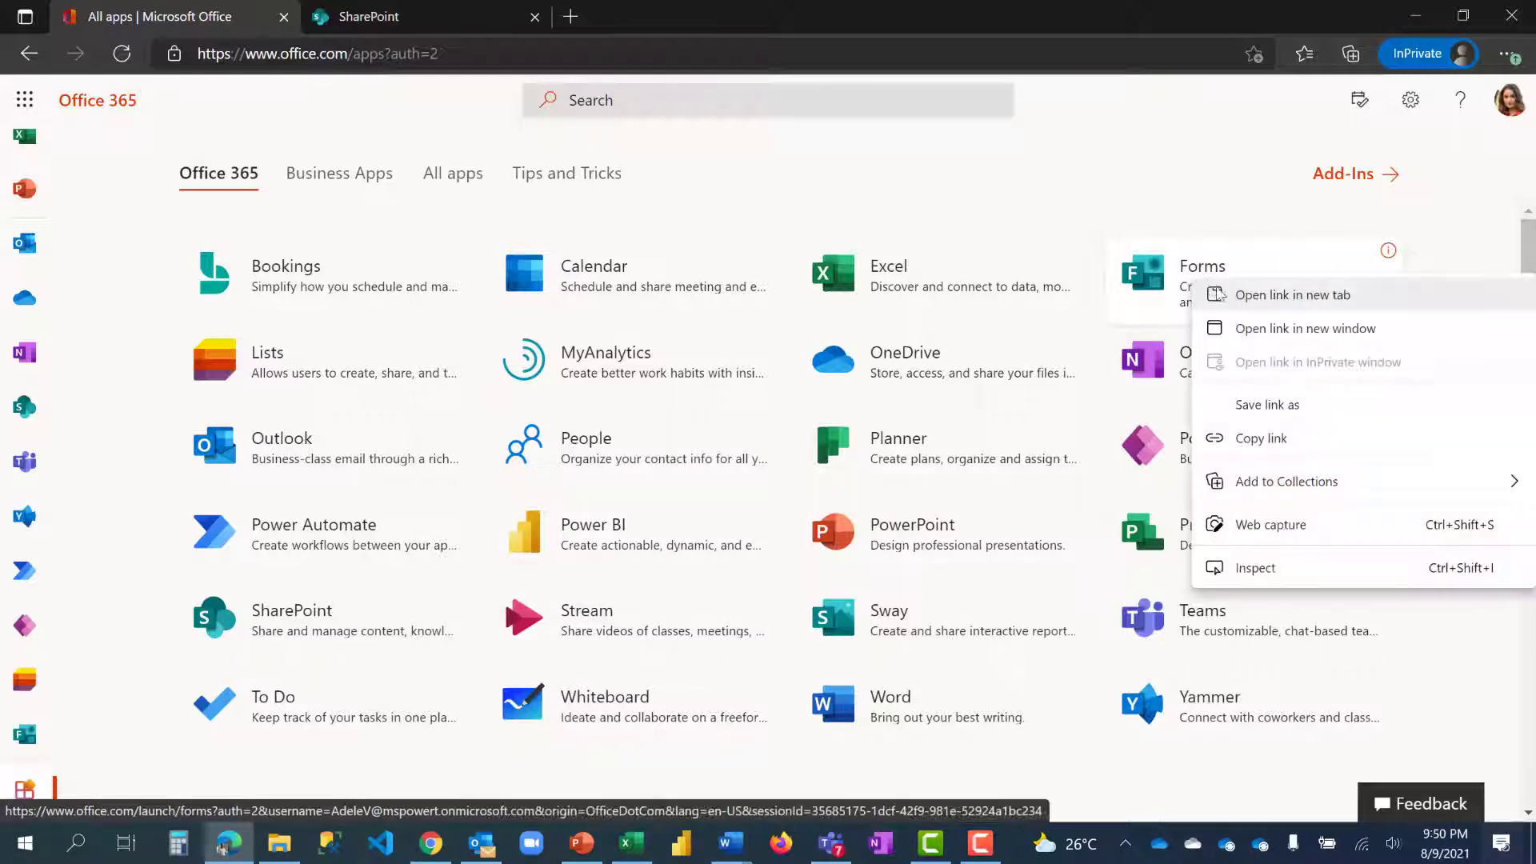
click(1224, 294)
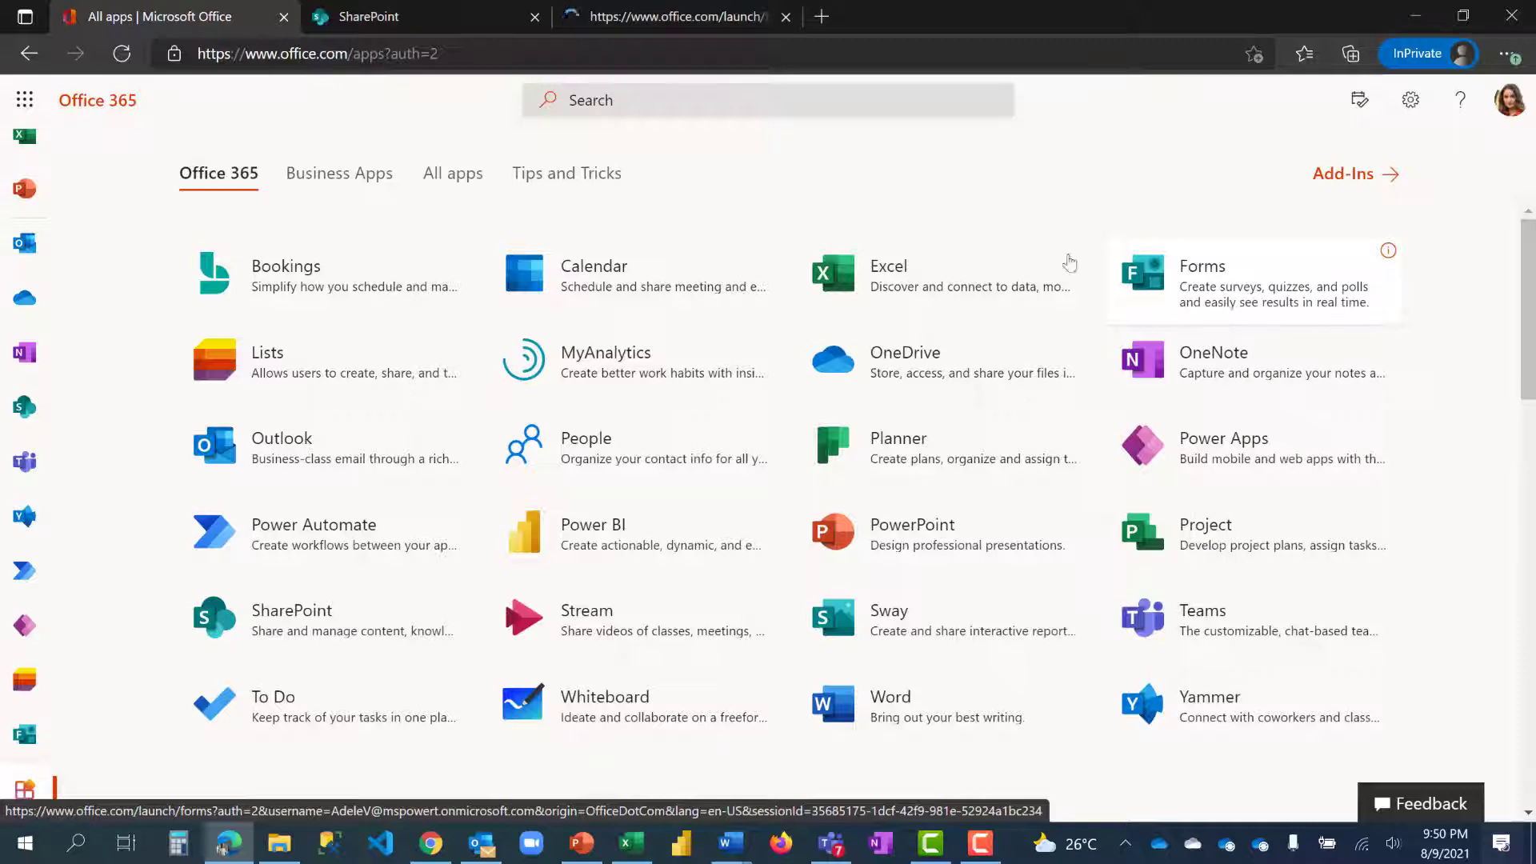
click(628, 16)
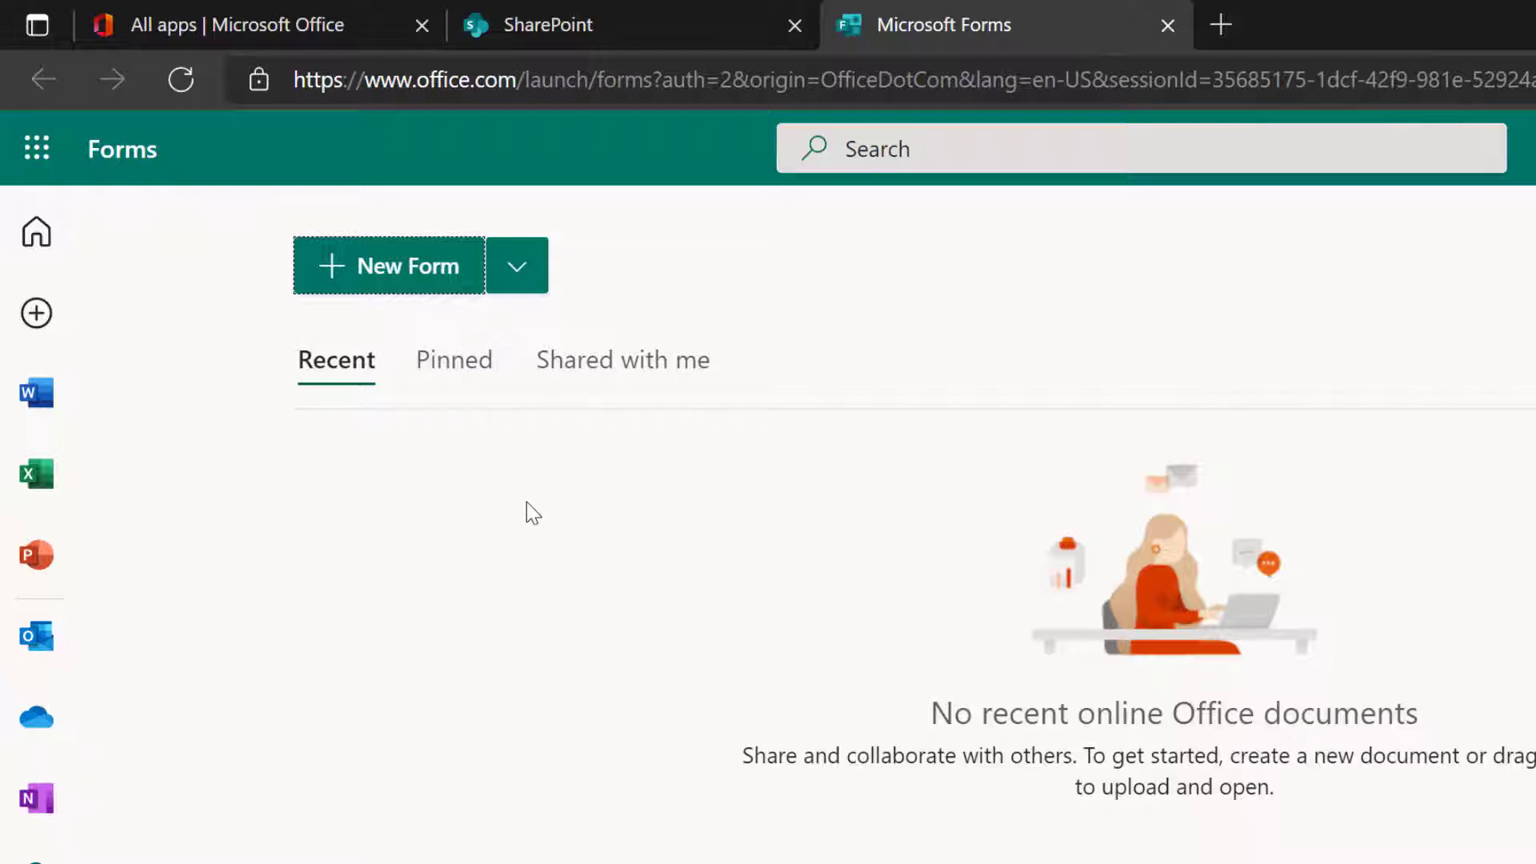
- Look over the forms shared with this account and the recent ones, and open the Meetup group's forms
click(616, 371)
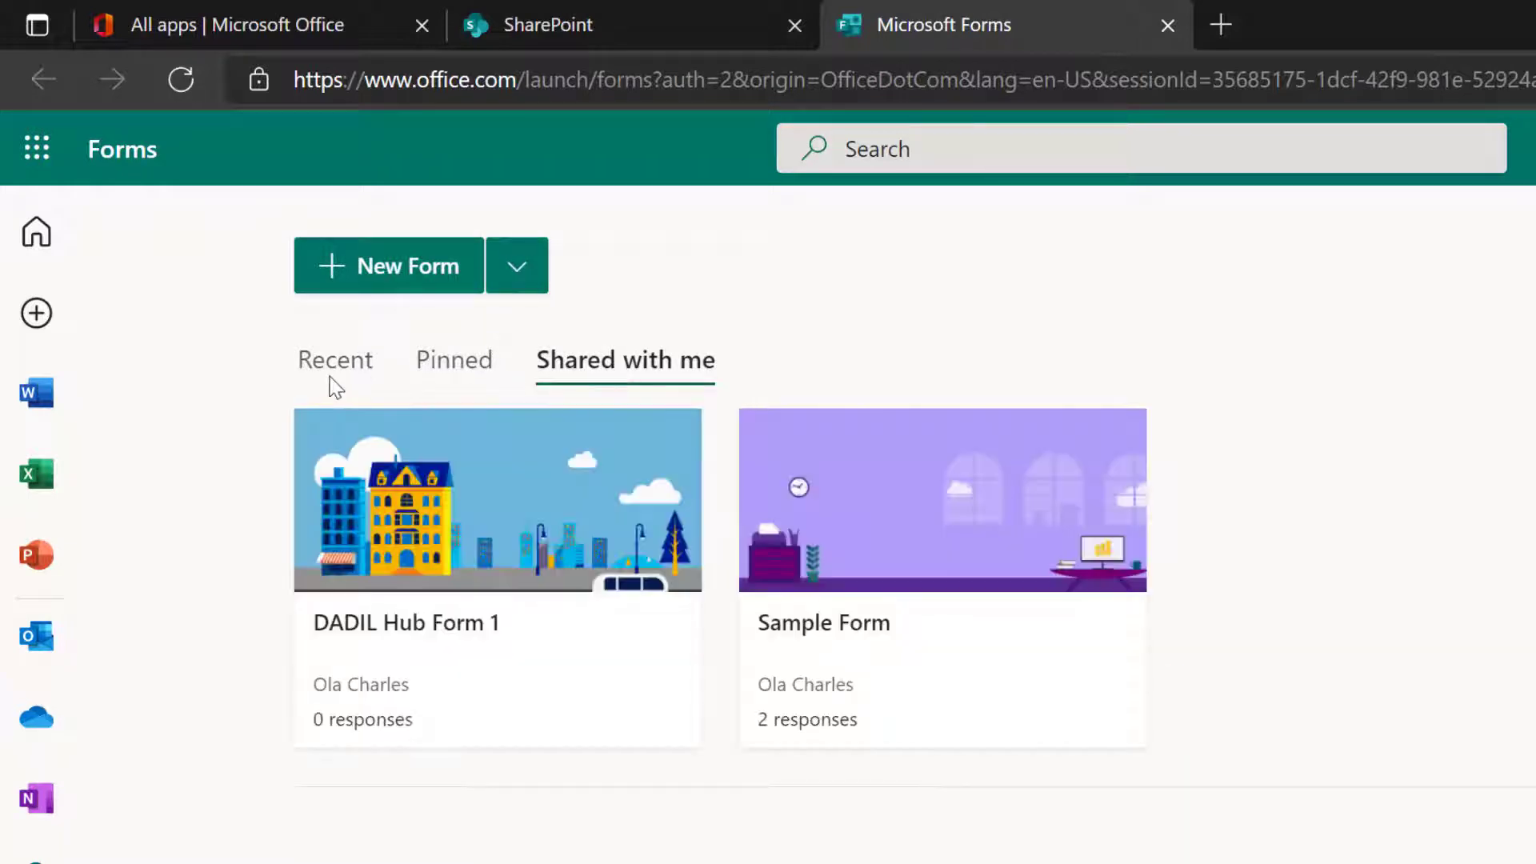
click(339, 373)
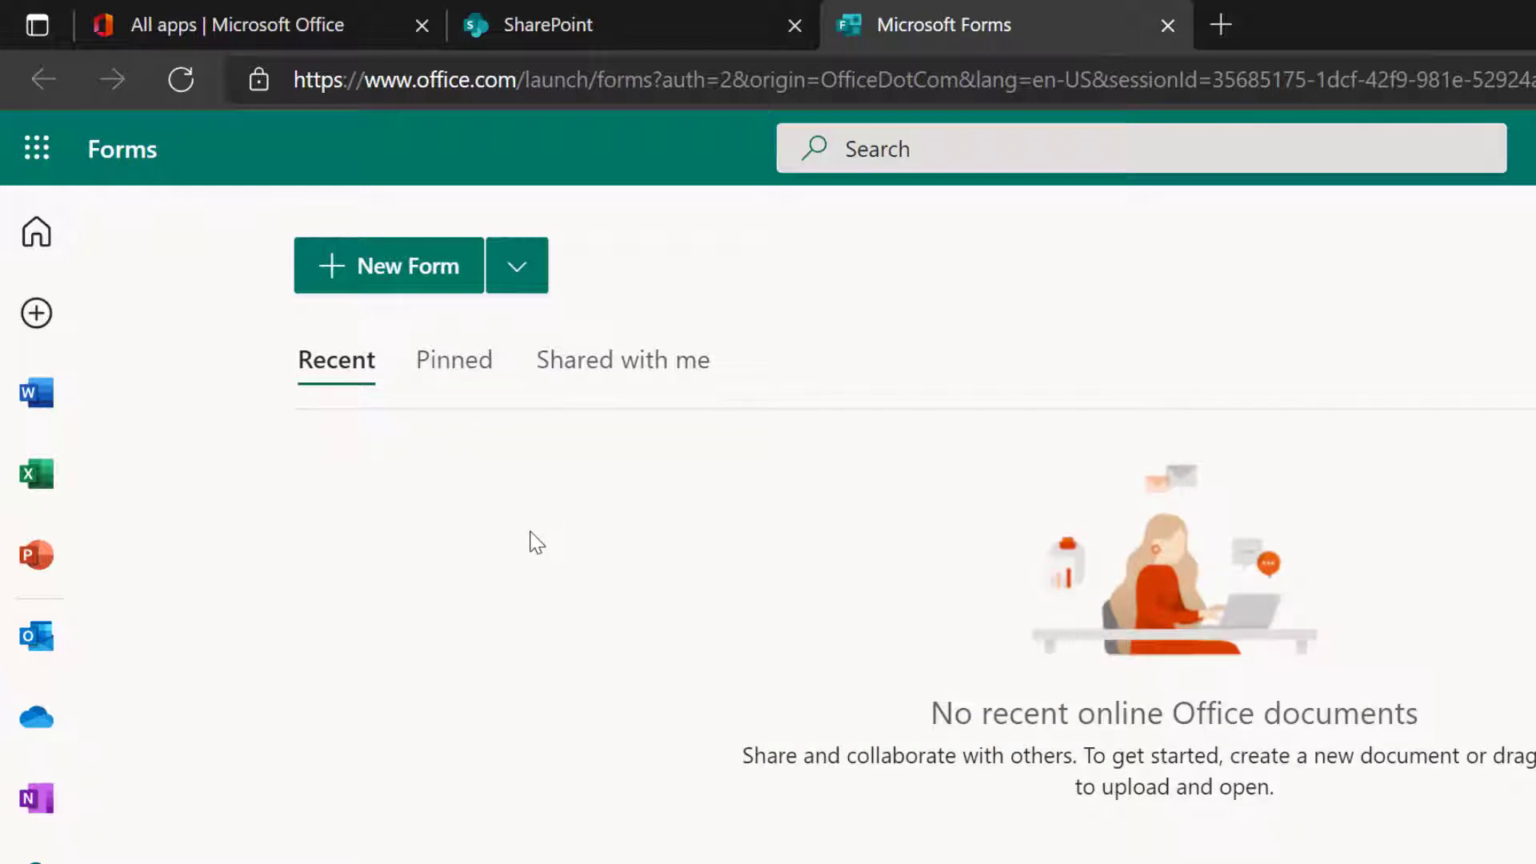
scroll(536, 542, down, 5)
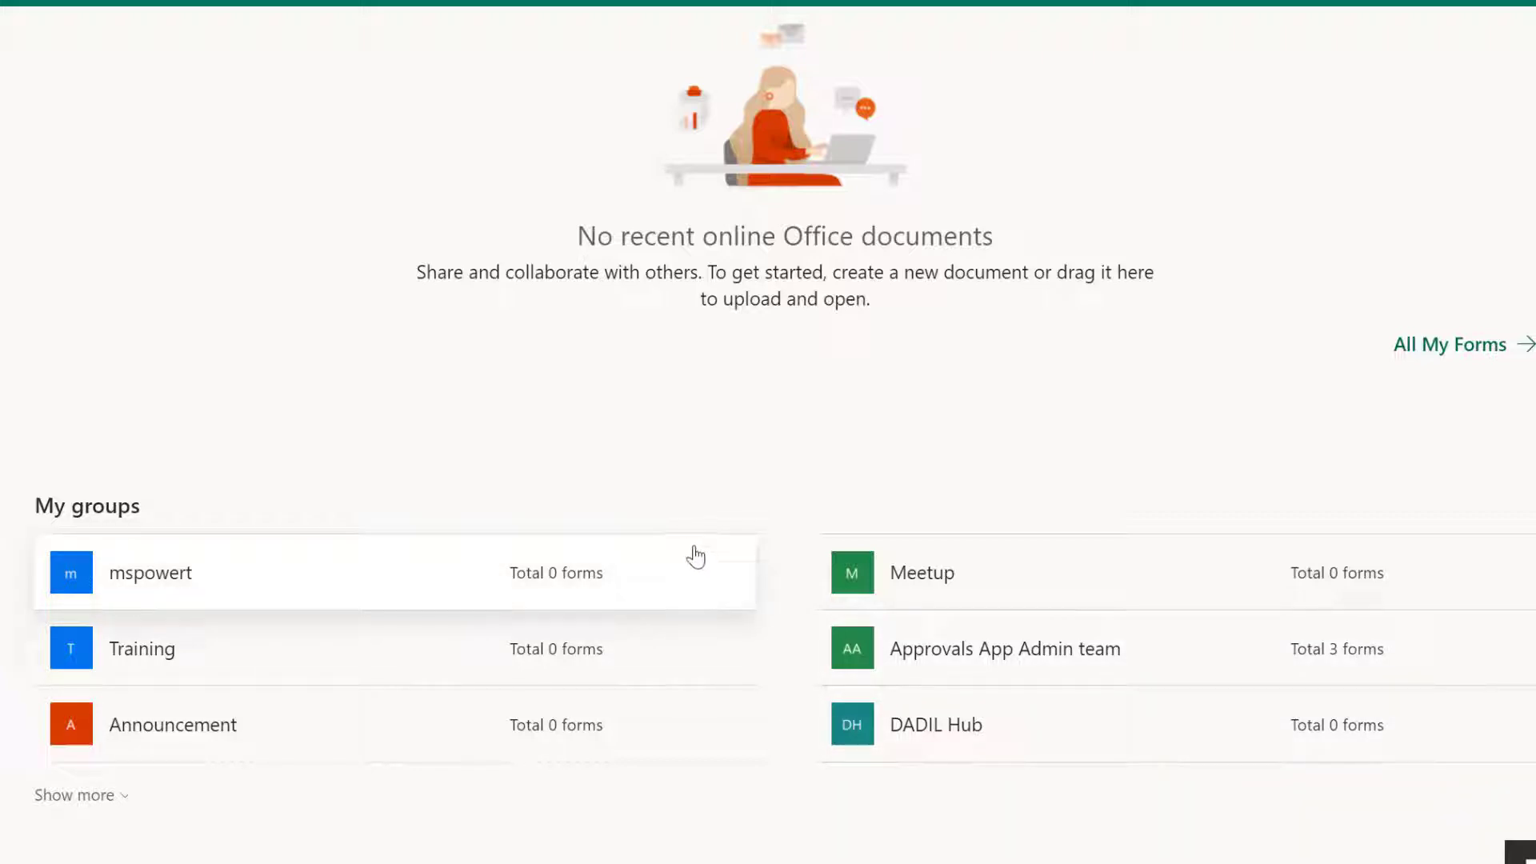
click(931, 575)
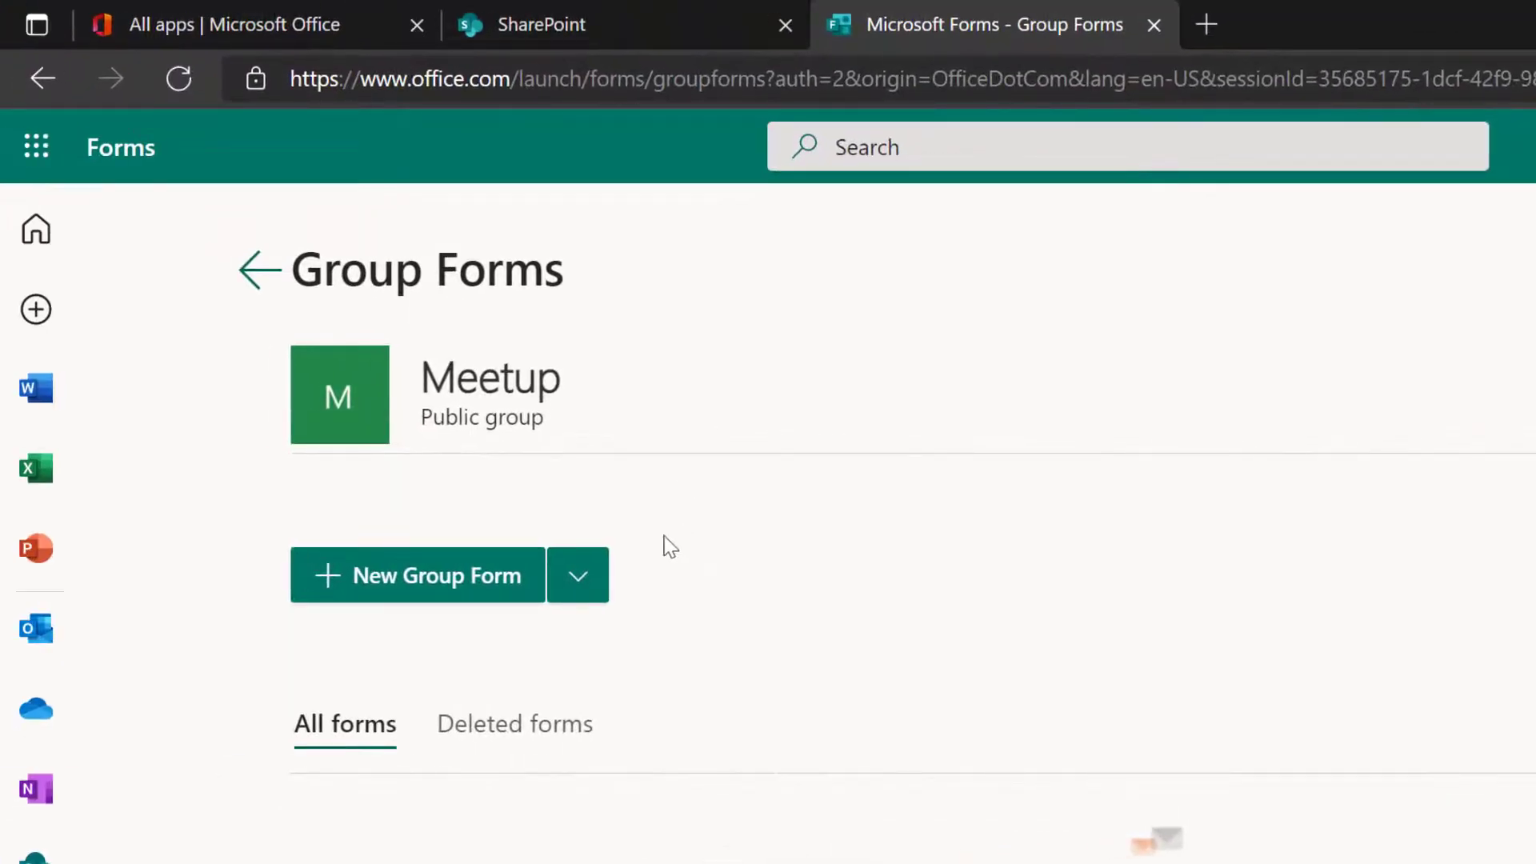
- Check the available group form types and create a new group form for Meetup
click(581, 587)
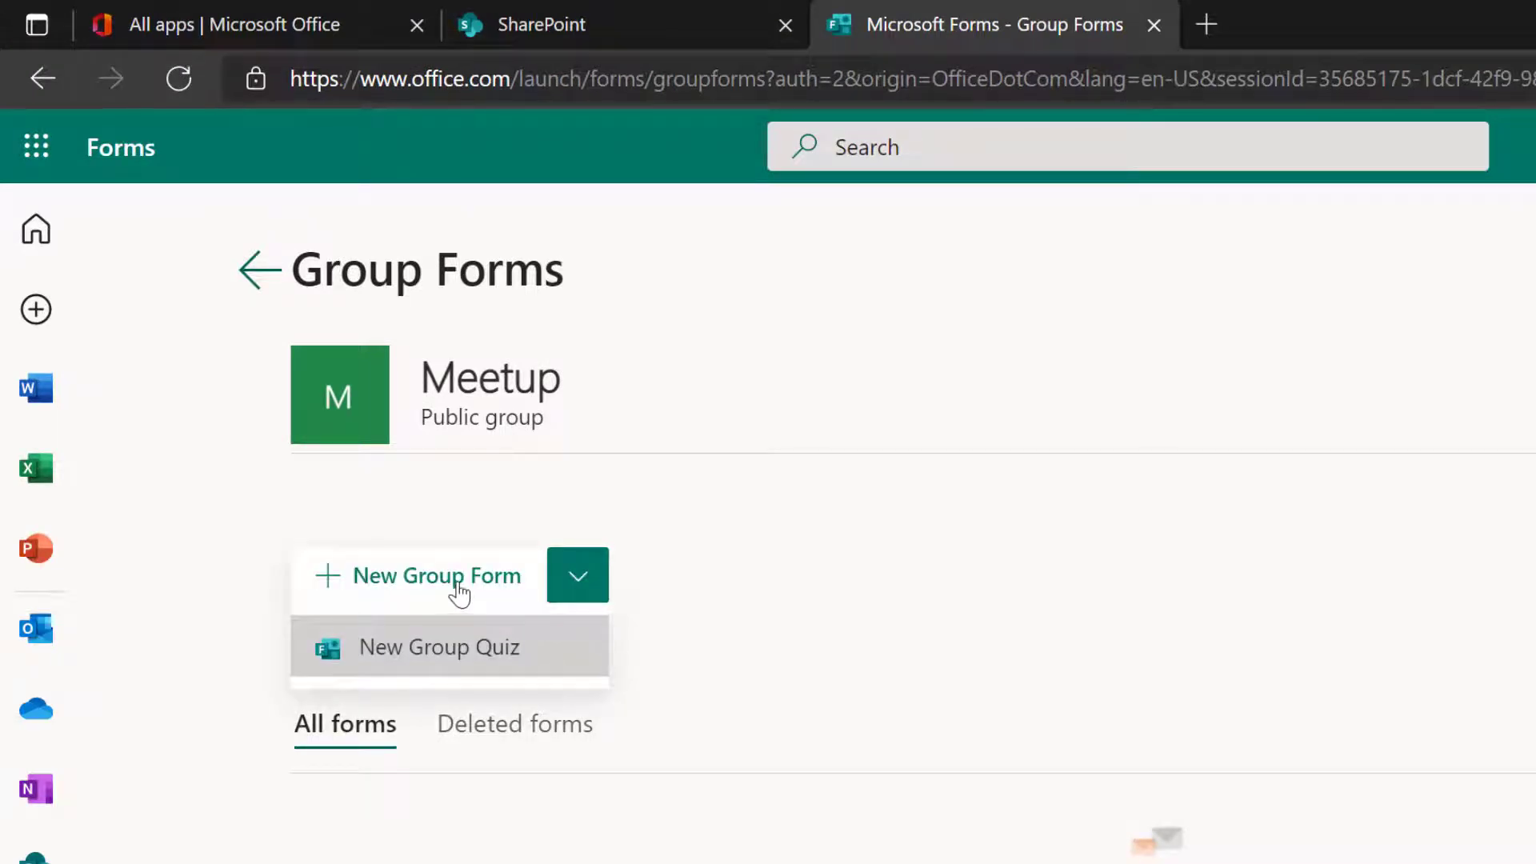
click(727, 629)
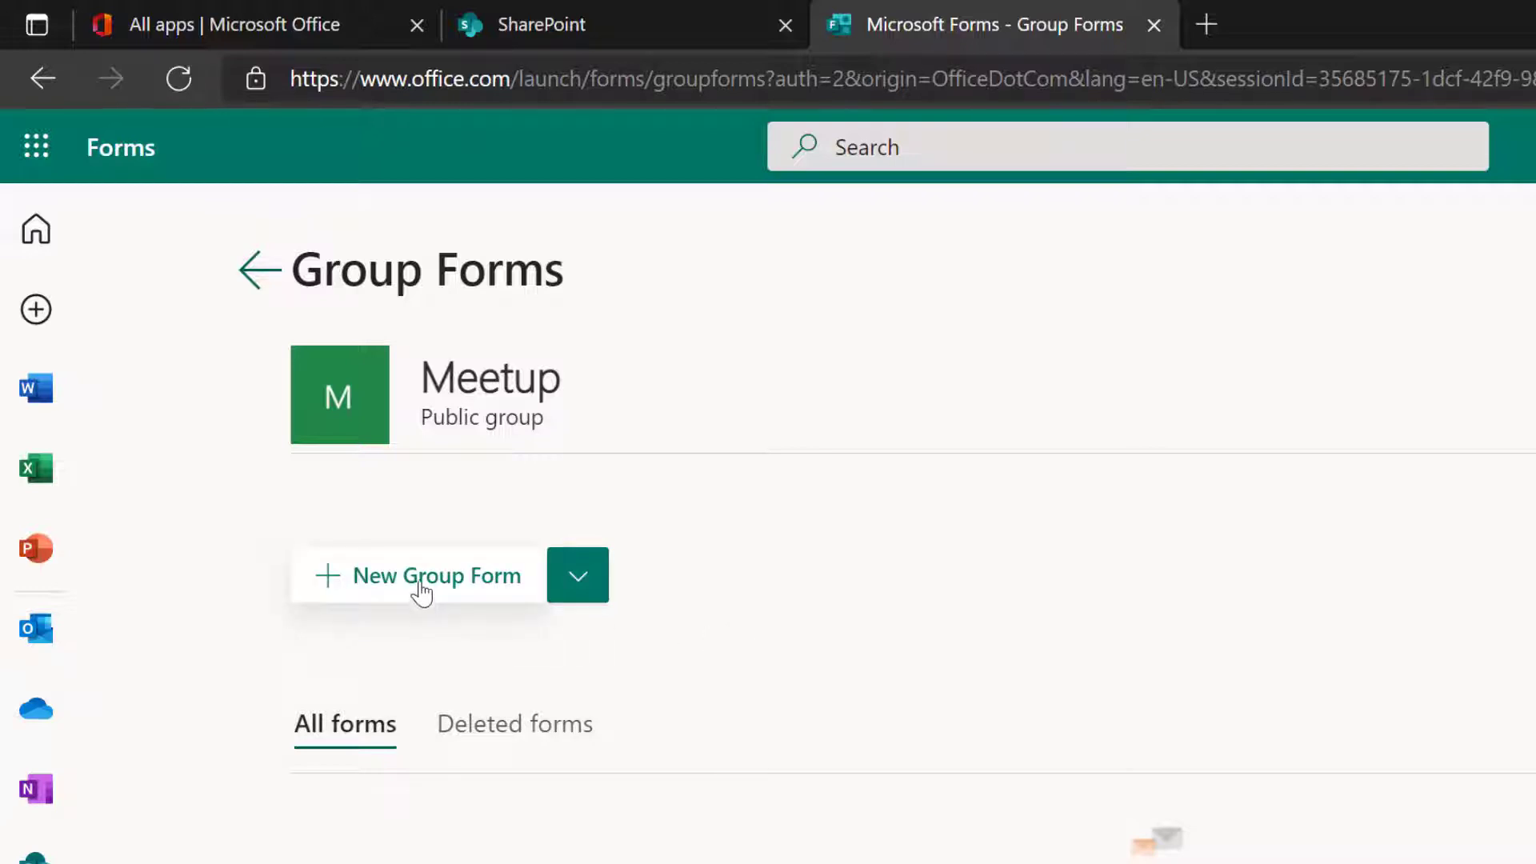
click(316, 438)
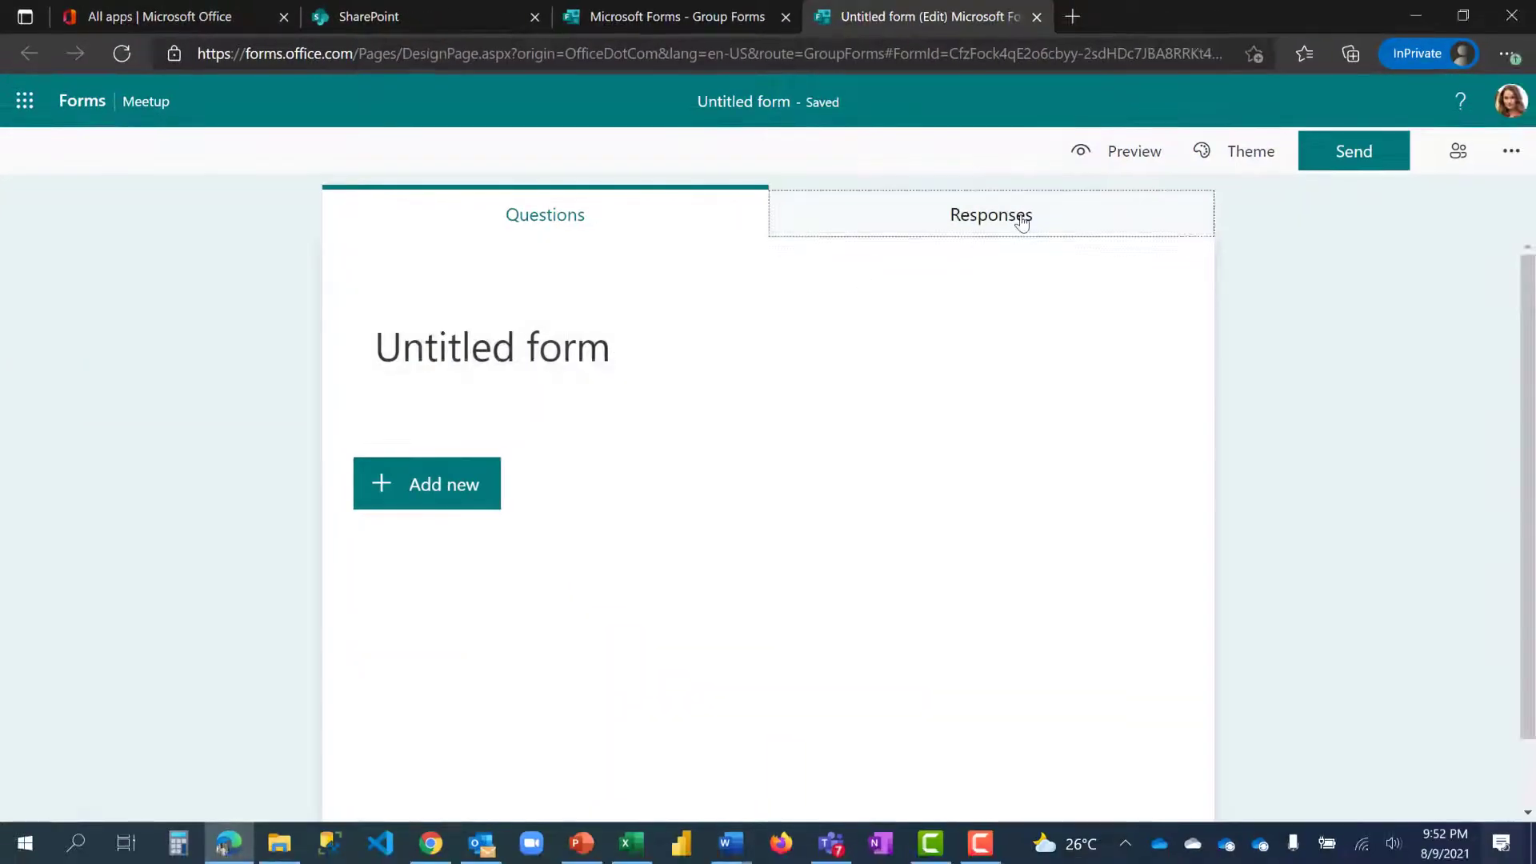
- Check the new form's responses view, and title the form "Group Form for MeetUp"
click(1022, 222)
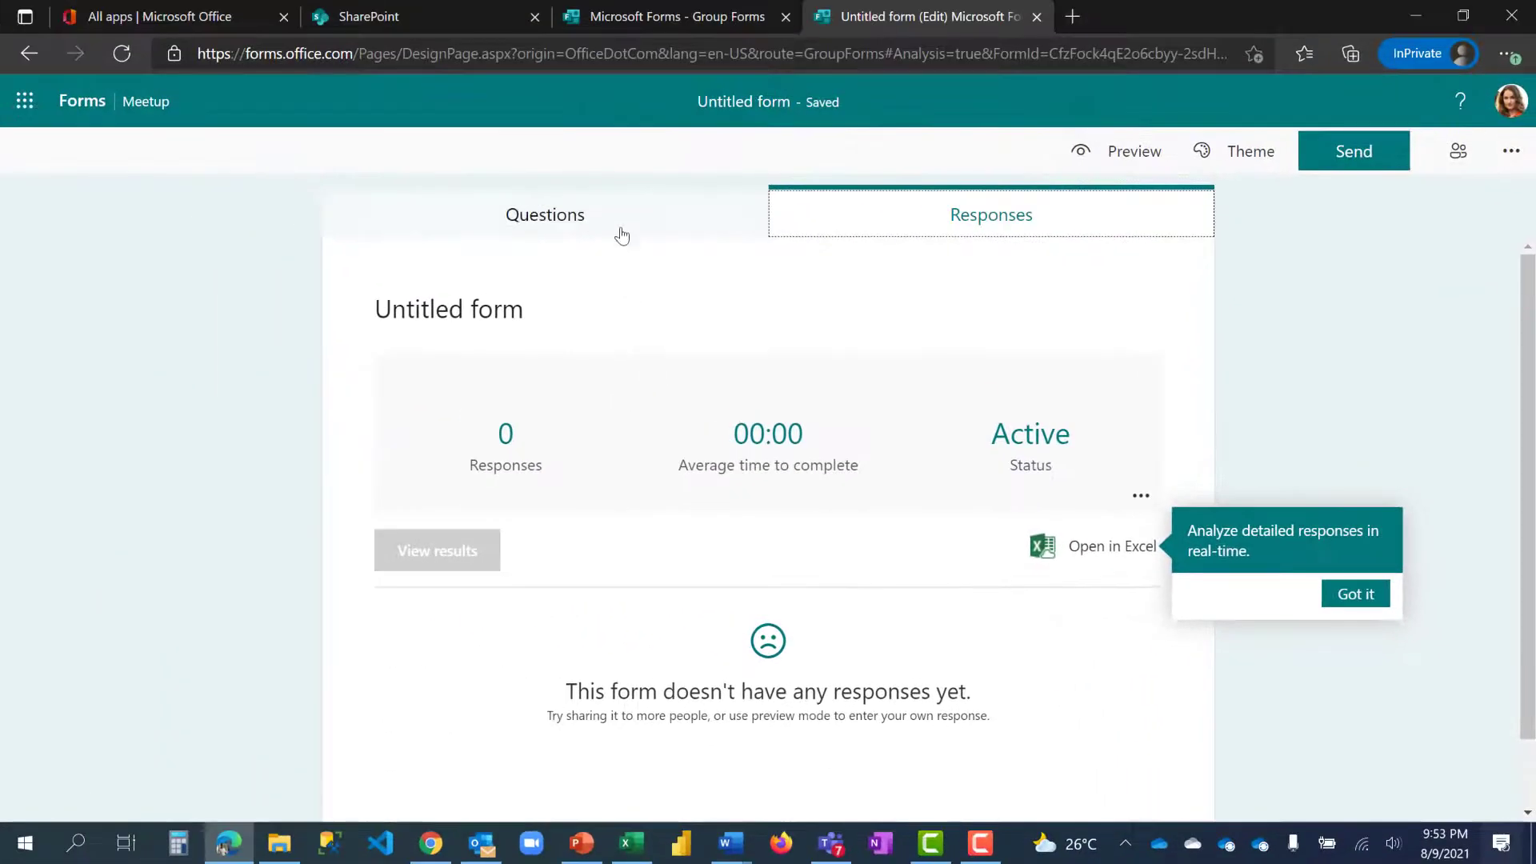
click(620, 213)
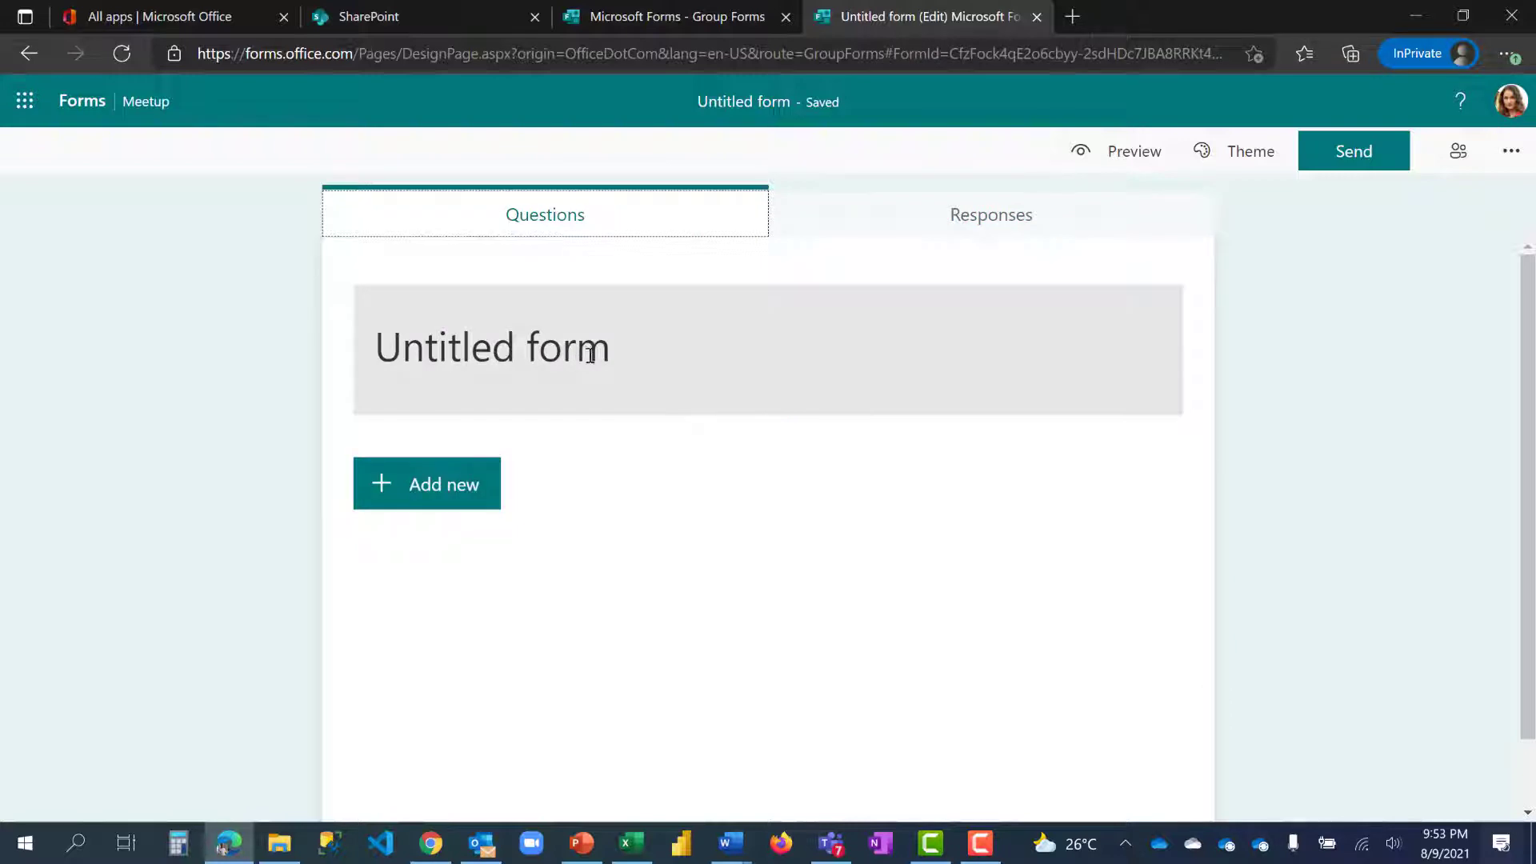
click(580, 356)
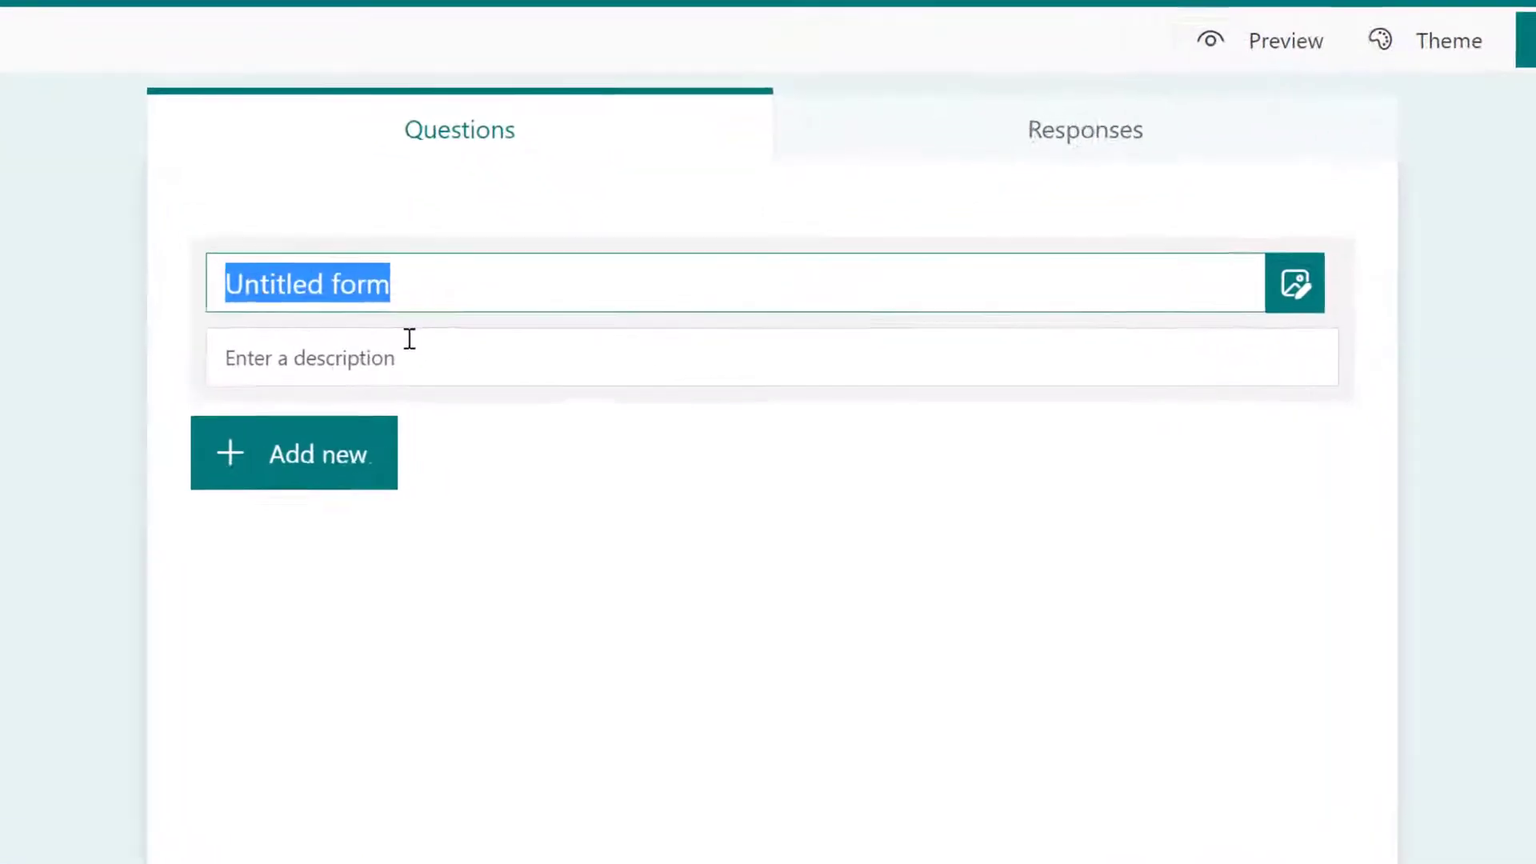
text(Group)
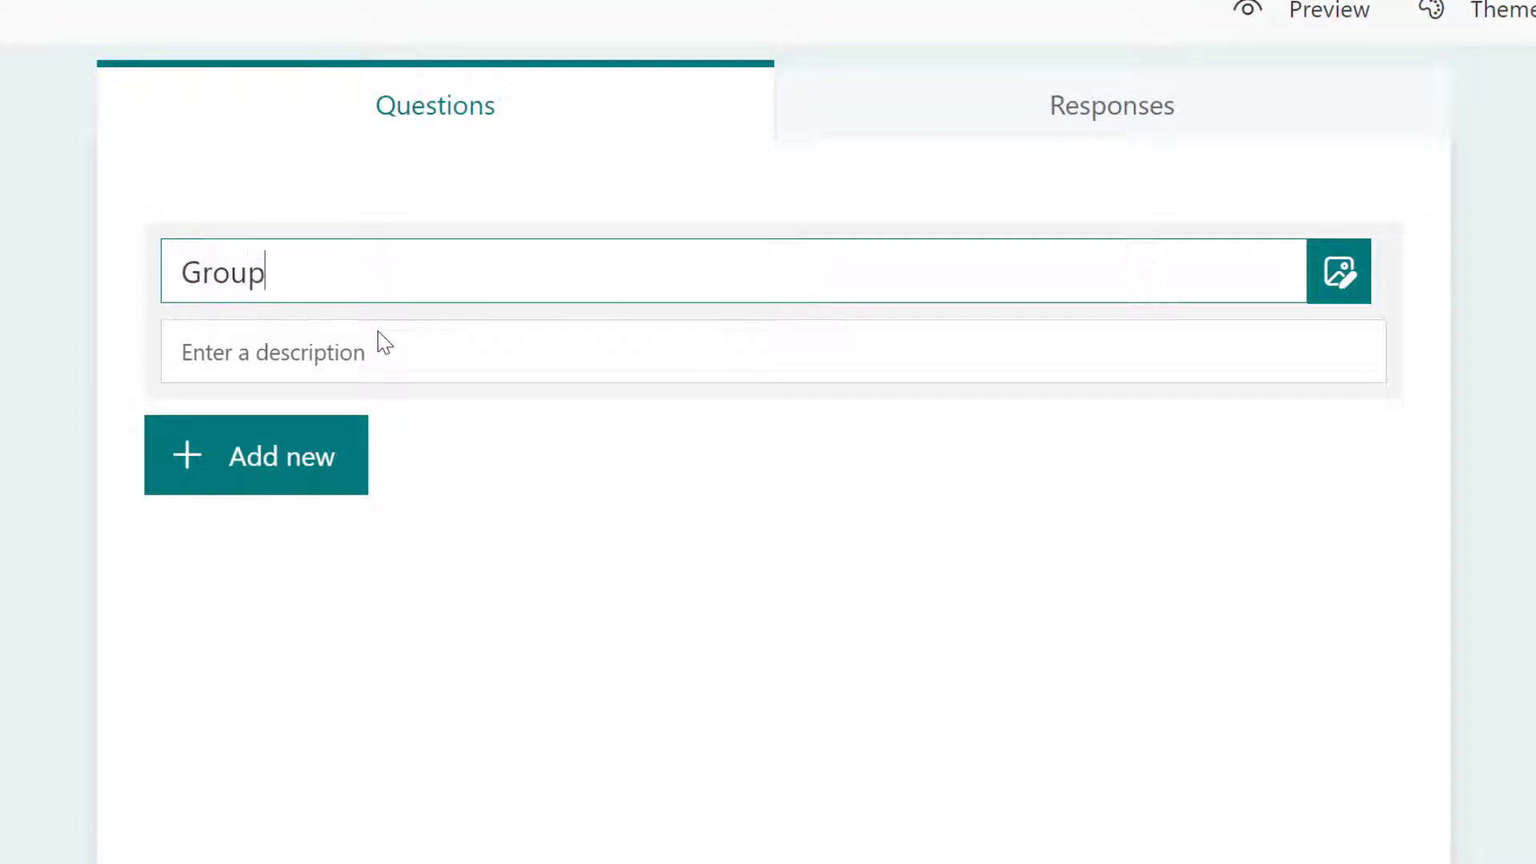
text( Form for Me)
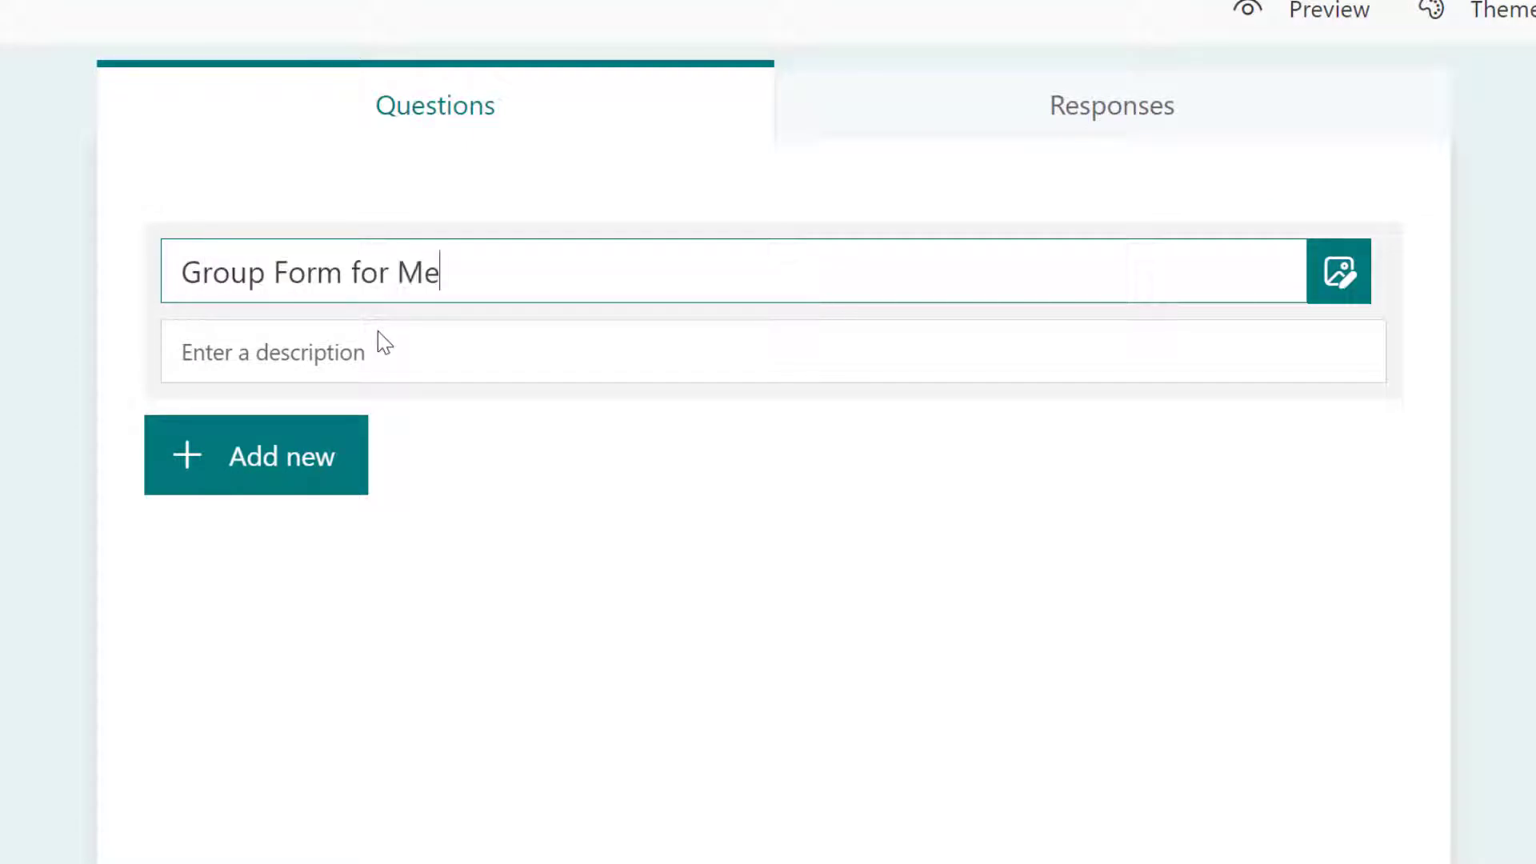
text(etUp)
click(435, 651)
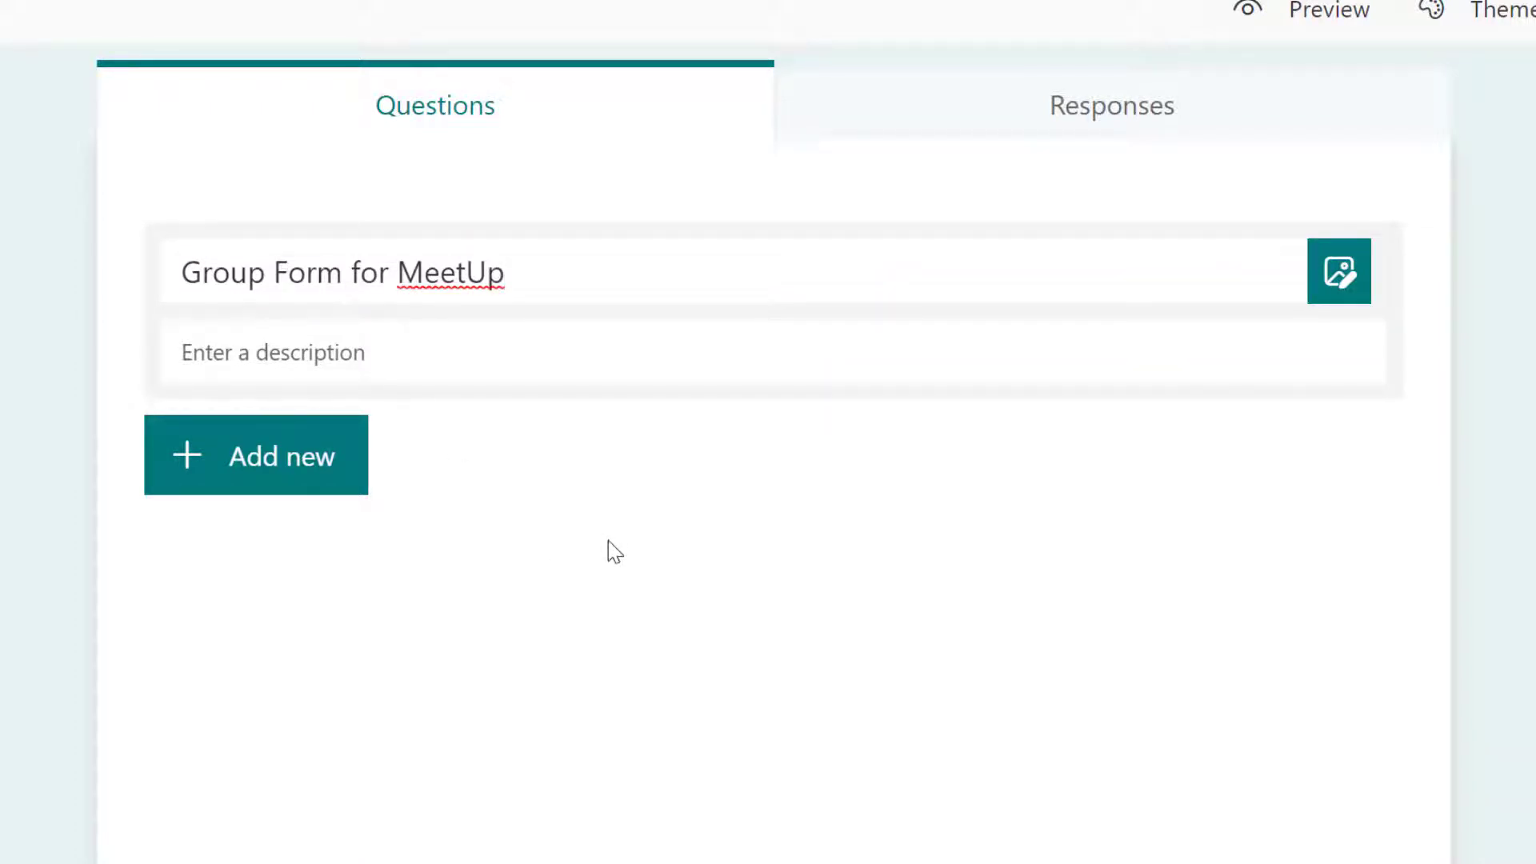
- Add a Choice question titled "Gender" with all suggested options: Woman, Man, Non-binary and Prefer not to say
click(356, 476)
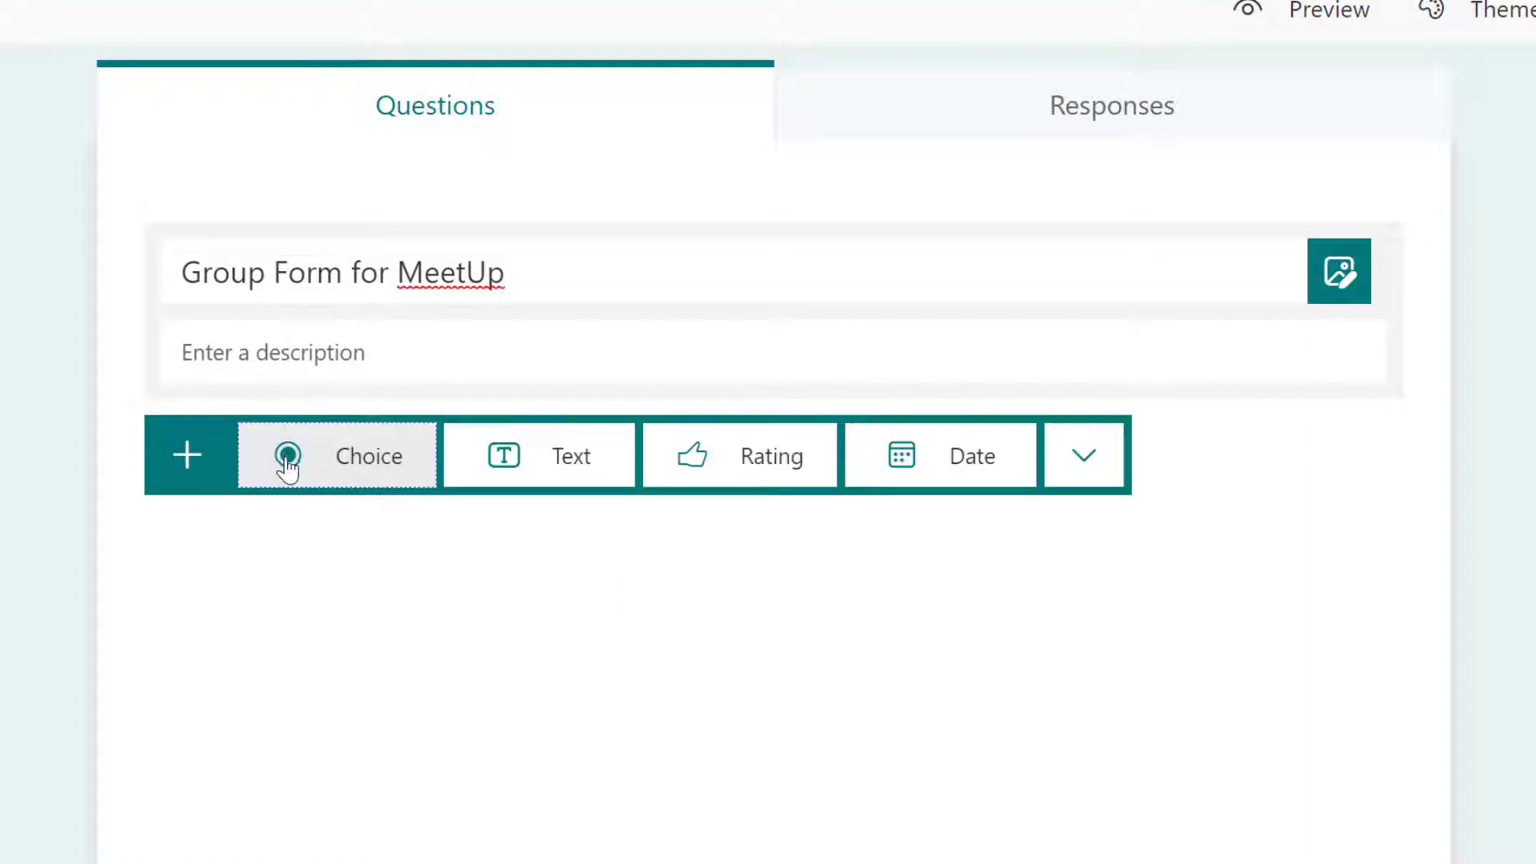
click(400, 469)
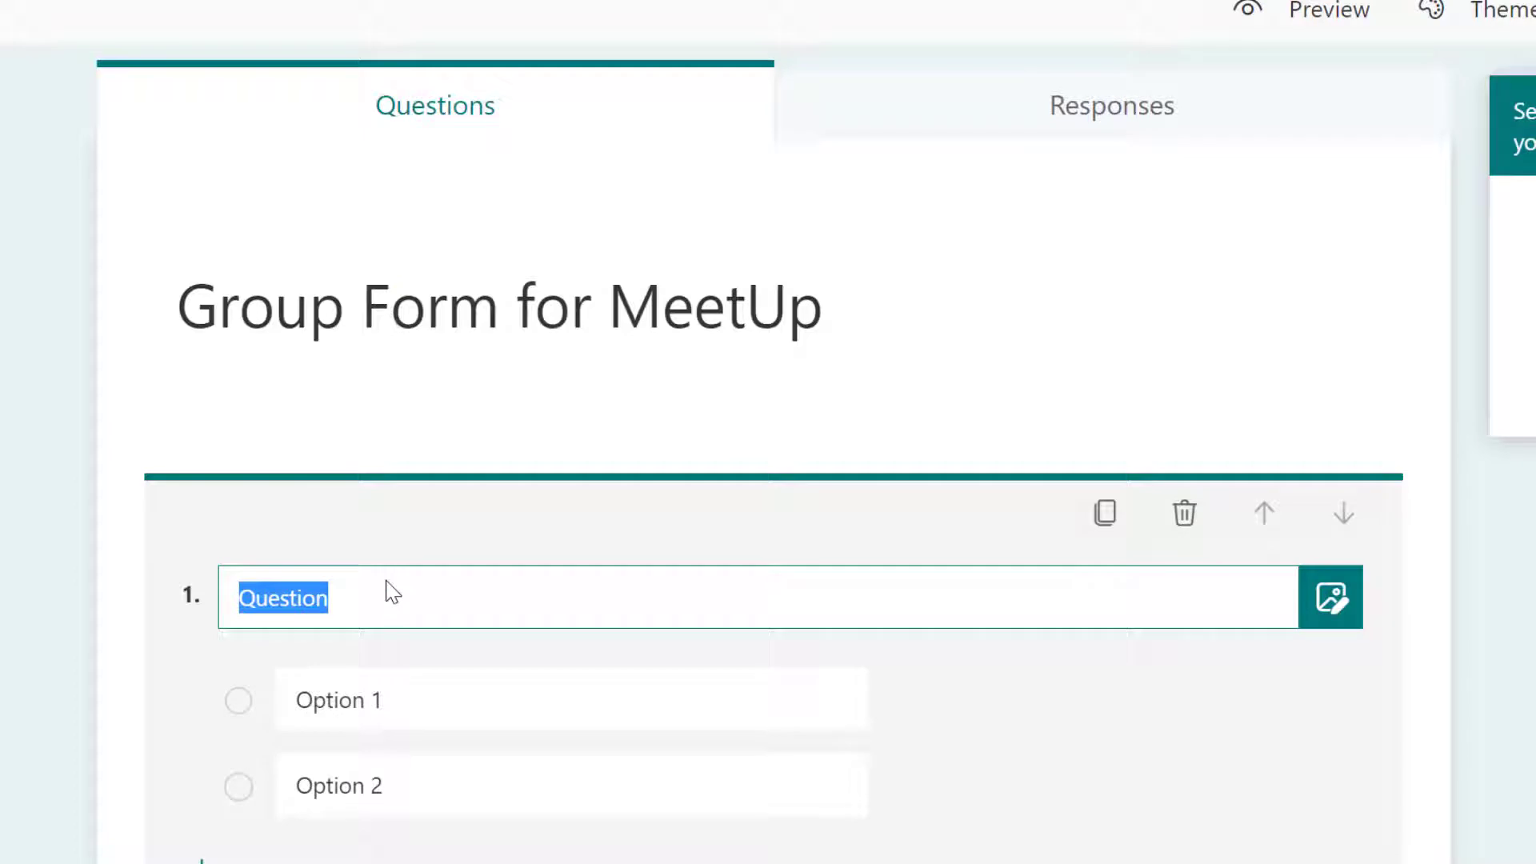
text(Gdner)
key(BackSpace)
key(BackSpace)
key(BackSpace)
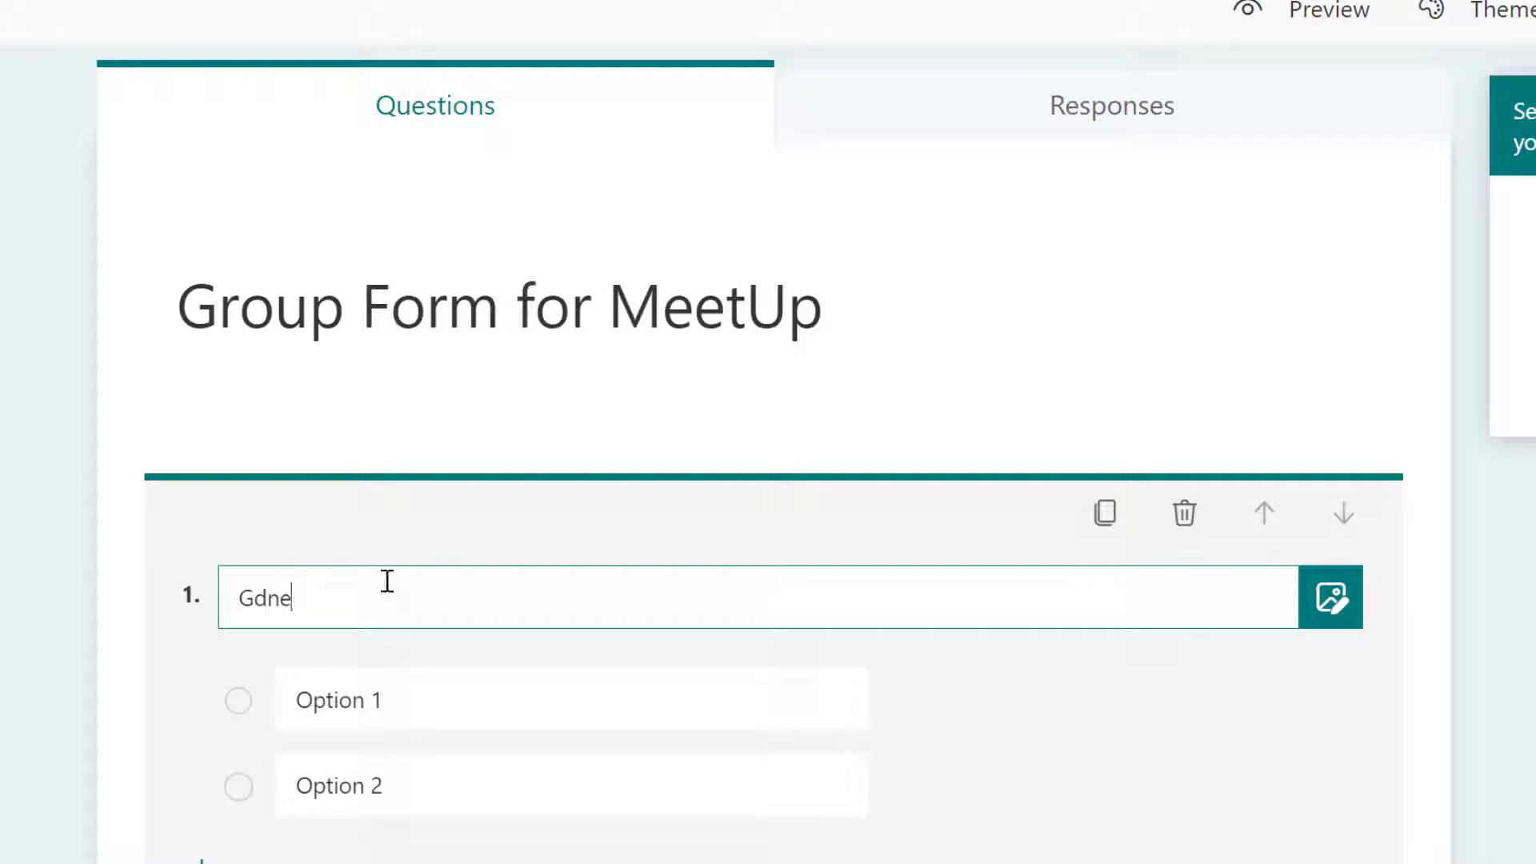
key(BackSpace)
text(ender)
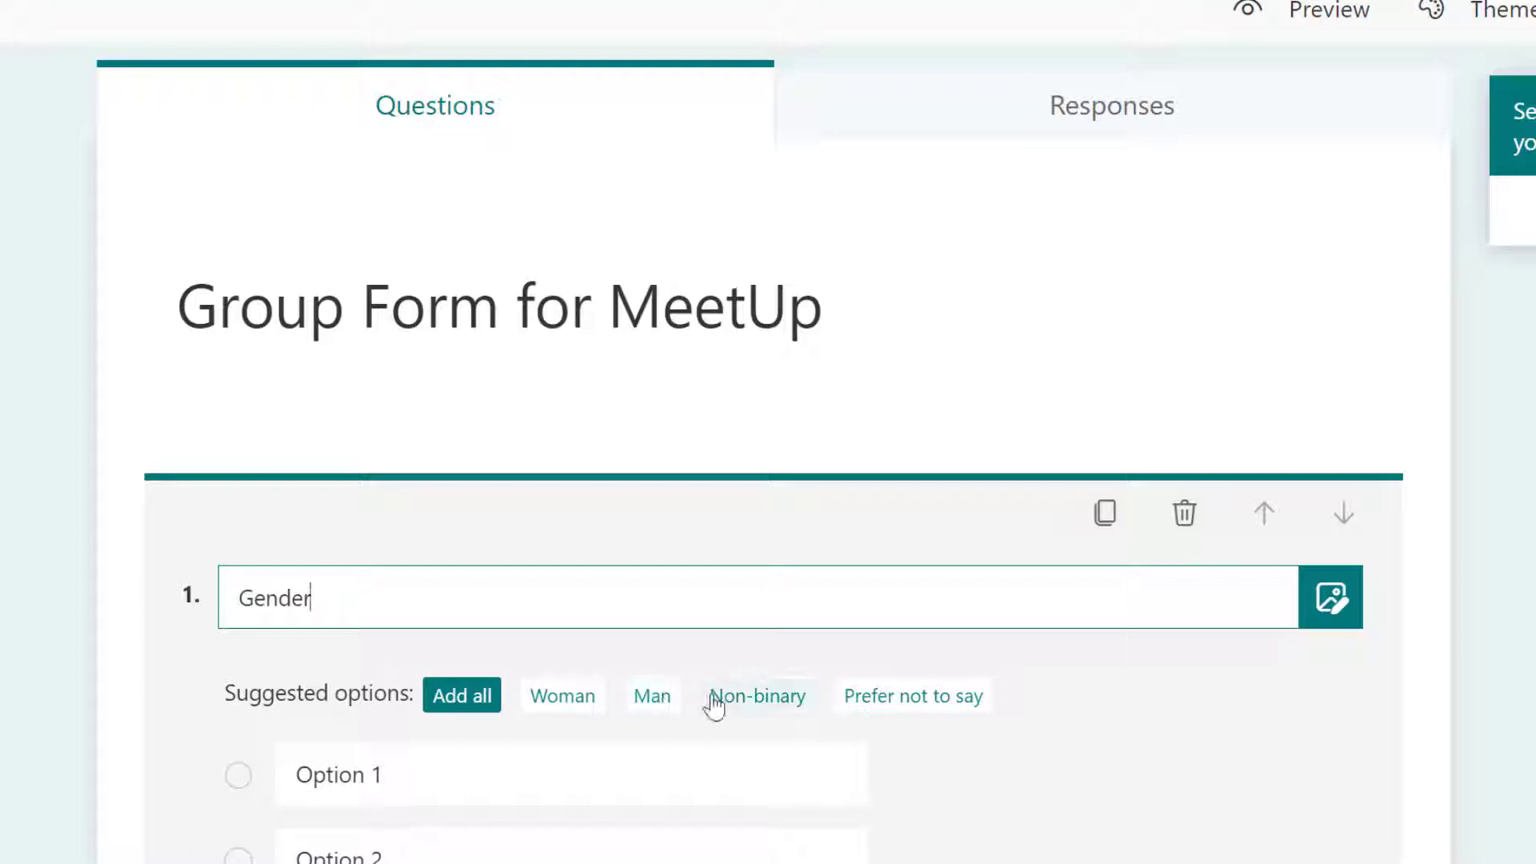
click(476, 702)
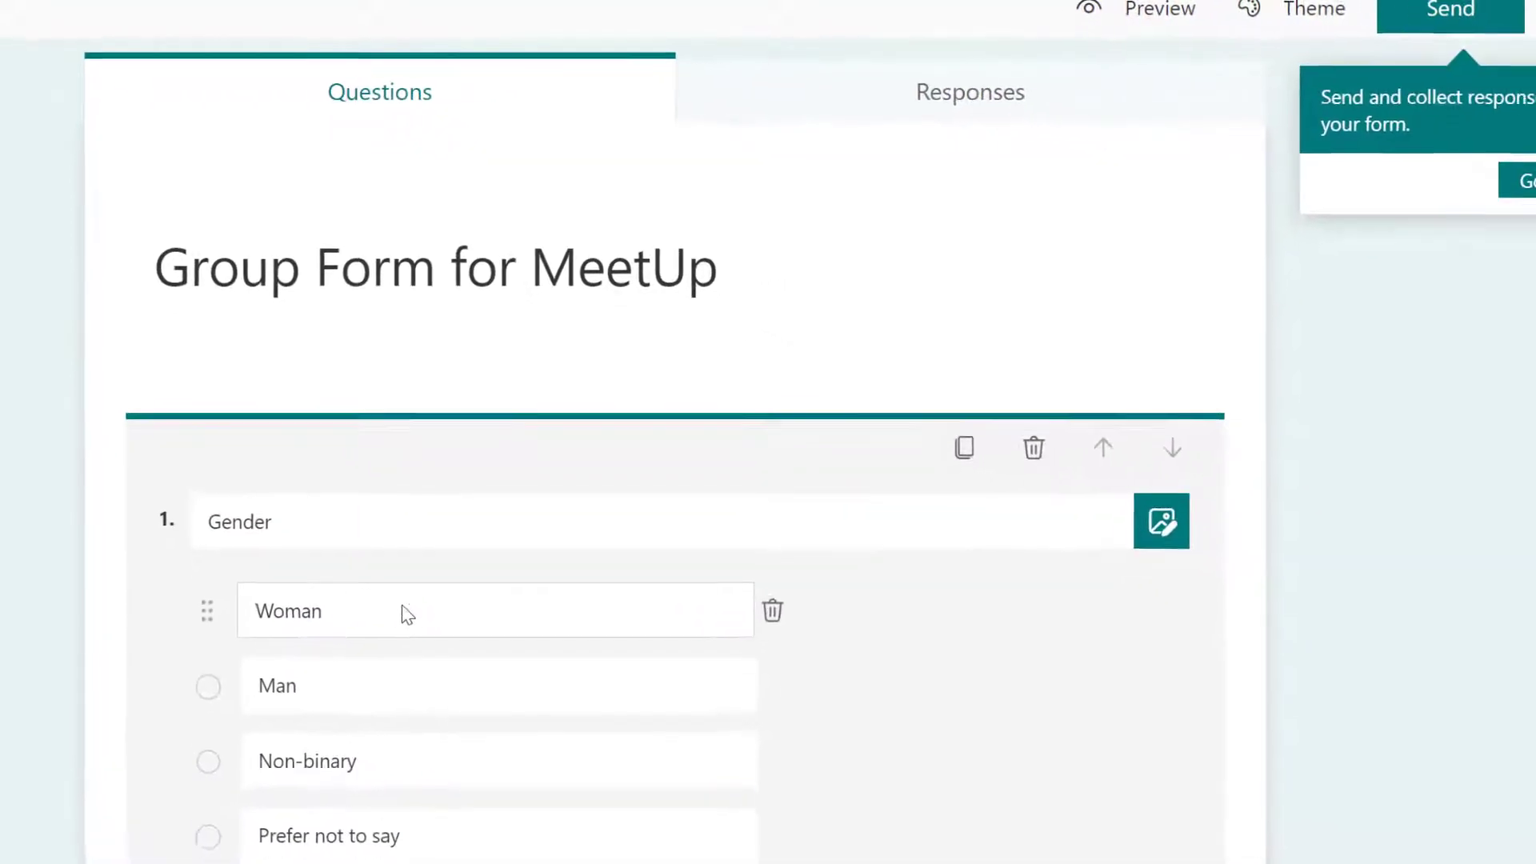
- Make the Gender question required and close its editor
scroll(406, 615, down, 3)
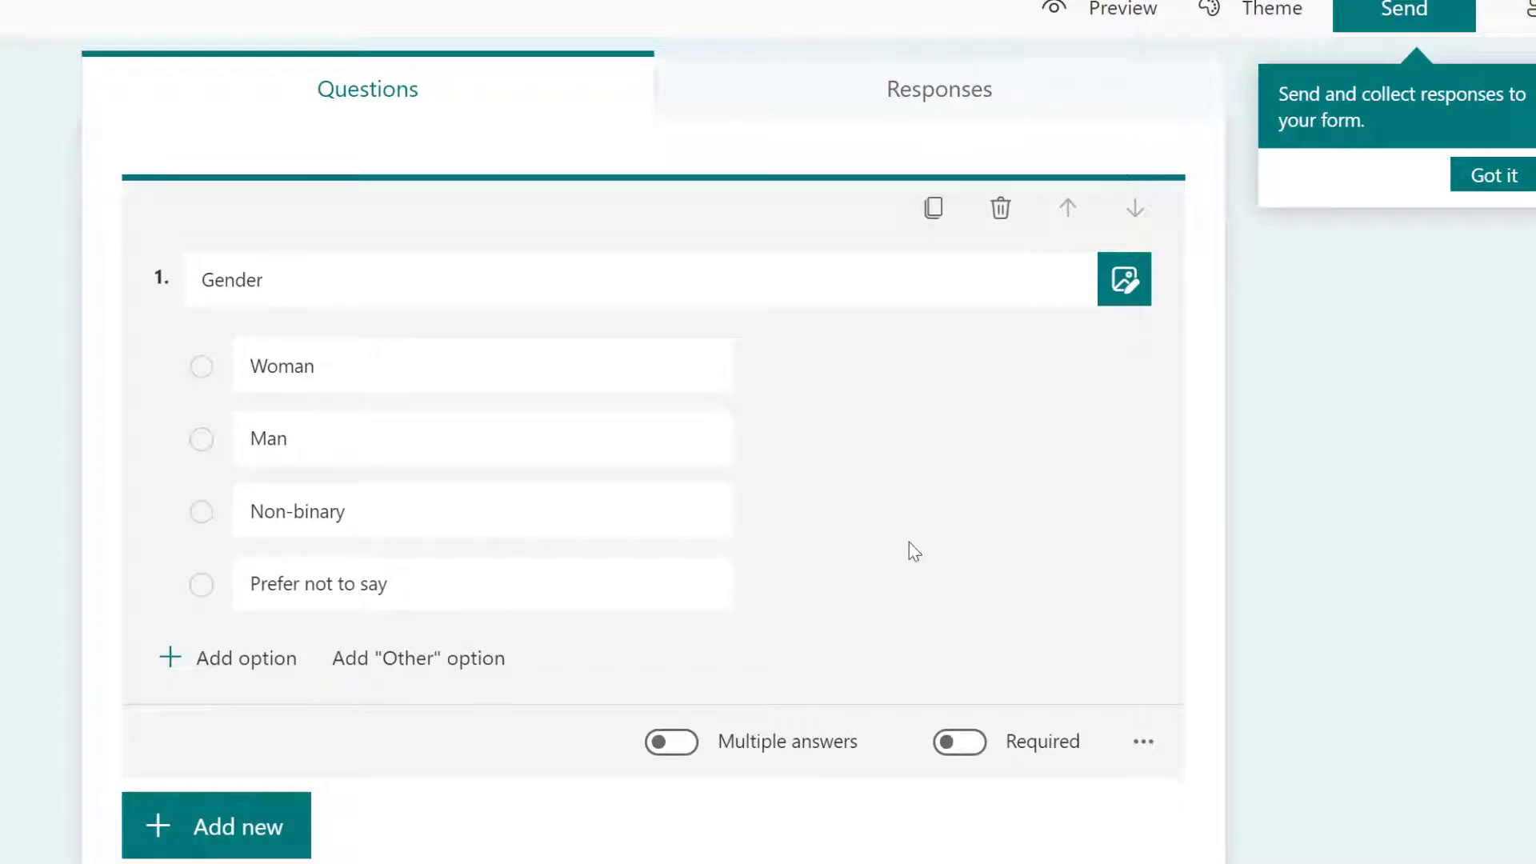
scroll(969, 744, up, 3)
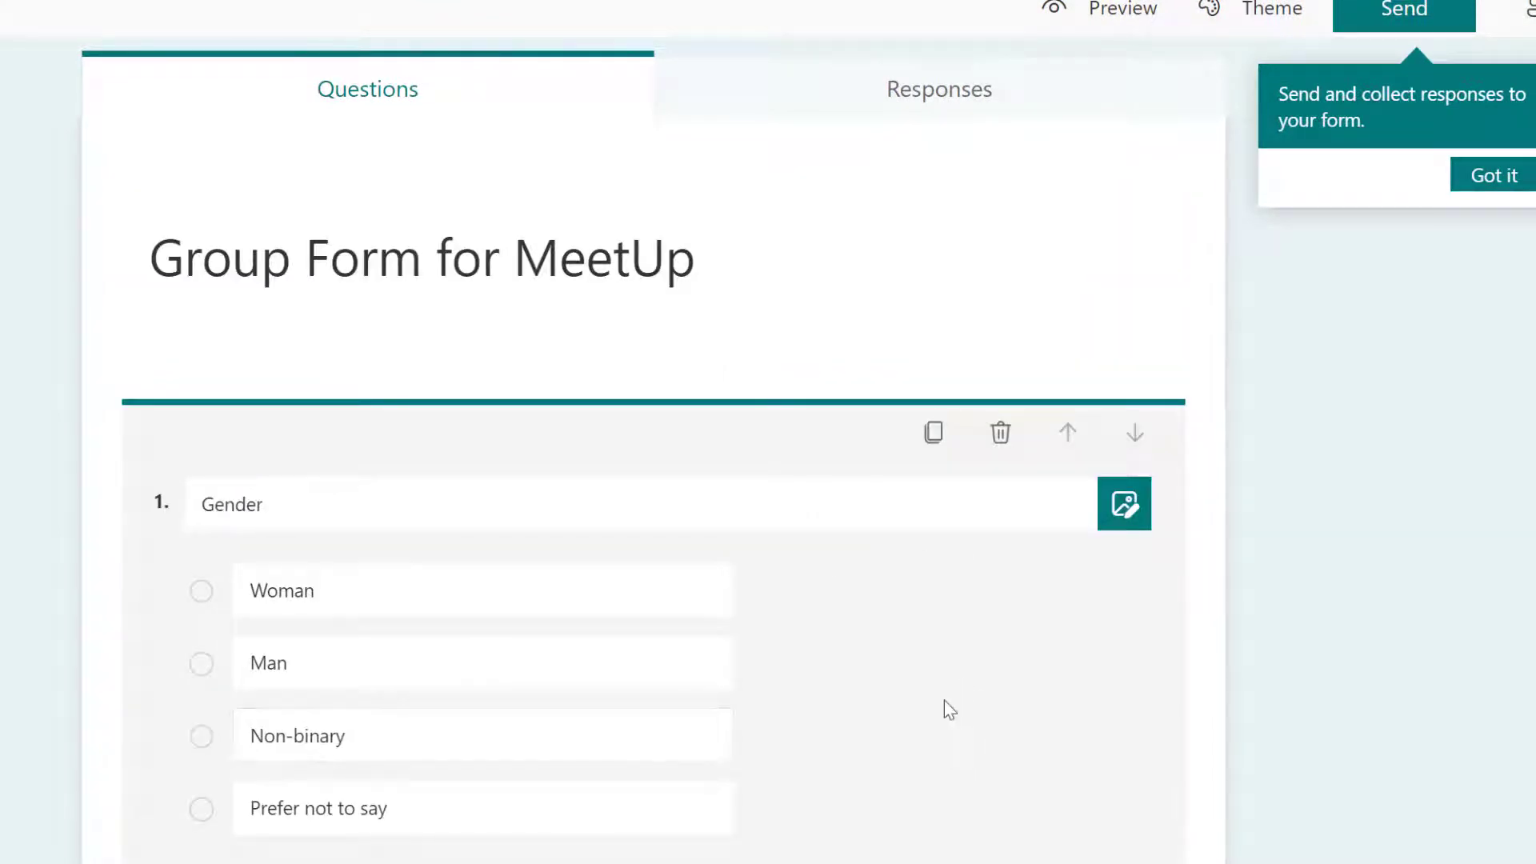
scroll(938, 684, down, 4)
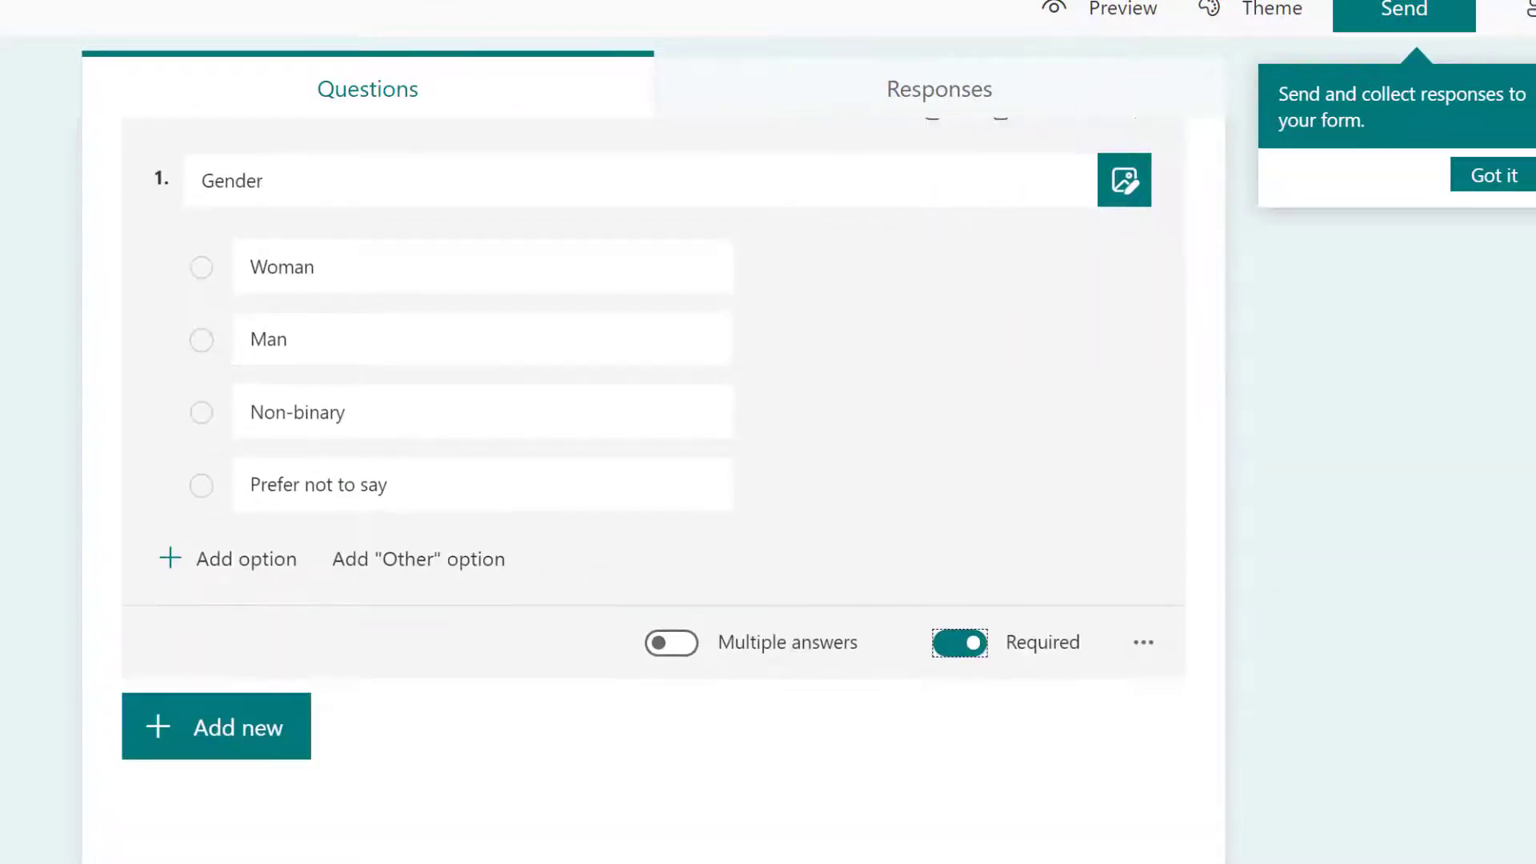
click(926, 440)
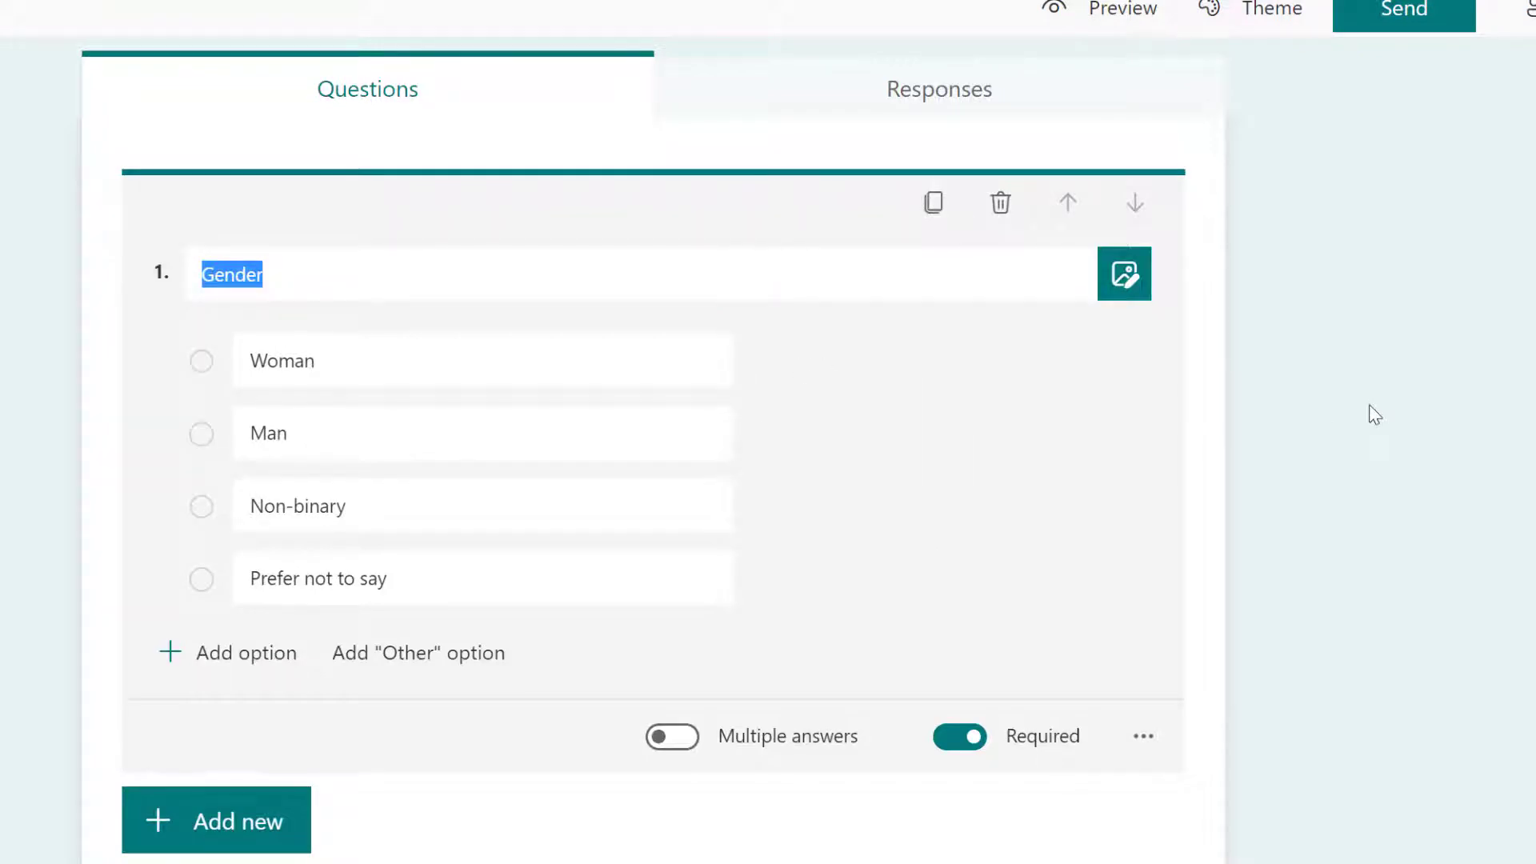
click(1344, 408)
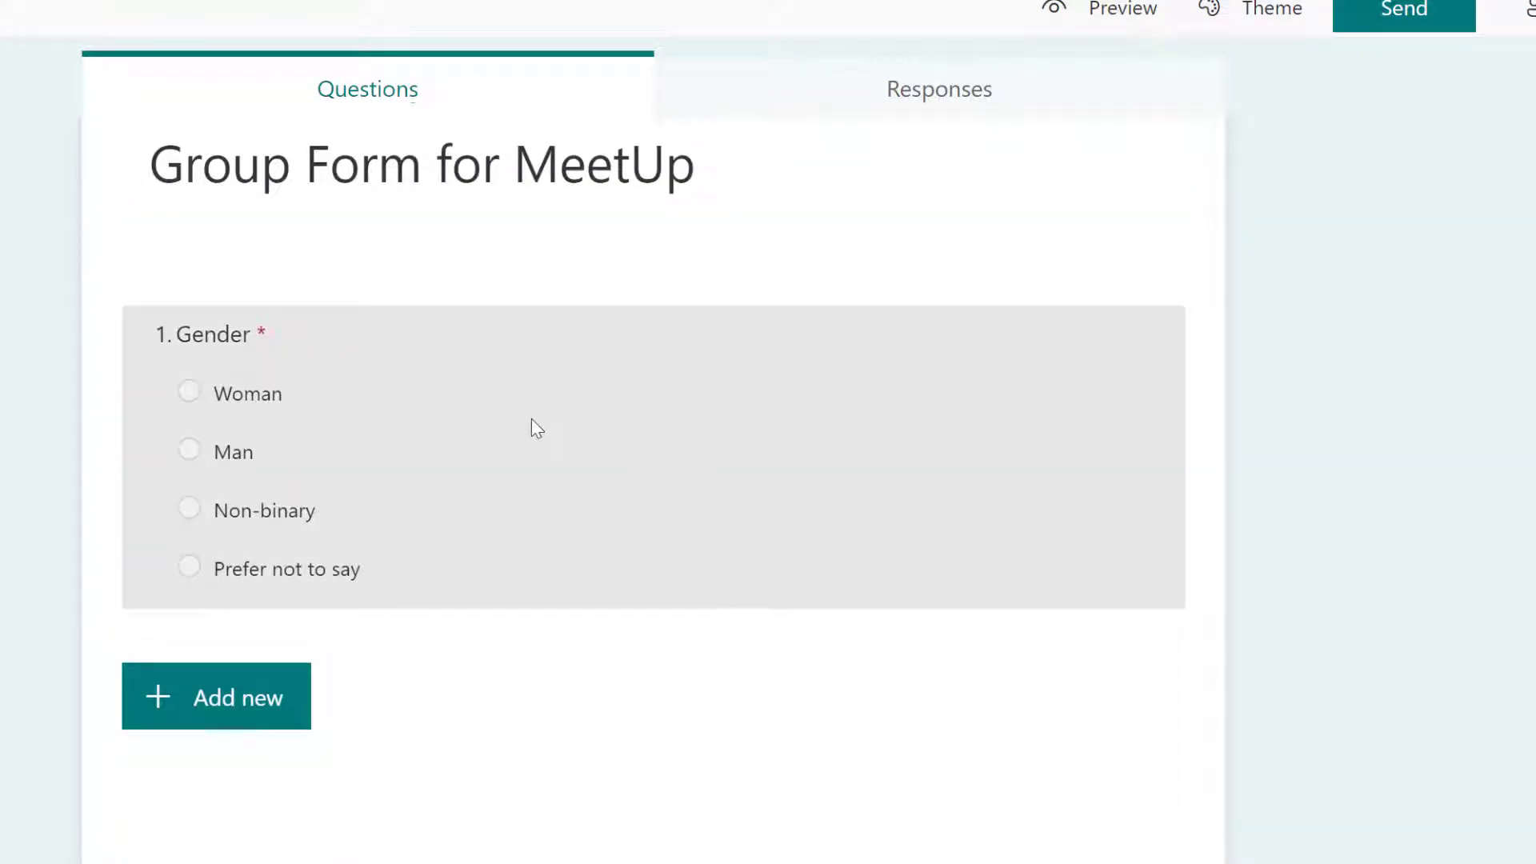
- View the form's options for sharing to collaborate and sharing as a template
scroll(531, 419, up, 1)
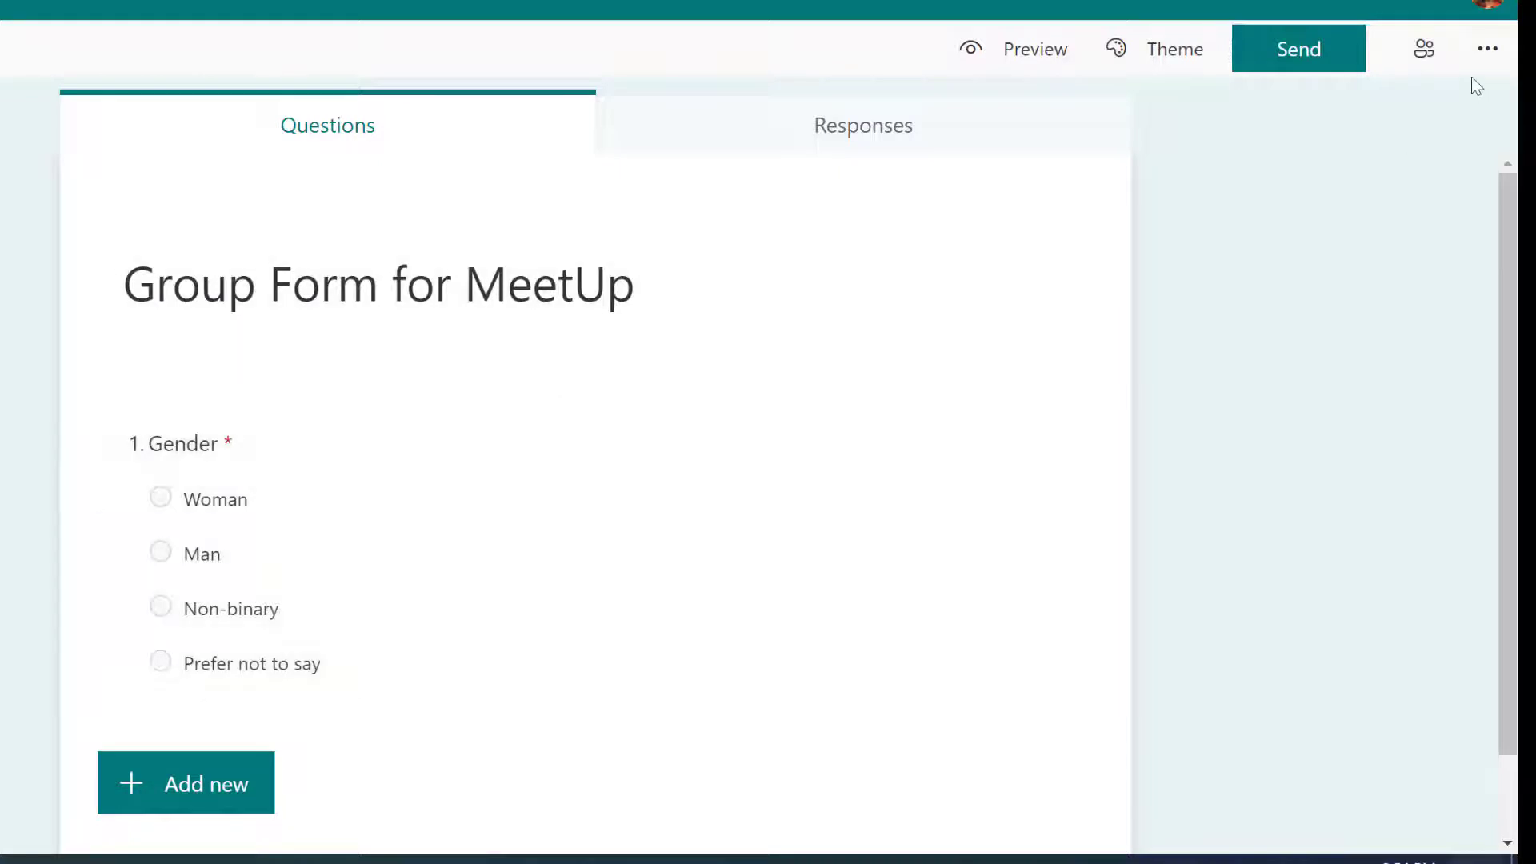
click(1425, 53)
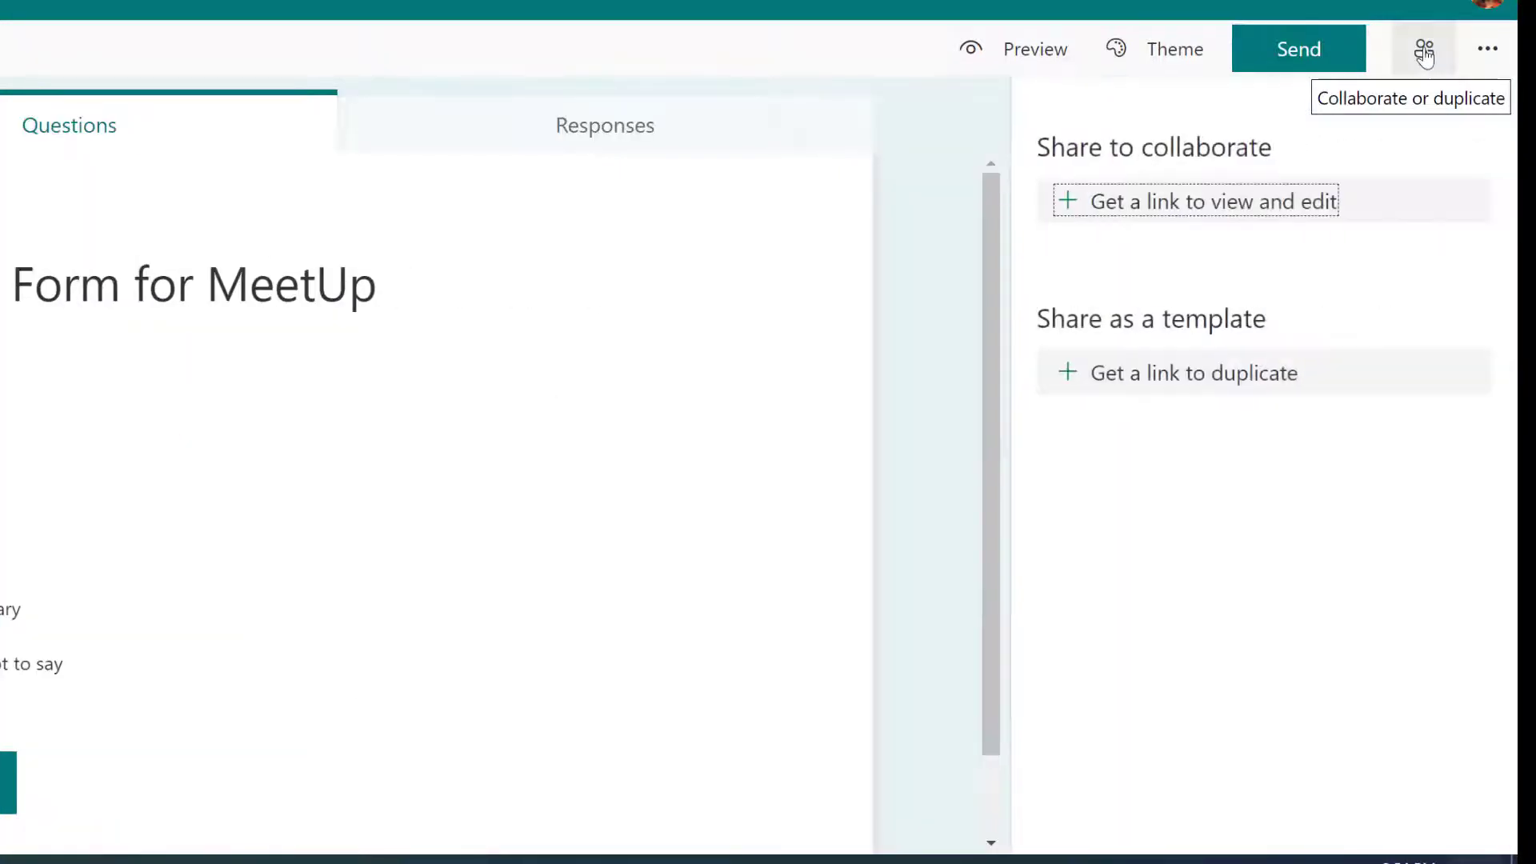
click(1425, 54)
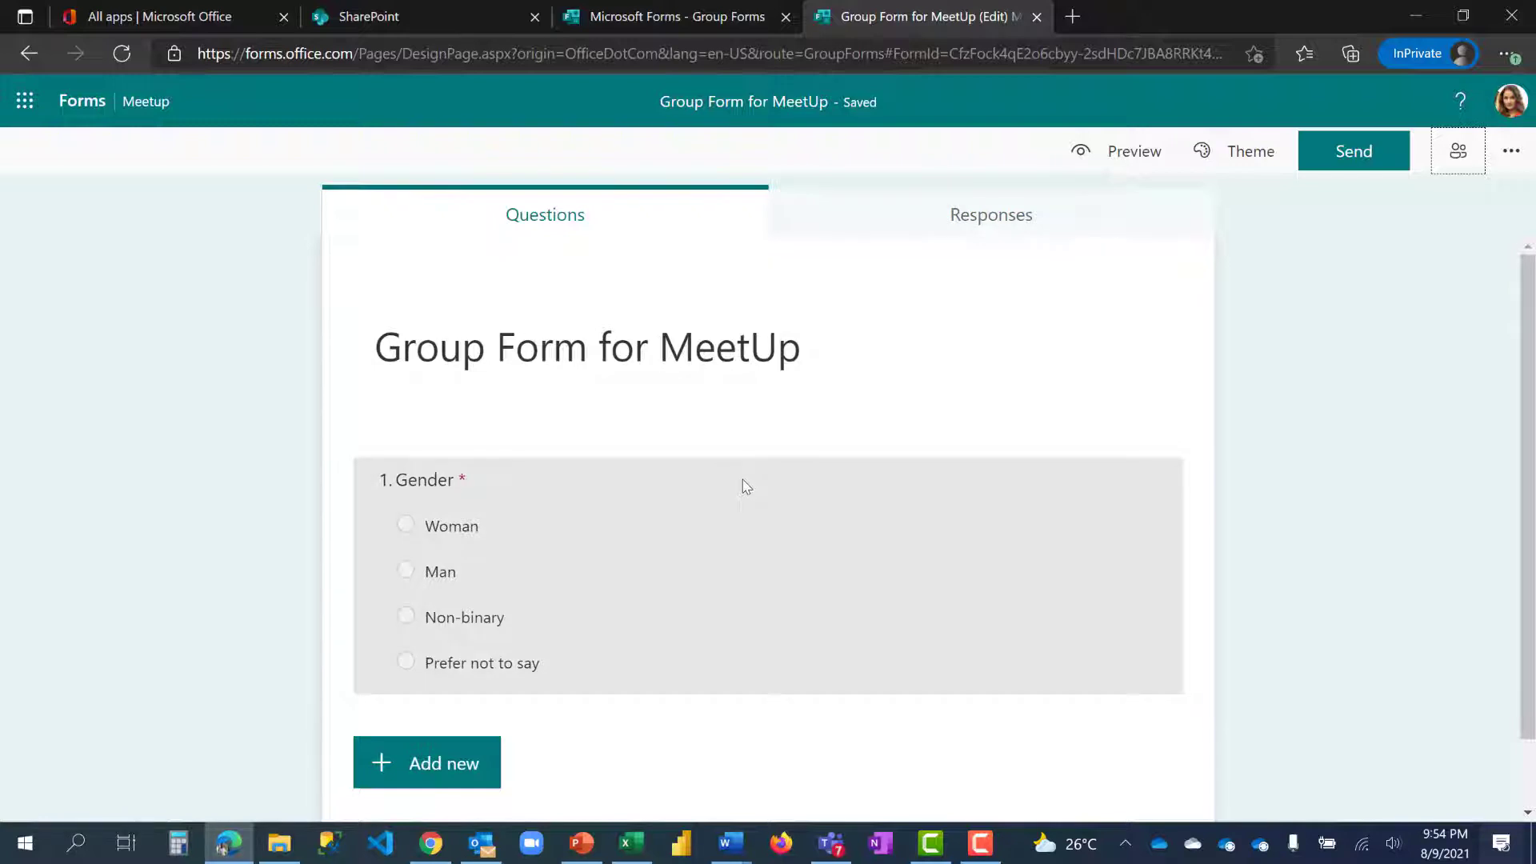
- Add a File upload question below Gender and accept the creation of a SharePoint folder for the uploaded files
scroll(741, 483, down, 1)
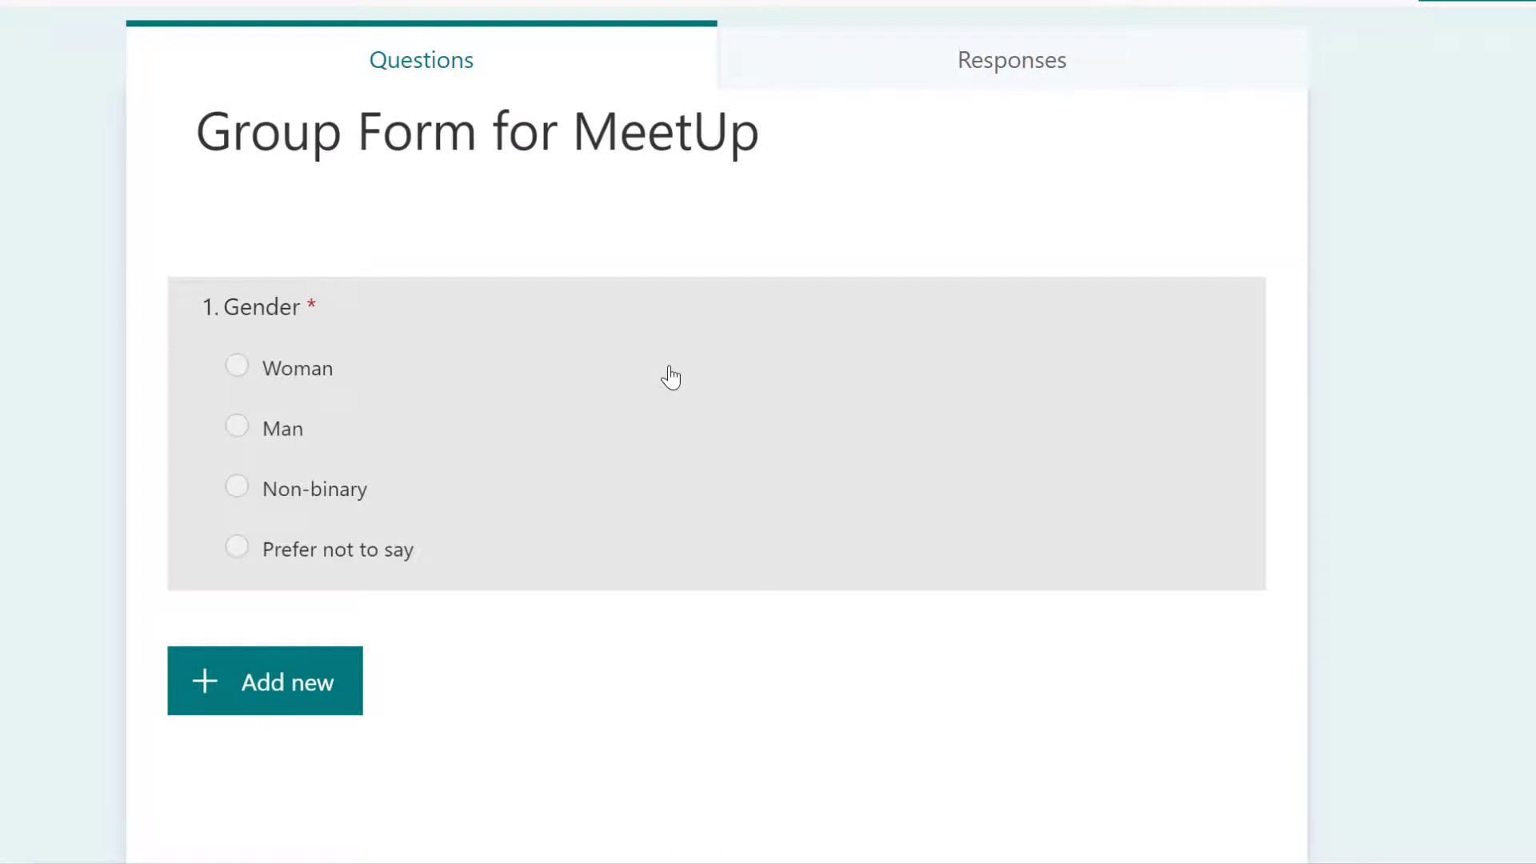
click(288, 695)
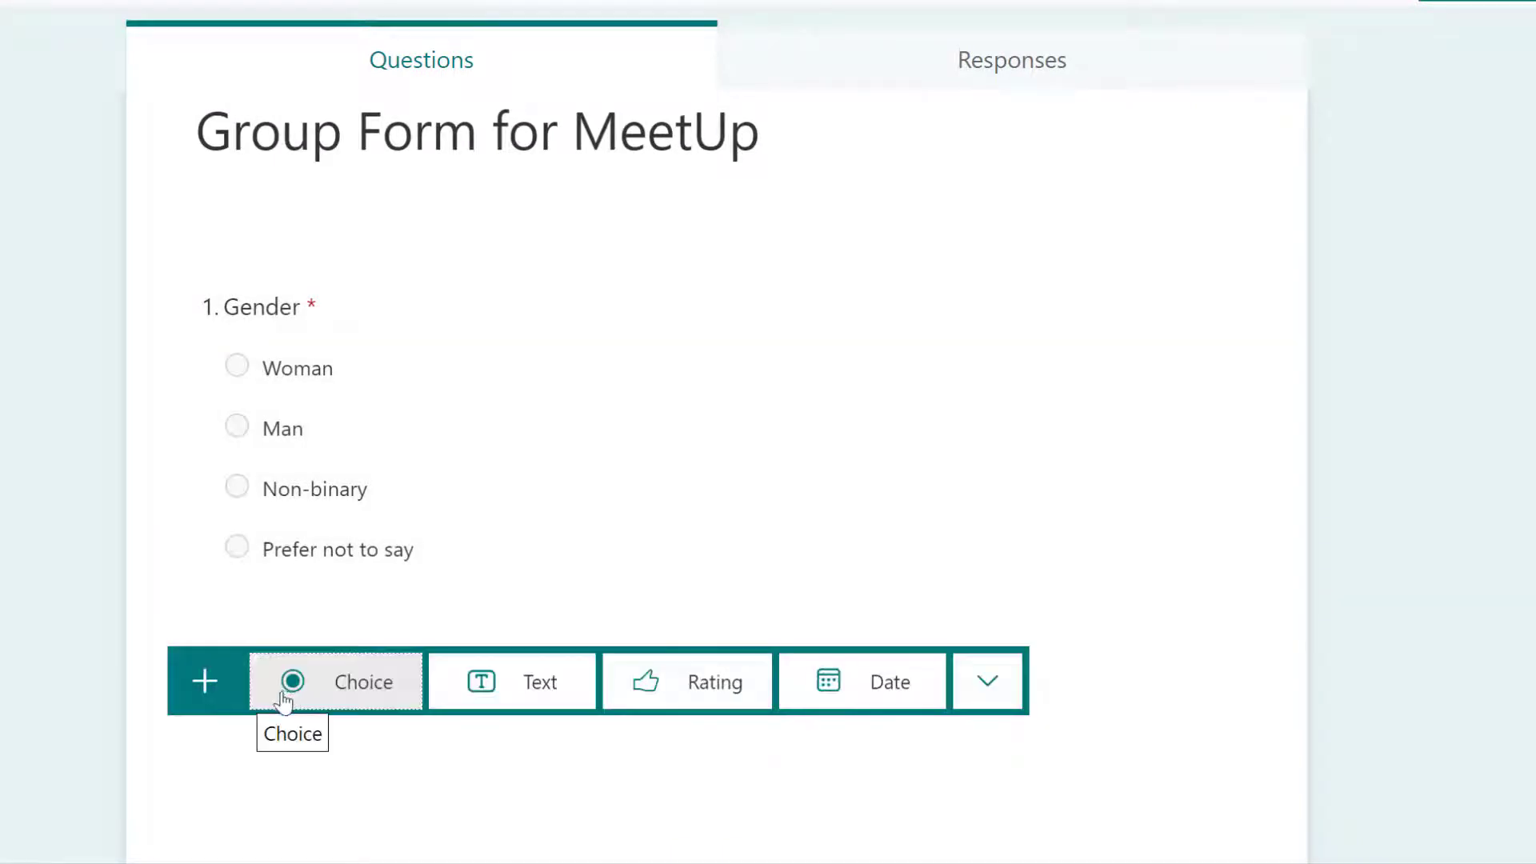
click(987, 682)
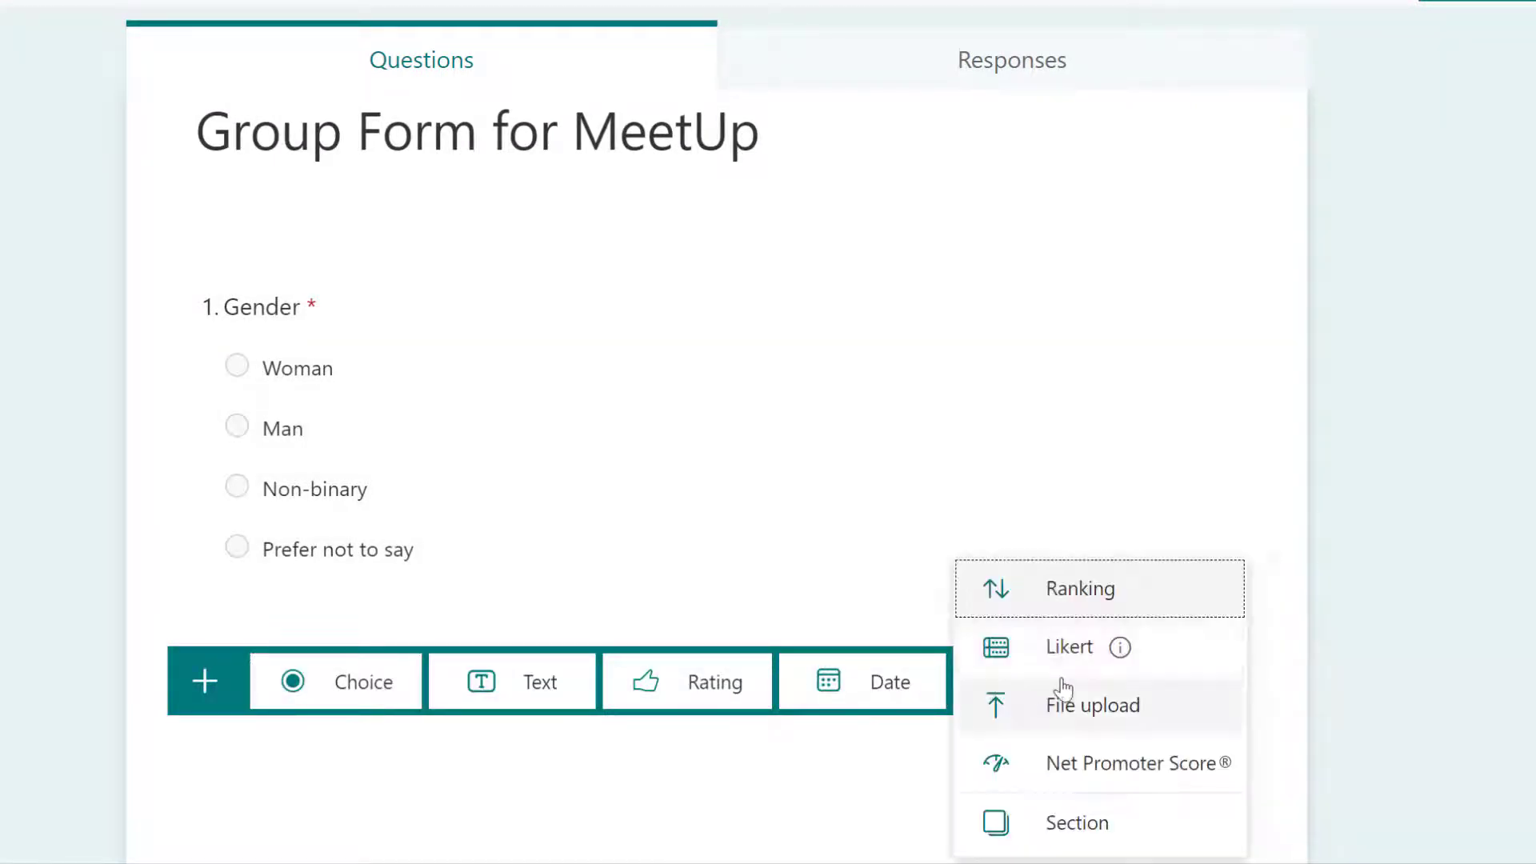
click(1071, 722)
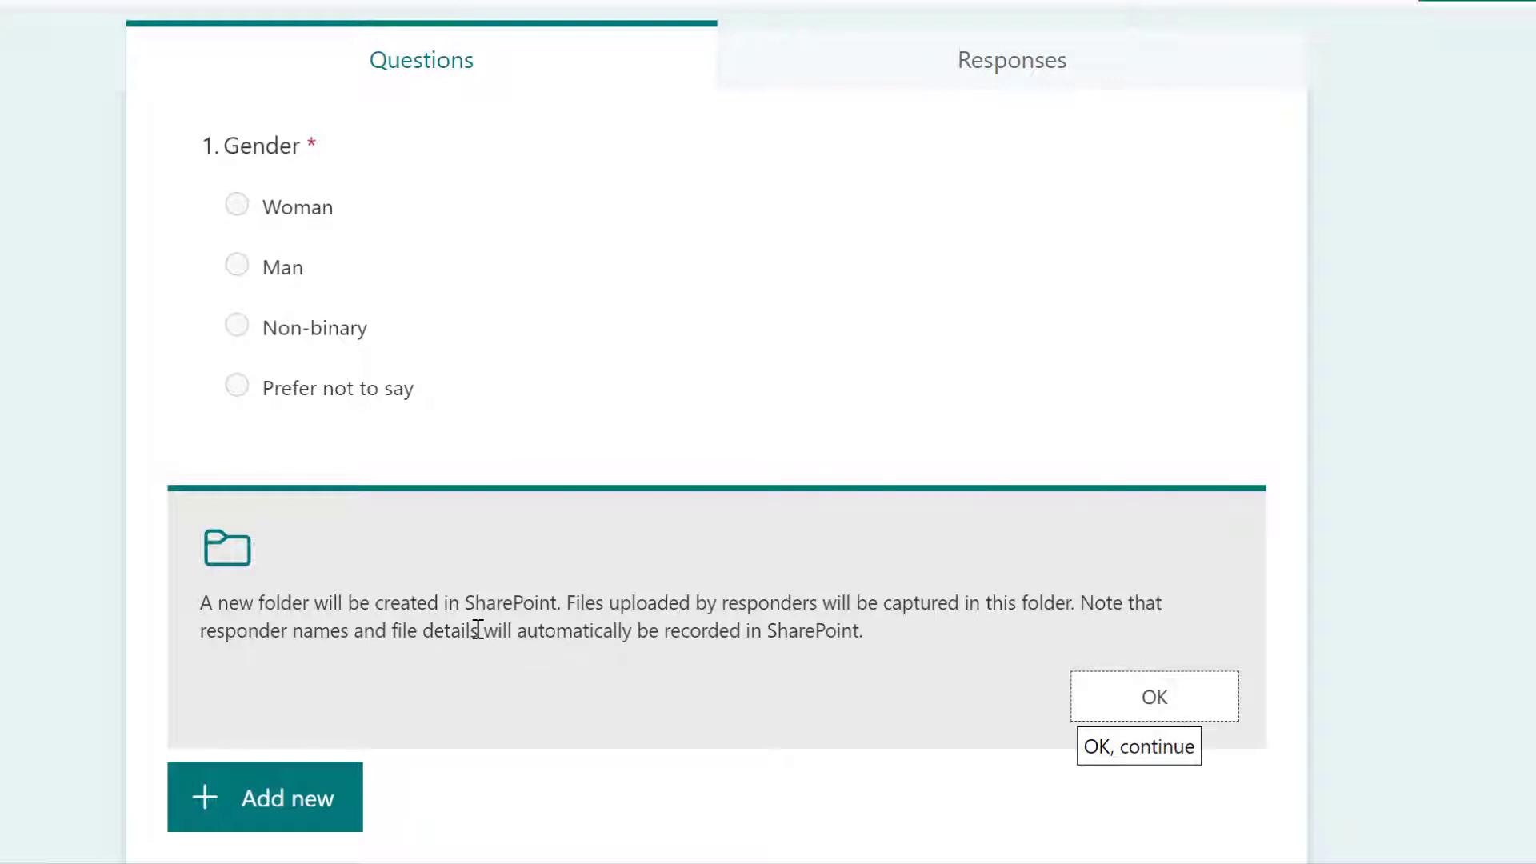
click(1154, 701)
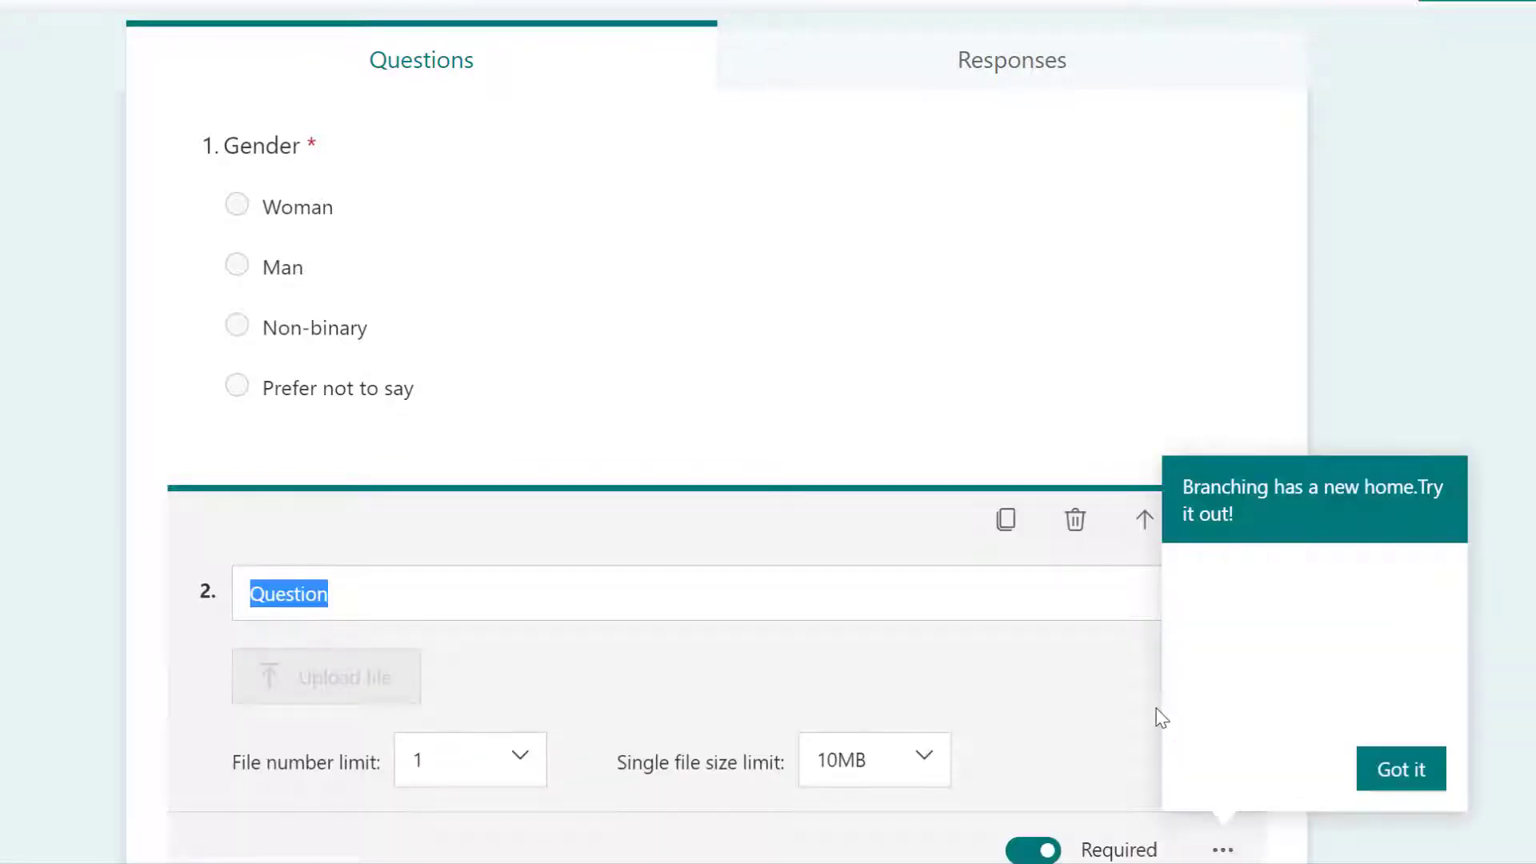
- Title the file upload question "Kindly Upload the Required Document"
click(1411, 768)
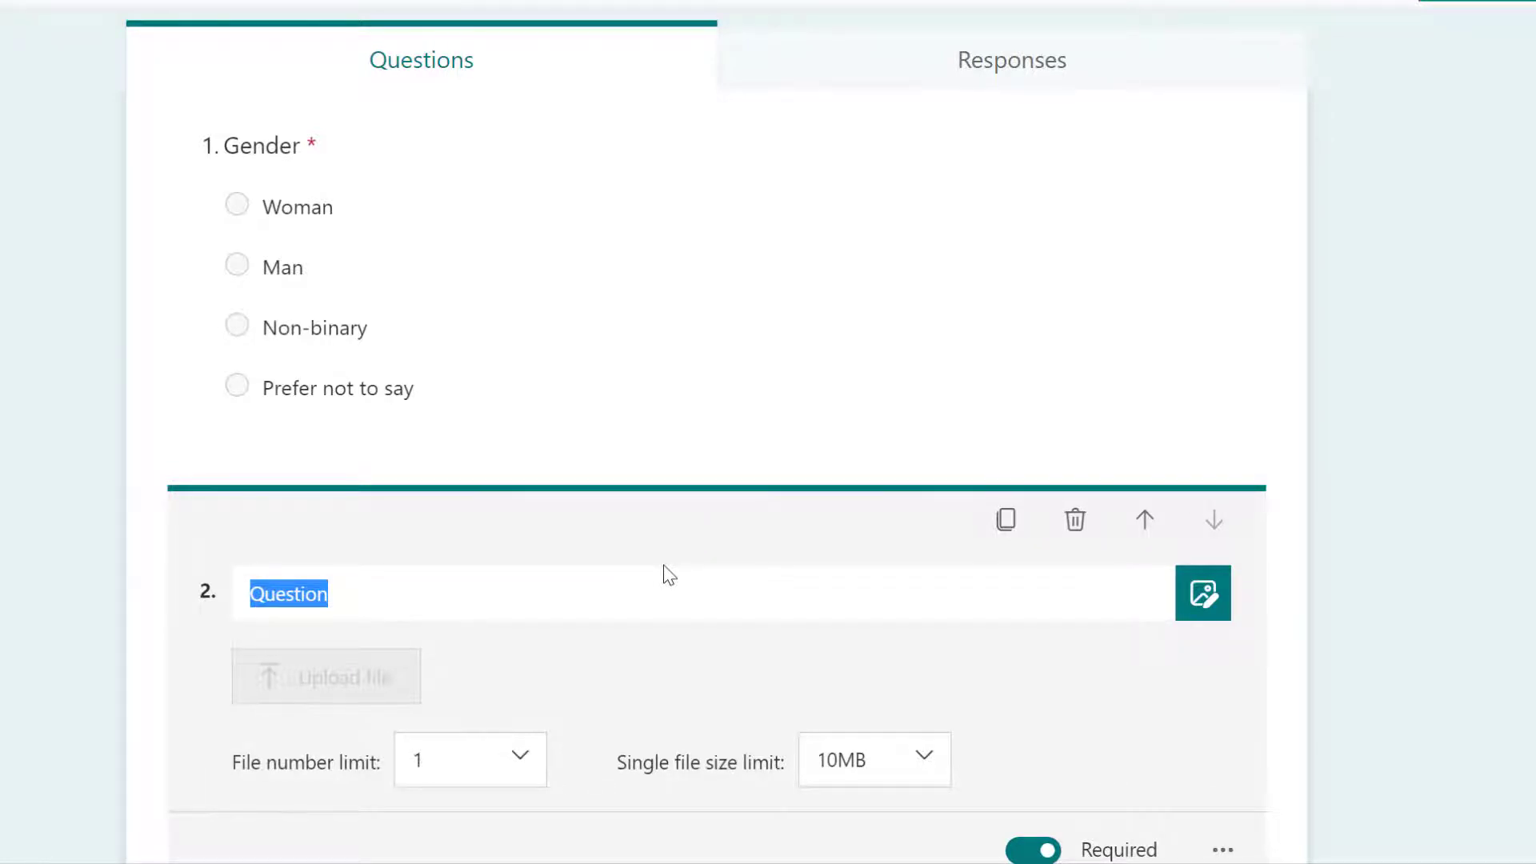
scroll(663, 570, down, 3)
click(362, 375)
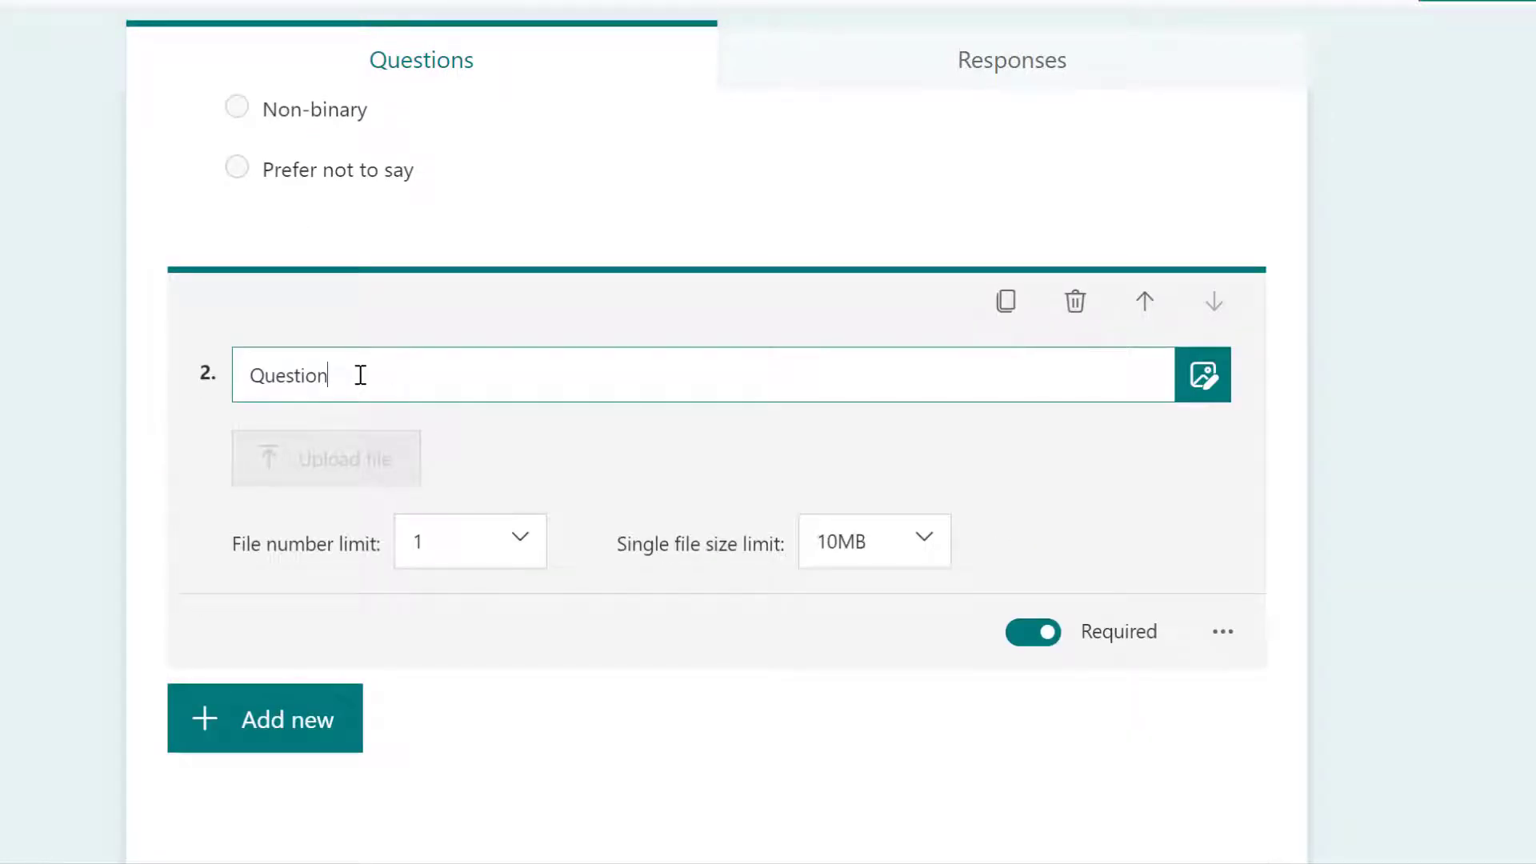
double_click(361, 375)
text(Kindly Upload th)
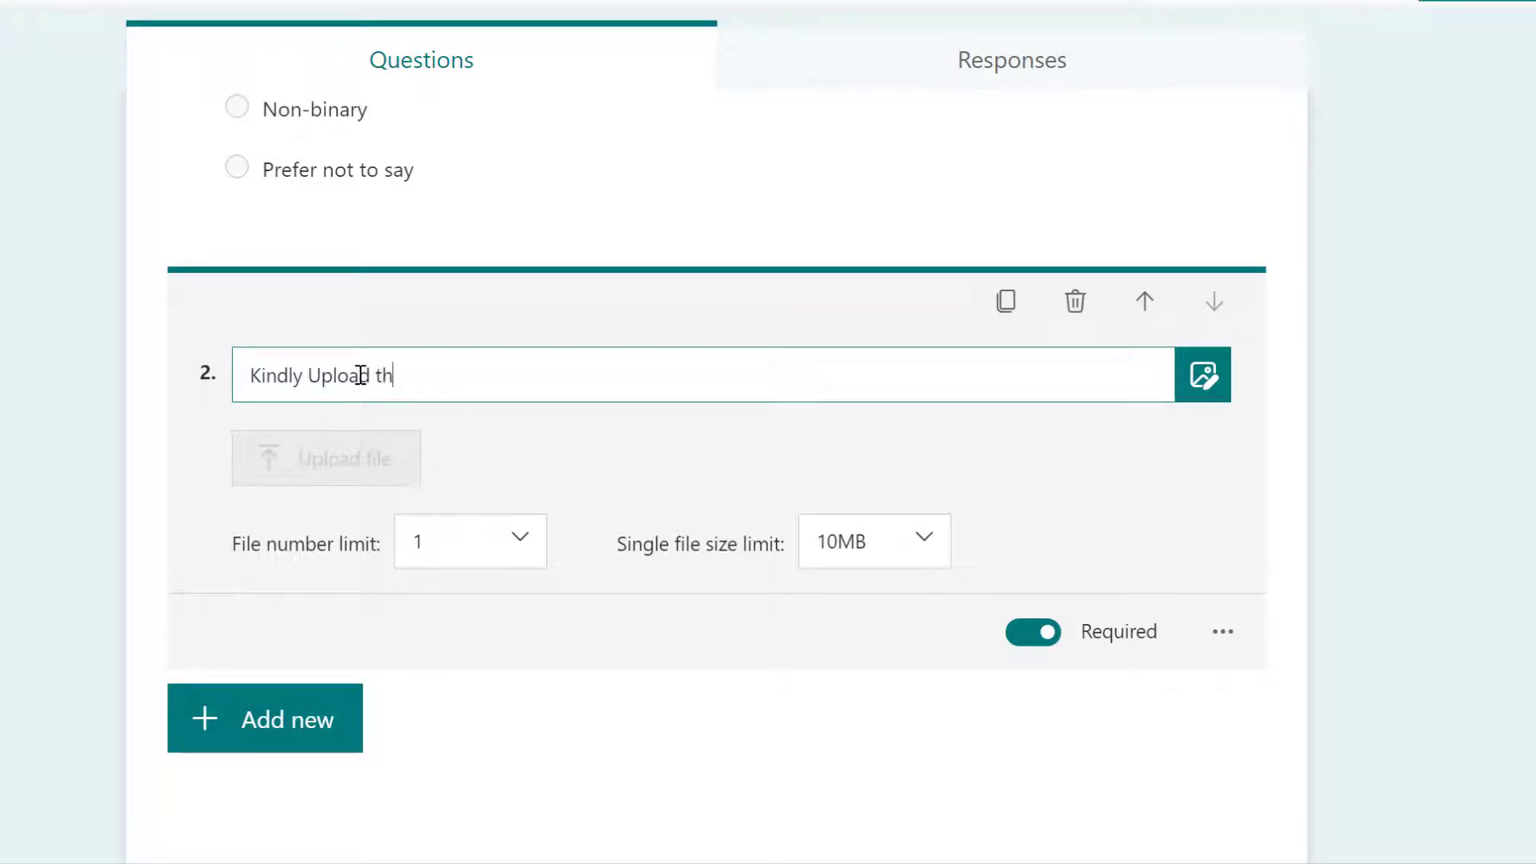
text(e Required Document)
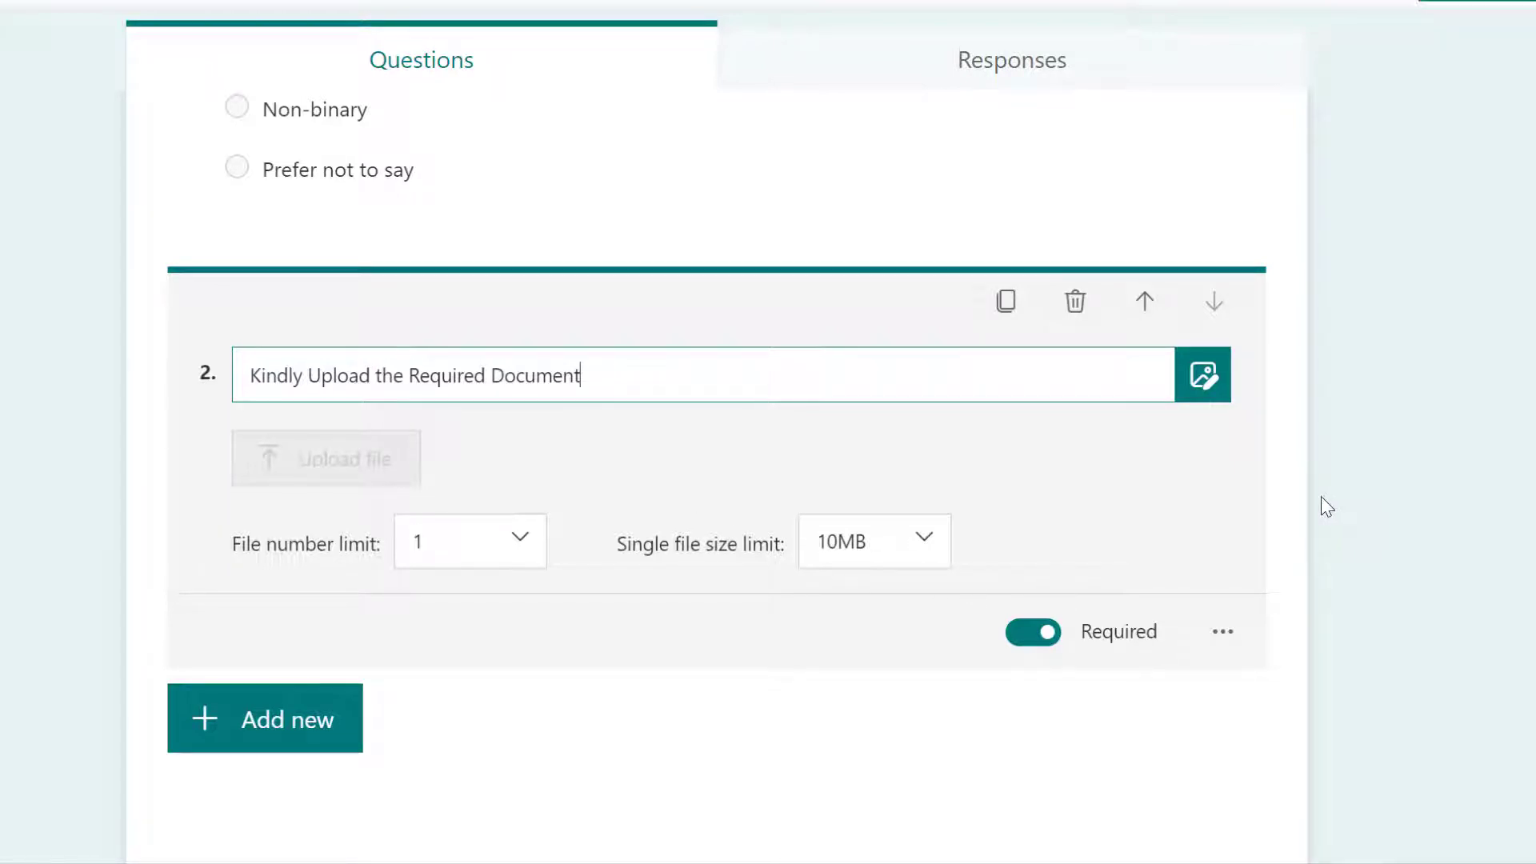
- Review the available single file size limits and file number limits of the upload question
click(920, 541)
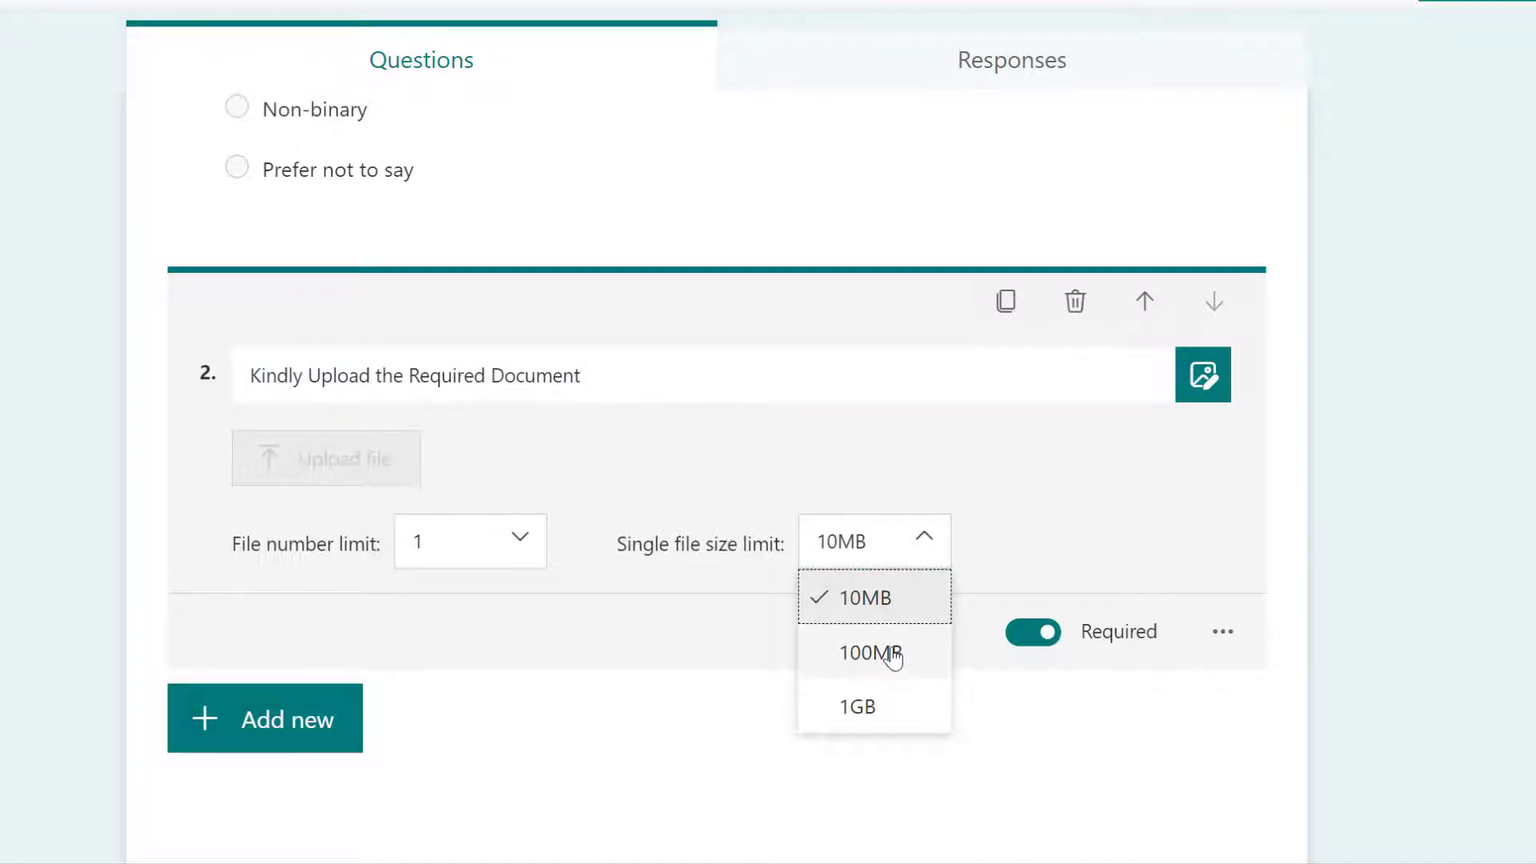
click(498, 556)
scroll(497, 648, down, 3)
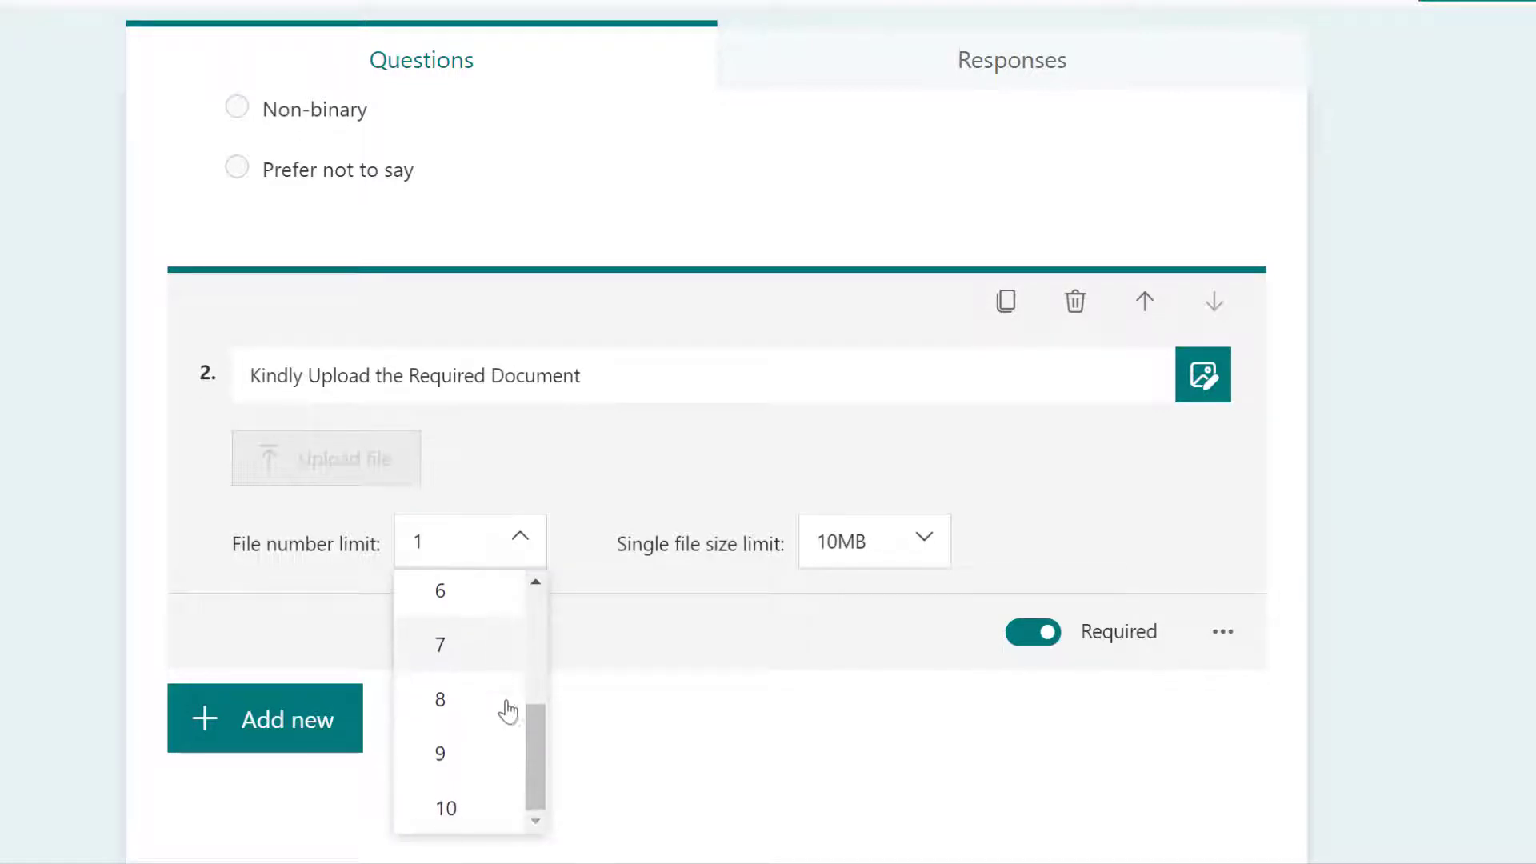
click(837, 617)
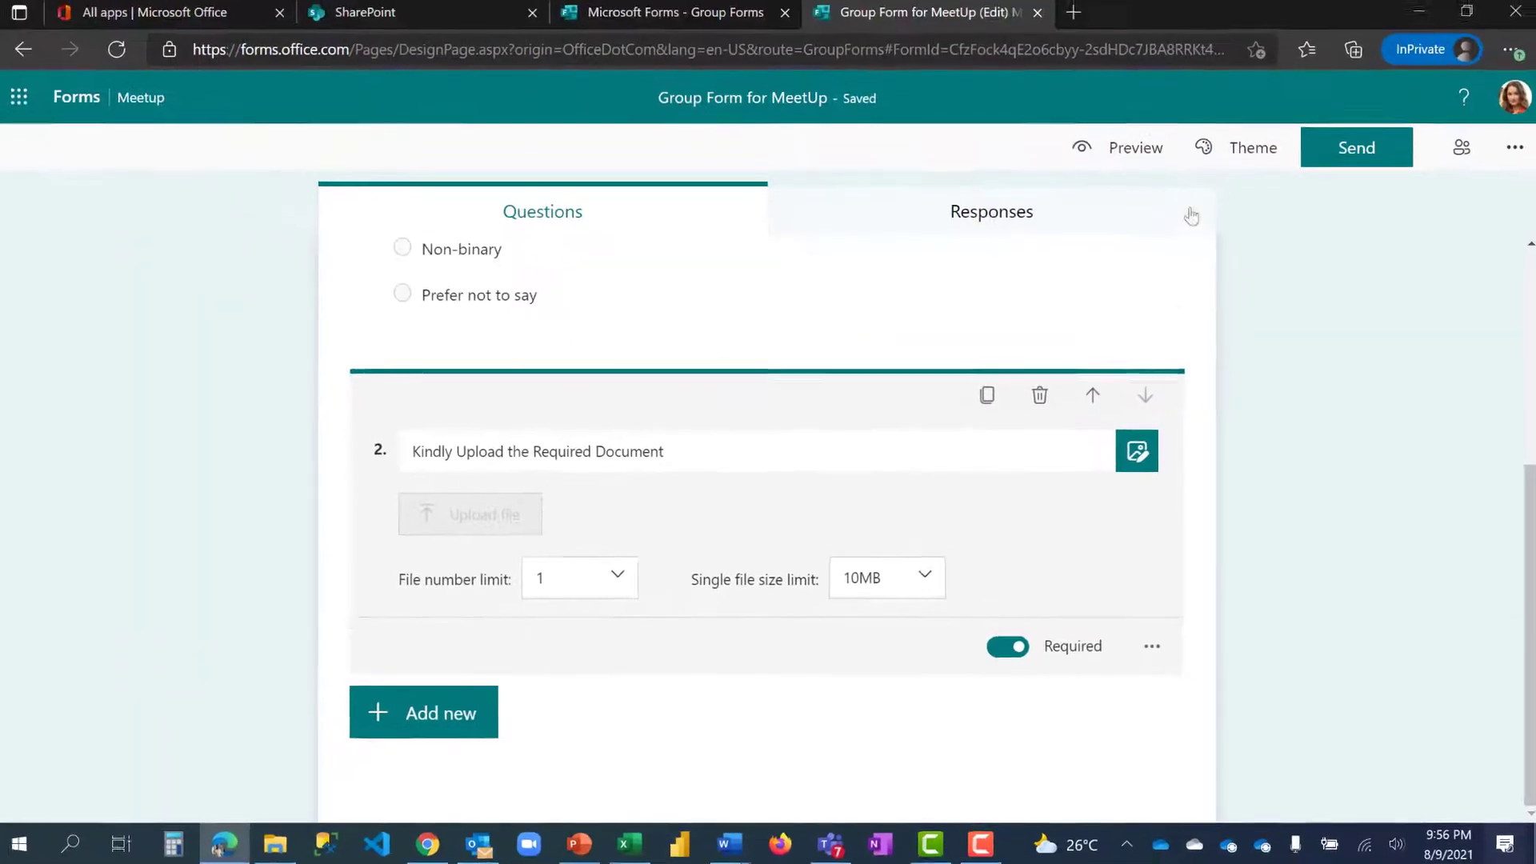
- Preview the form and answer the Gender question with Man
click(1134, 160)
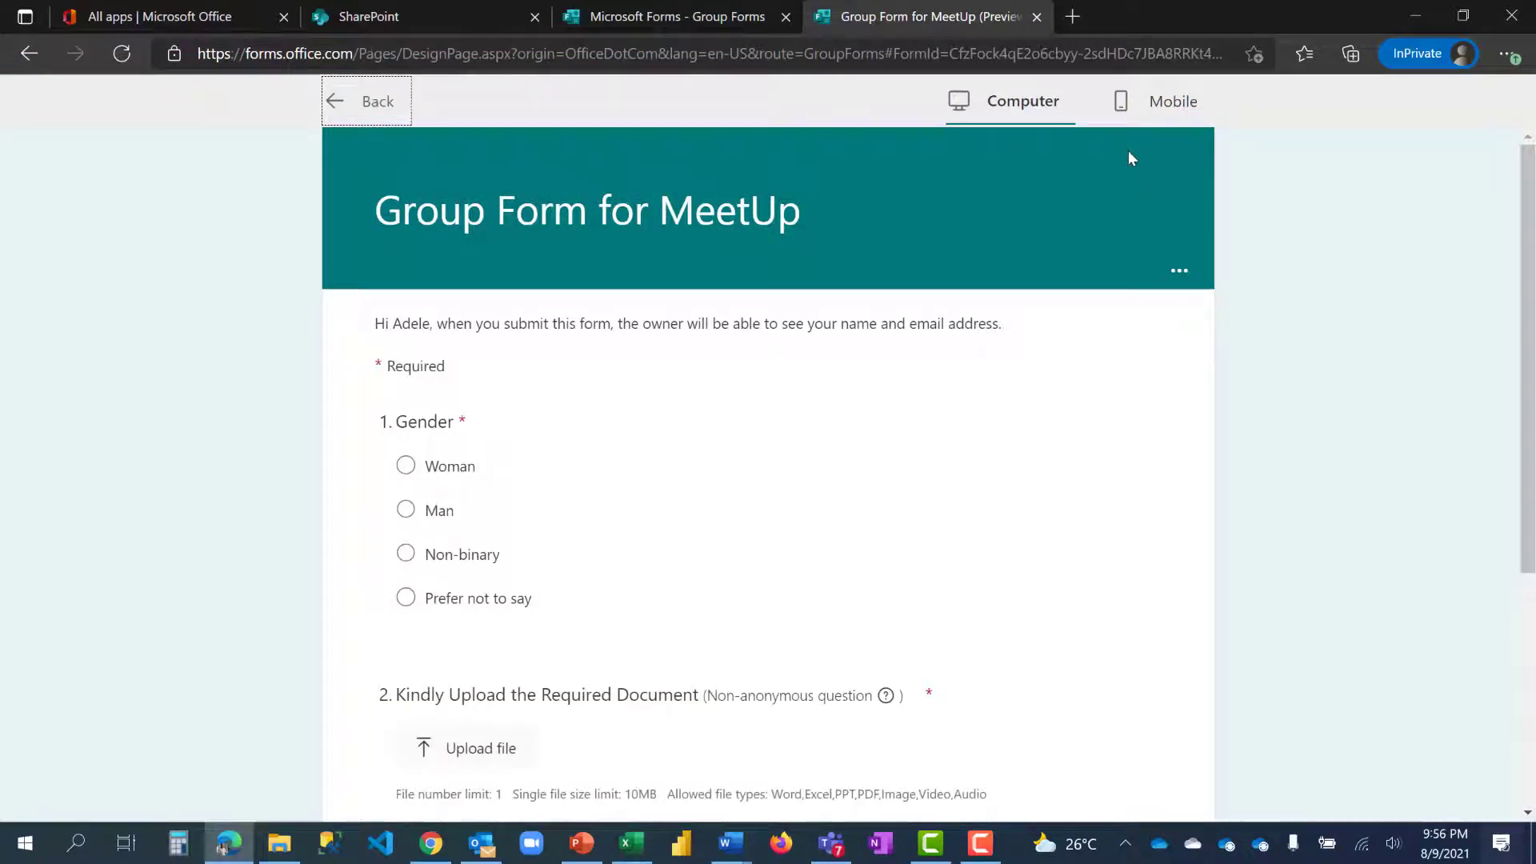
click(405, 510)
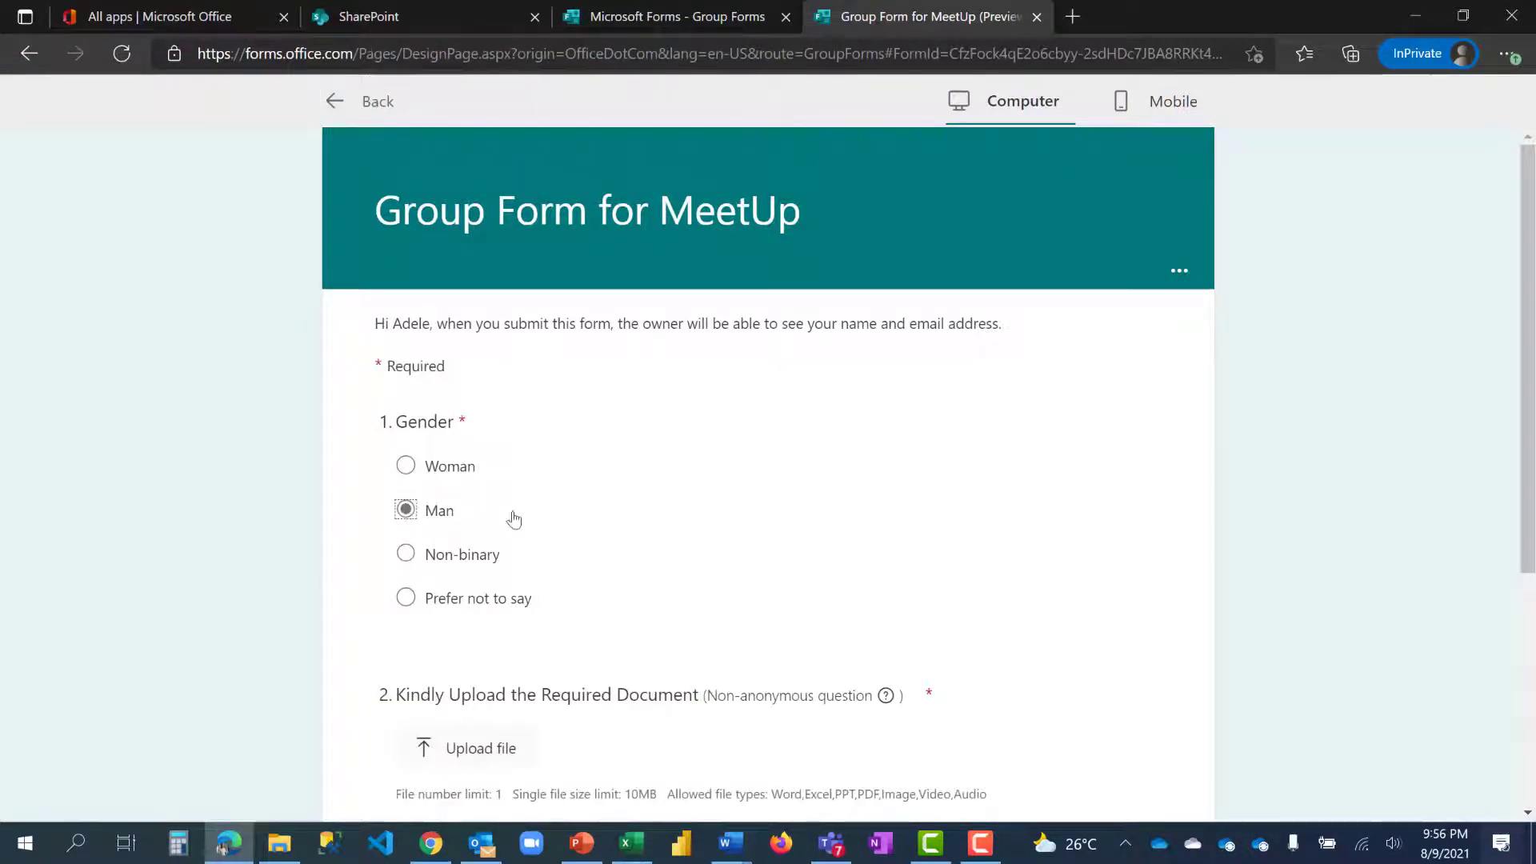
- Upload Travel Payment Memo.pdf from the Desktop as the required document and submit the response
scroll(514, 519, down, 5)
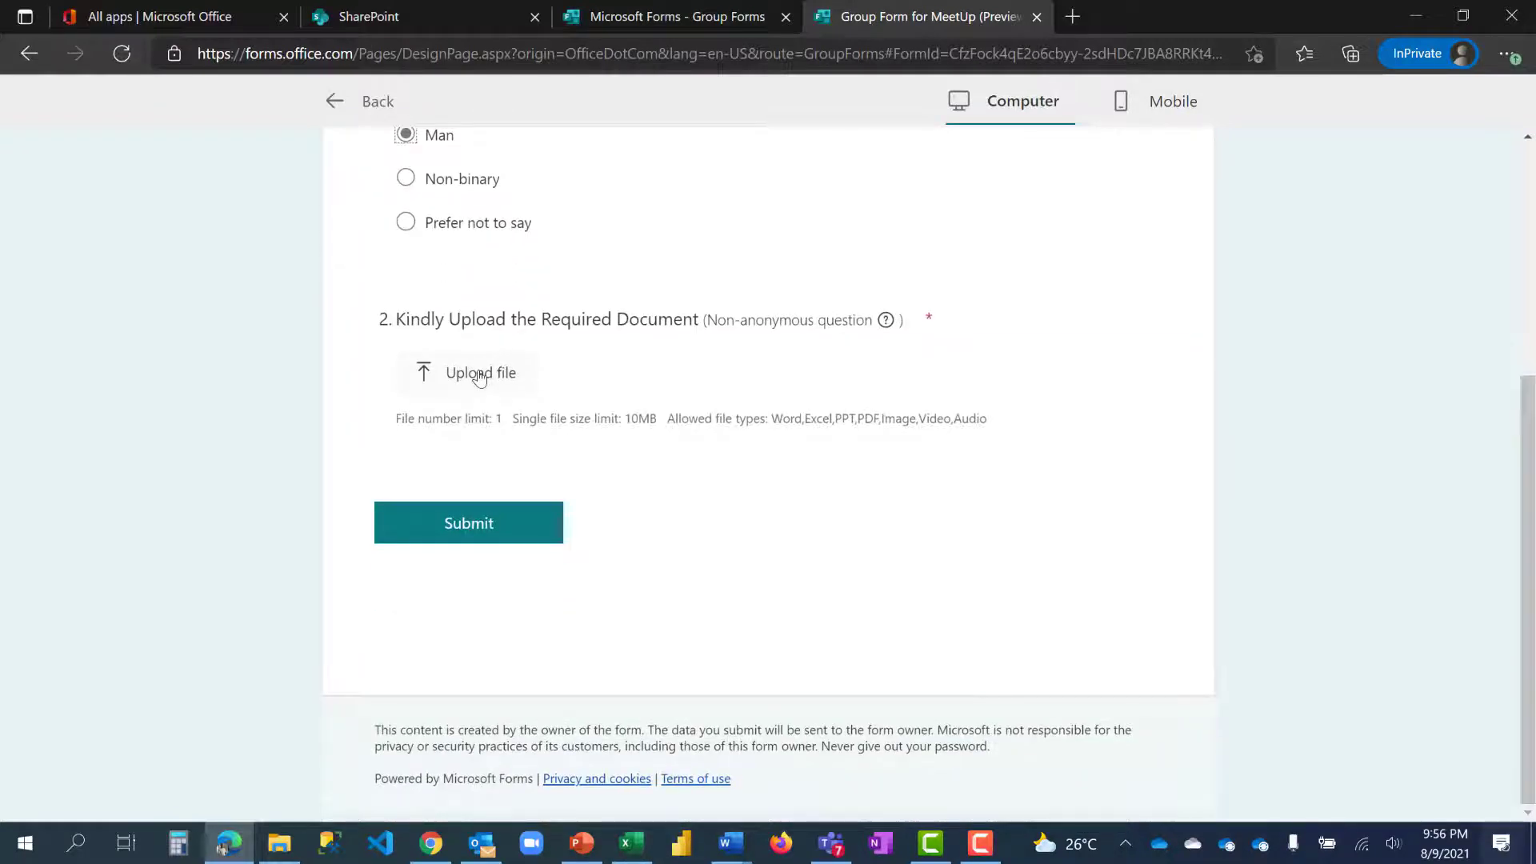
click(480, 375)
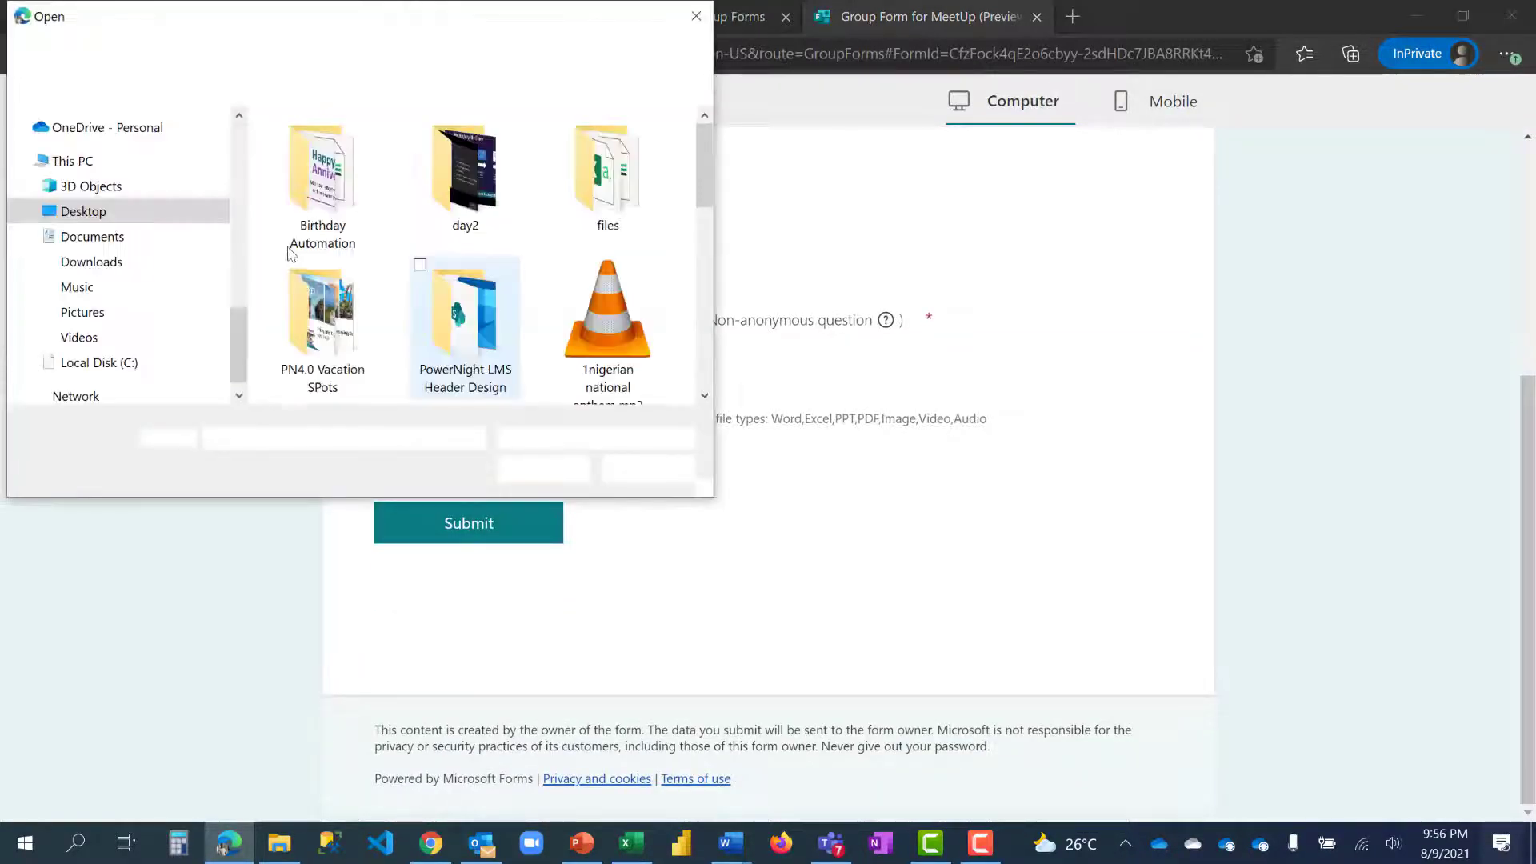
scroll(543, 278, down, 3)
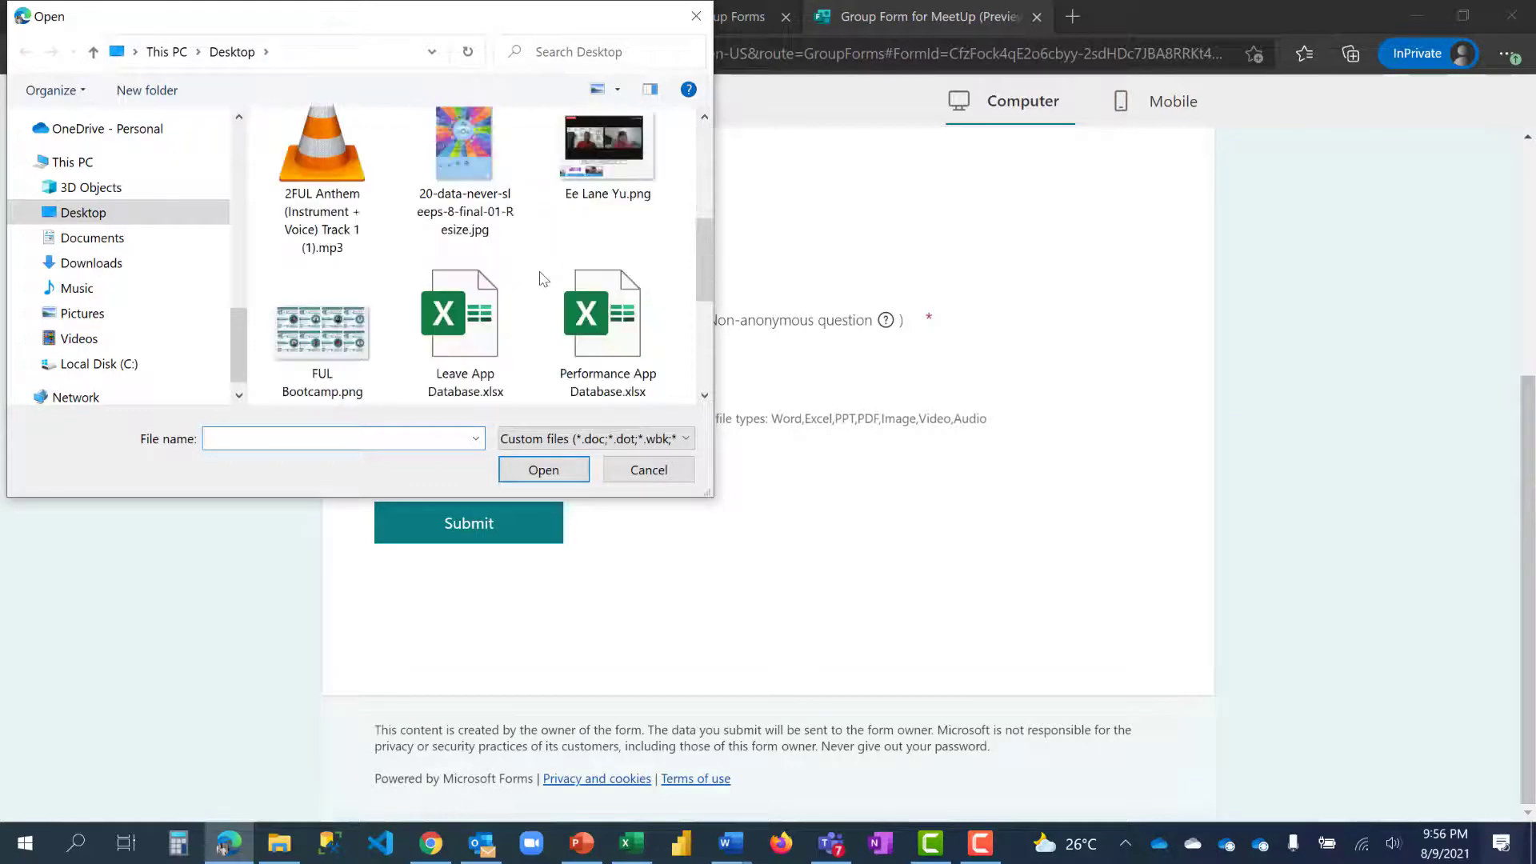
scroll(497, 288, down, 3)
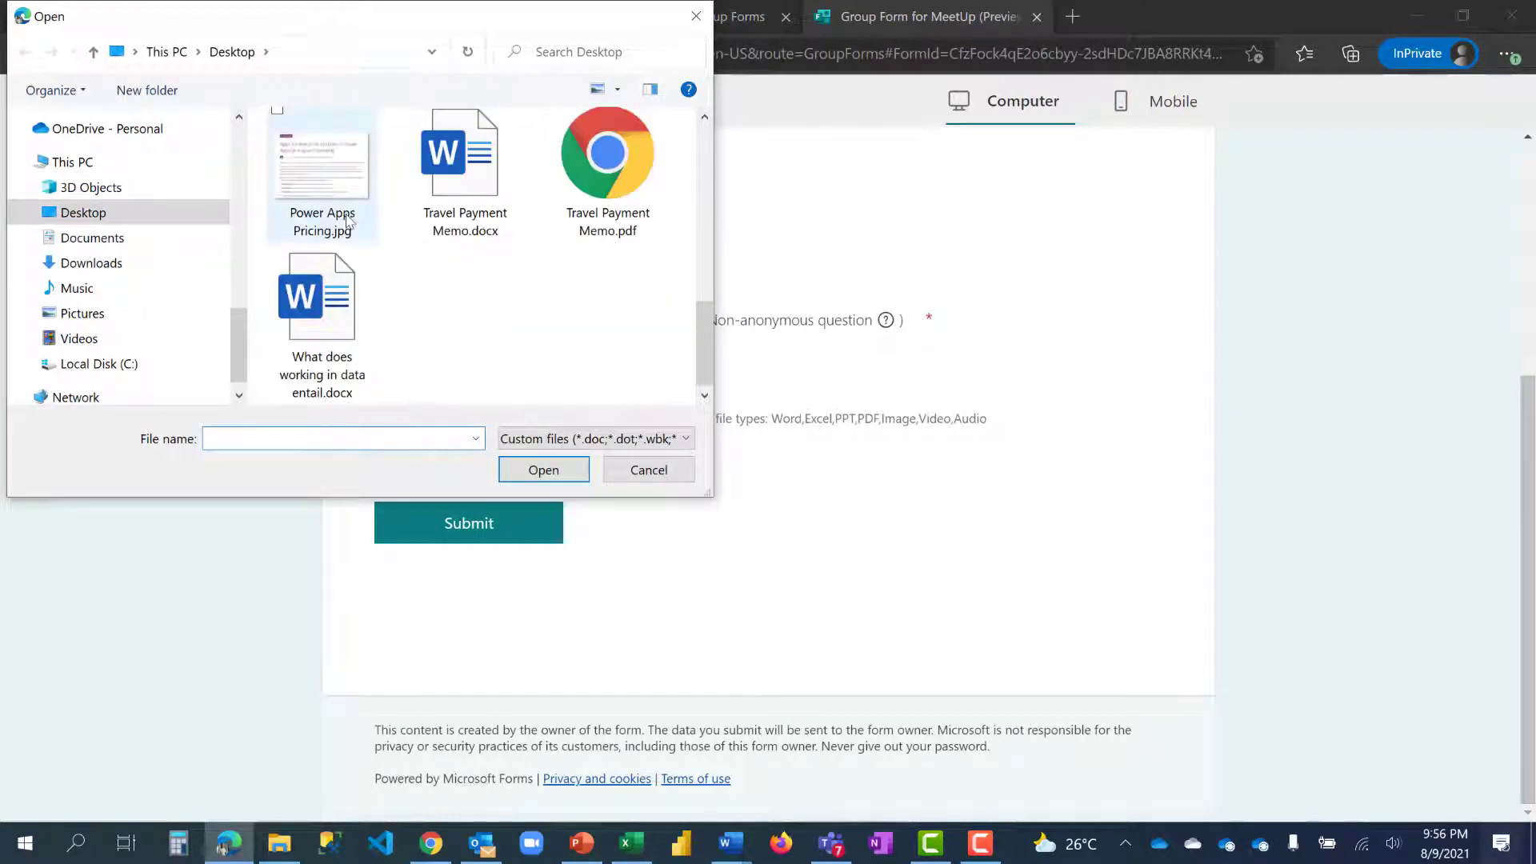
click(617, 164)
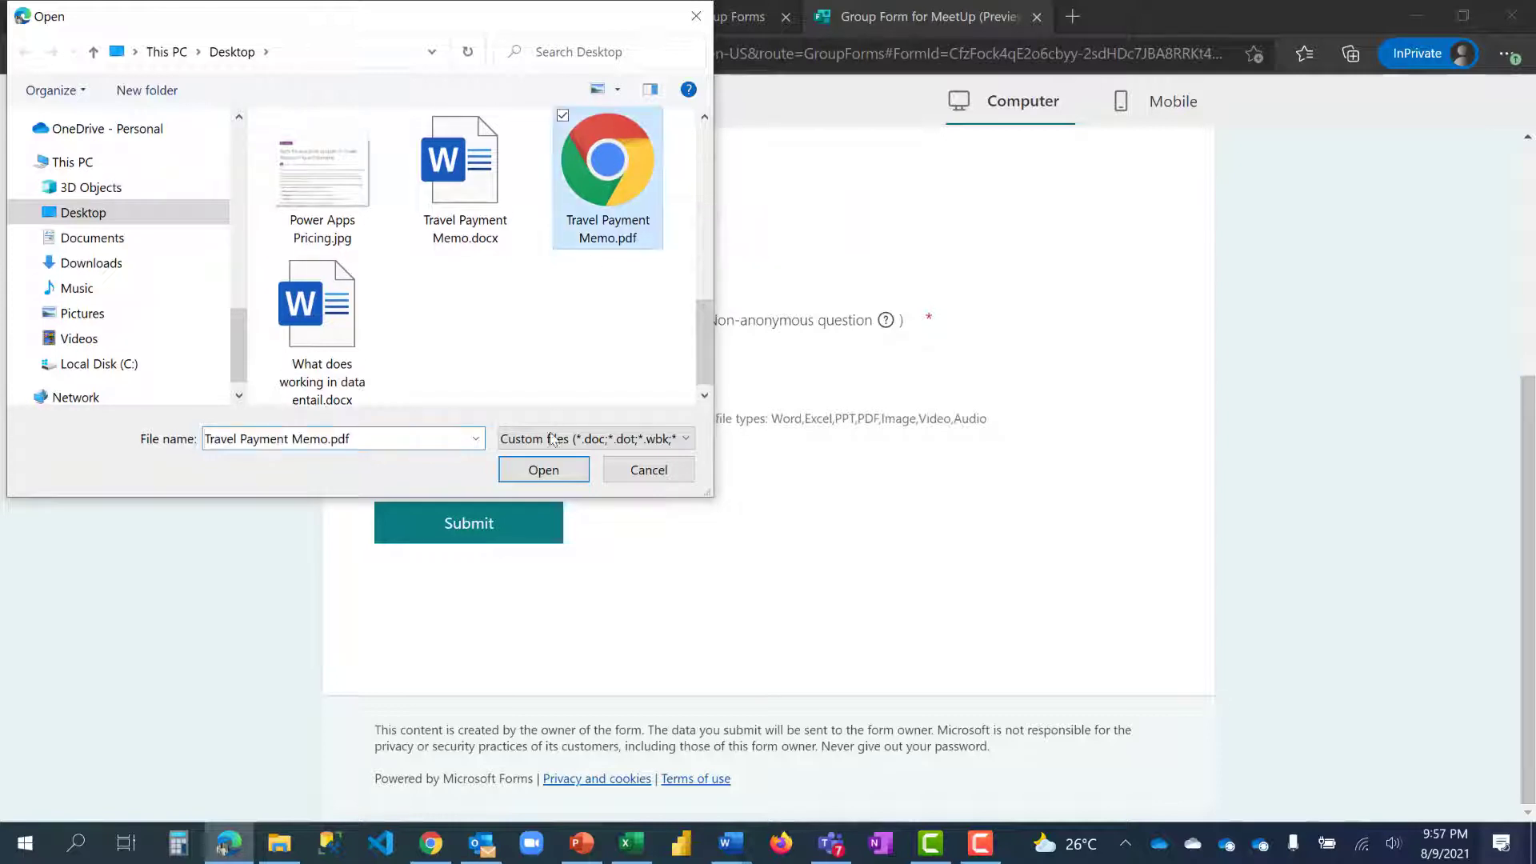
click(550, 477)
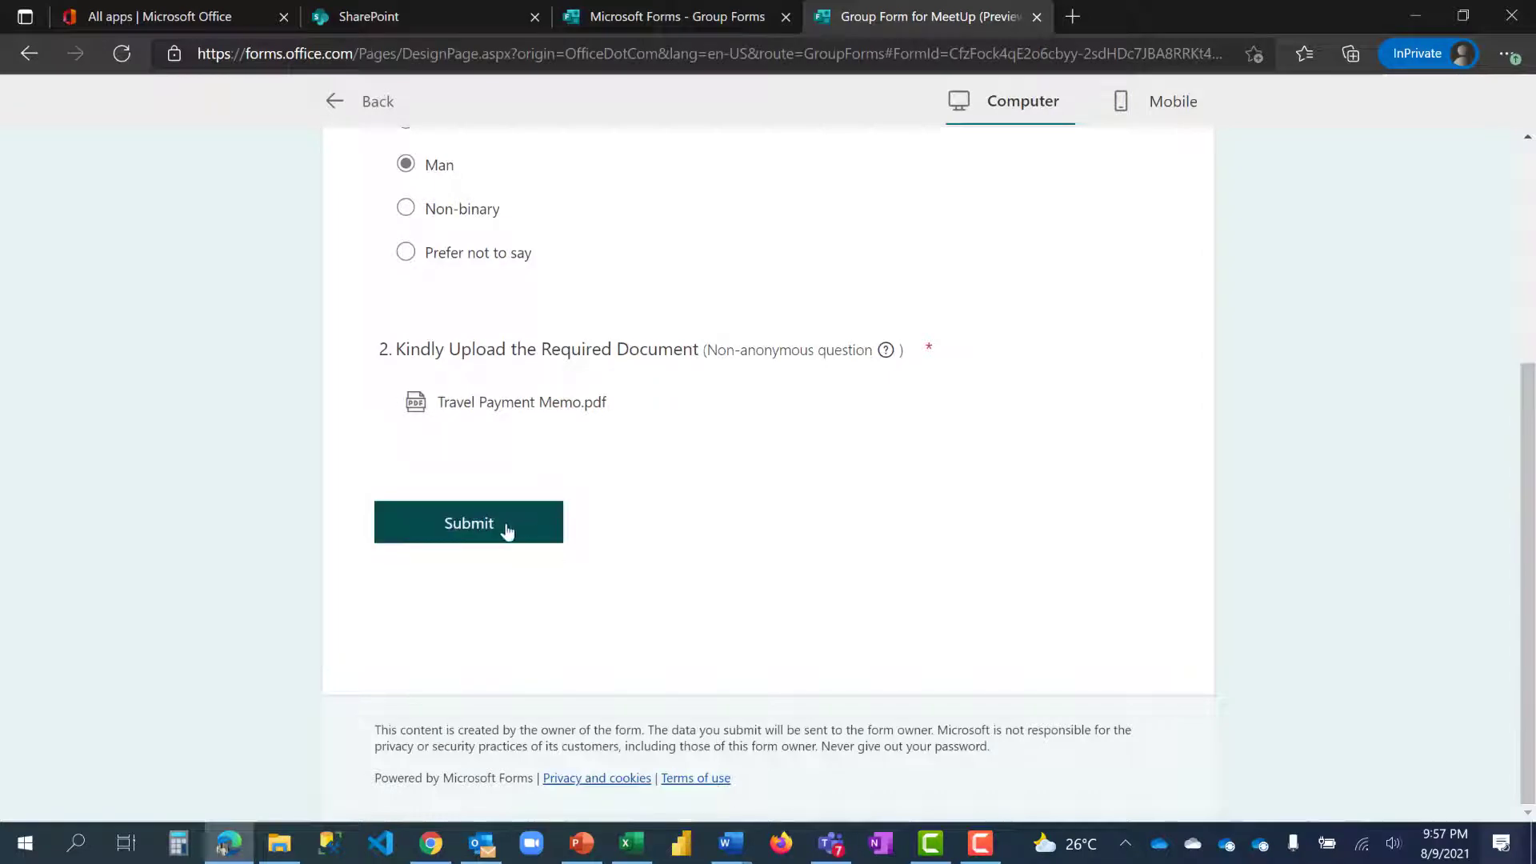
click(506, 532)
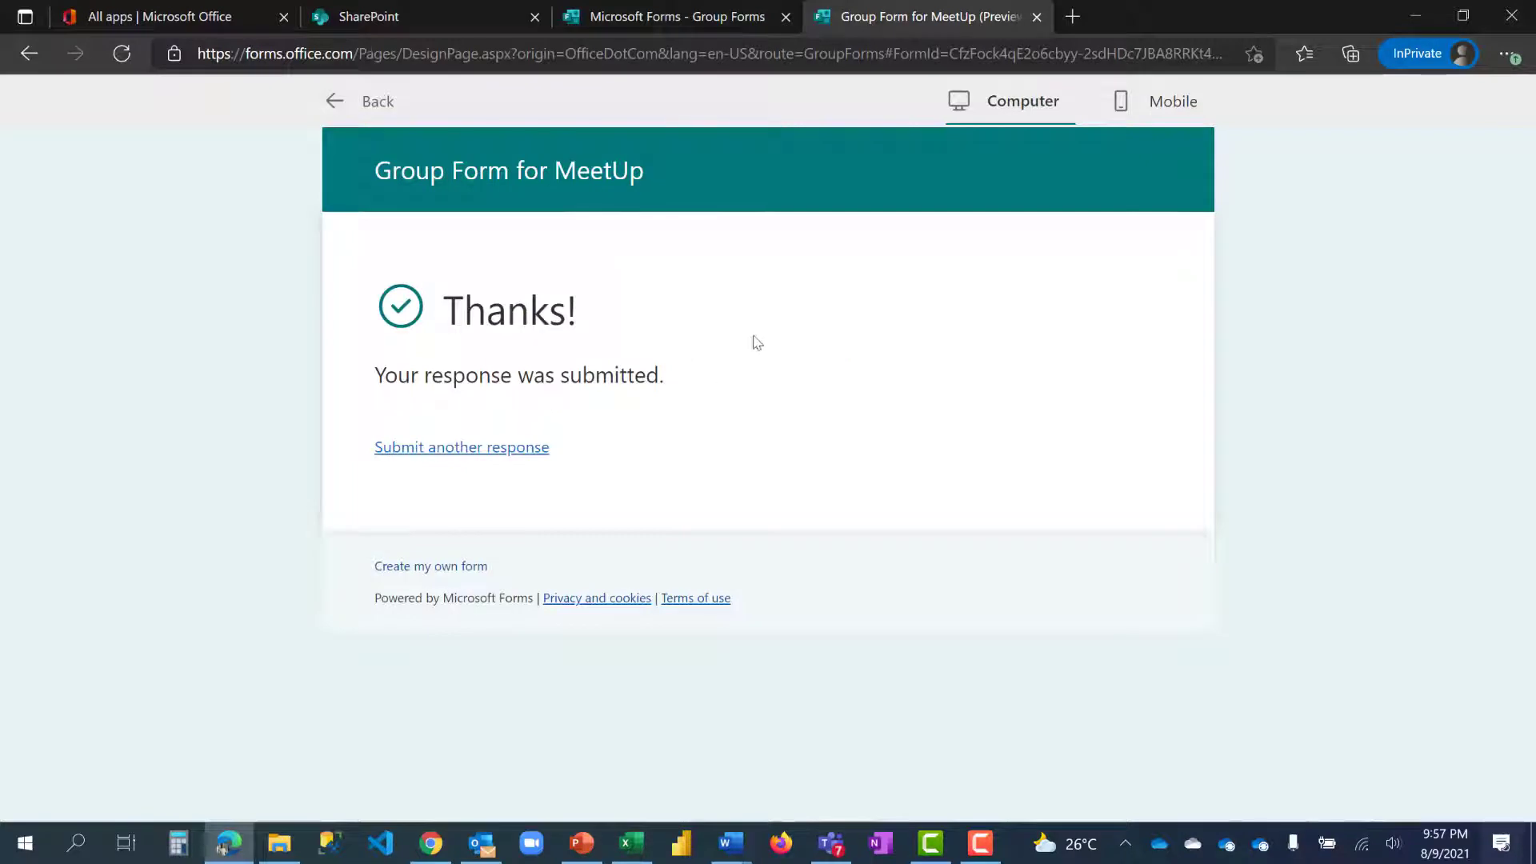
- Open the form's responses in Excel and inspect the uploaded document's link in cell G2
click(370, 100)
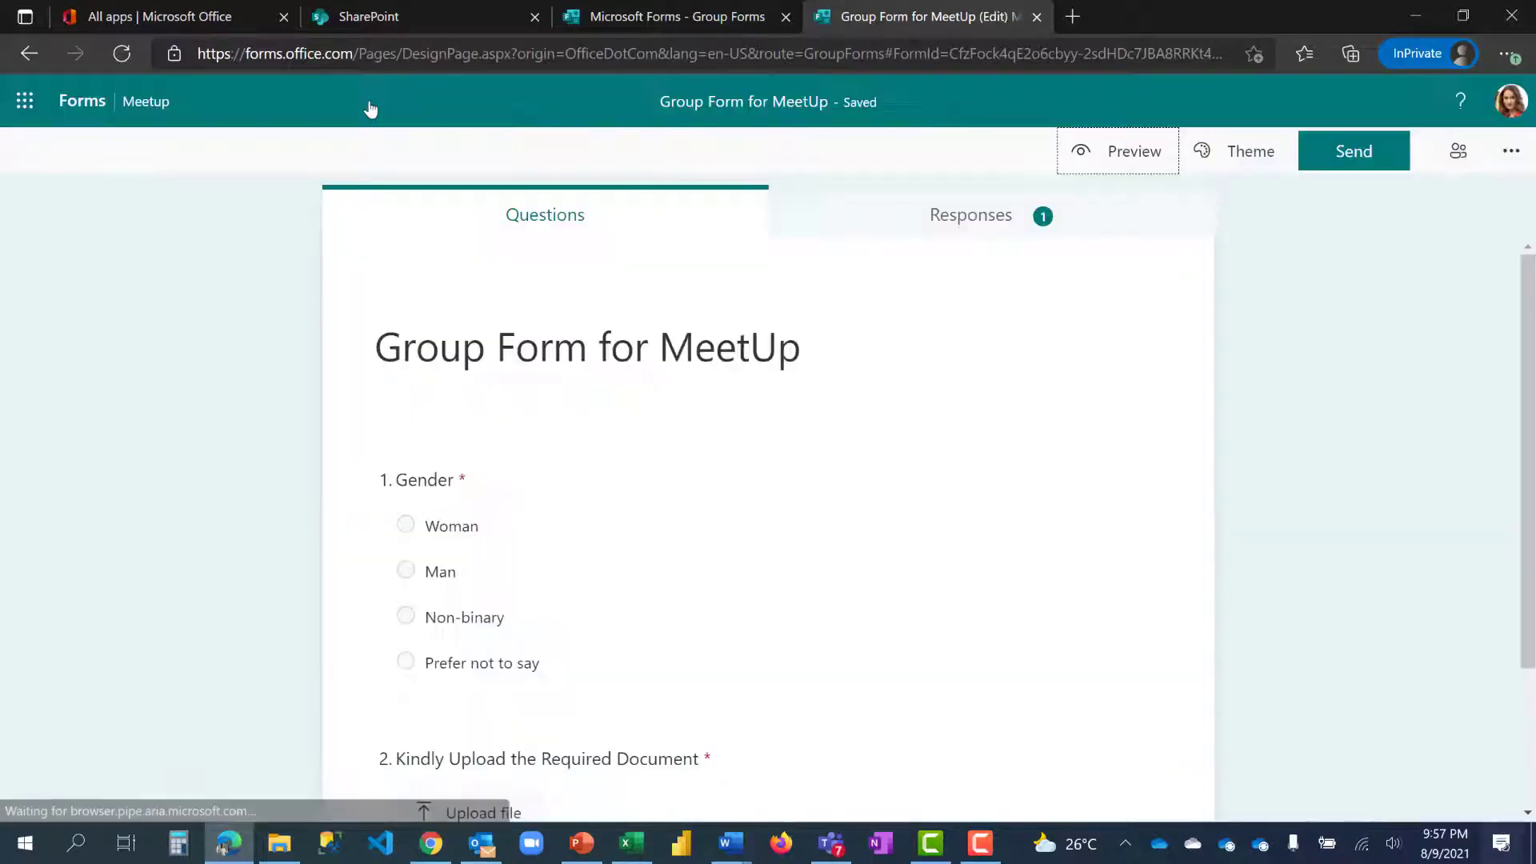
click(1077, 219)
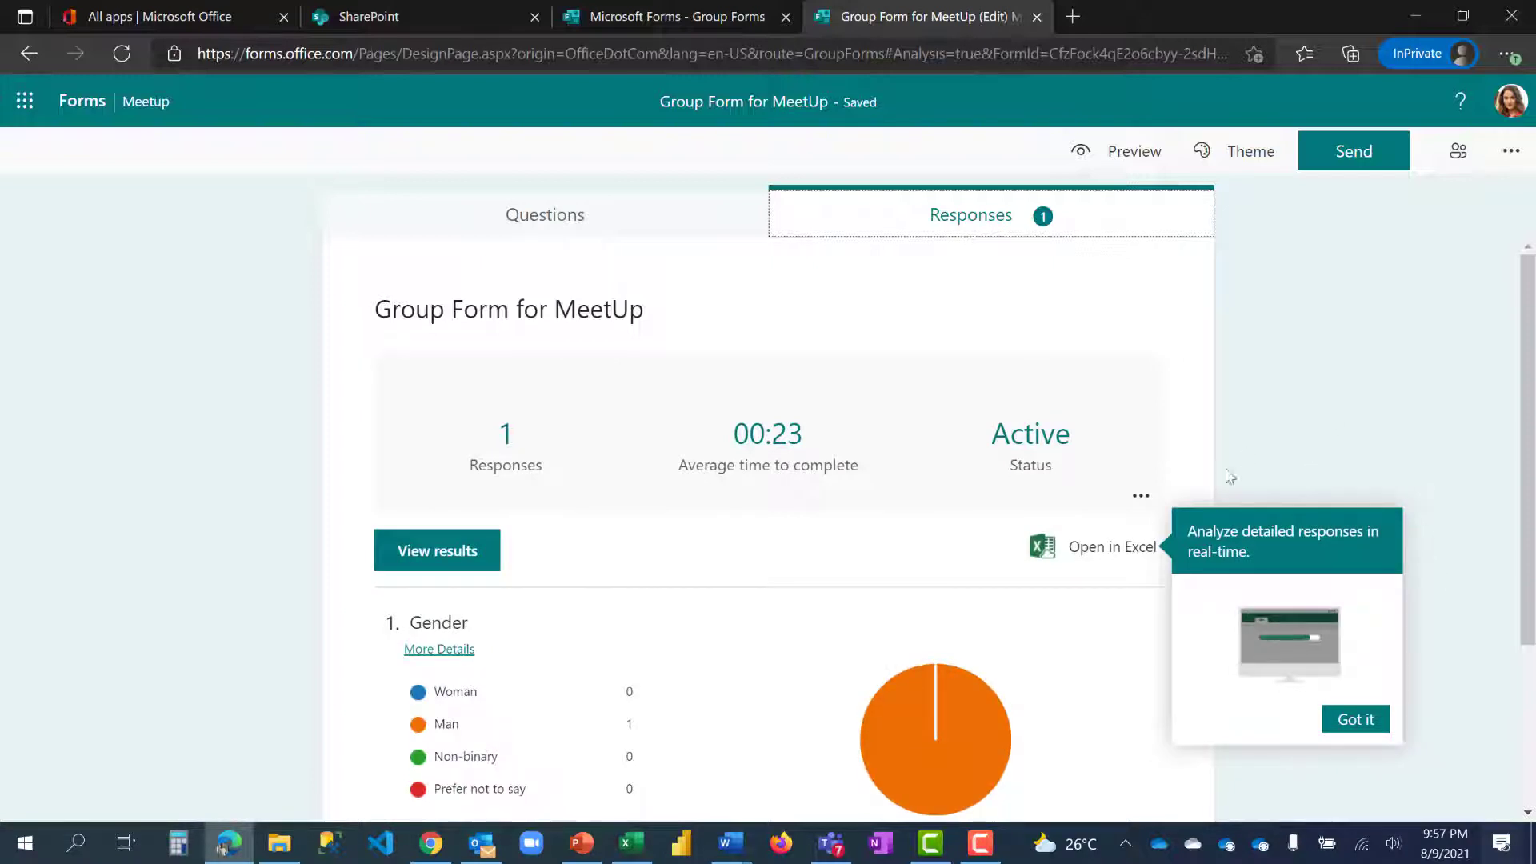
click(1056, 552)
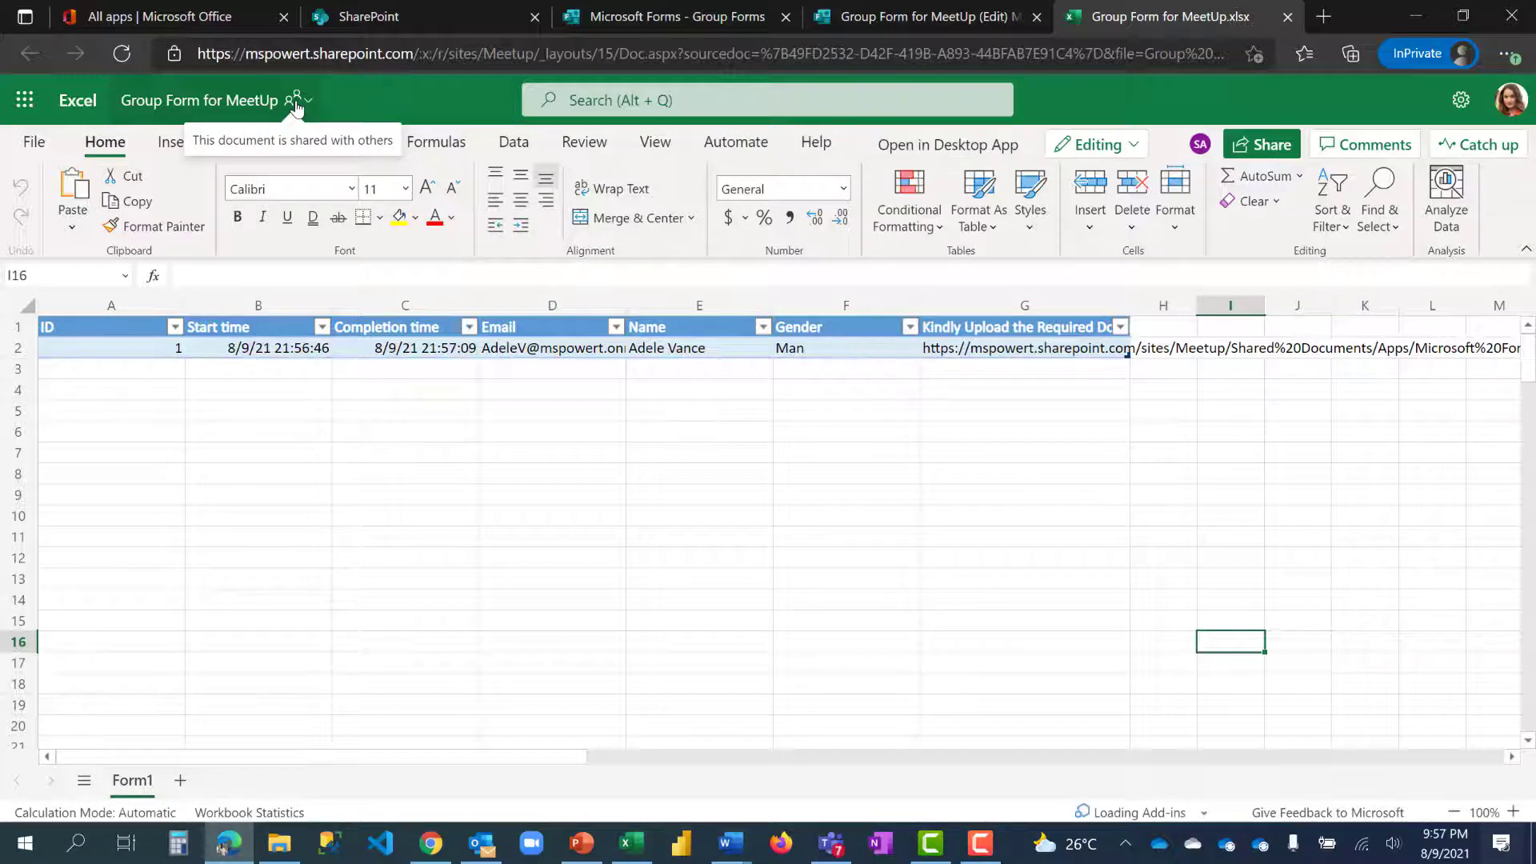
click(1014, 346)
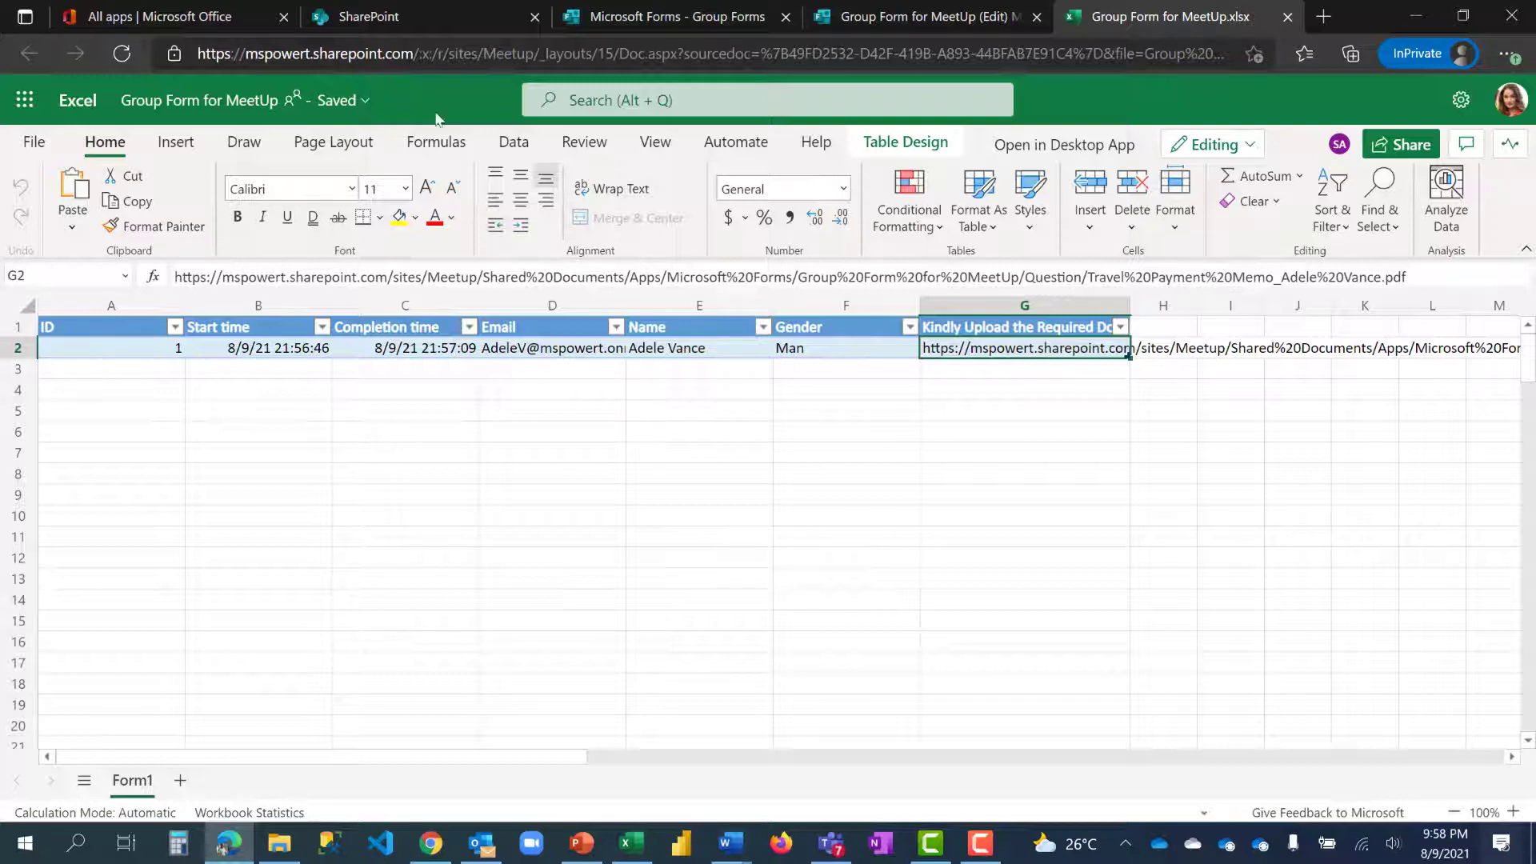
- Switch to SharePoint, search for "meetup" and open the Meetup site
click(417, 14)
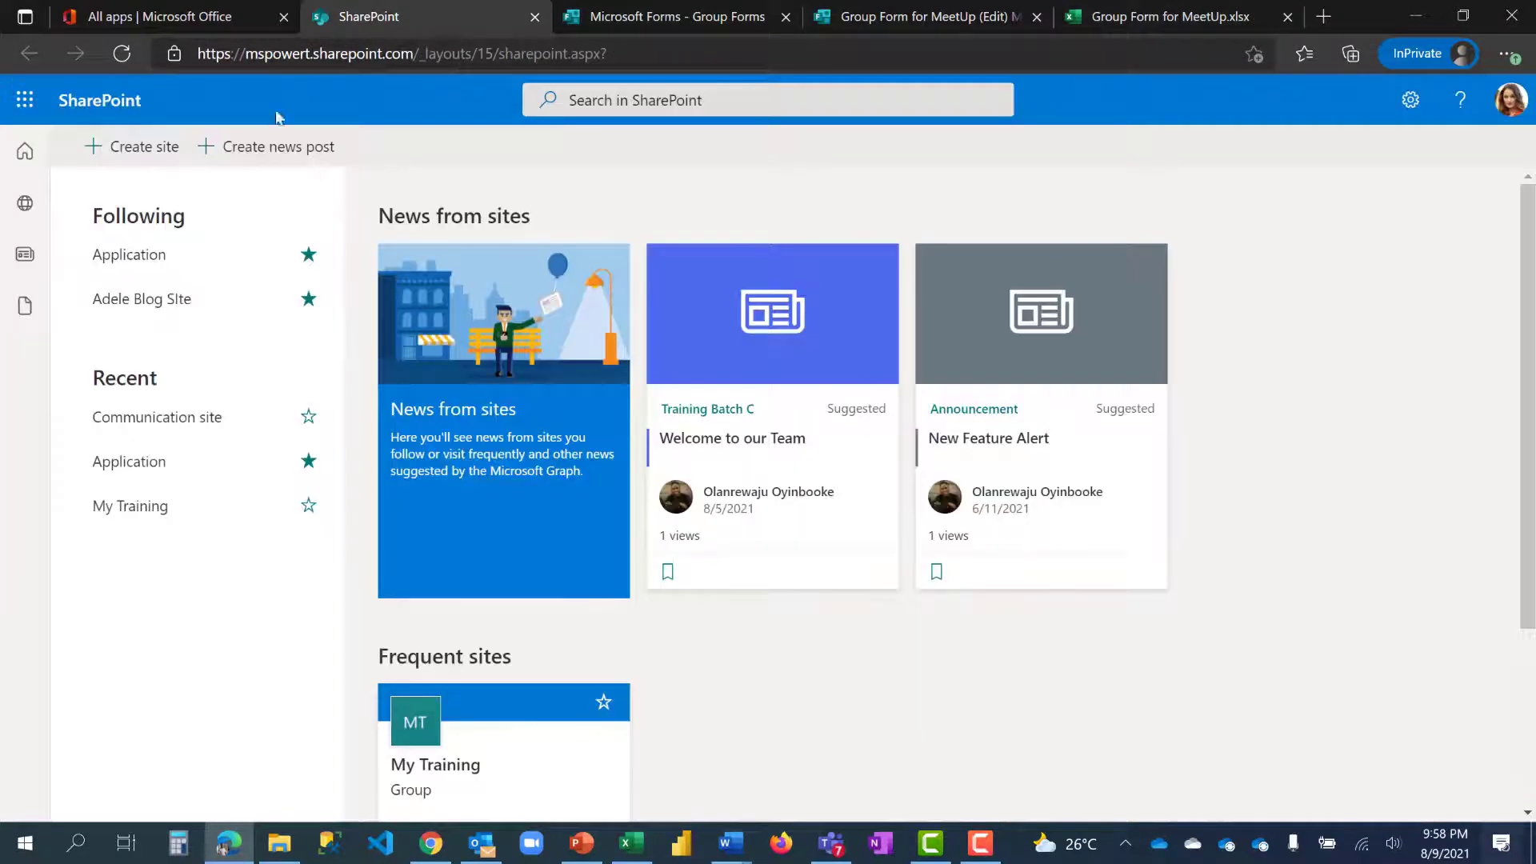
click(697, 96)
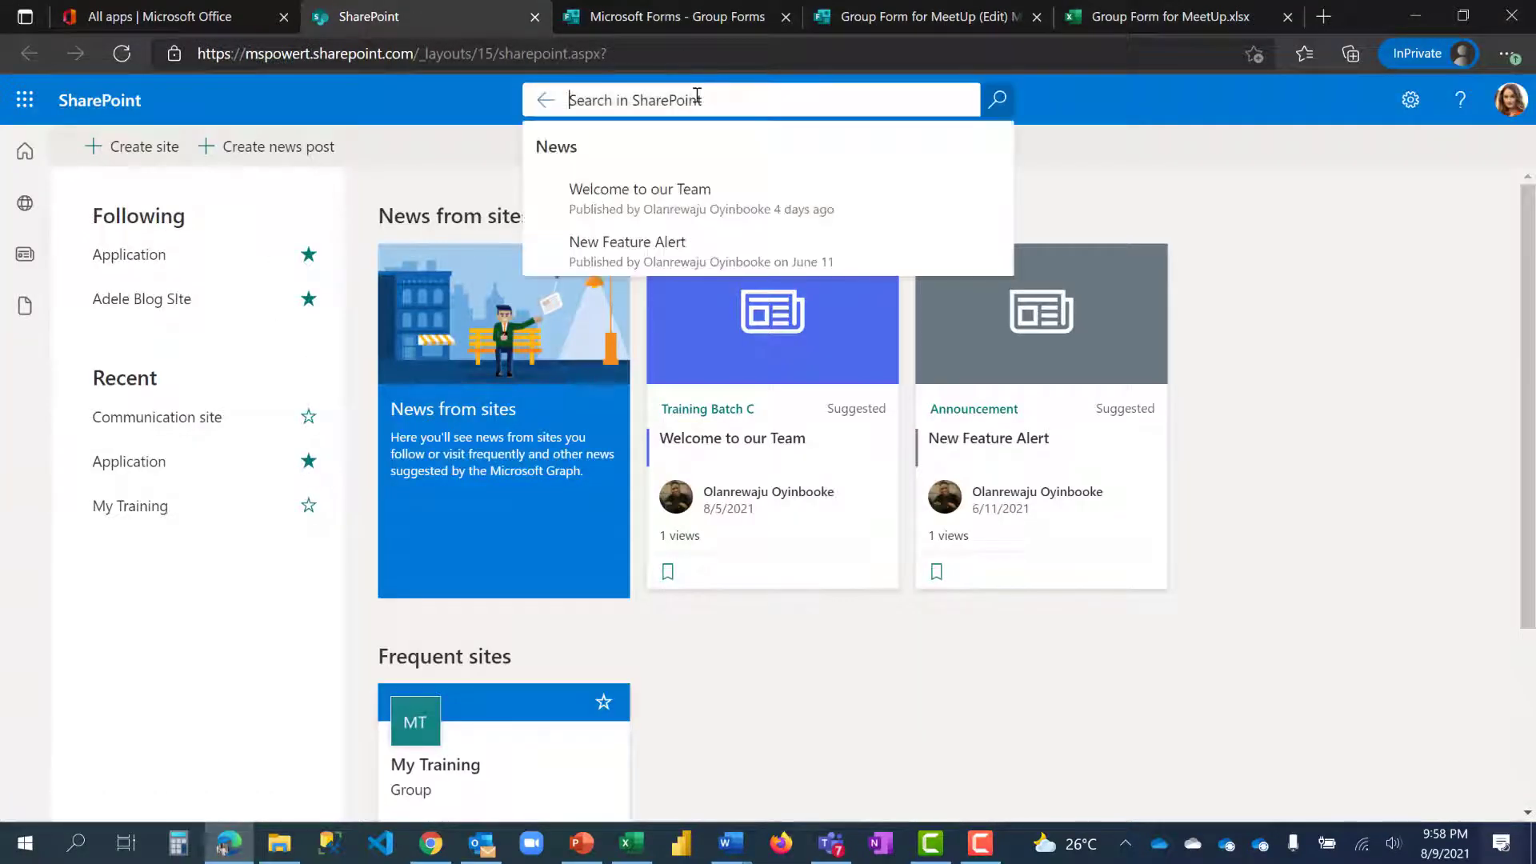
text(meetup)
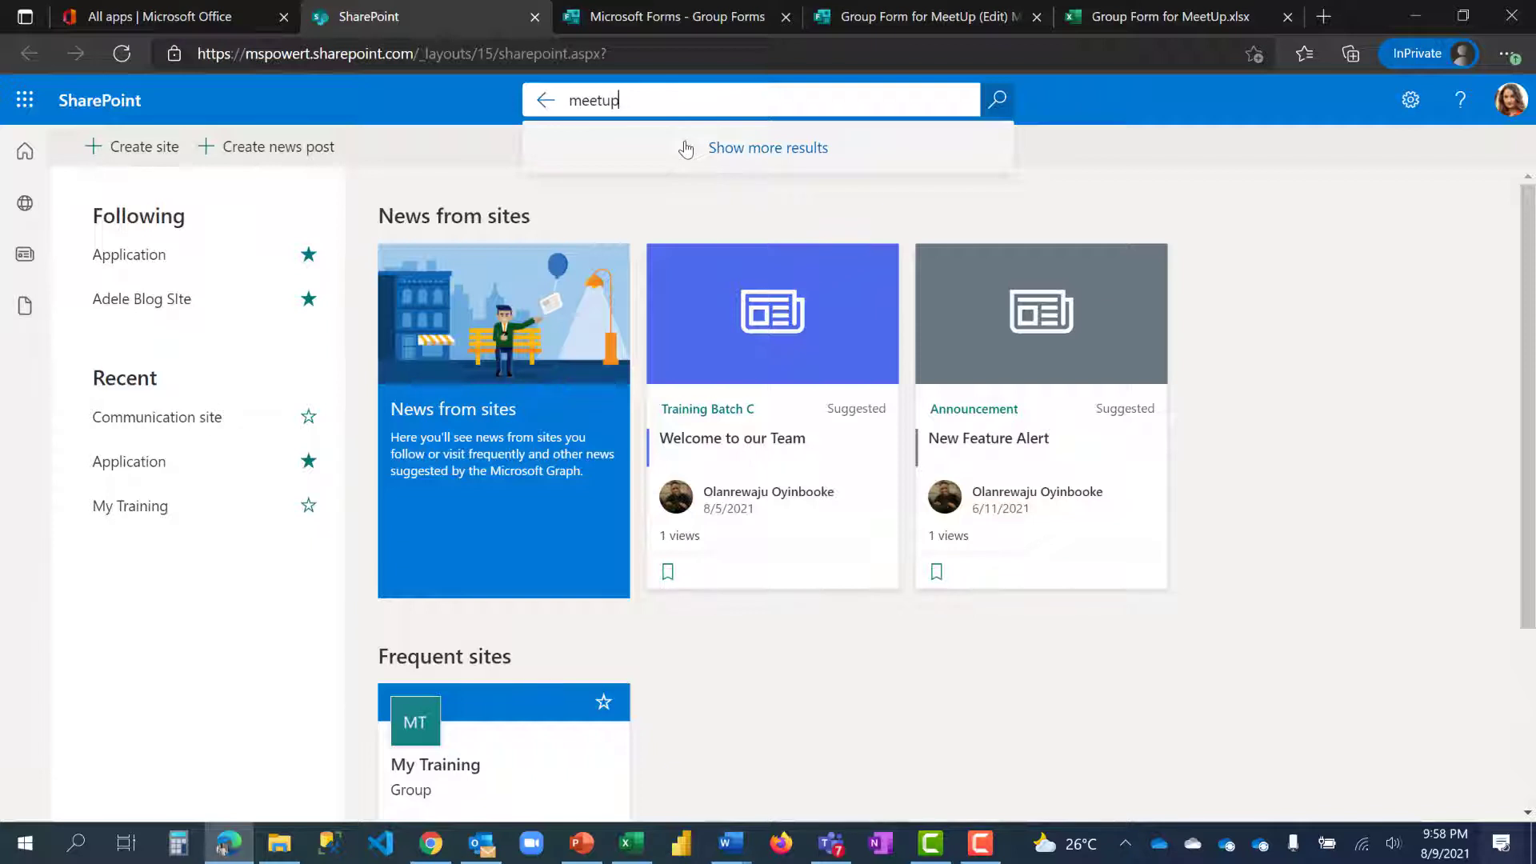
click(686, 147)
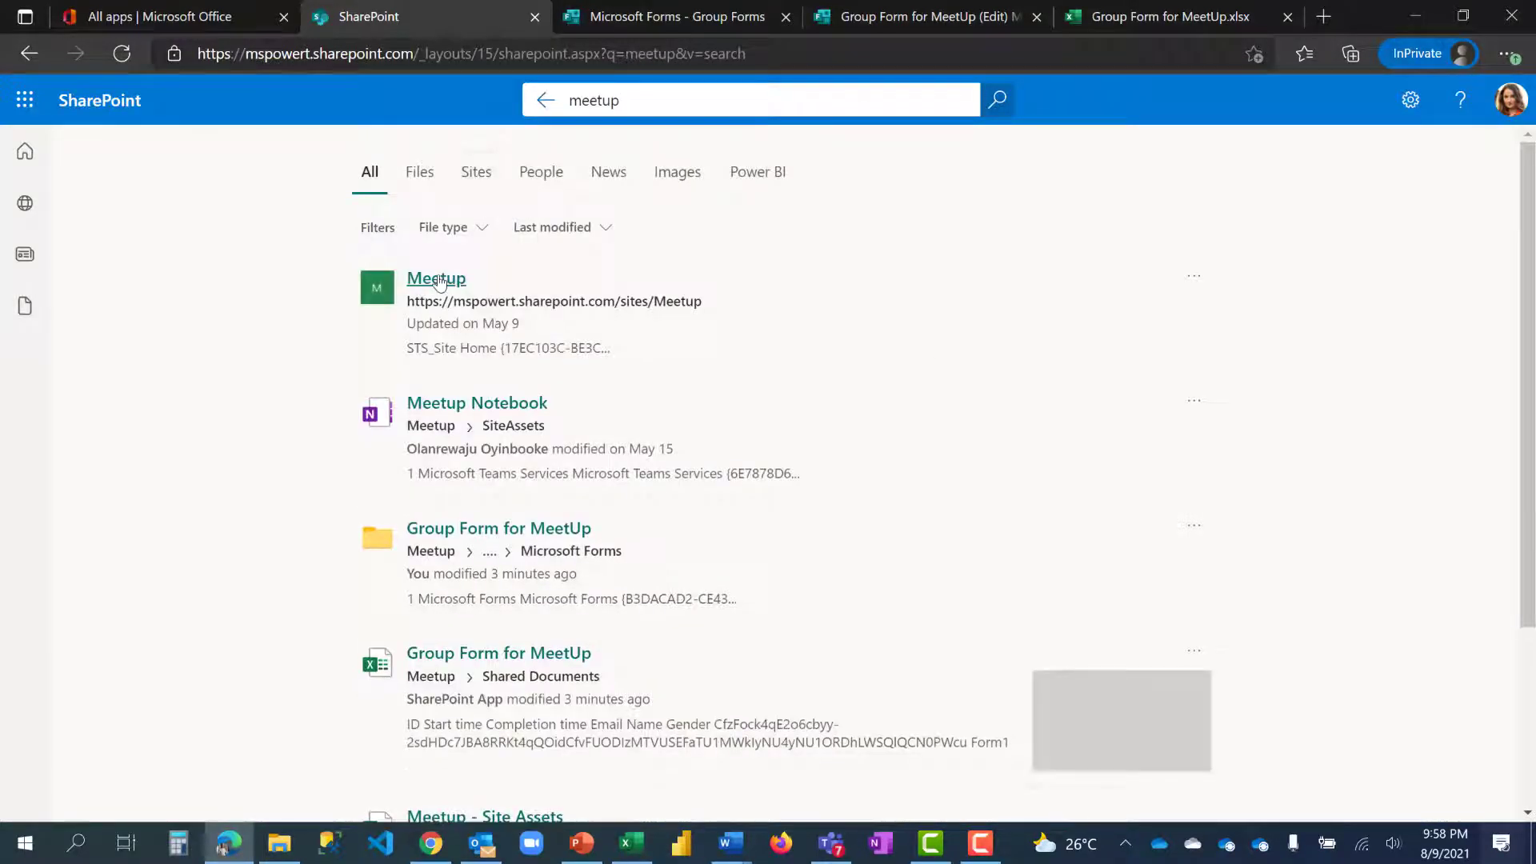
click(437, 278)
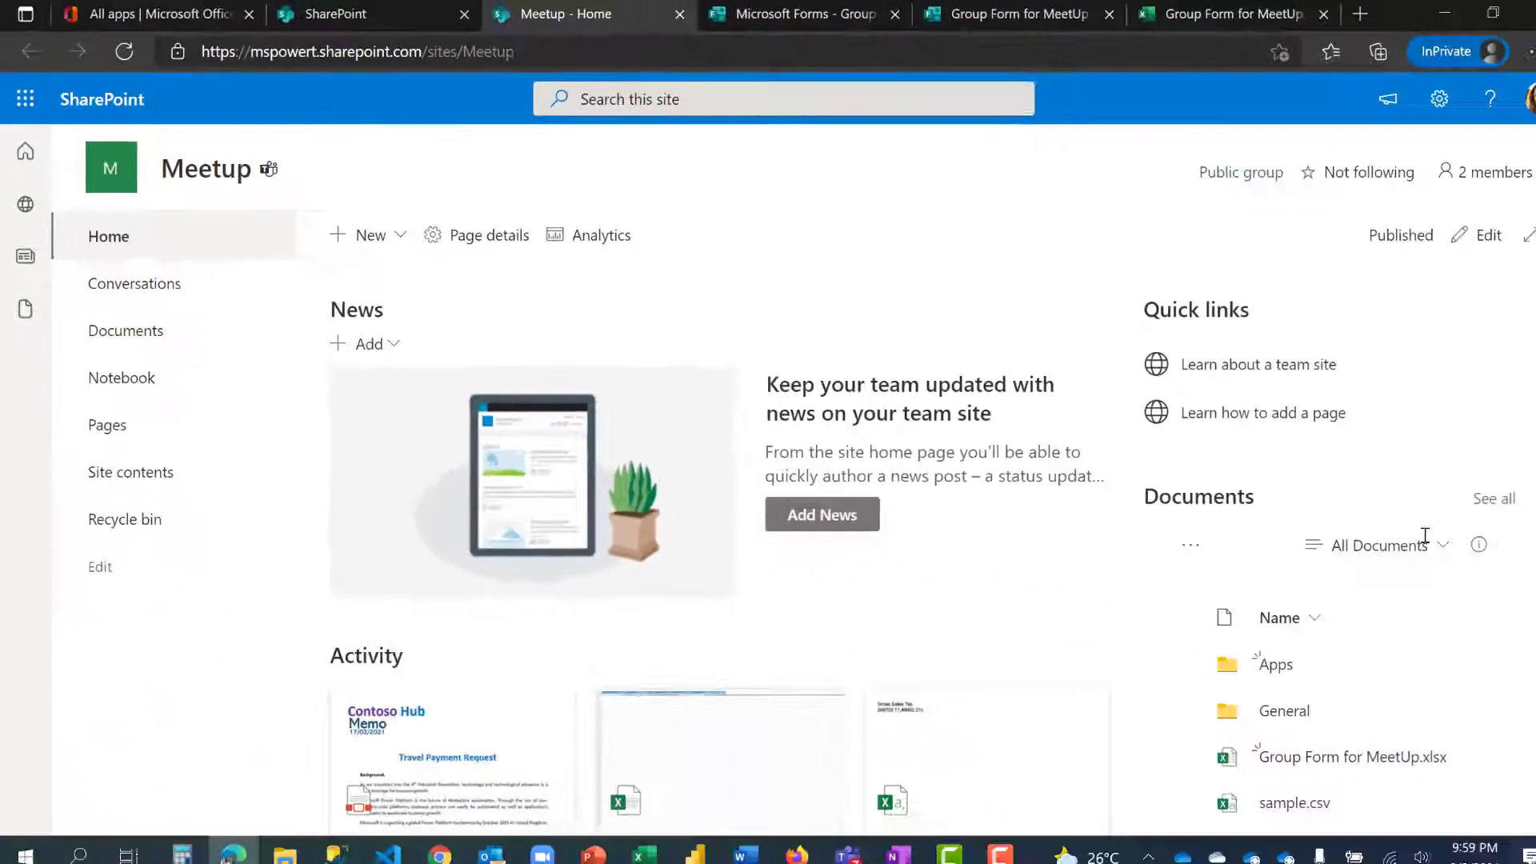
- Compare the Meetup site's documents and activity with the Group Form for MeetUp responses workbook open in Excel
scroll(1424, 715, down, 3)
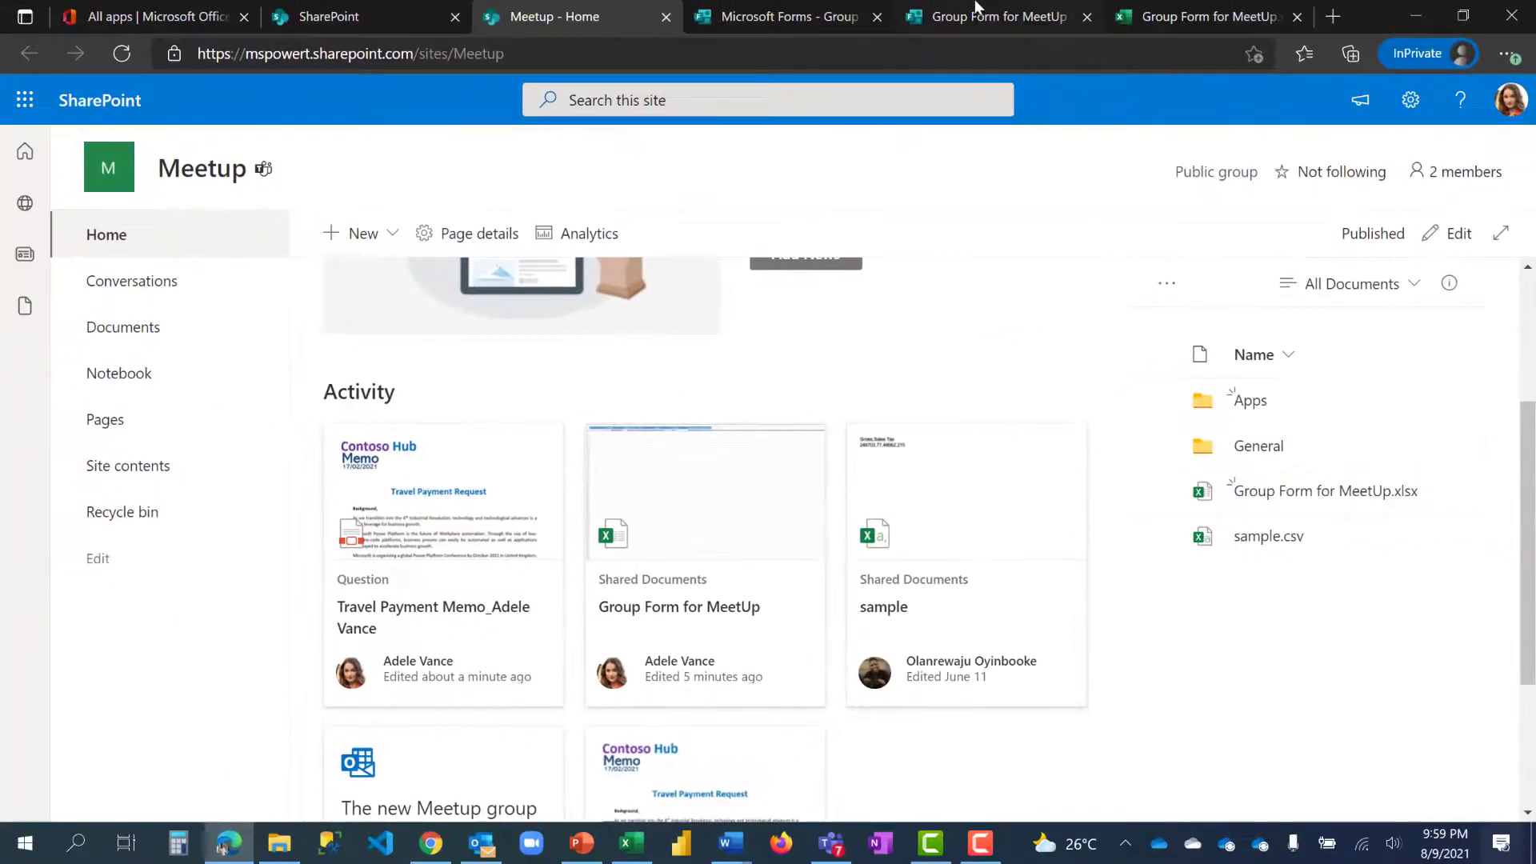
click(1248, 485)
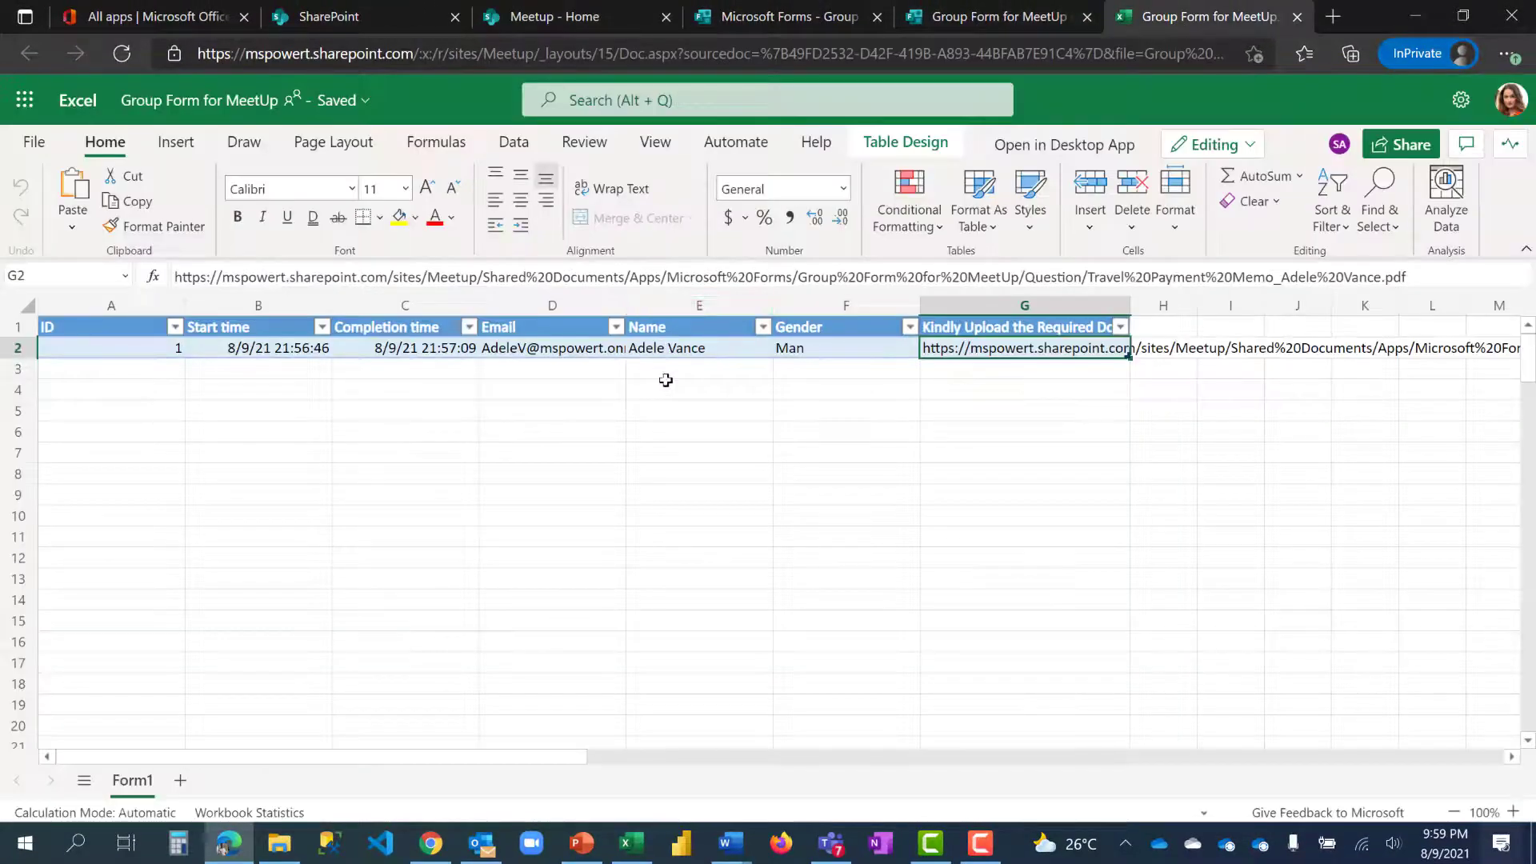
click(663, 392)
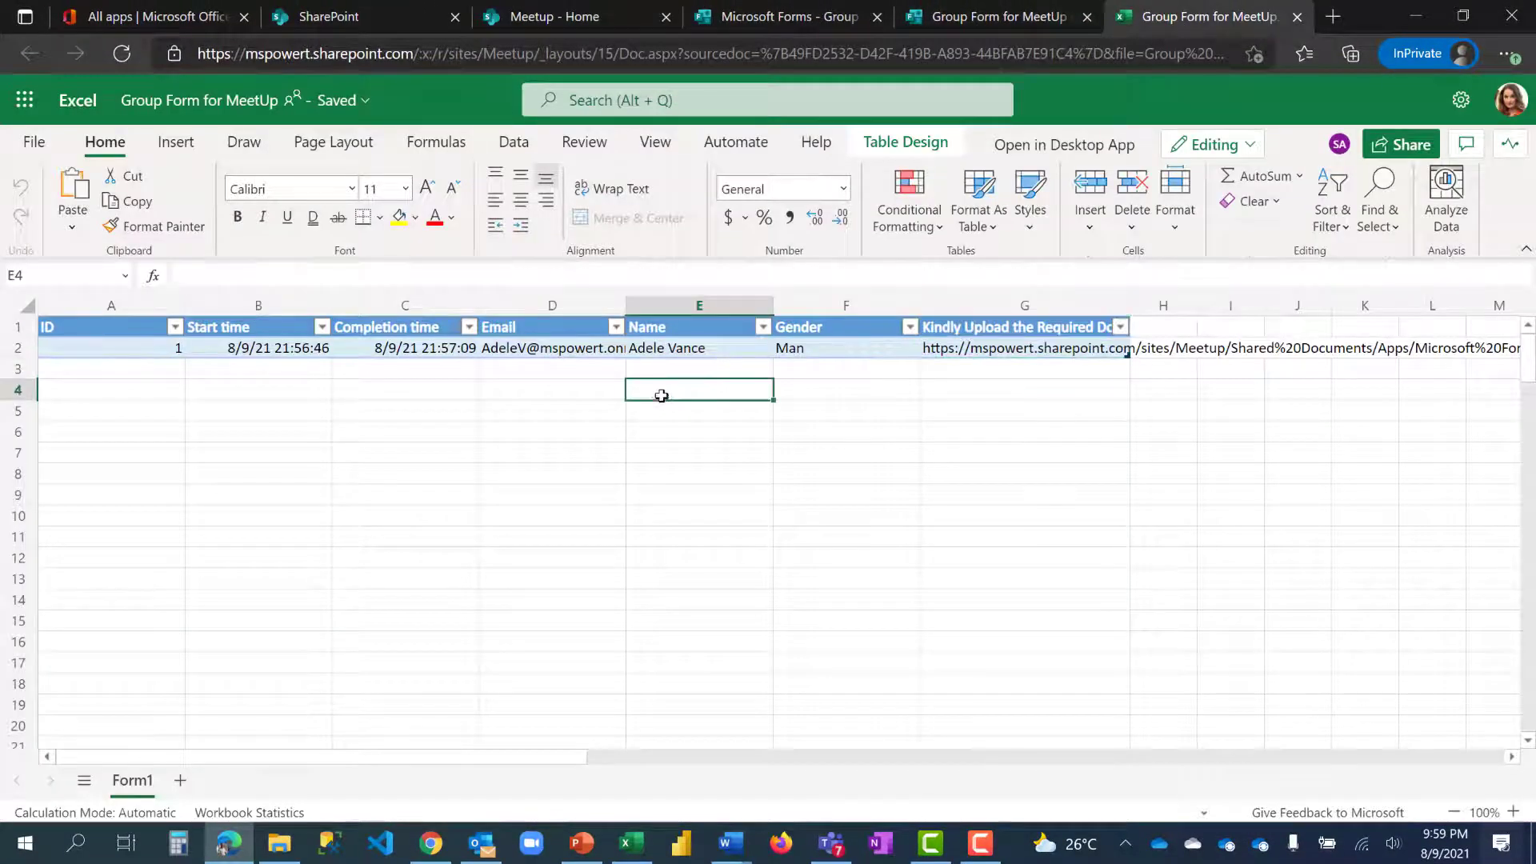
click(582, 22)
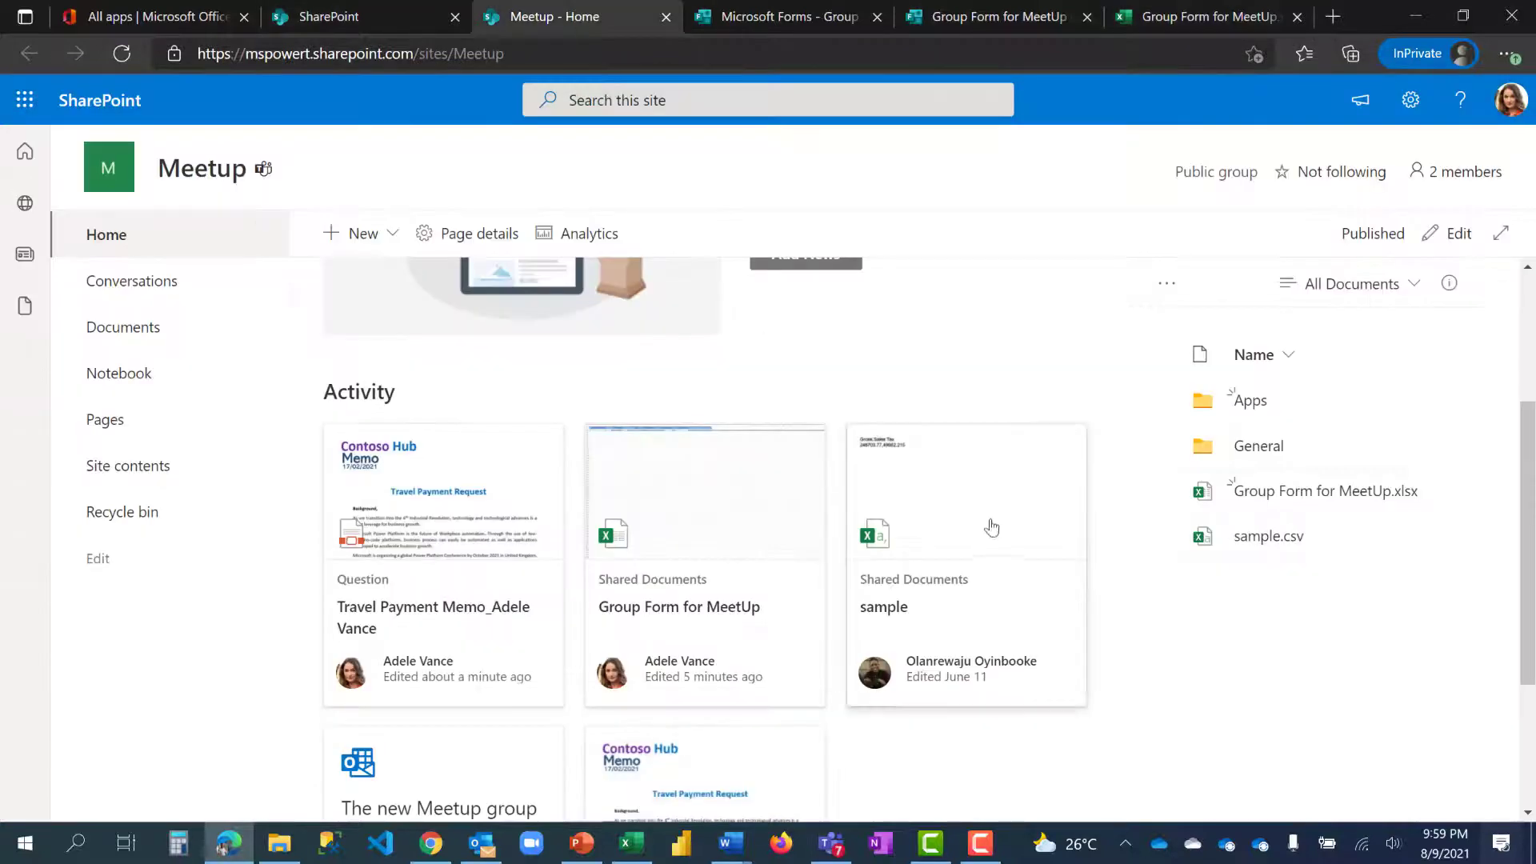
- Browse the Meetup site's Documents through Apps, Microsoft Forms, Group Form for MeetUp and Question to inspect the uploaded file, and return to Documents
scroll(539, 387, up, 2)
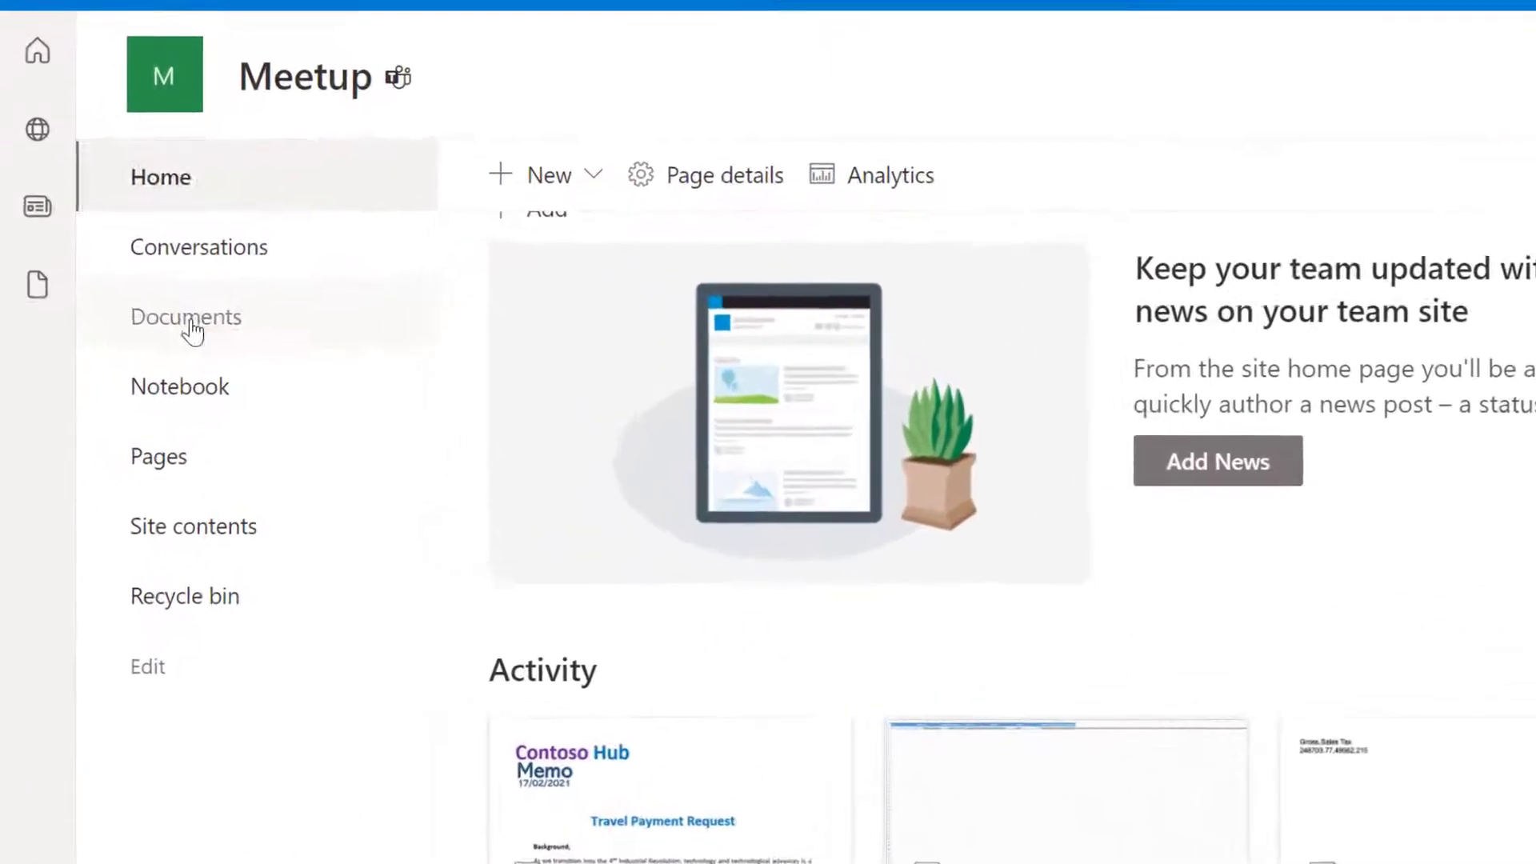
click(124, 330)
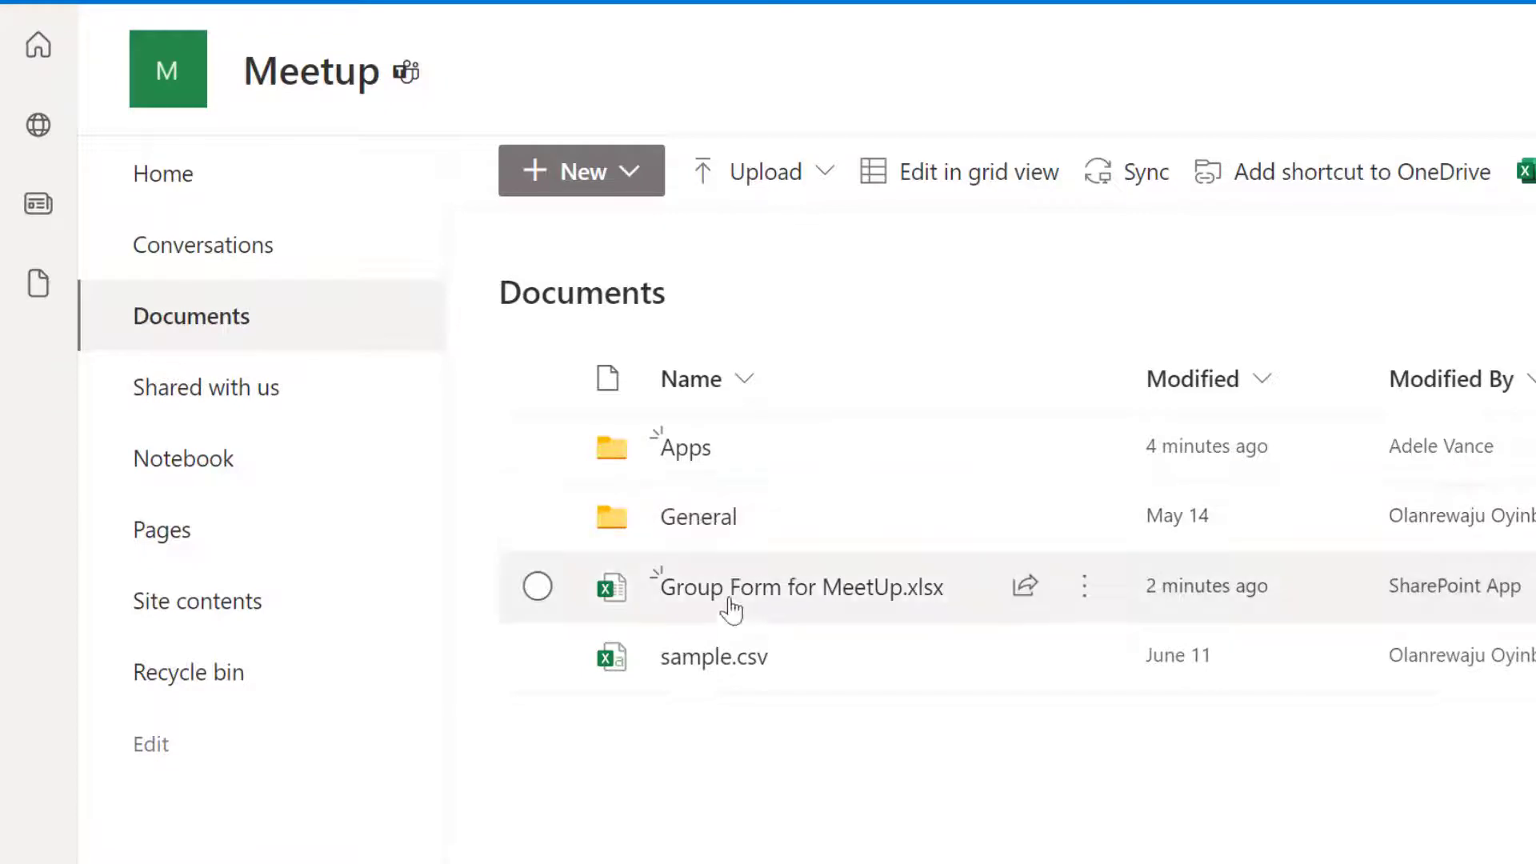
mouse_move(782, 589)
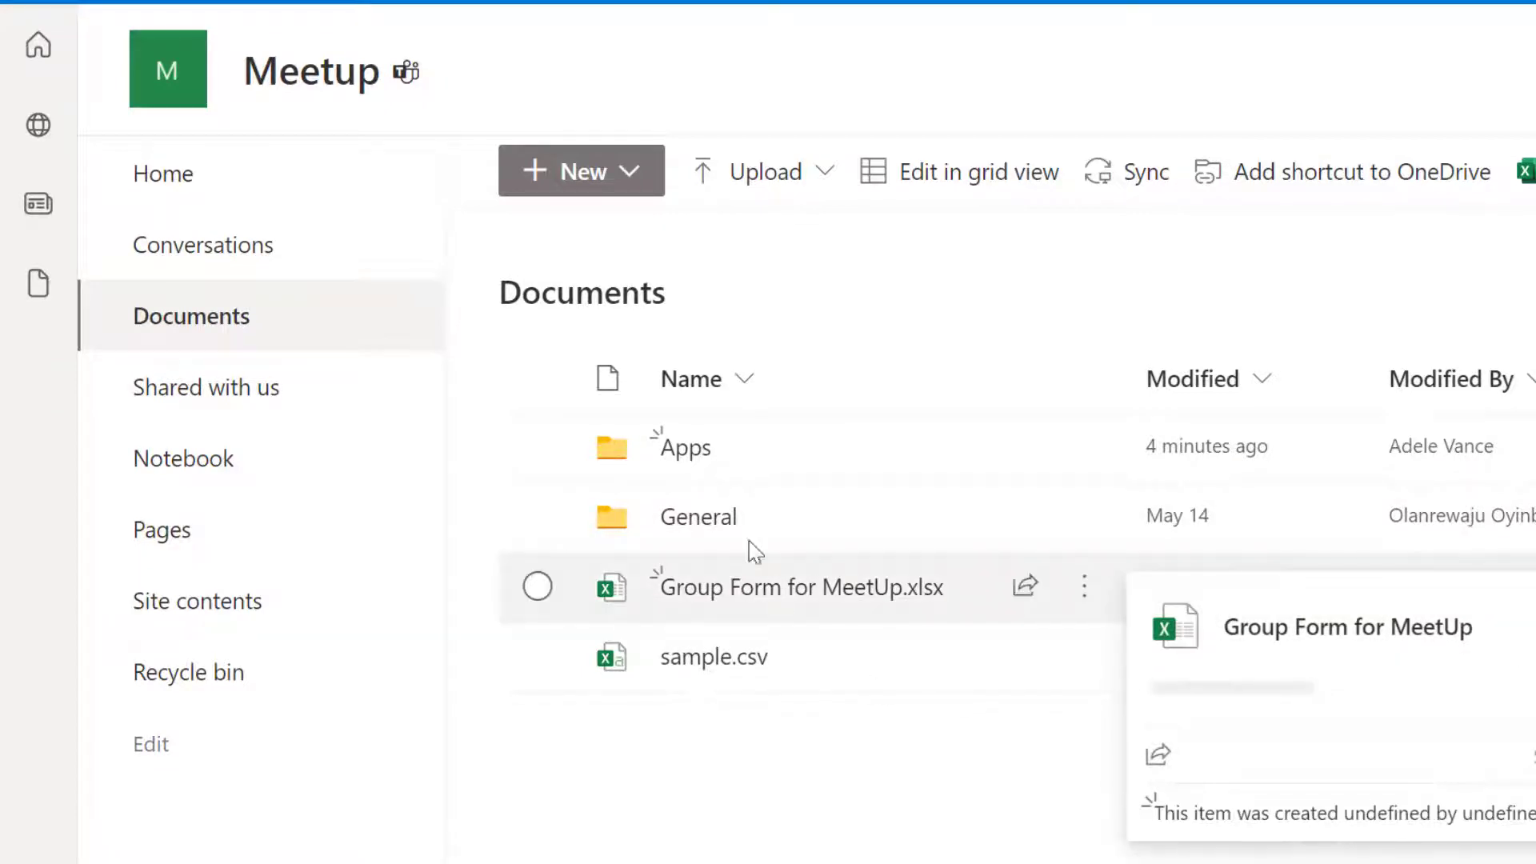
click(686, 449)
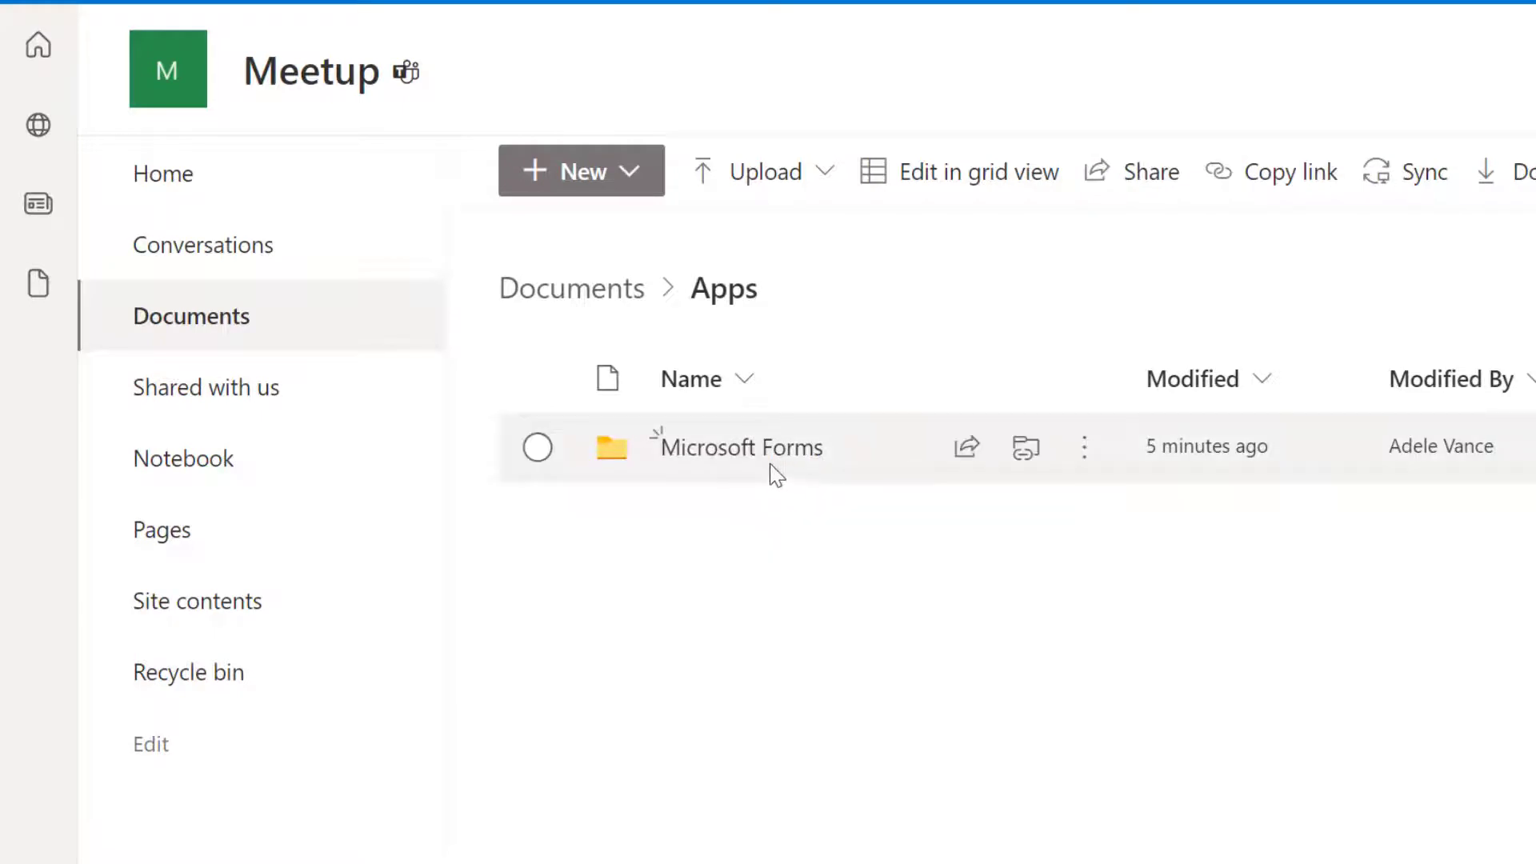
click(739, 461)
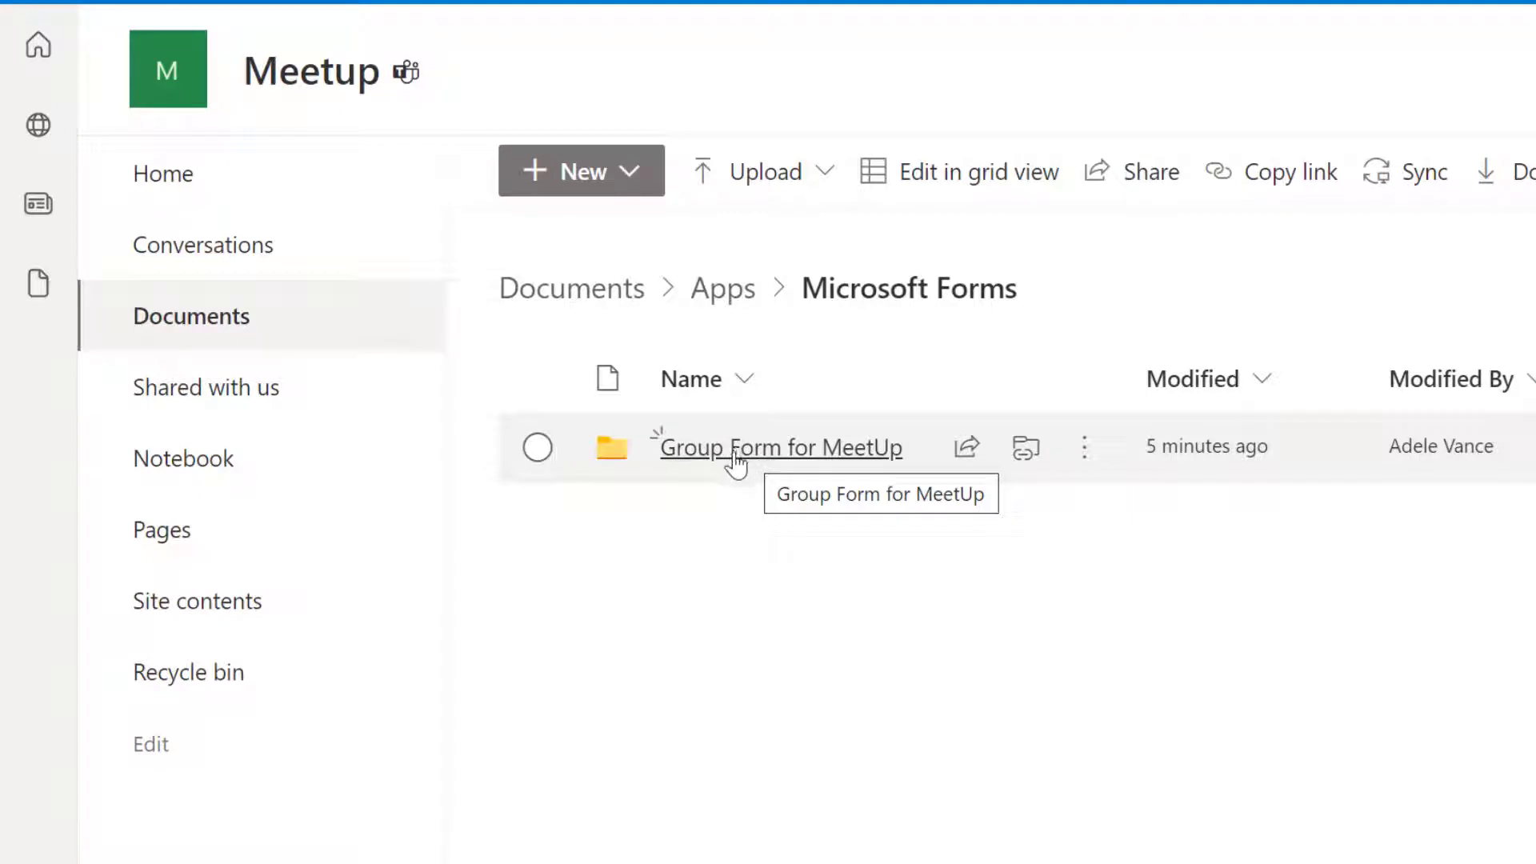
click(735, 458)
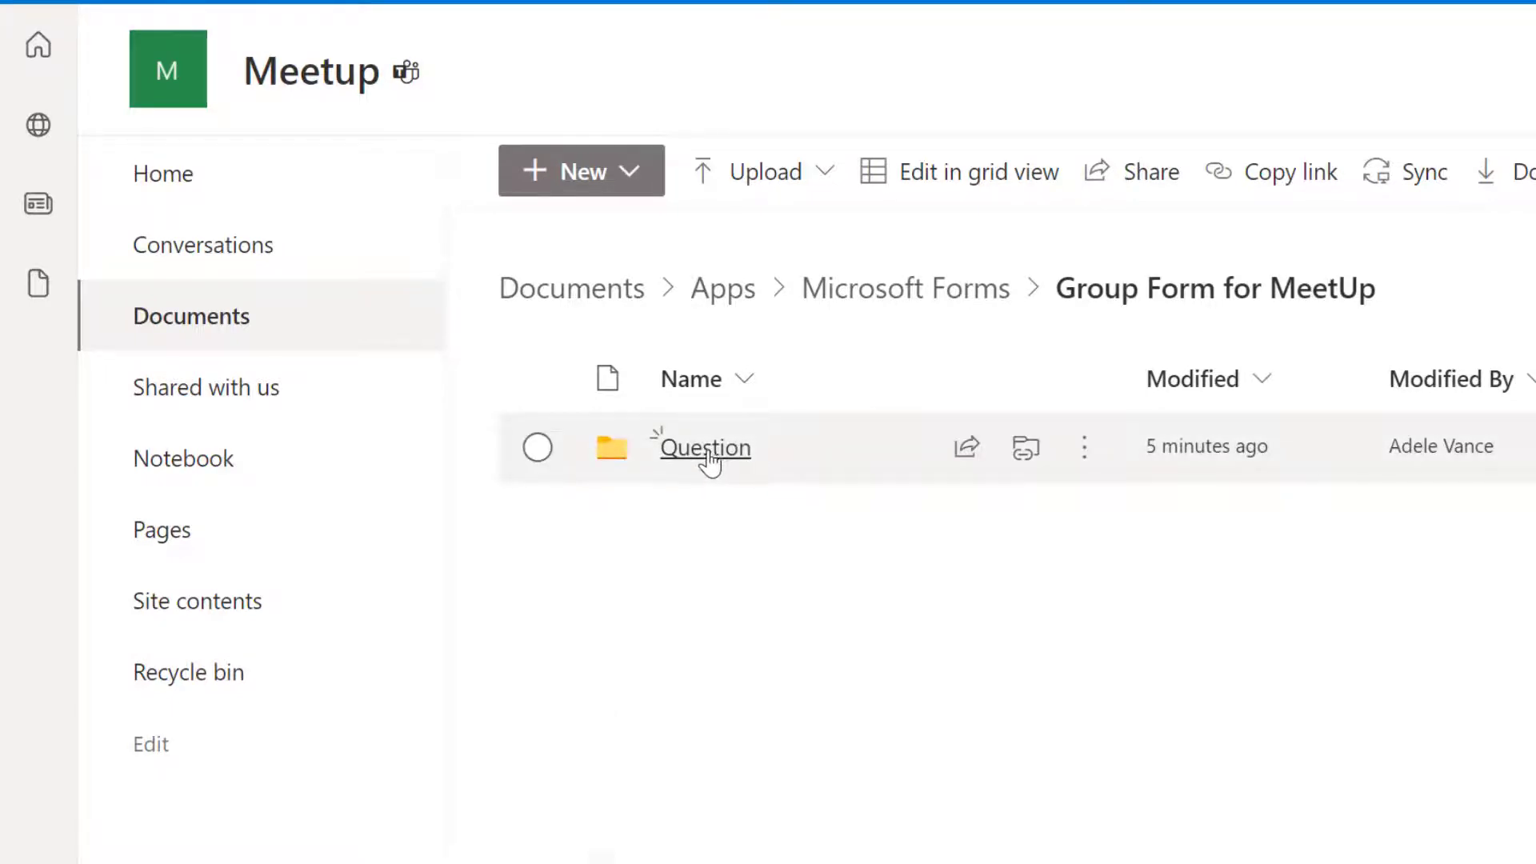
click(705, 453)
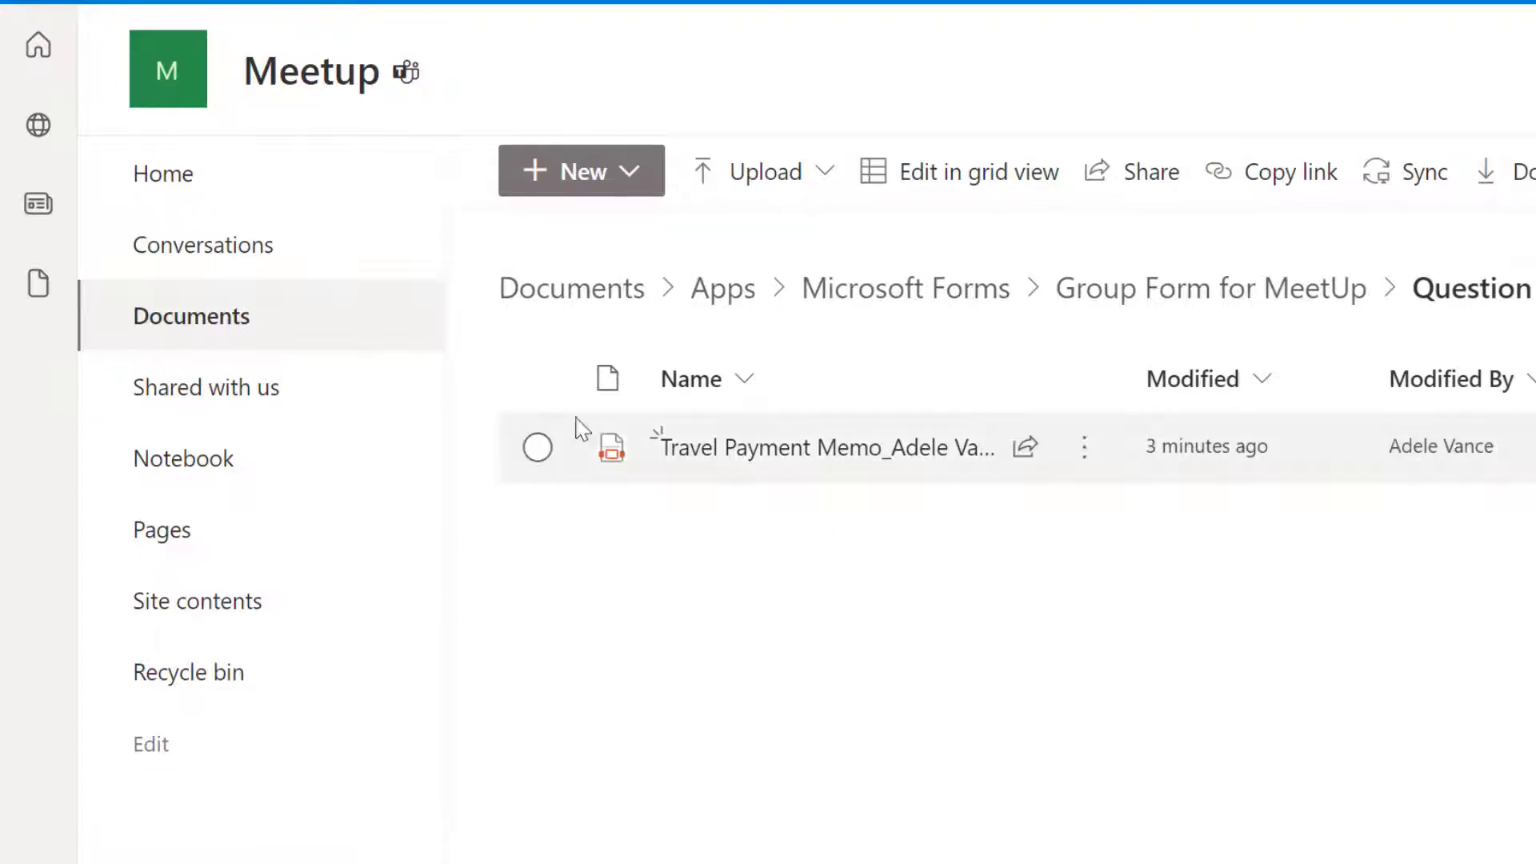
click(624, 298)
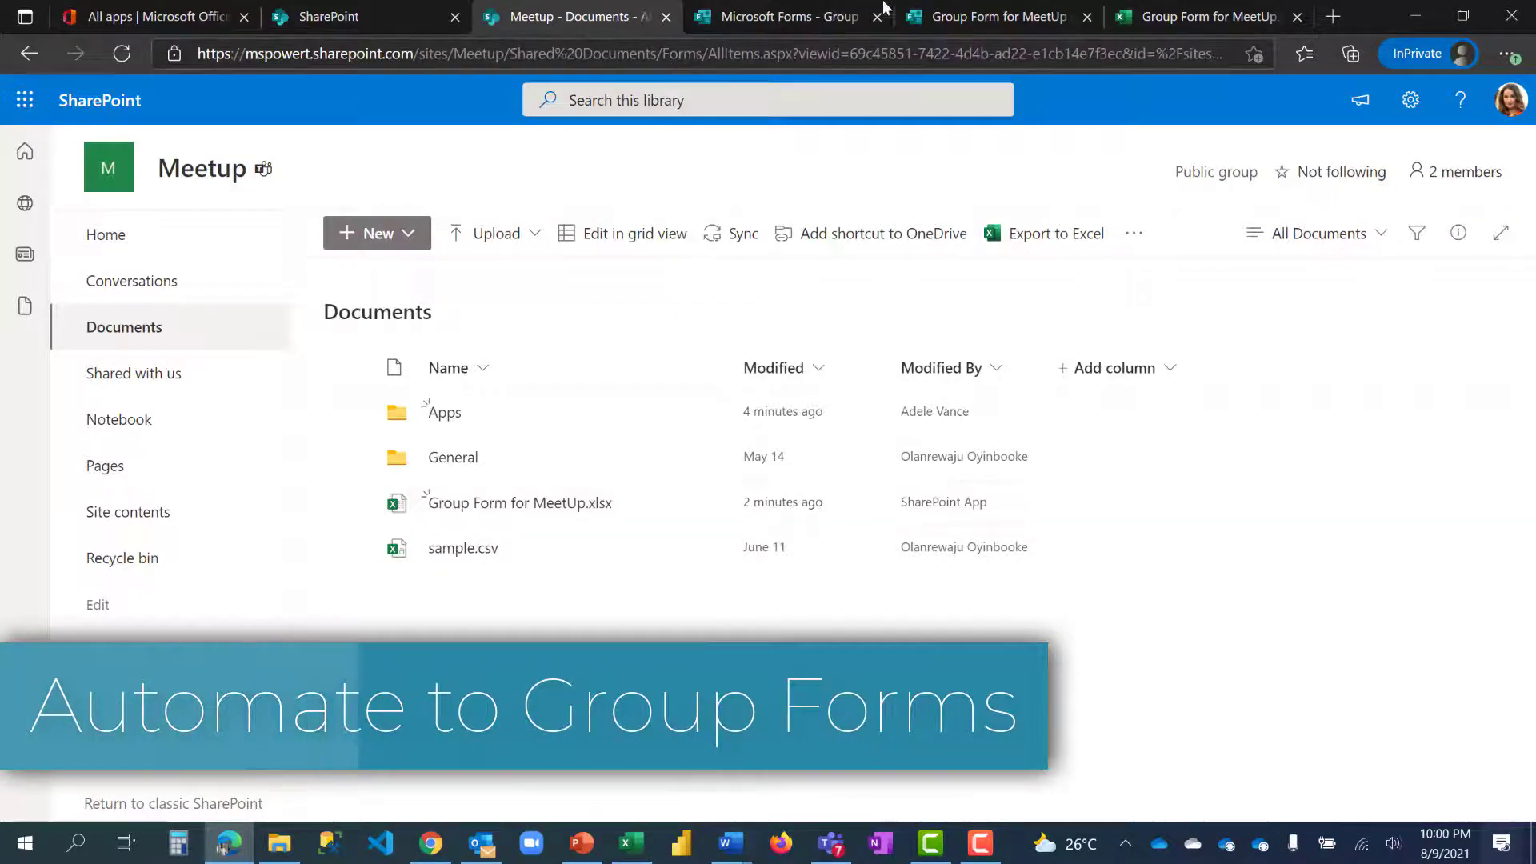
- Switch to Power Automate from the Office 365 apps and open the page for creating a flow
click(963, 20)
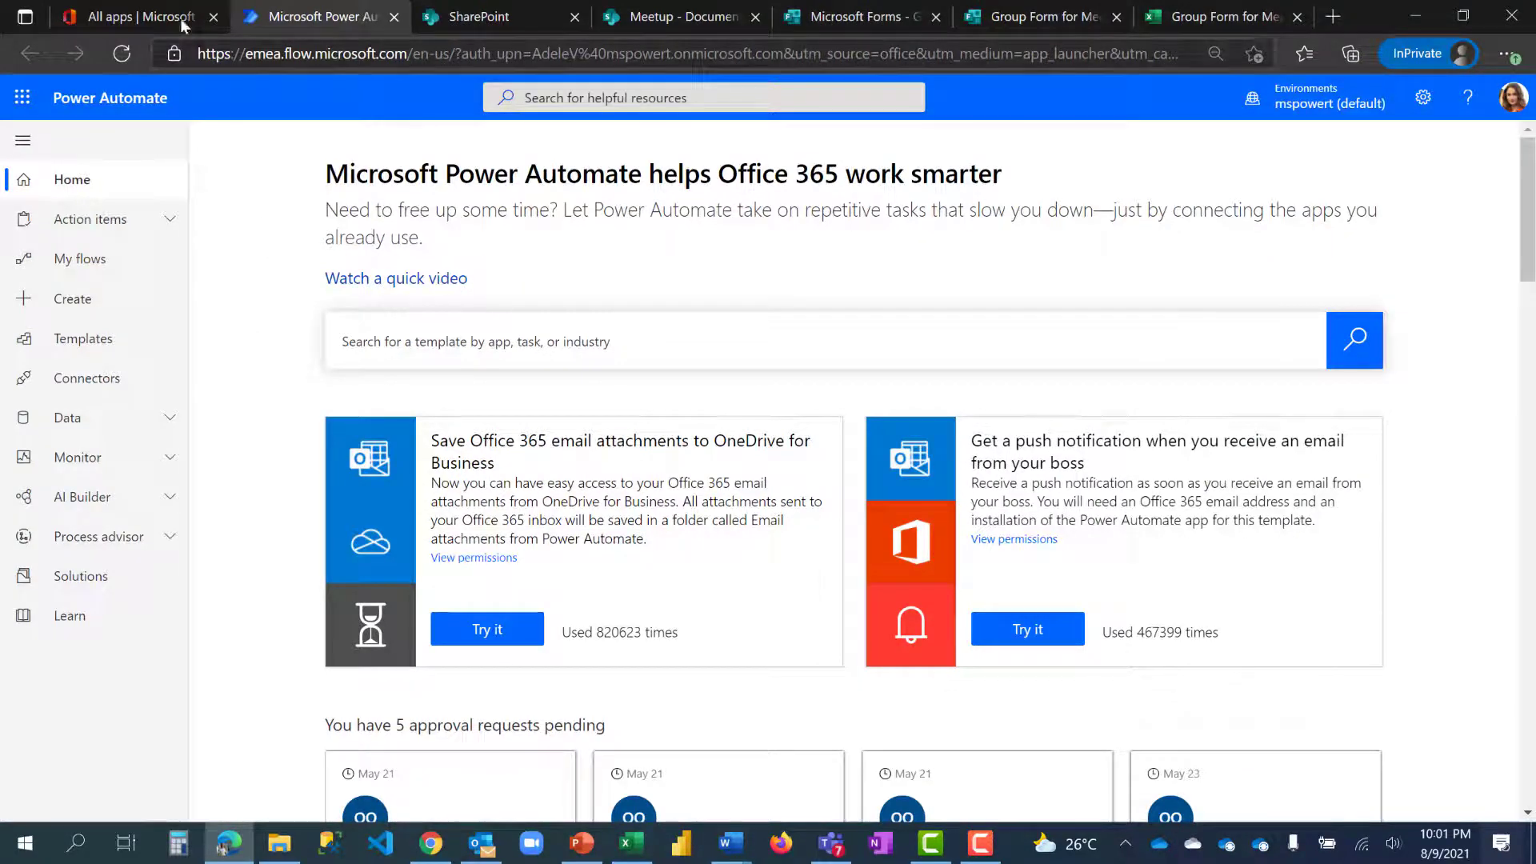
click(118, 15)
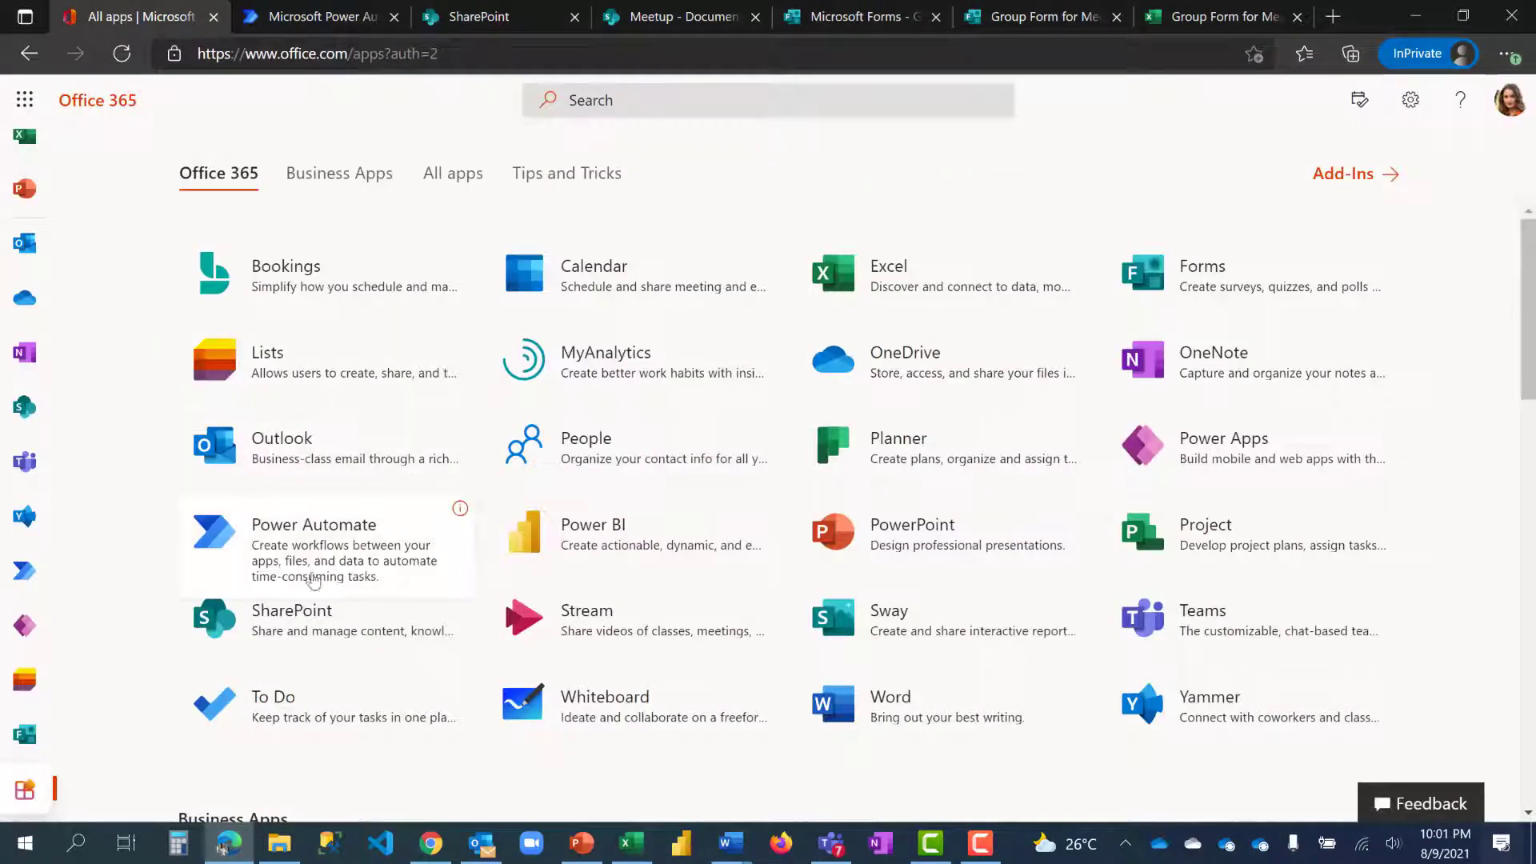
click(305, 23)
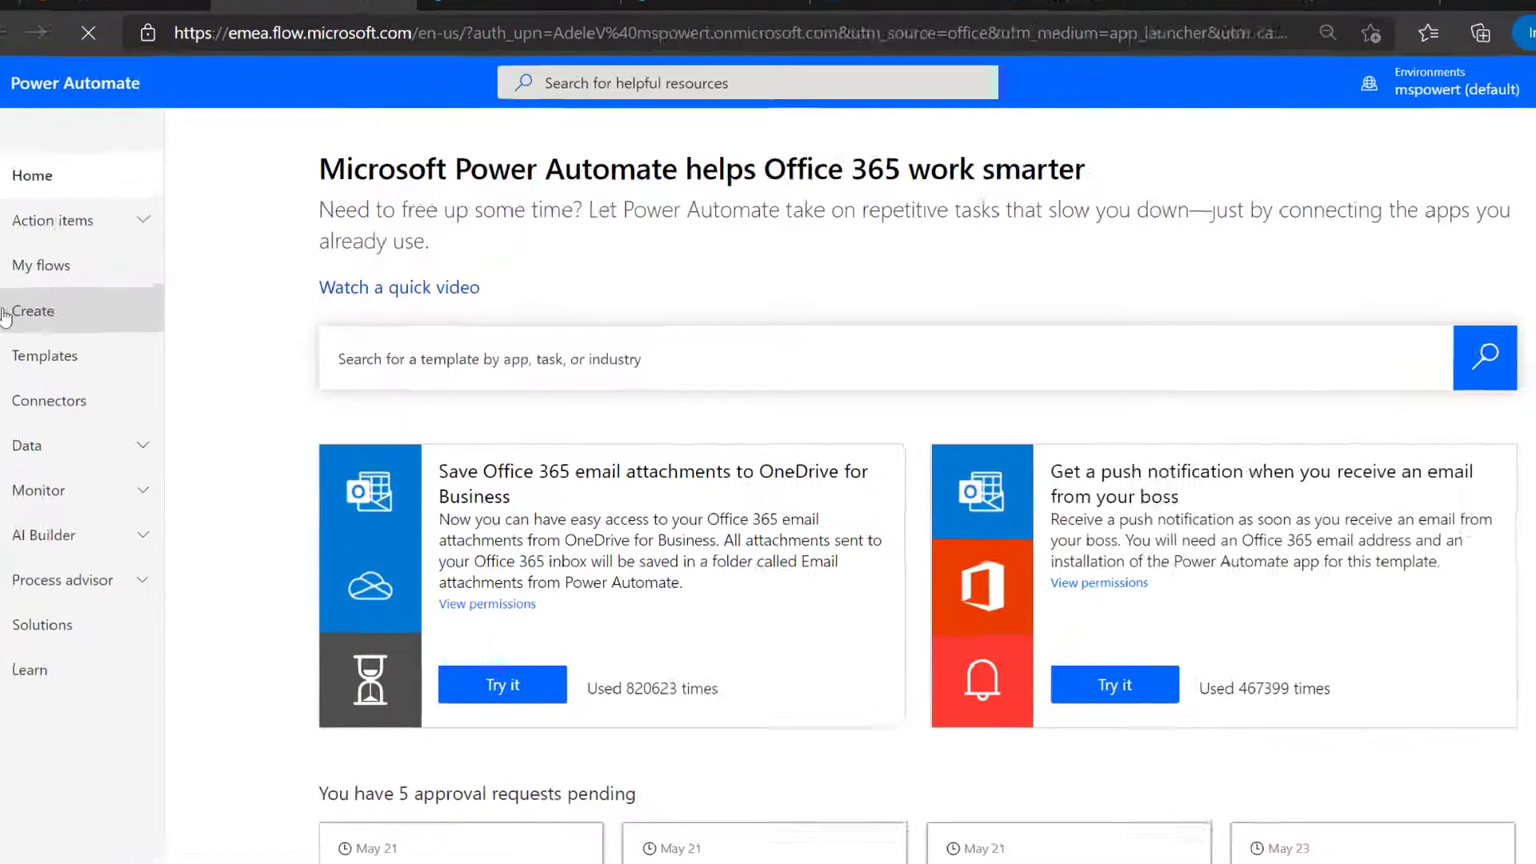
click(40, 303)
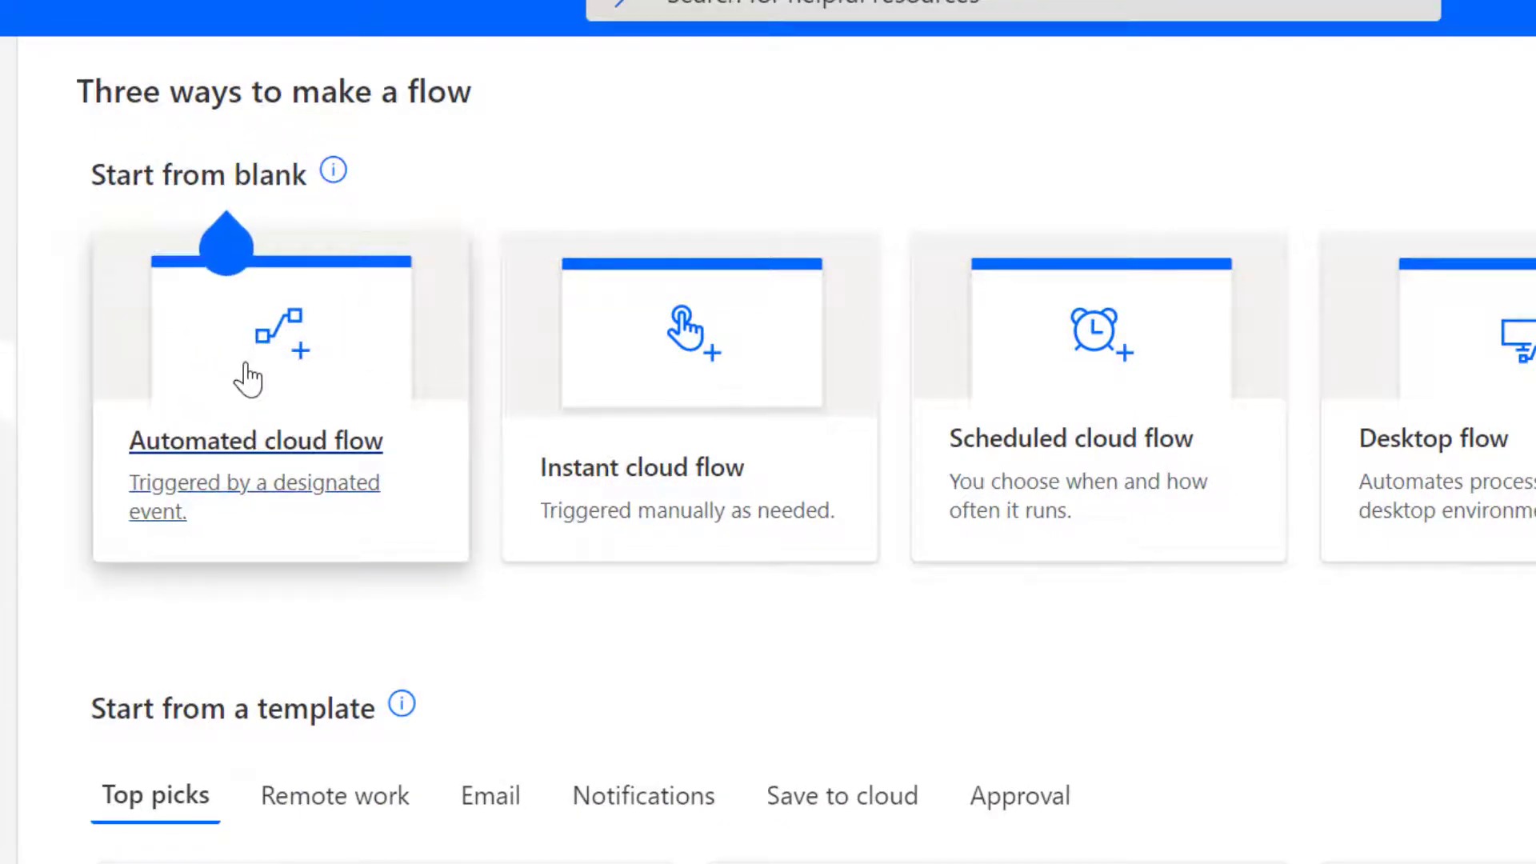
- Create an automated cloud flow named Group Form for Meetup with the Microsoft Forms trigger When a new response is submitted
click(186, 303)
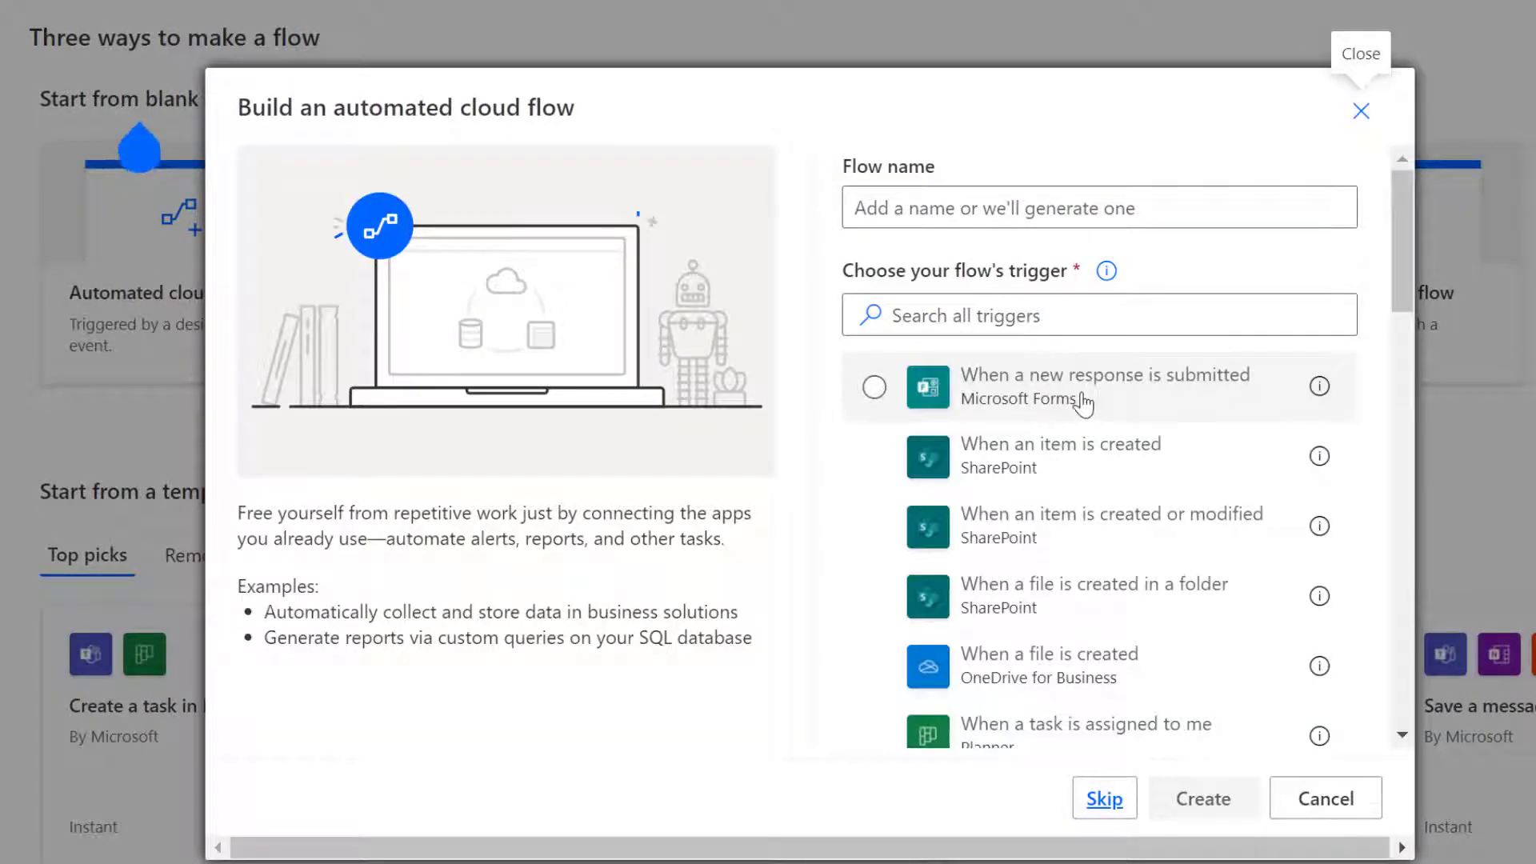
click(1084, 405)
click(952, 200)
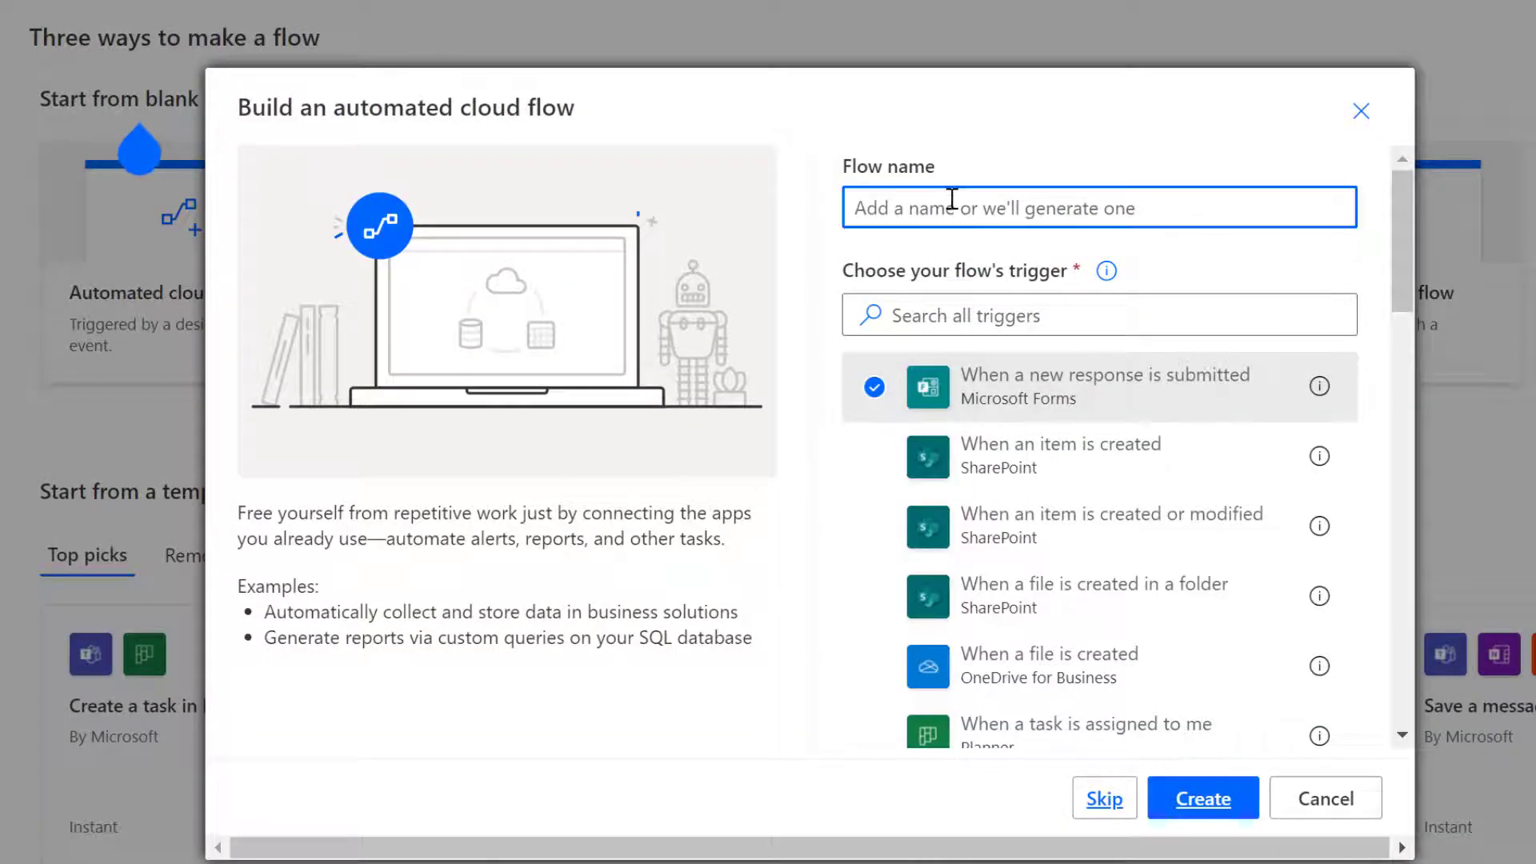
text(Group F)
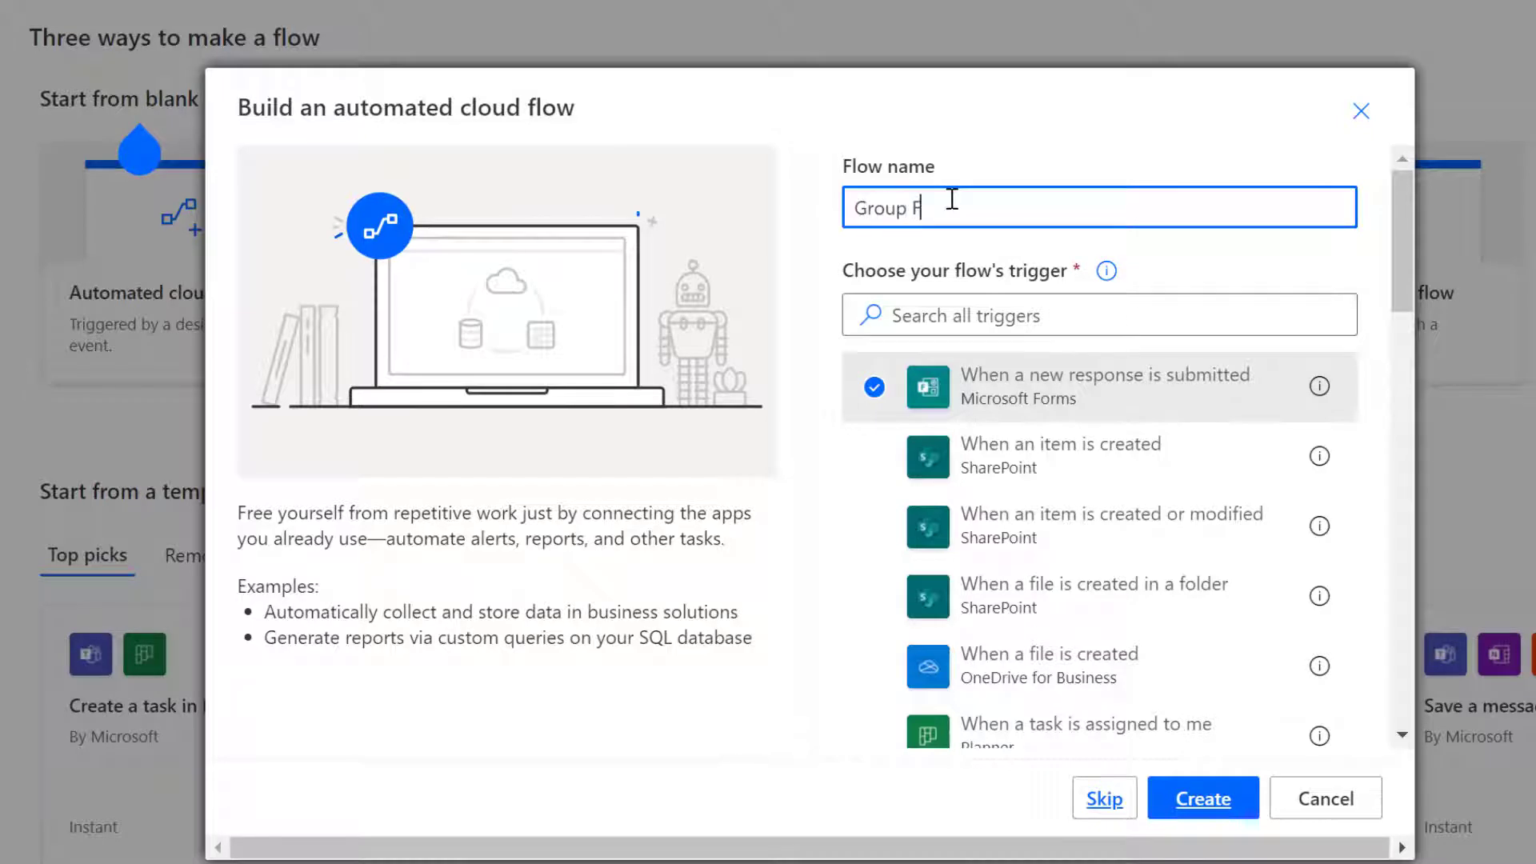
text(orm for Meetup)
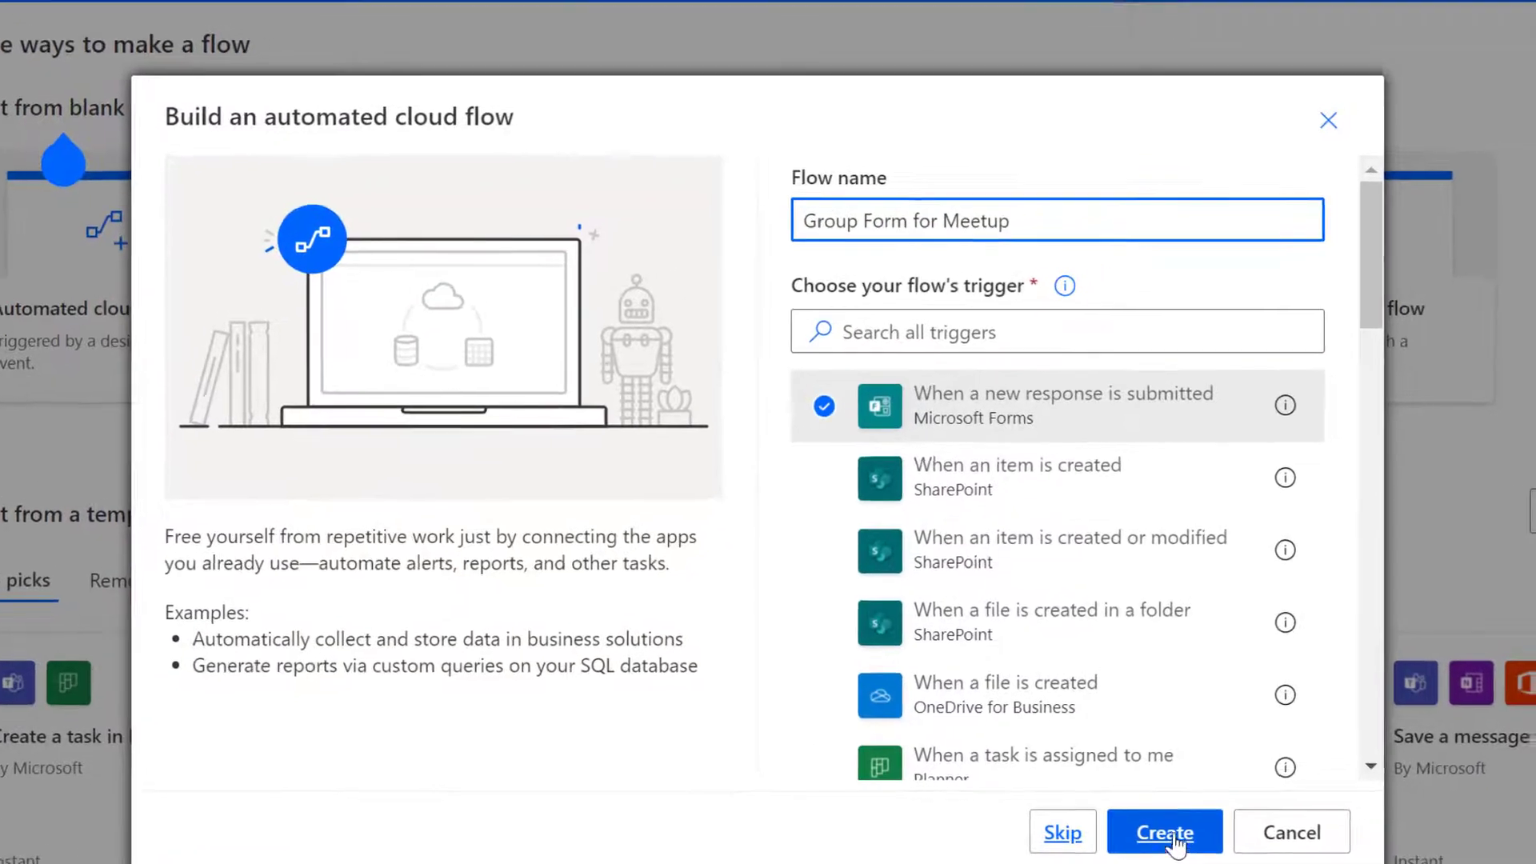
click(1203, 798)
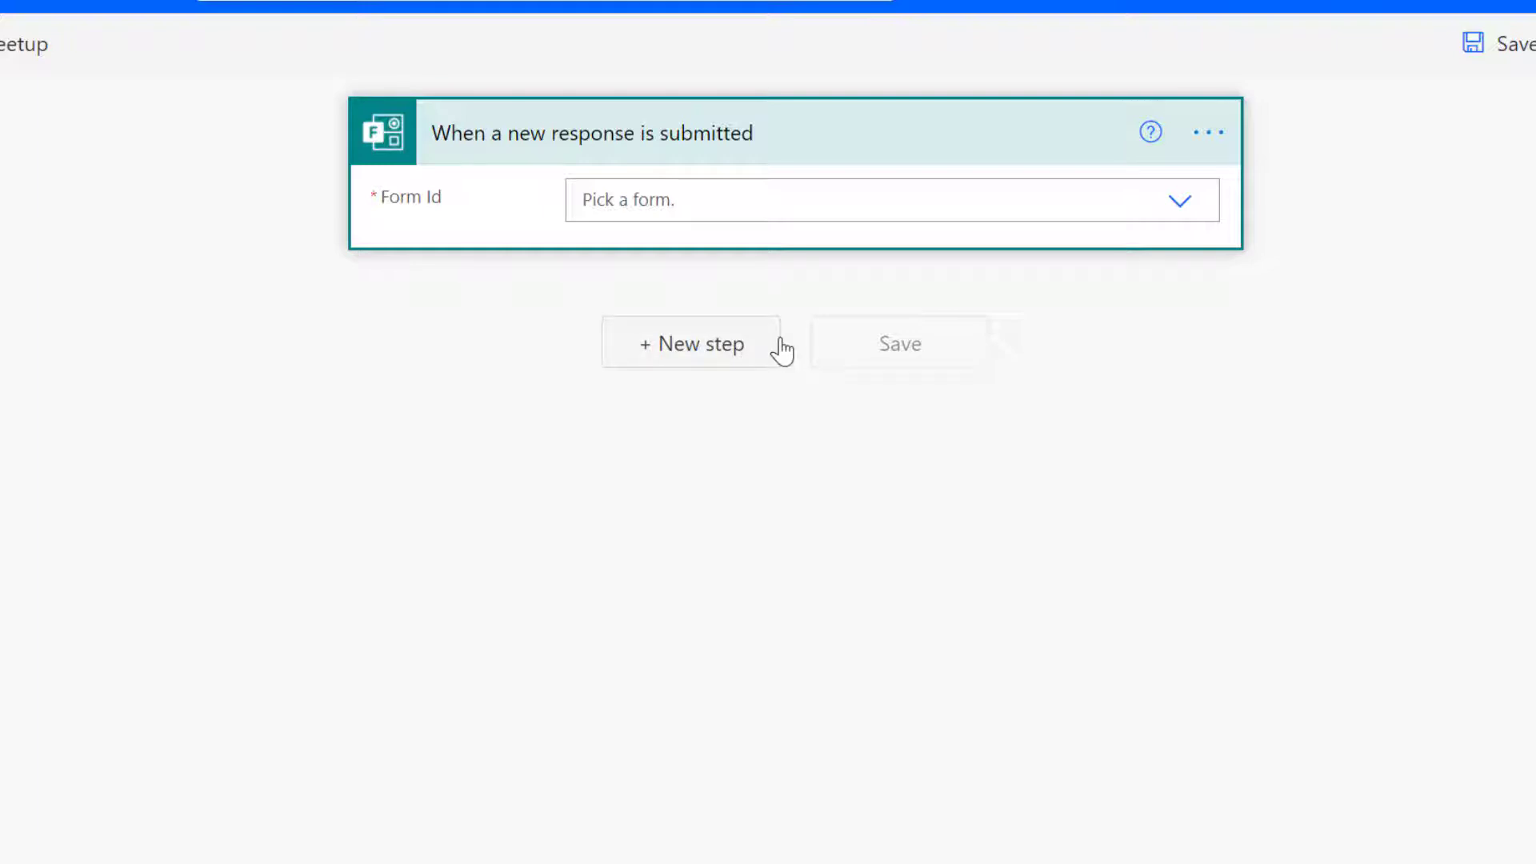
- Examine the forms offered for the trigger's Form Id and check them against the Group Form for MeetUp questions in Microsoft Forms
click(1177, 202)
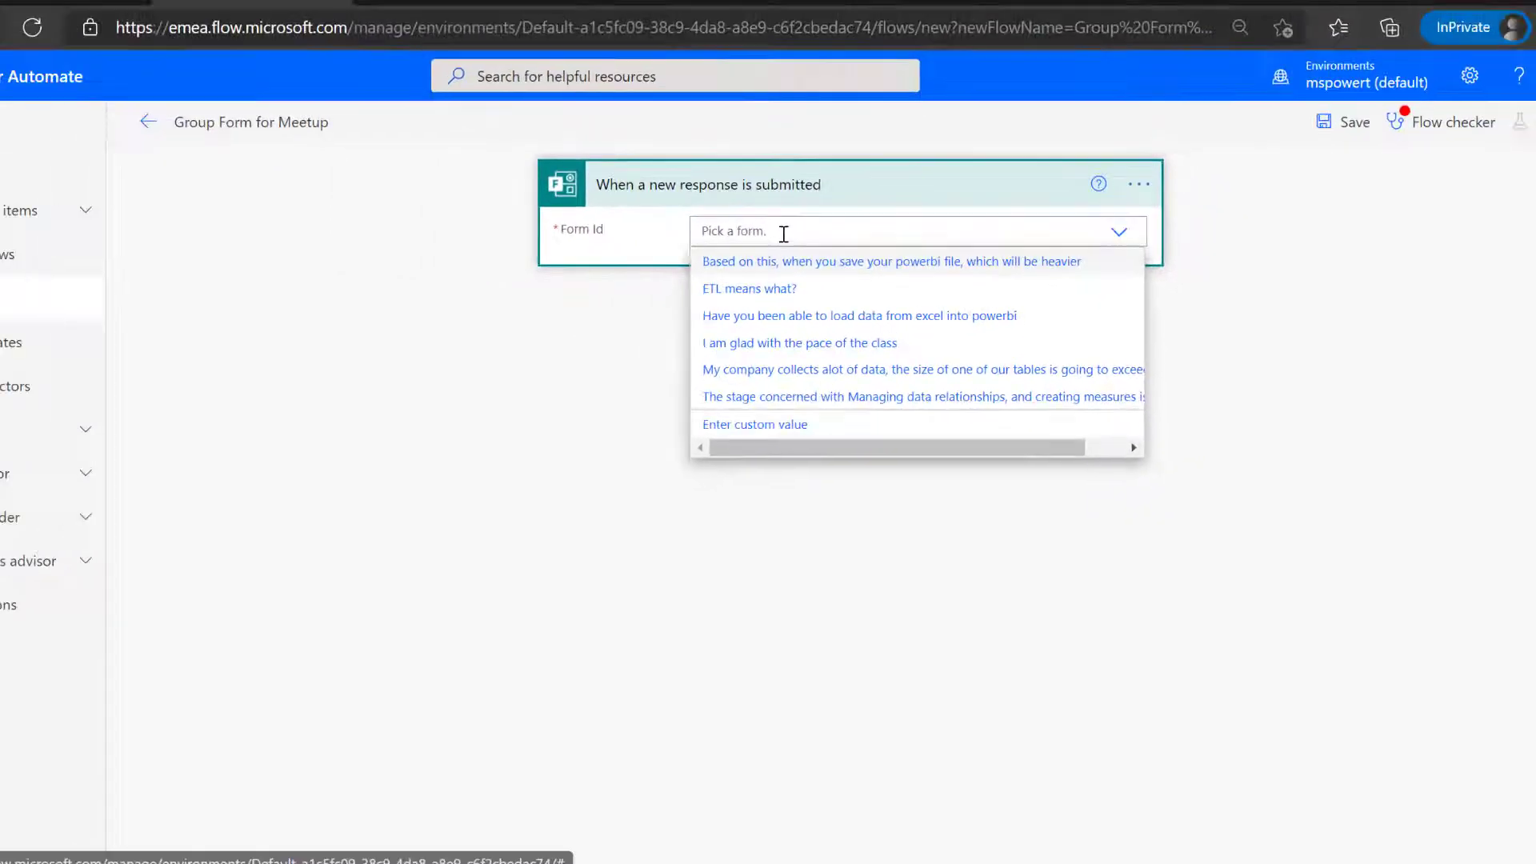
click(838, 17)
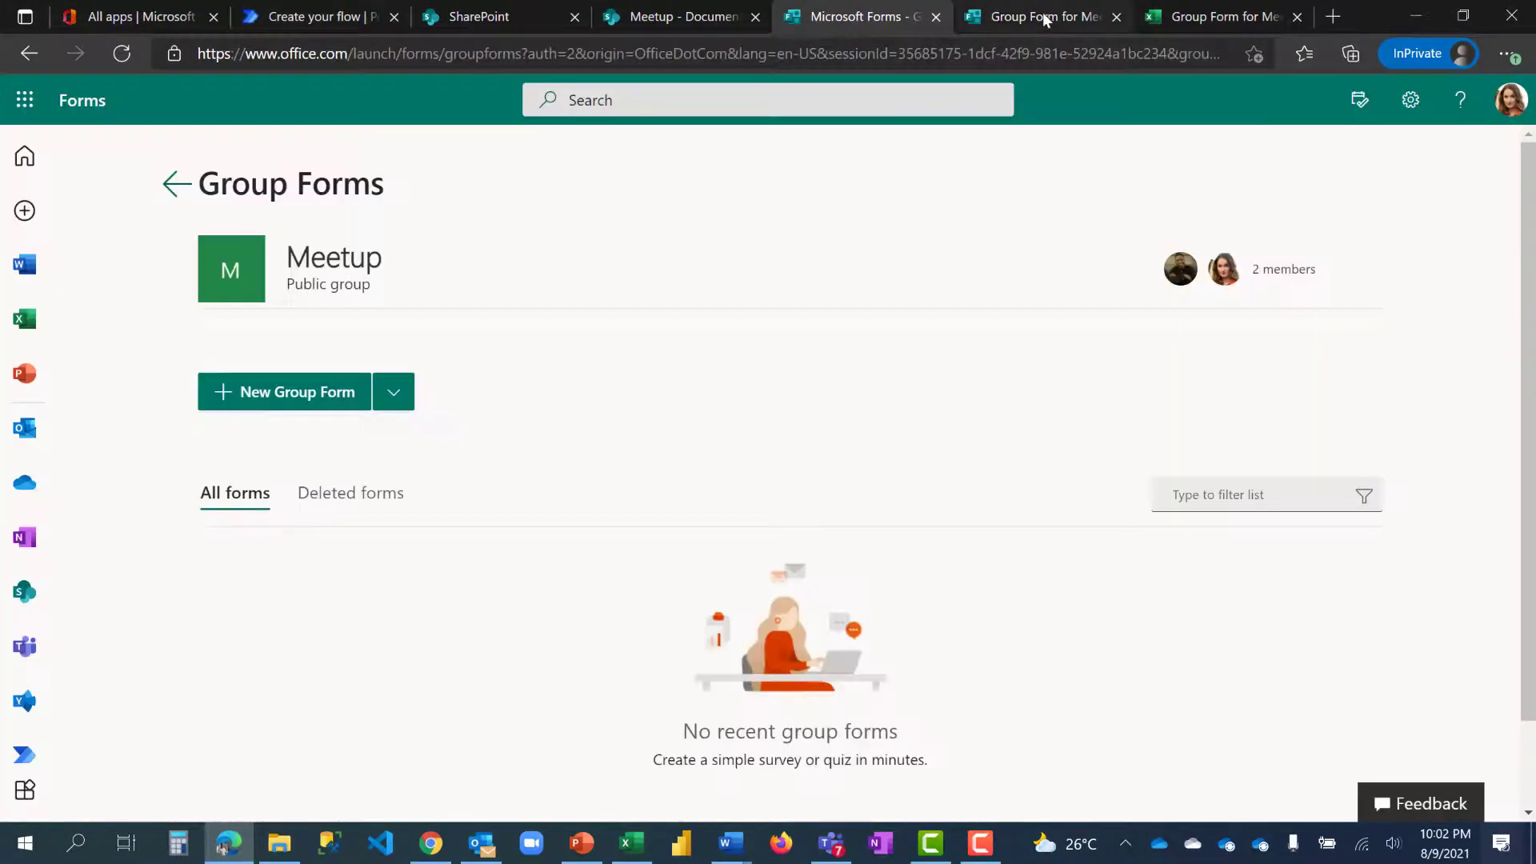
click(1045, 20)
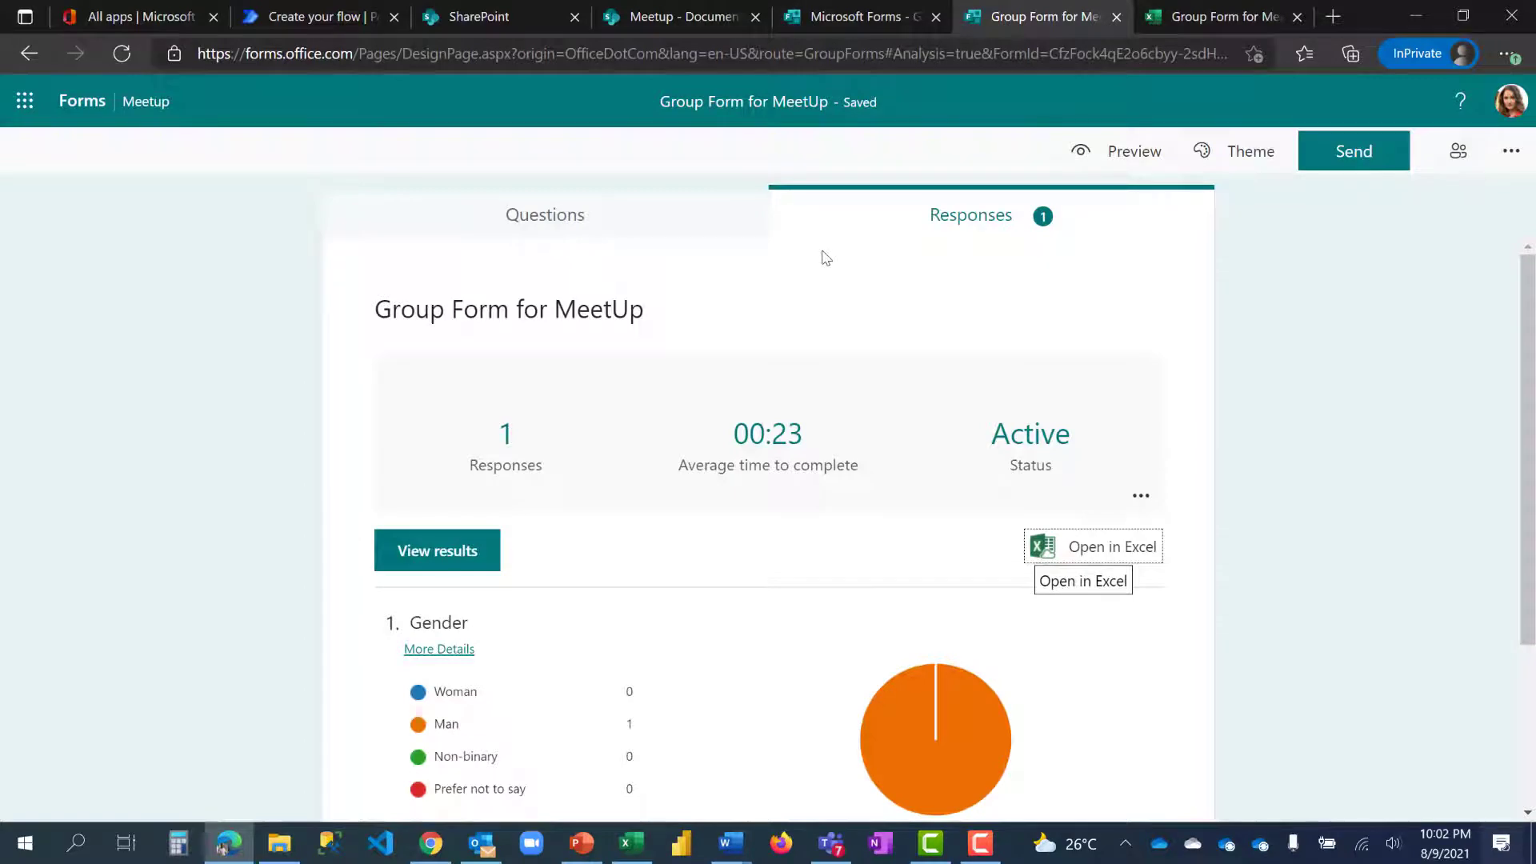
click(583, 218)
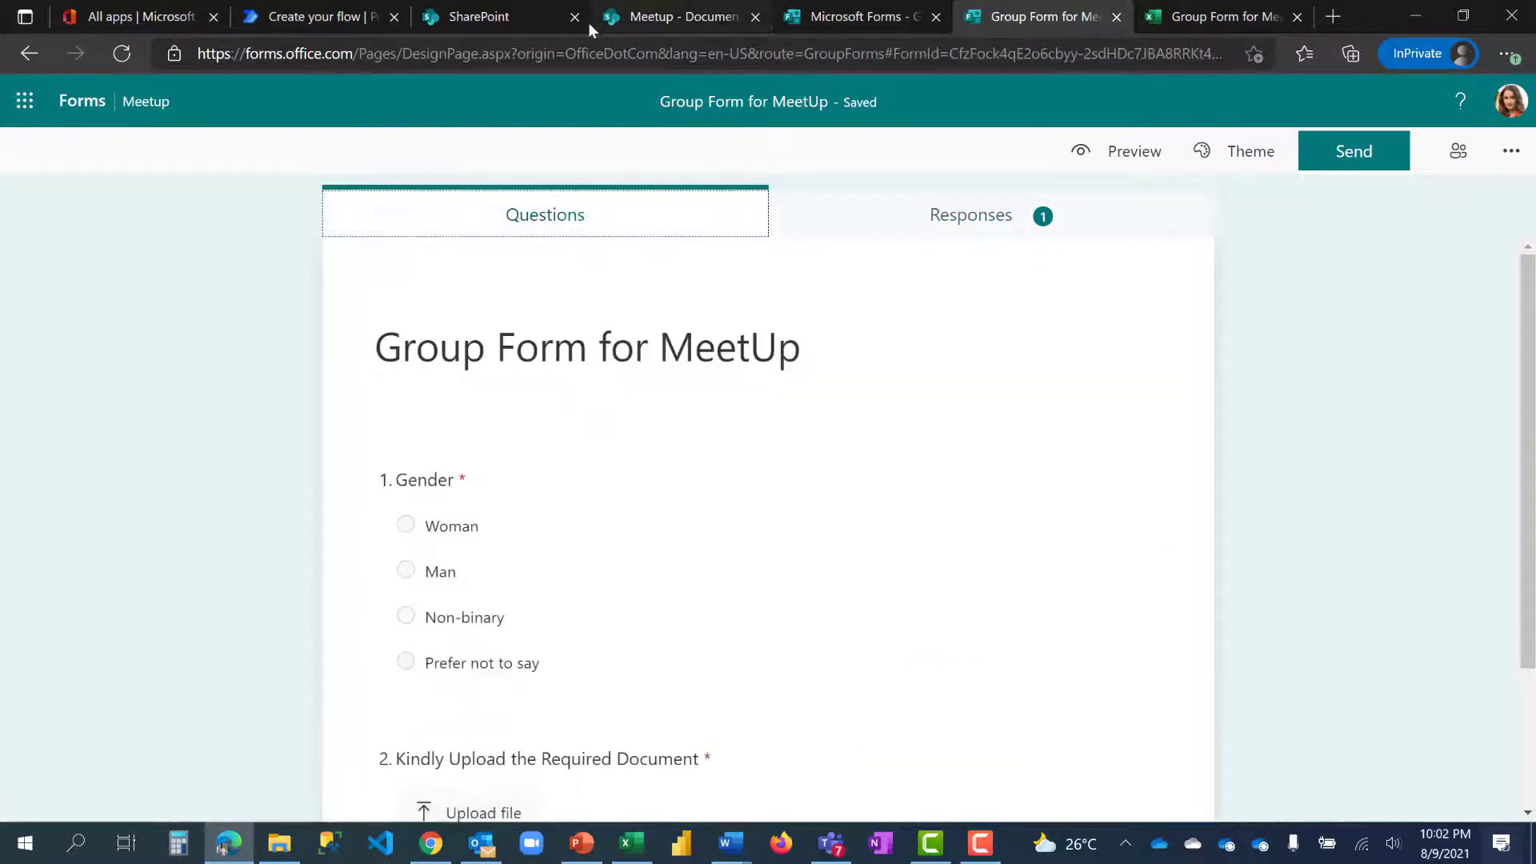
click(312, 17)
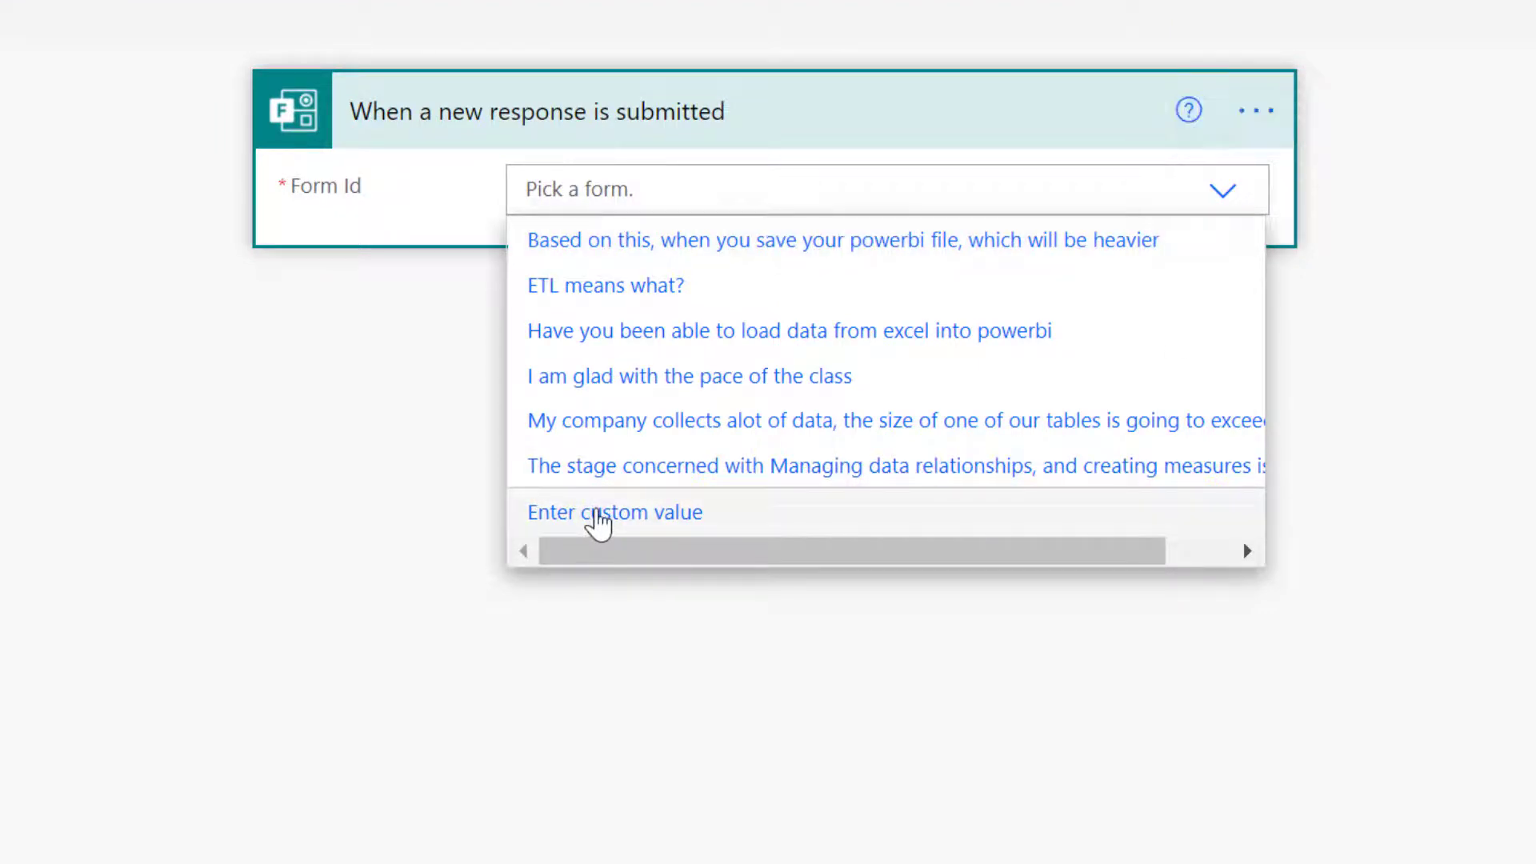
- Set the trigger's Form Id to a custom value, using the FormId copied from the Group Form for MeetUp web address
click(599, 519)
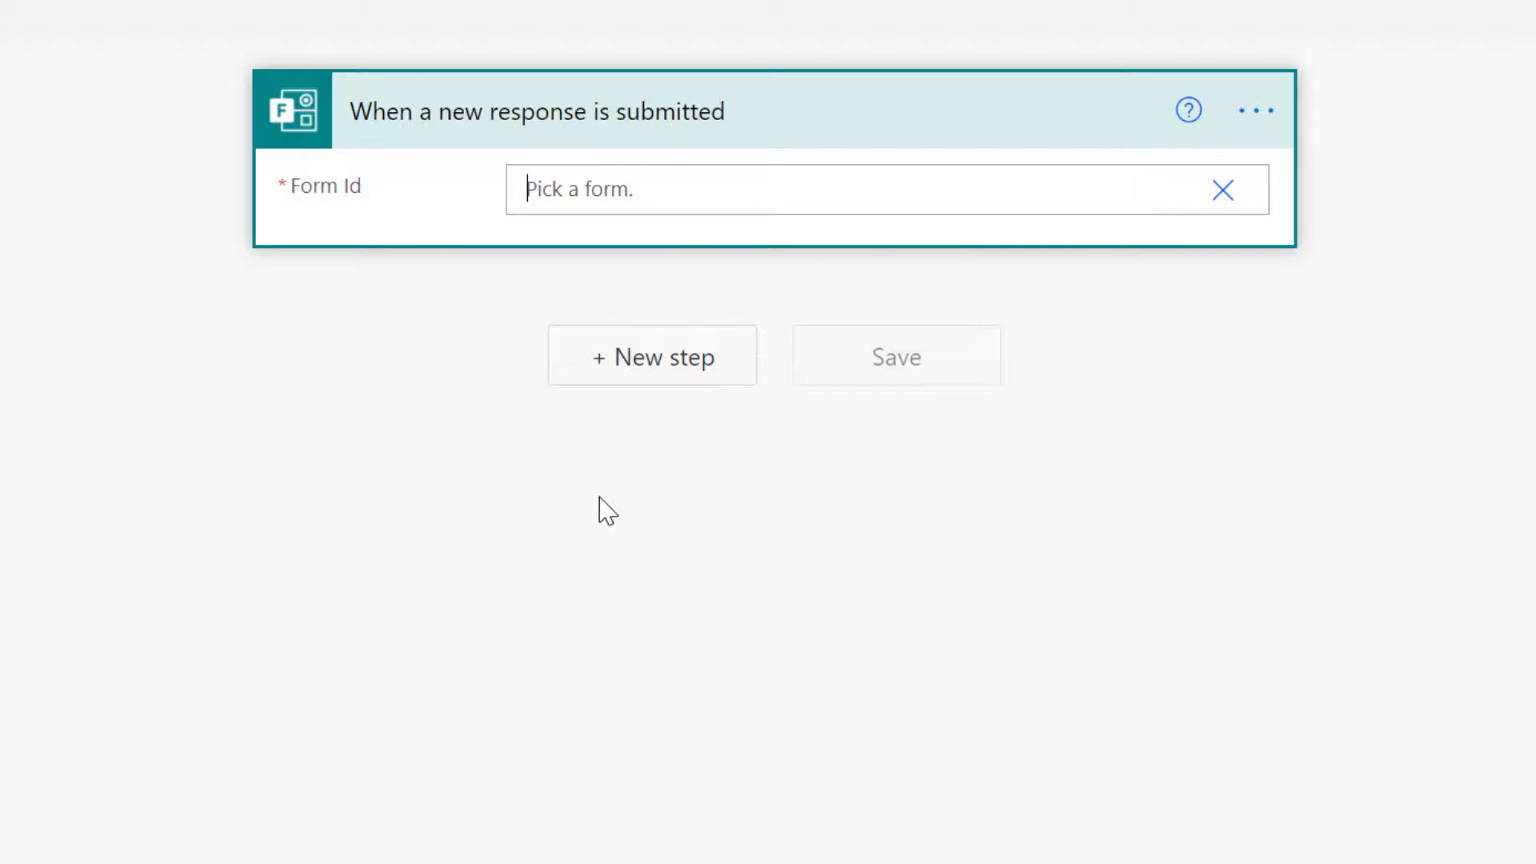
click(1003, 19)
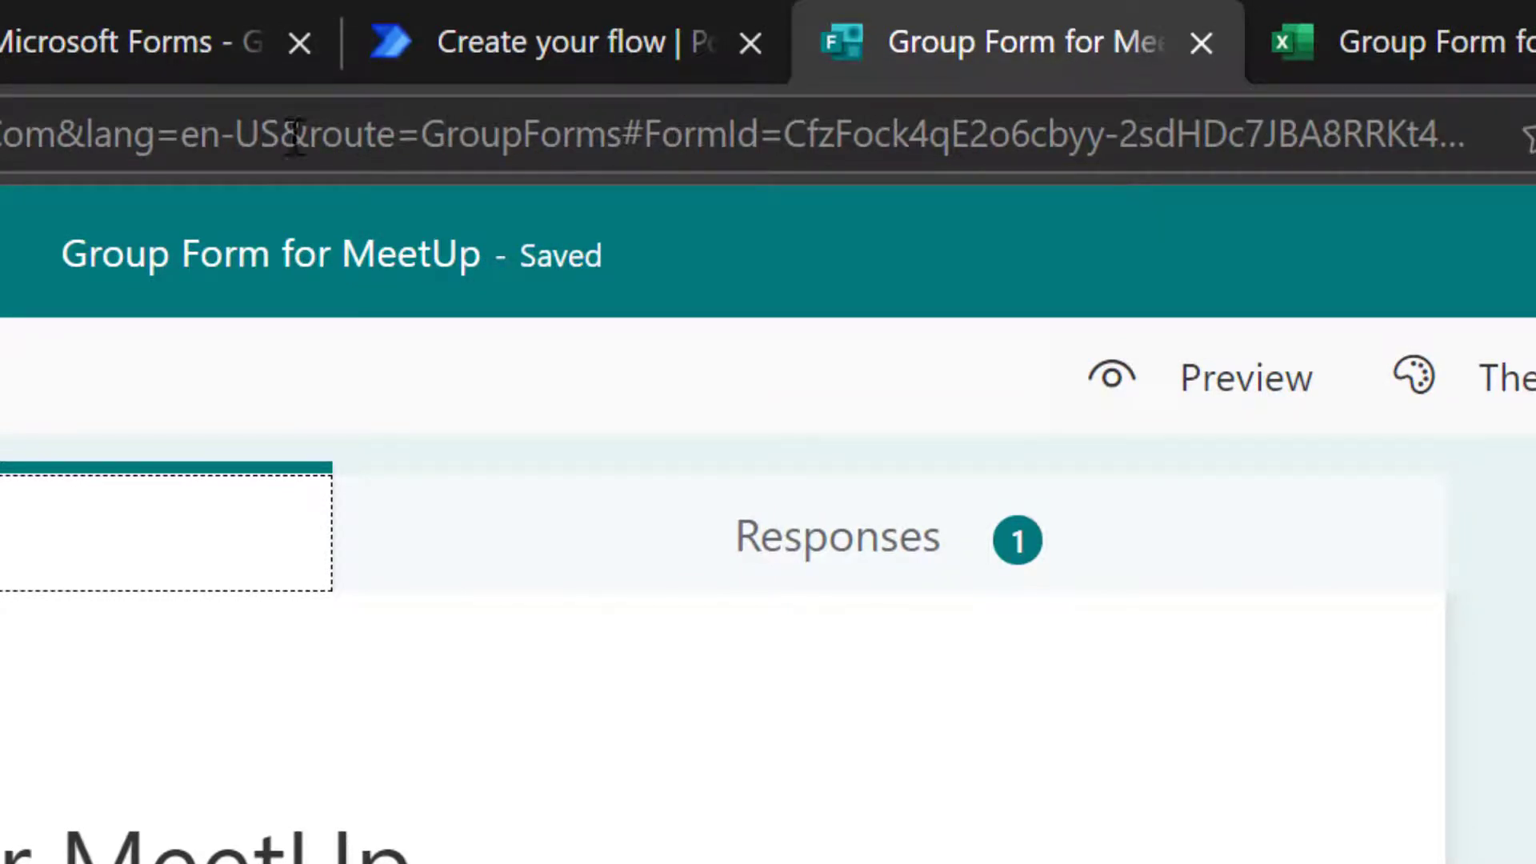
click(793, 132)
click(786, 143)
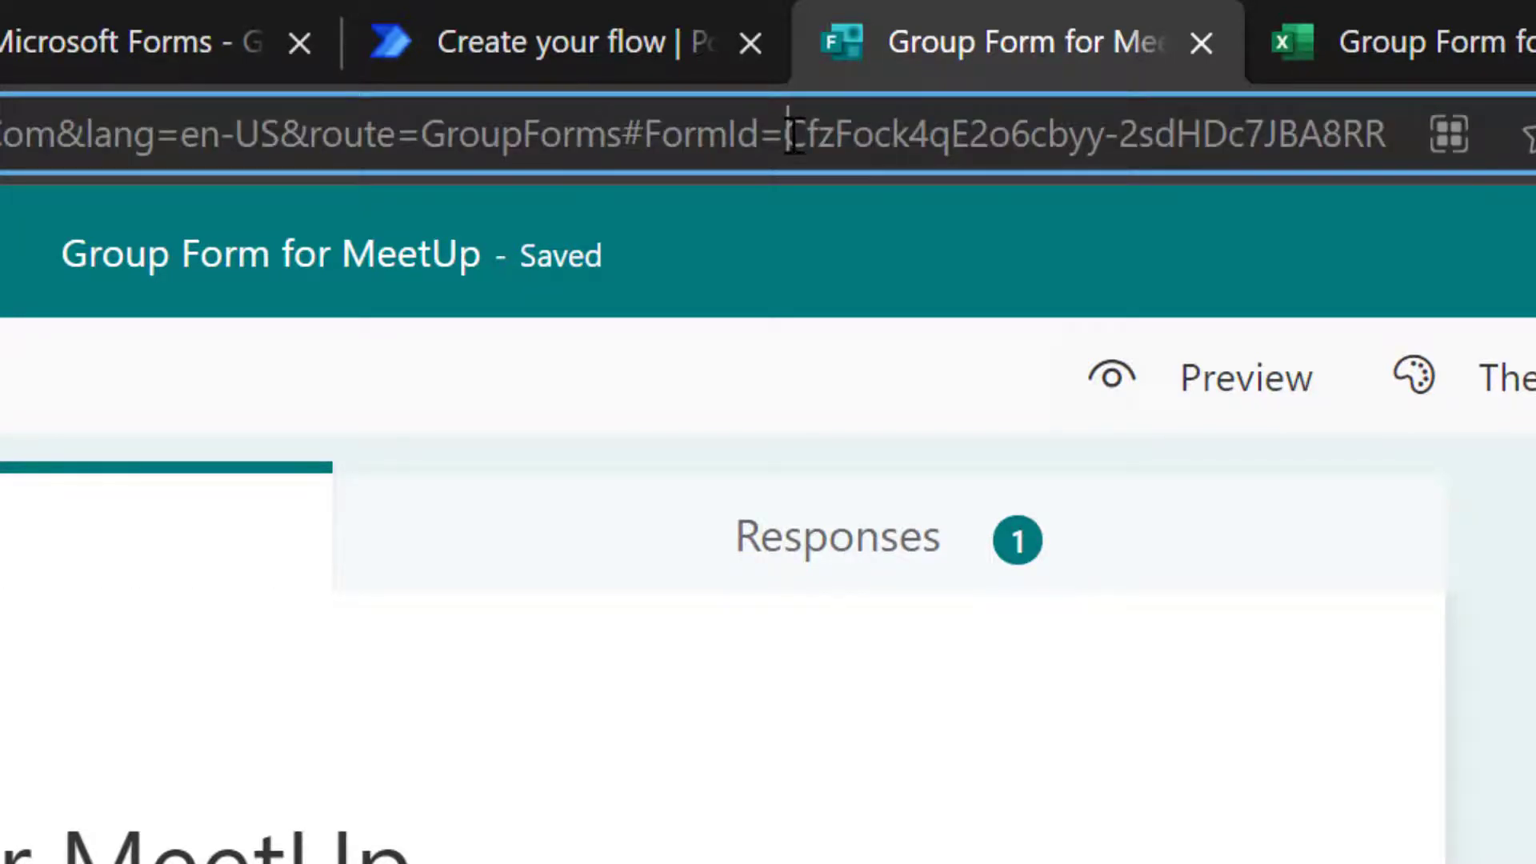
drag(788, 138, 1533, 138)
key(ctrl+c)
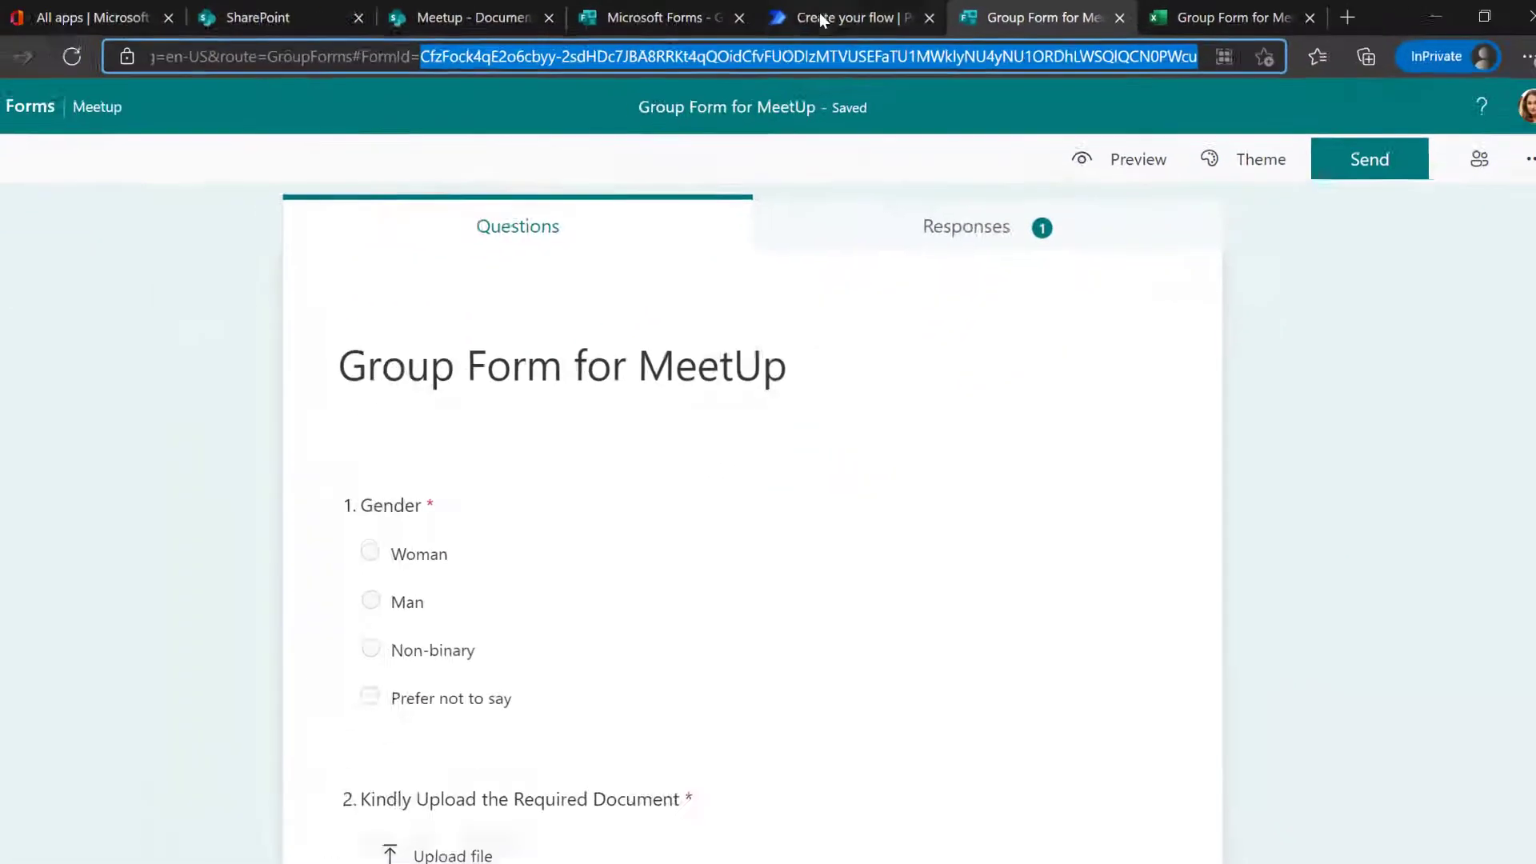
click(496, 42)
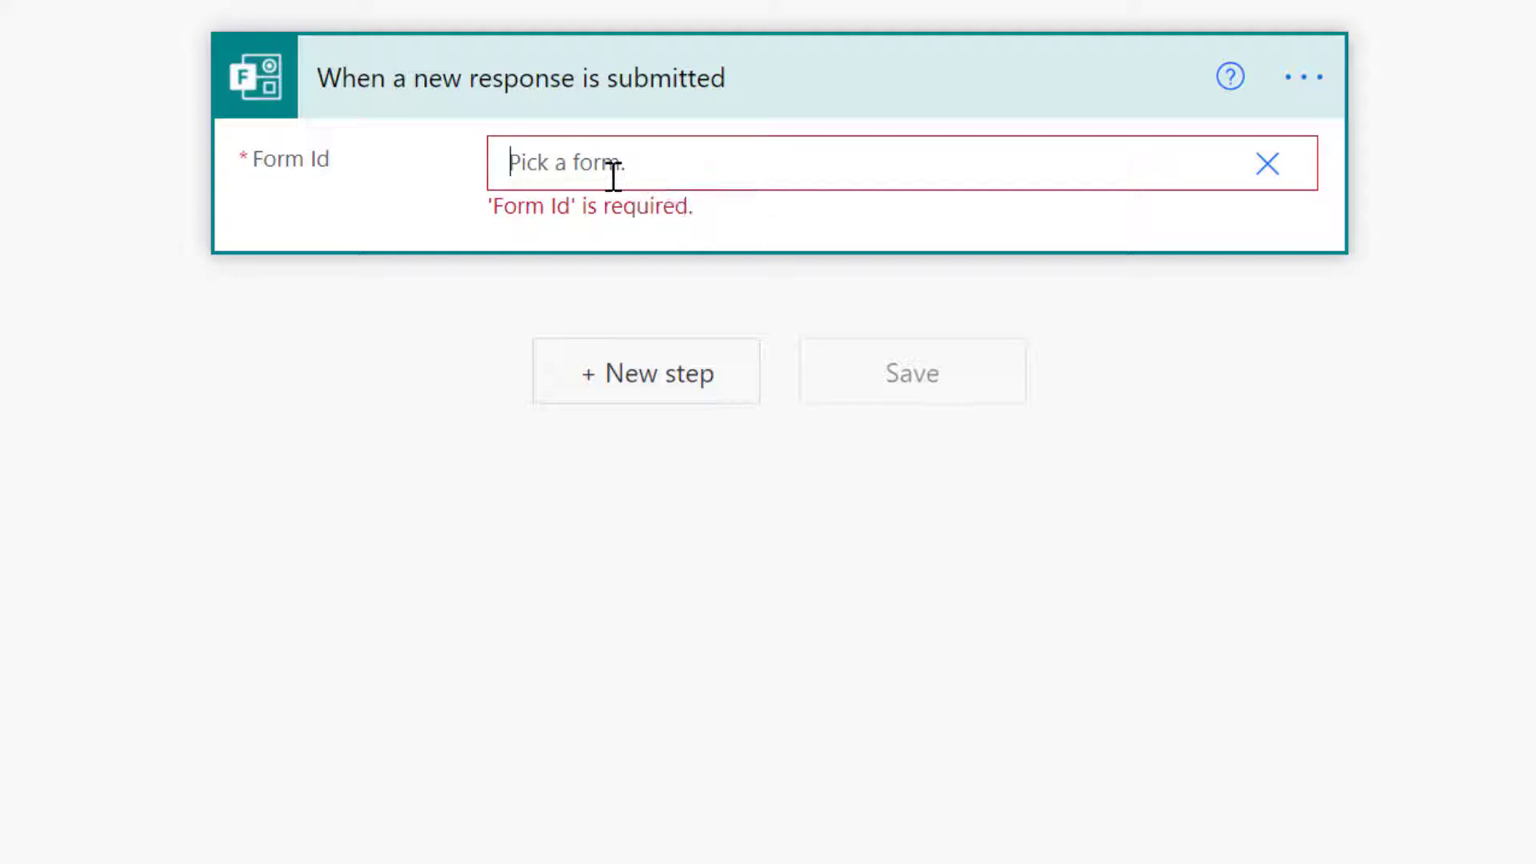
text(CfzFock4qE2o6cbyy-2sdHDc7JBA8RRKt4qQOidCfvFUODlzMTVUSEFaTU1MWklyNU4yNU1ORDhLWSQlQCN0PWcu)
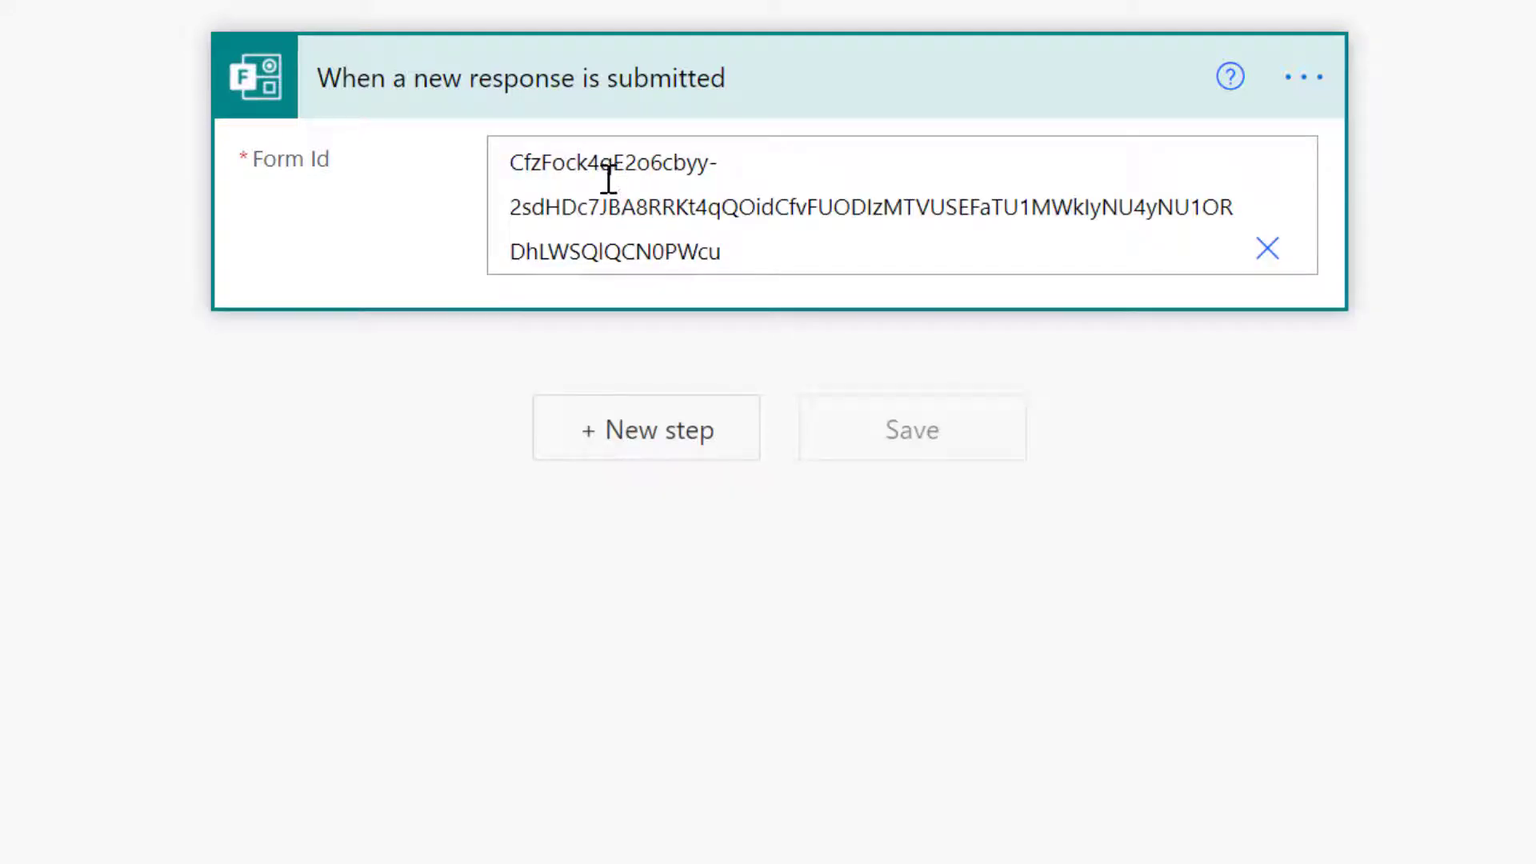
- Add a Get response details action after the trigger and set its Form Id to the copied form ID as a custom value
click(663, 428)
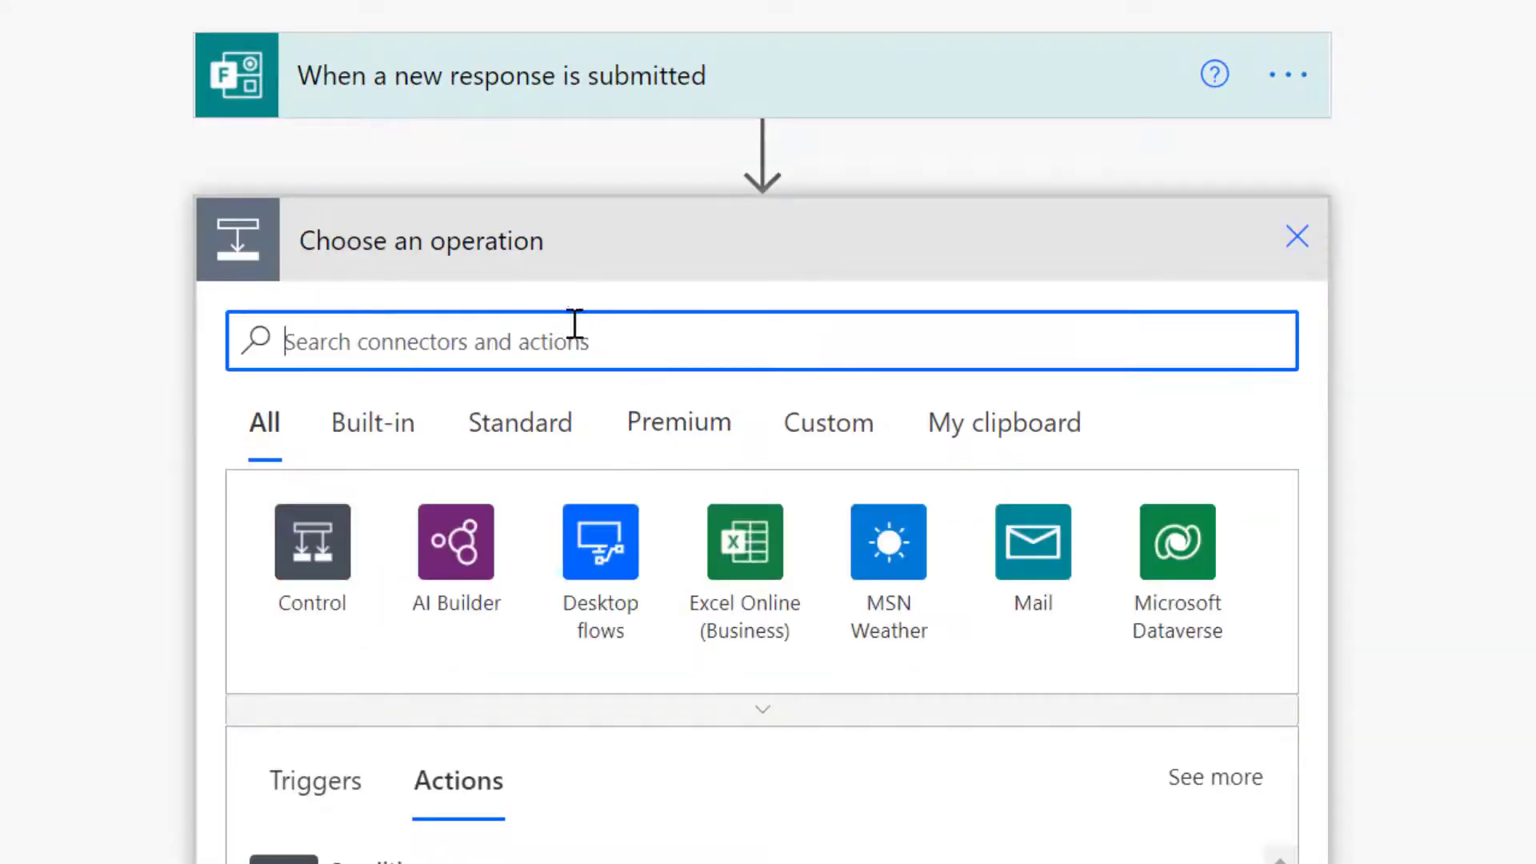
text(get re)
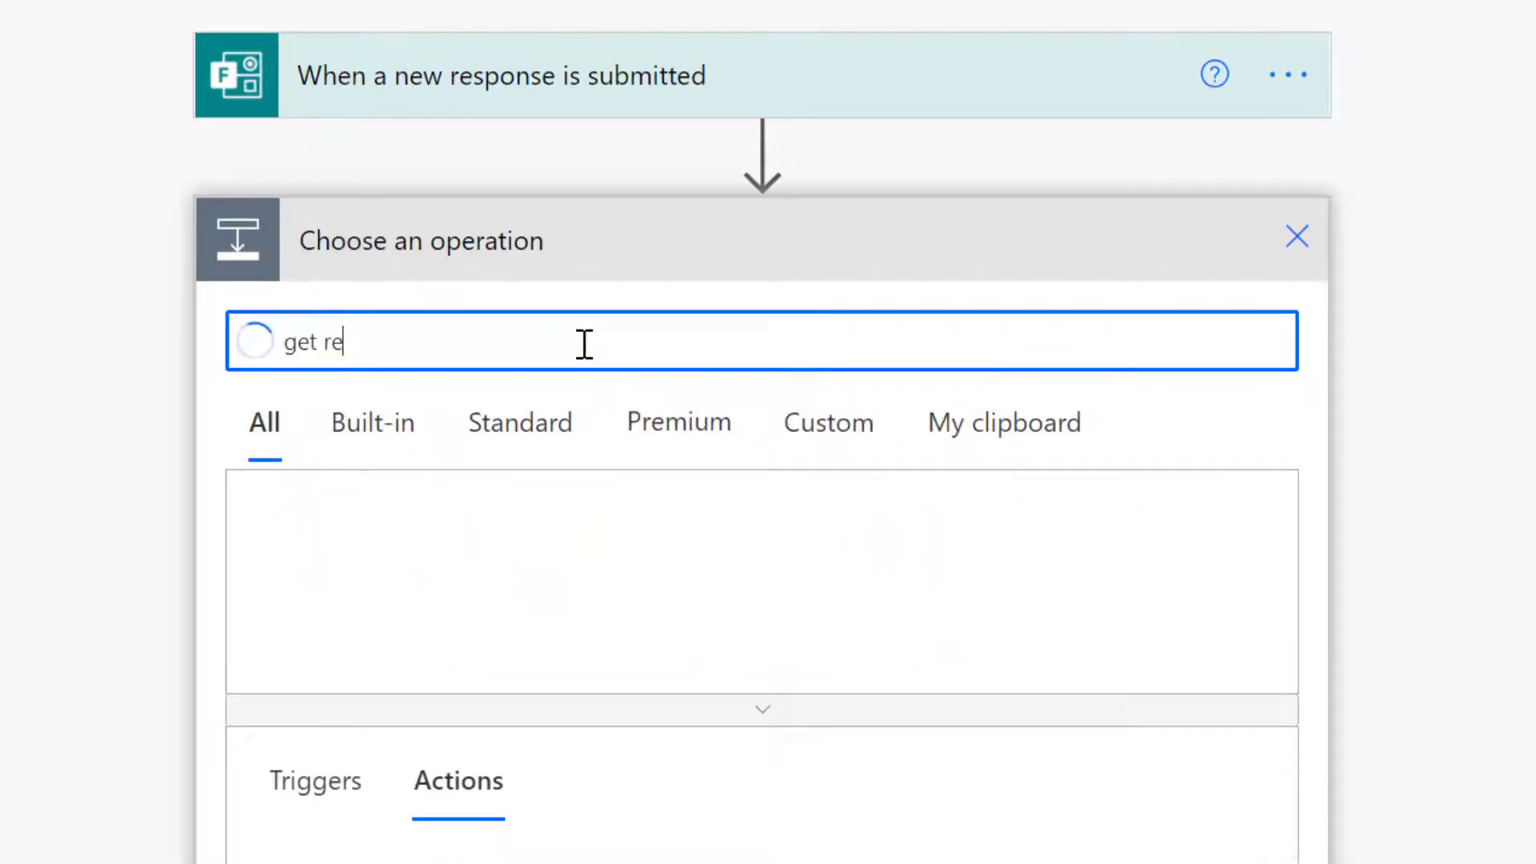
text(spo)
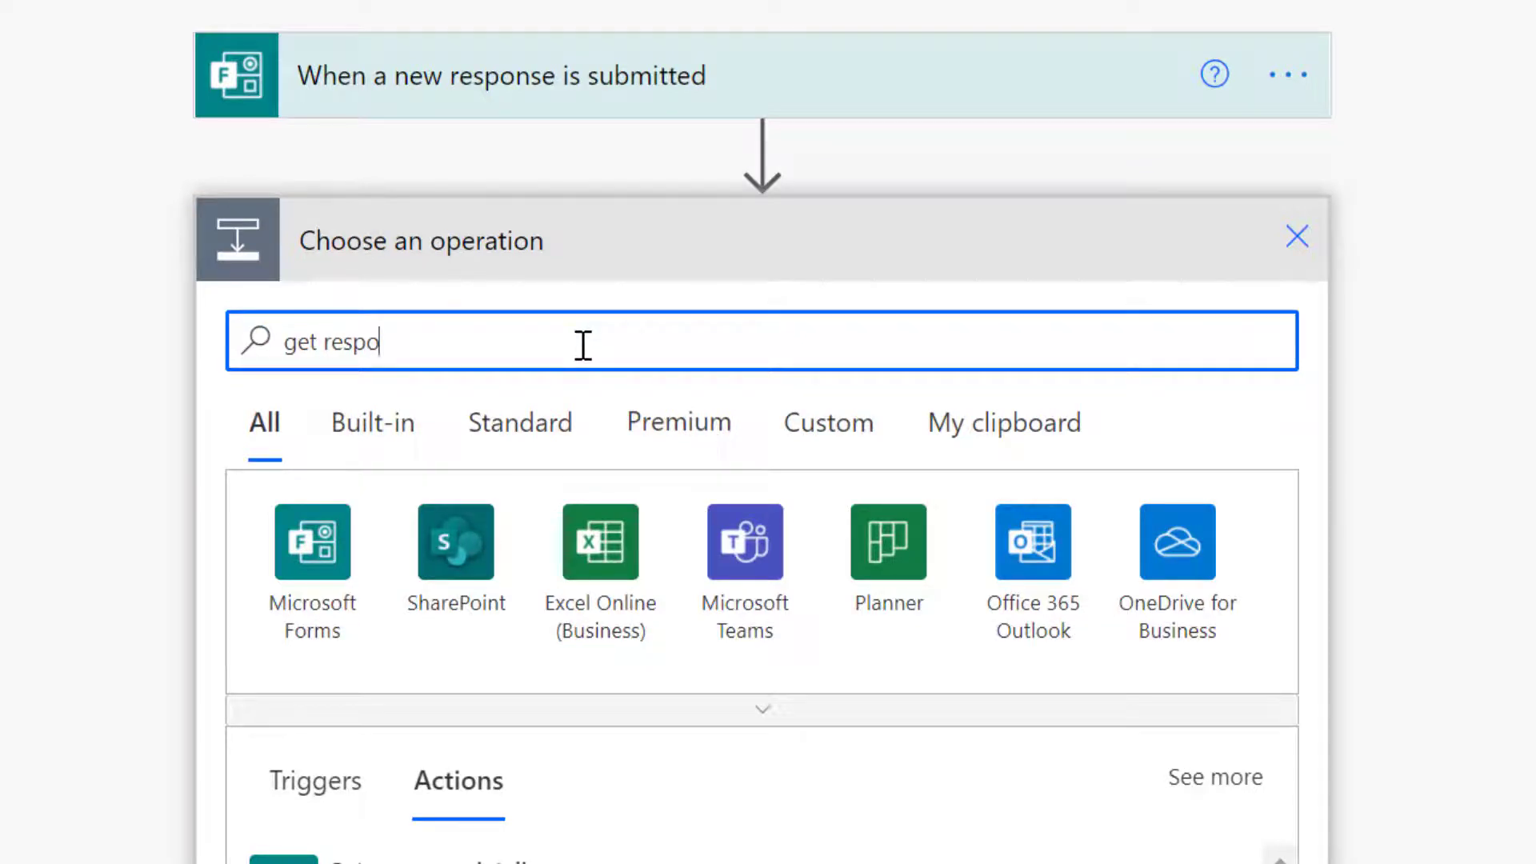
click(507, 857)
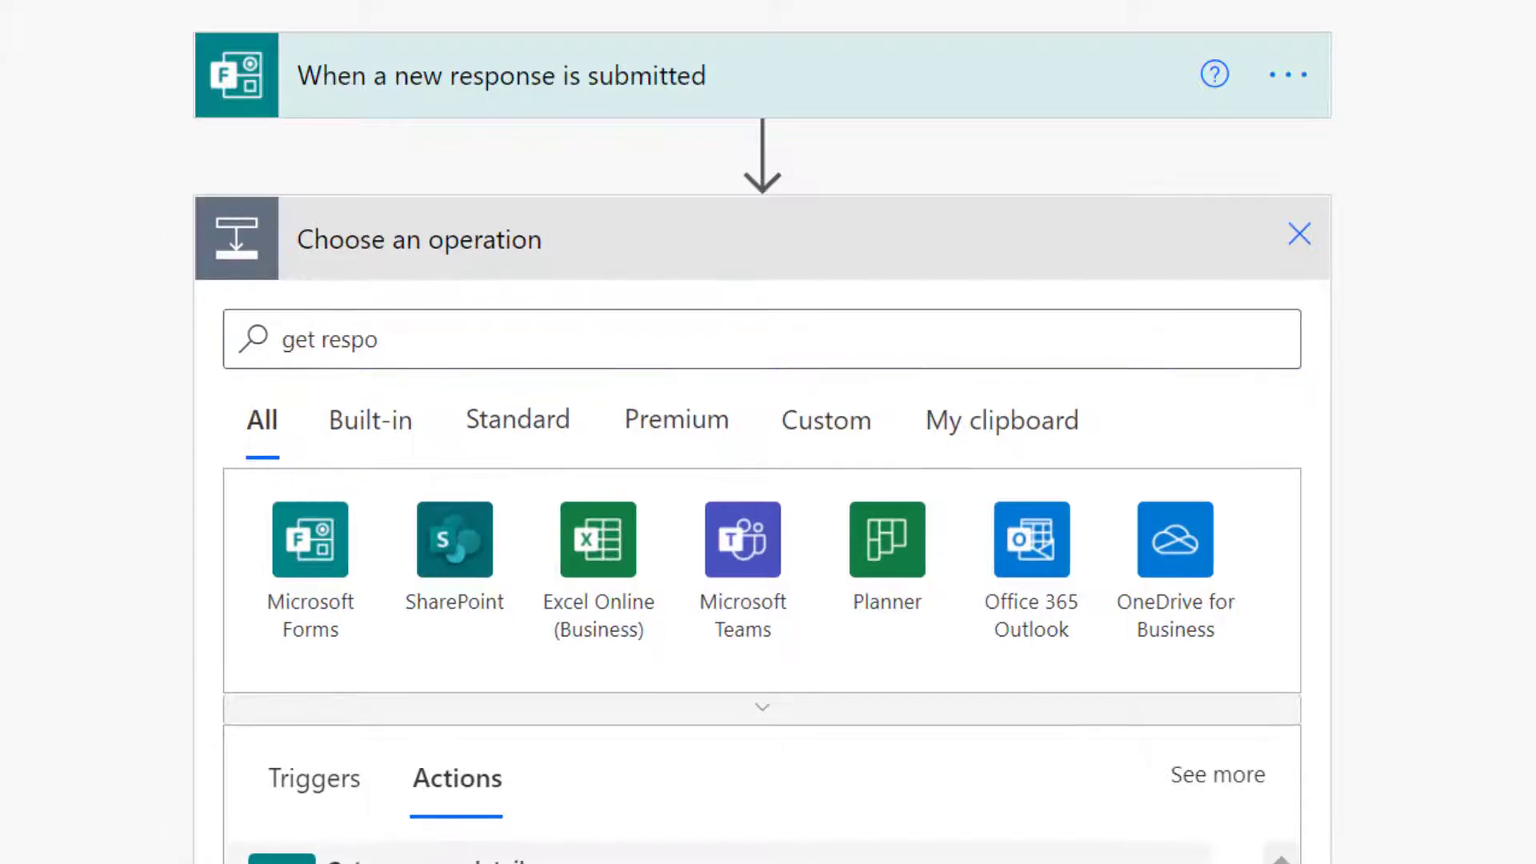
click(760, 329)
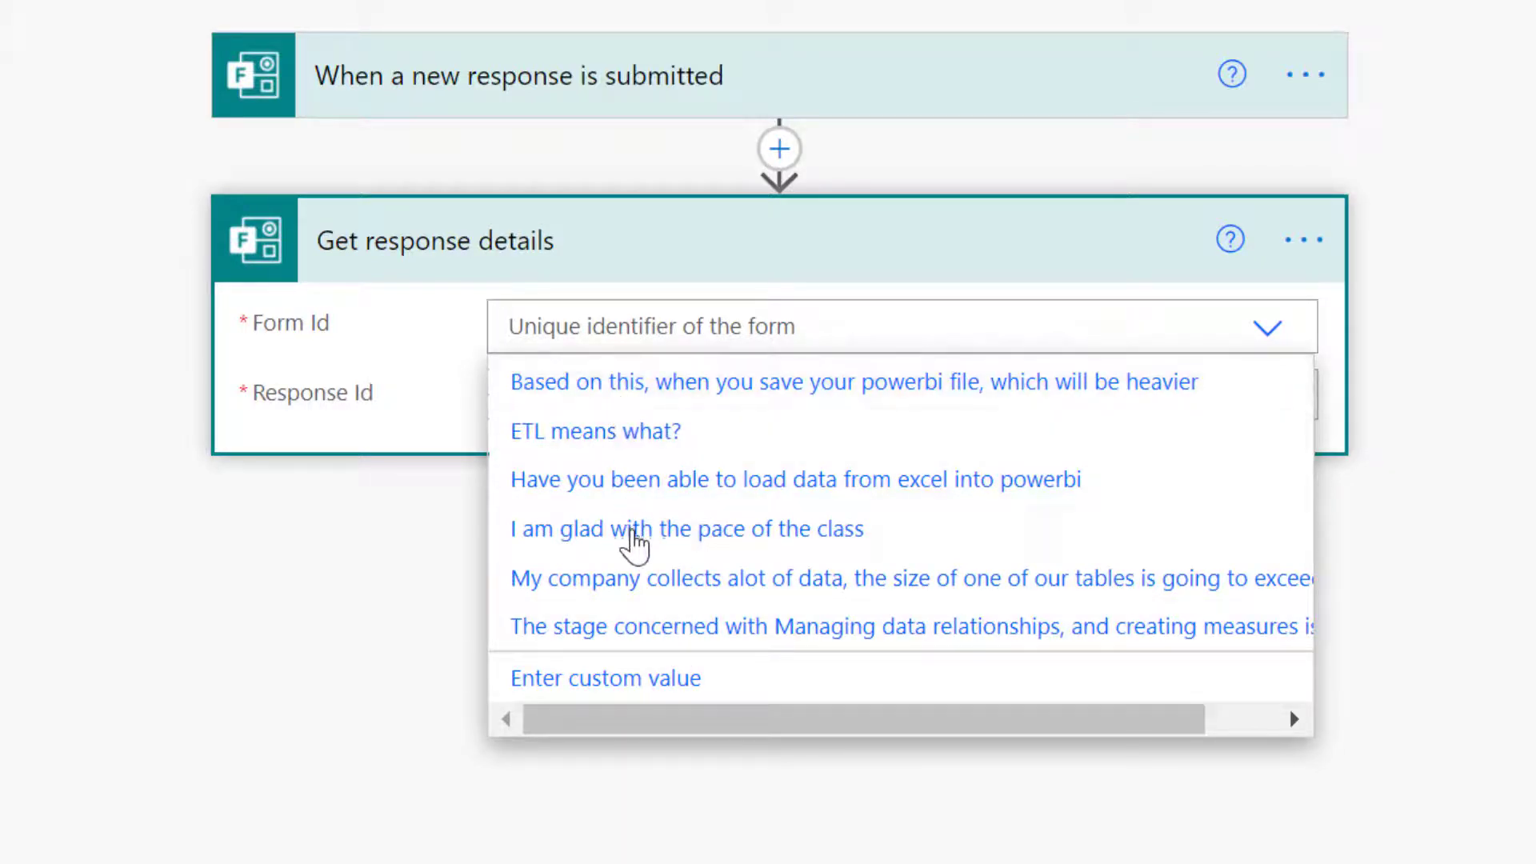
click(604, 680)
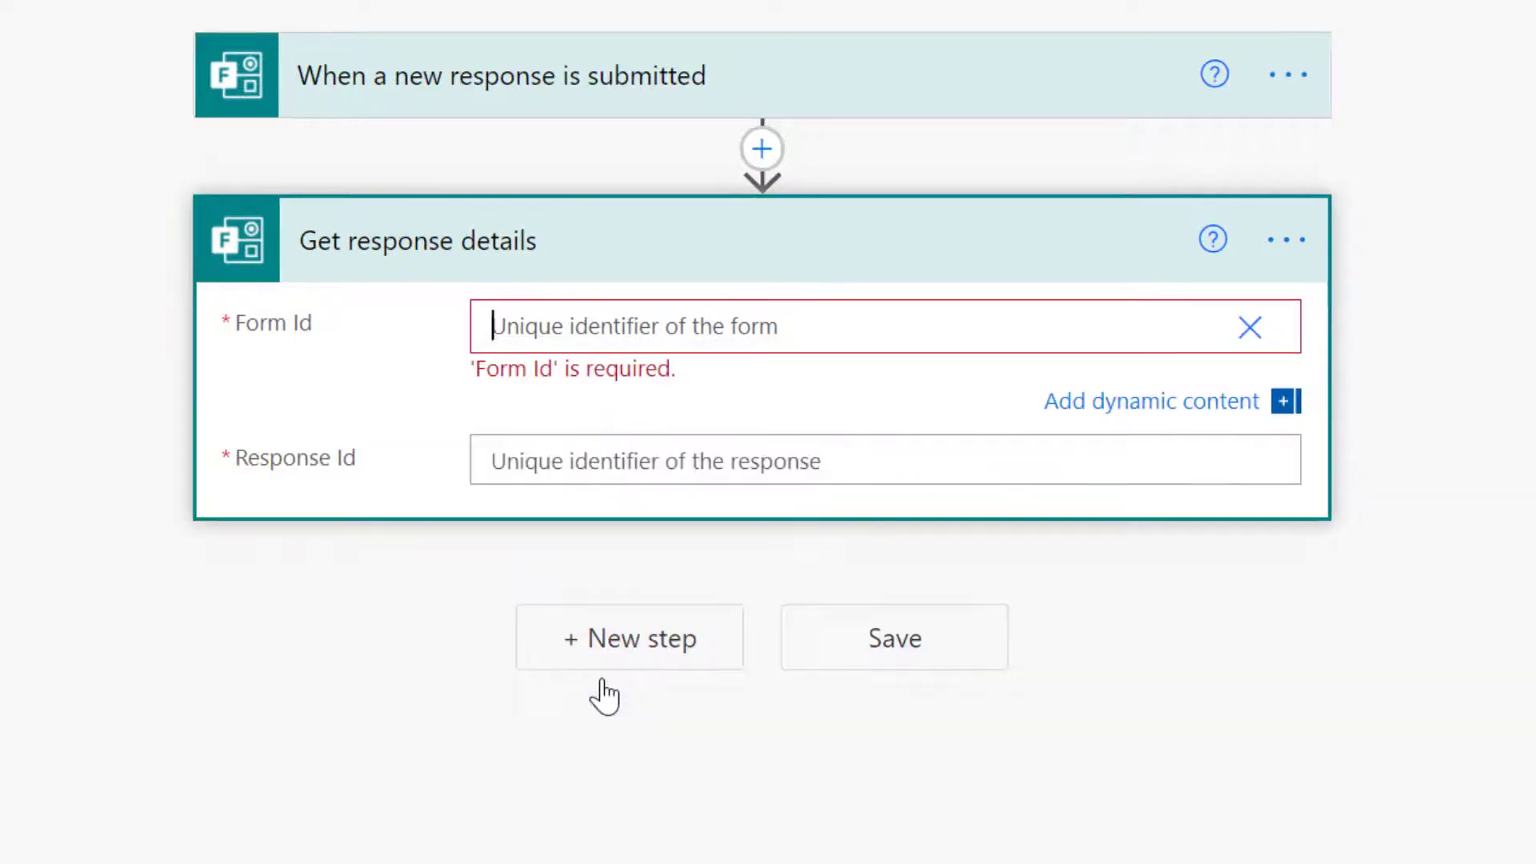
key(ctrl+v)
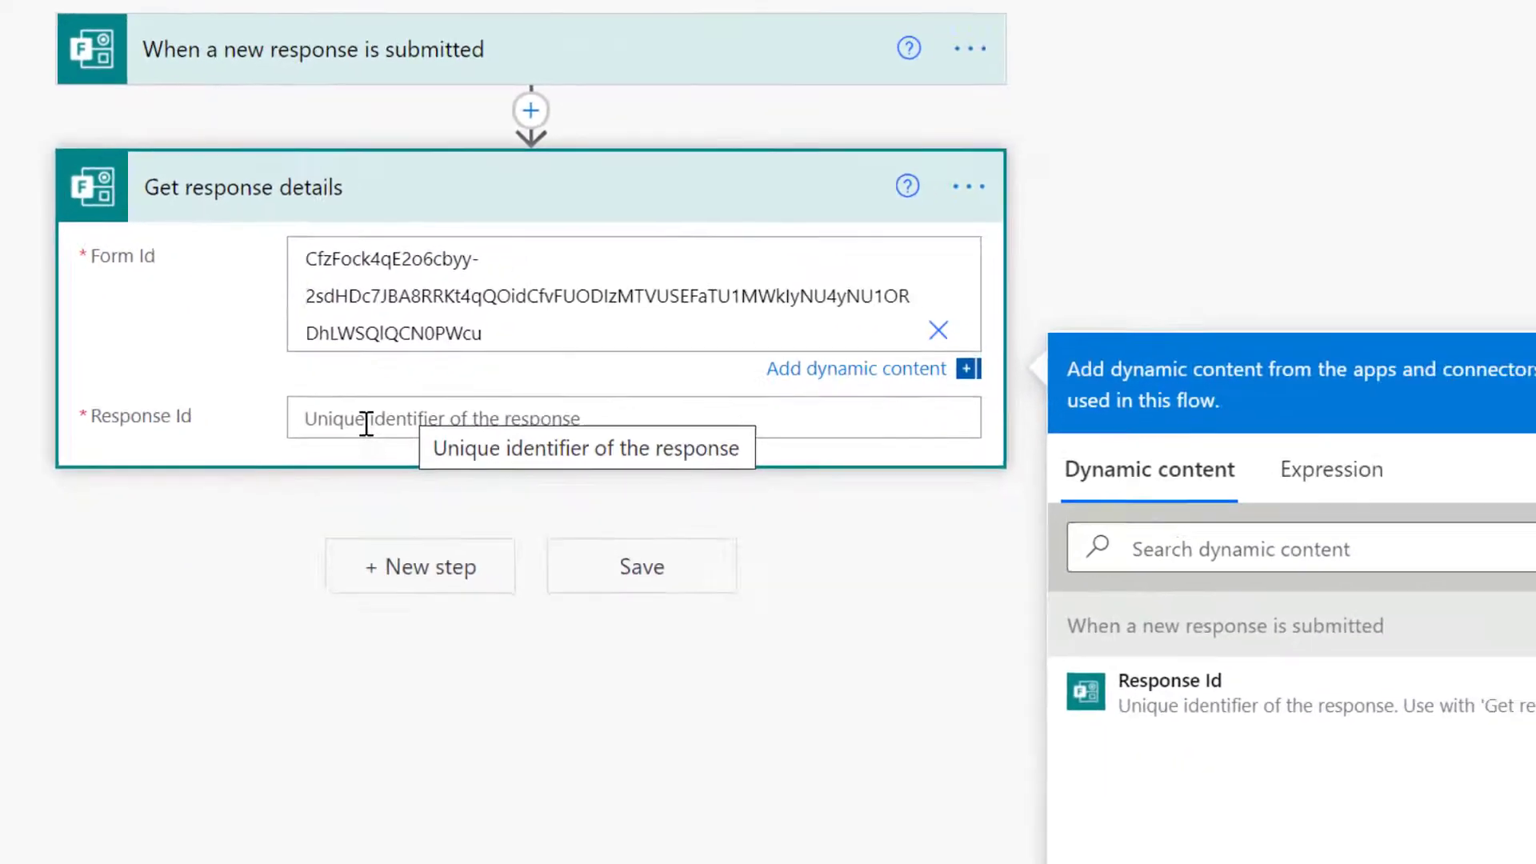
- Set the Get response details action's Response Id to the Response Id dynamic value from the trigger
click(545, 513)
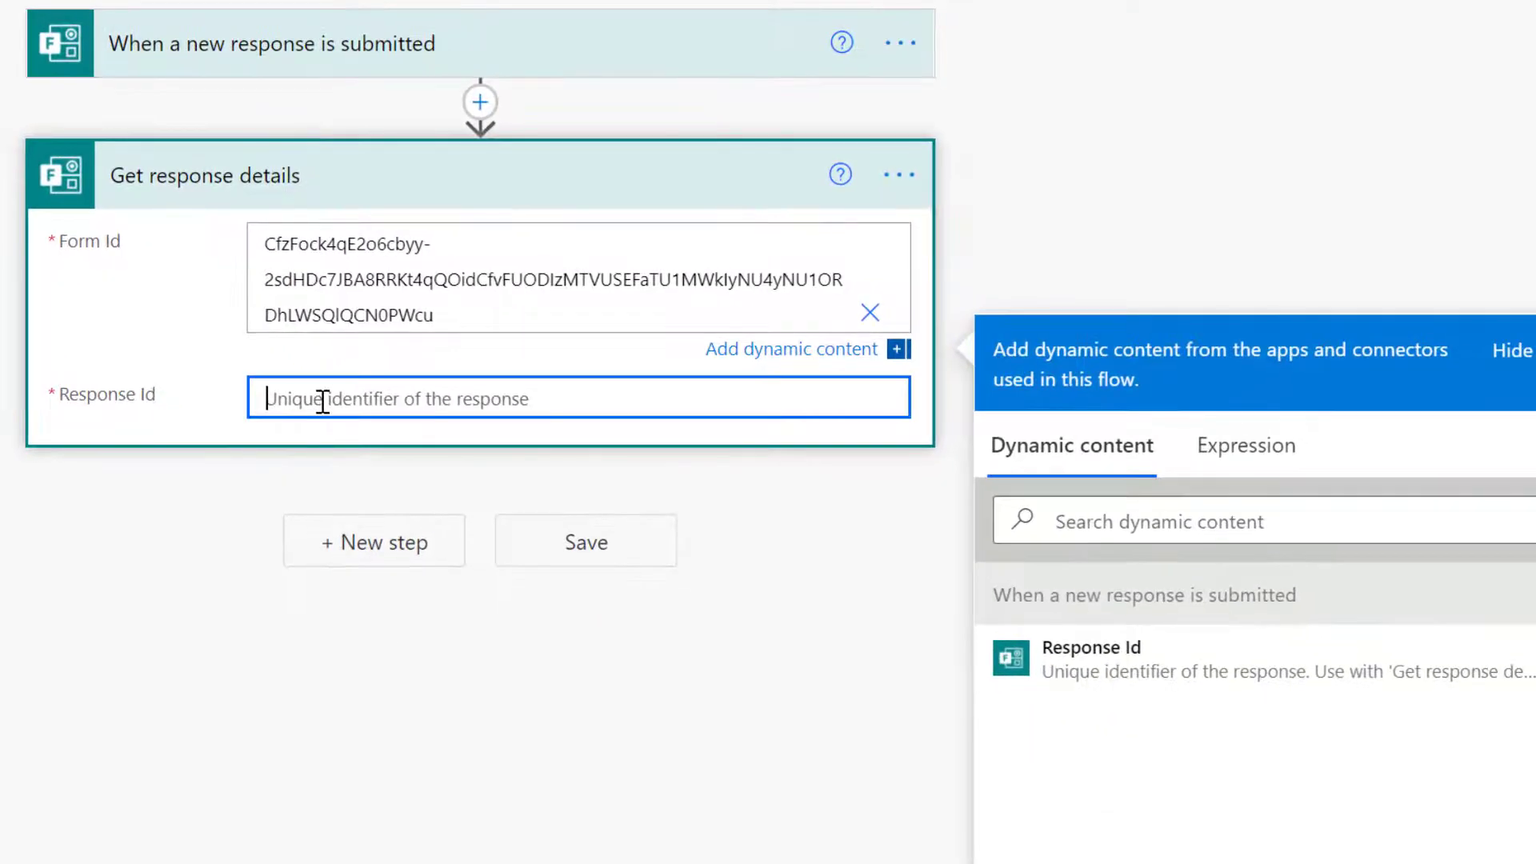
click(1117, 735)
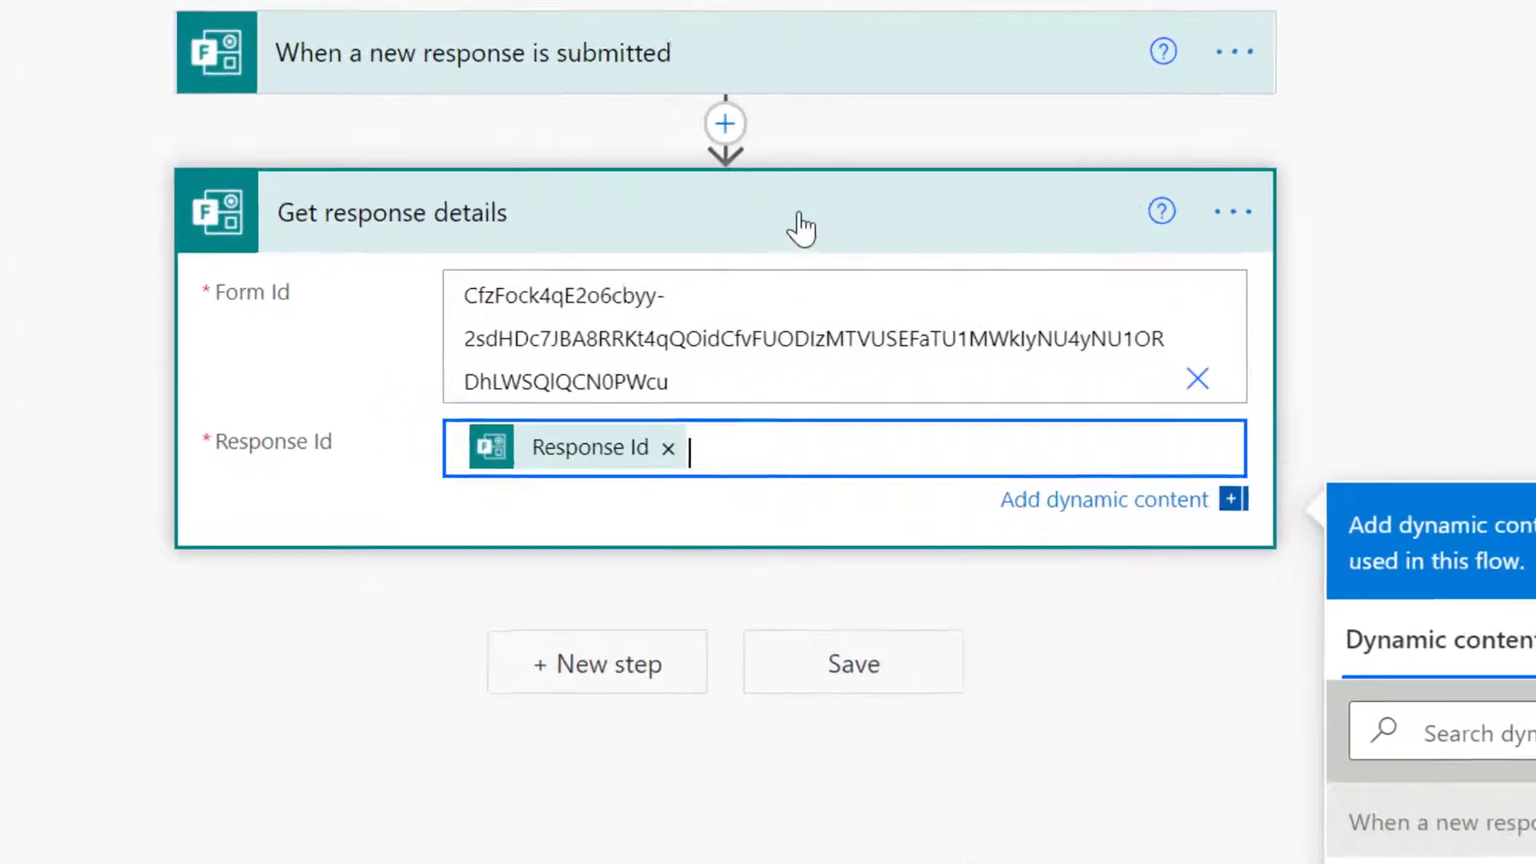
click(793, 220)
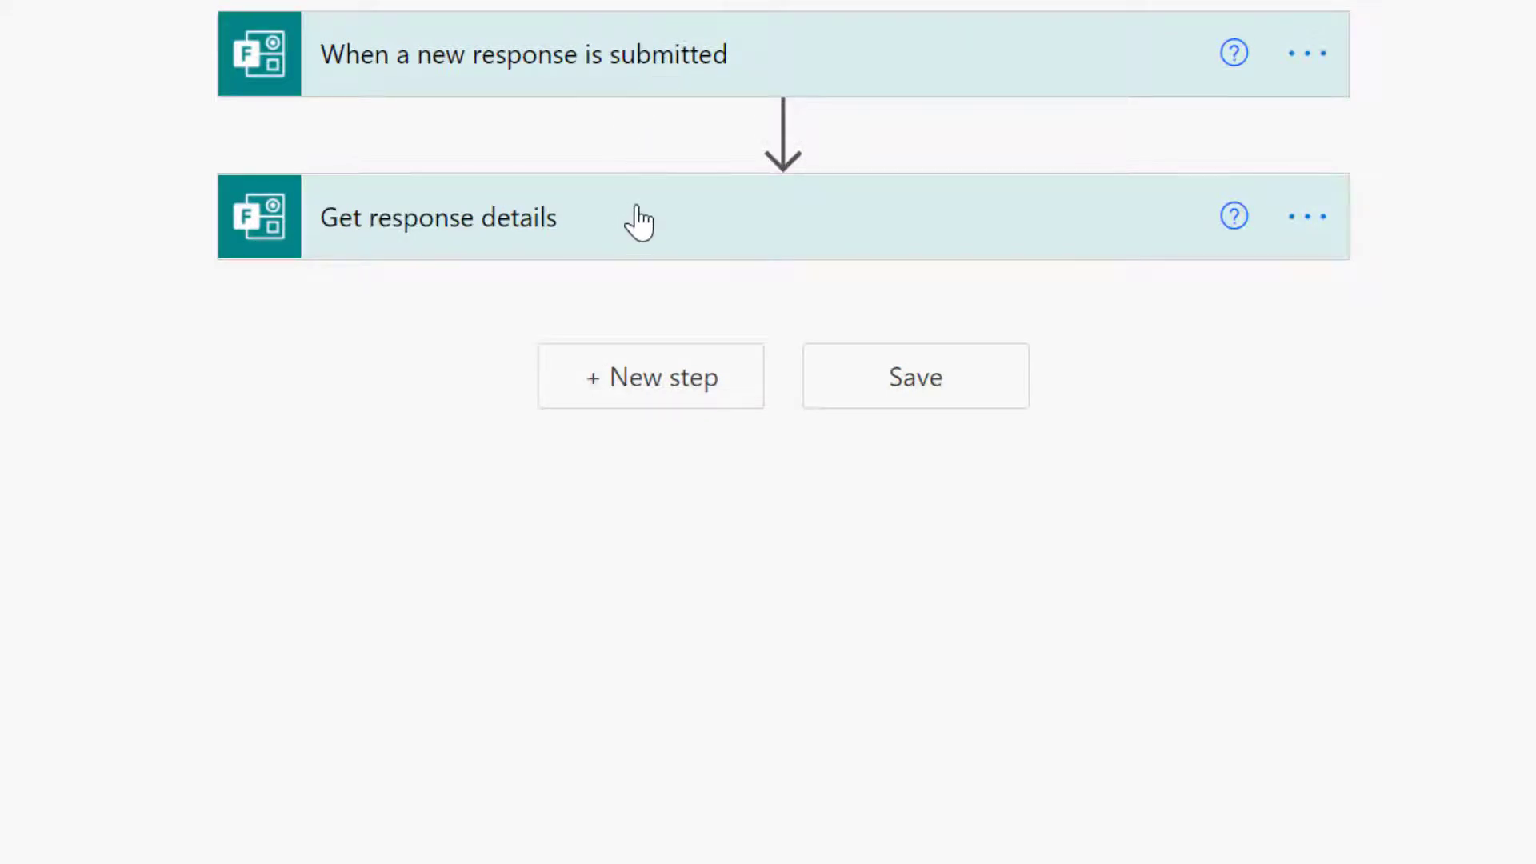
- Add an Office 365 Outlook Send an email (V2) action after Get response details, addressed to the dynamic Responders' Email value
click(636, 405)
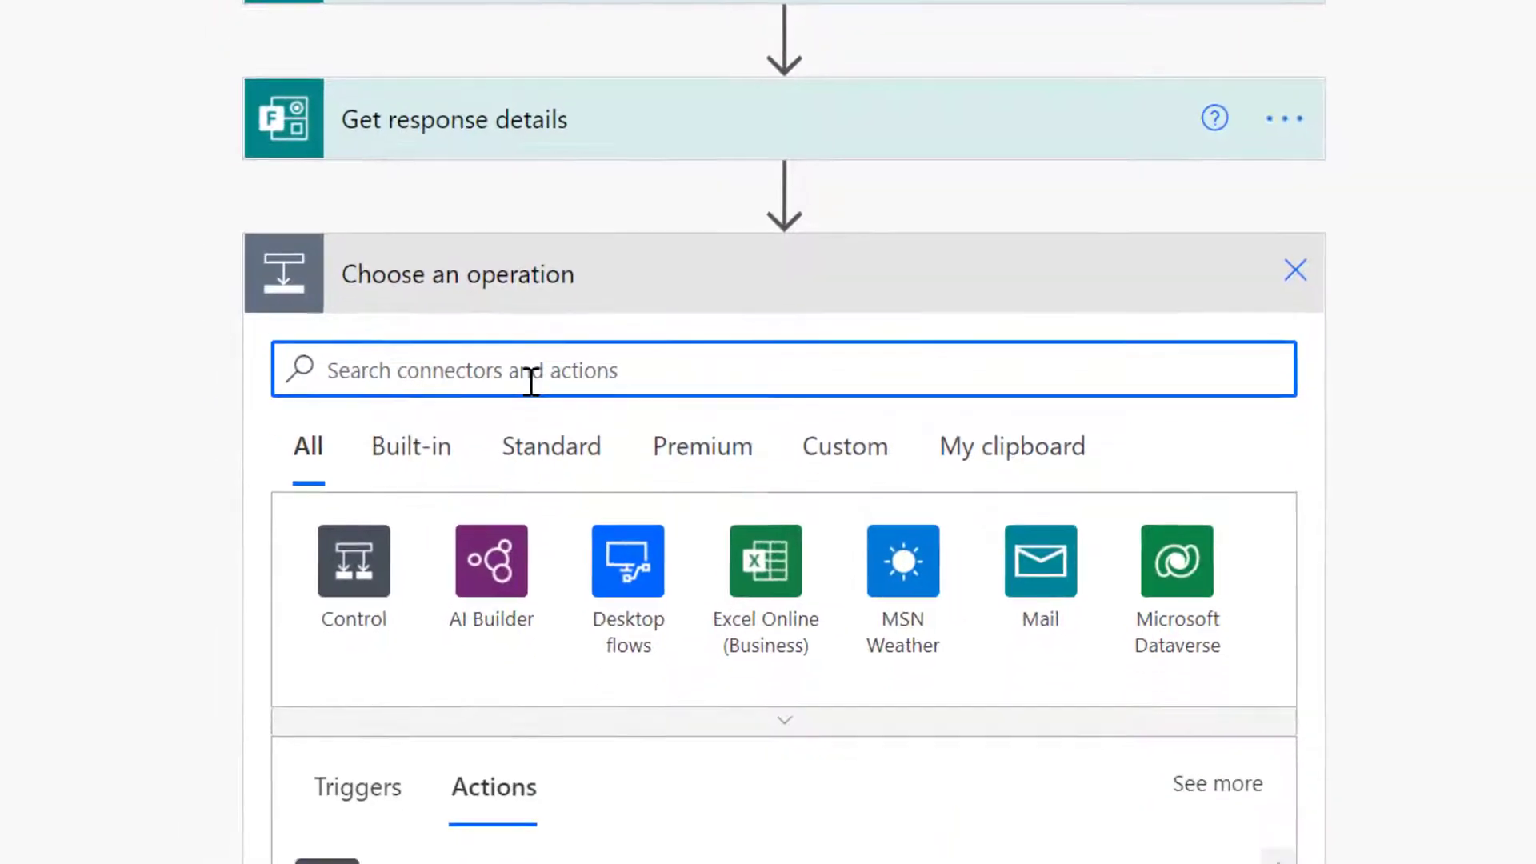
text(send email)
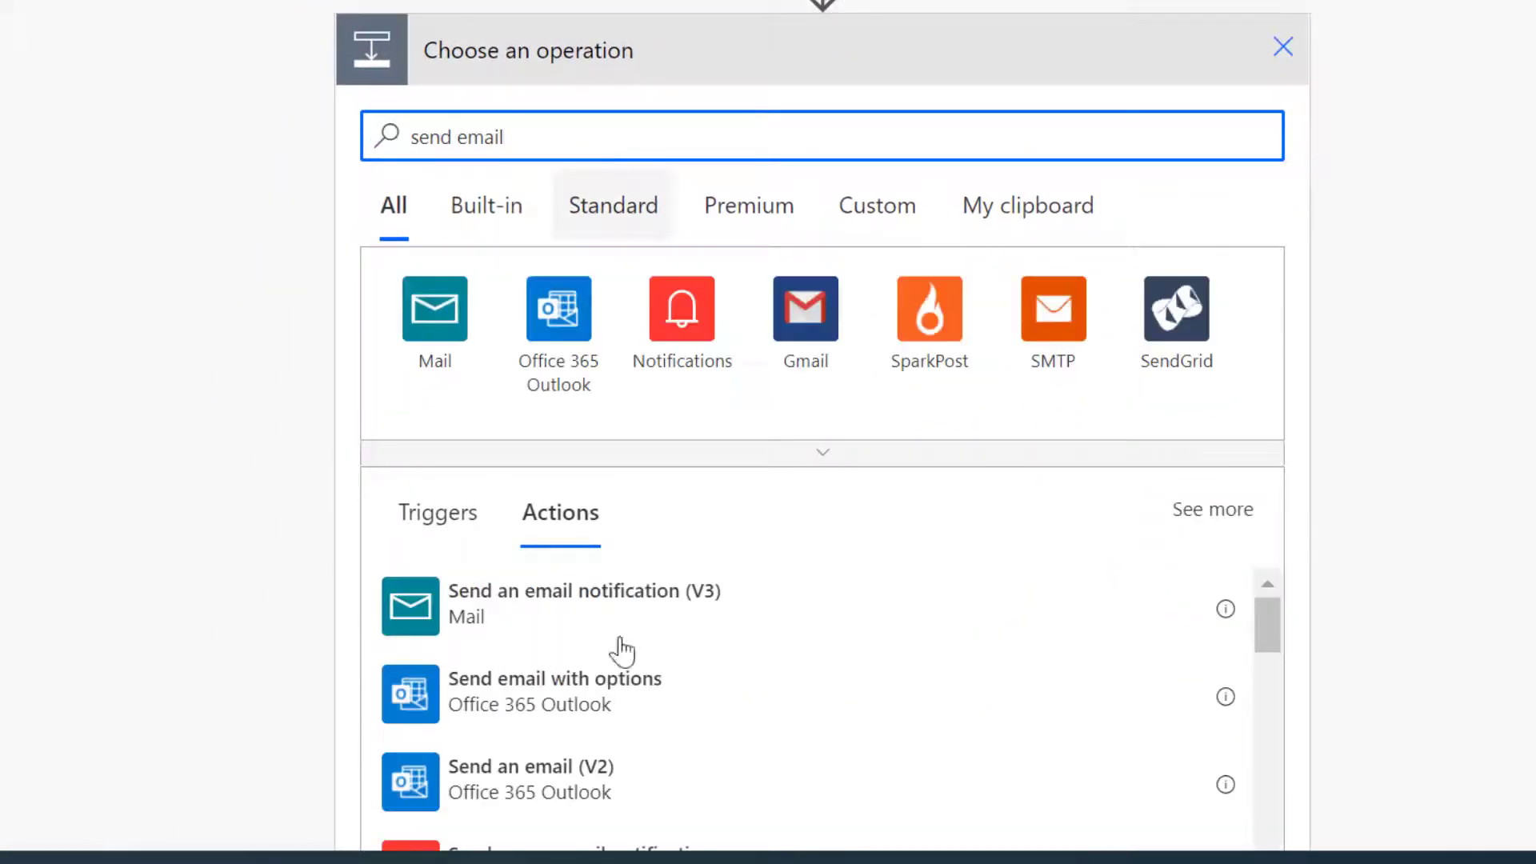
click(539, 792)
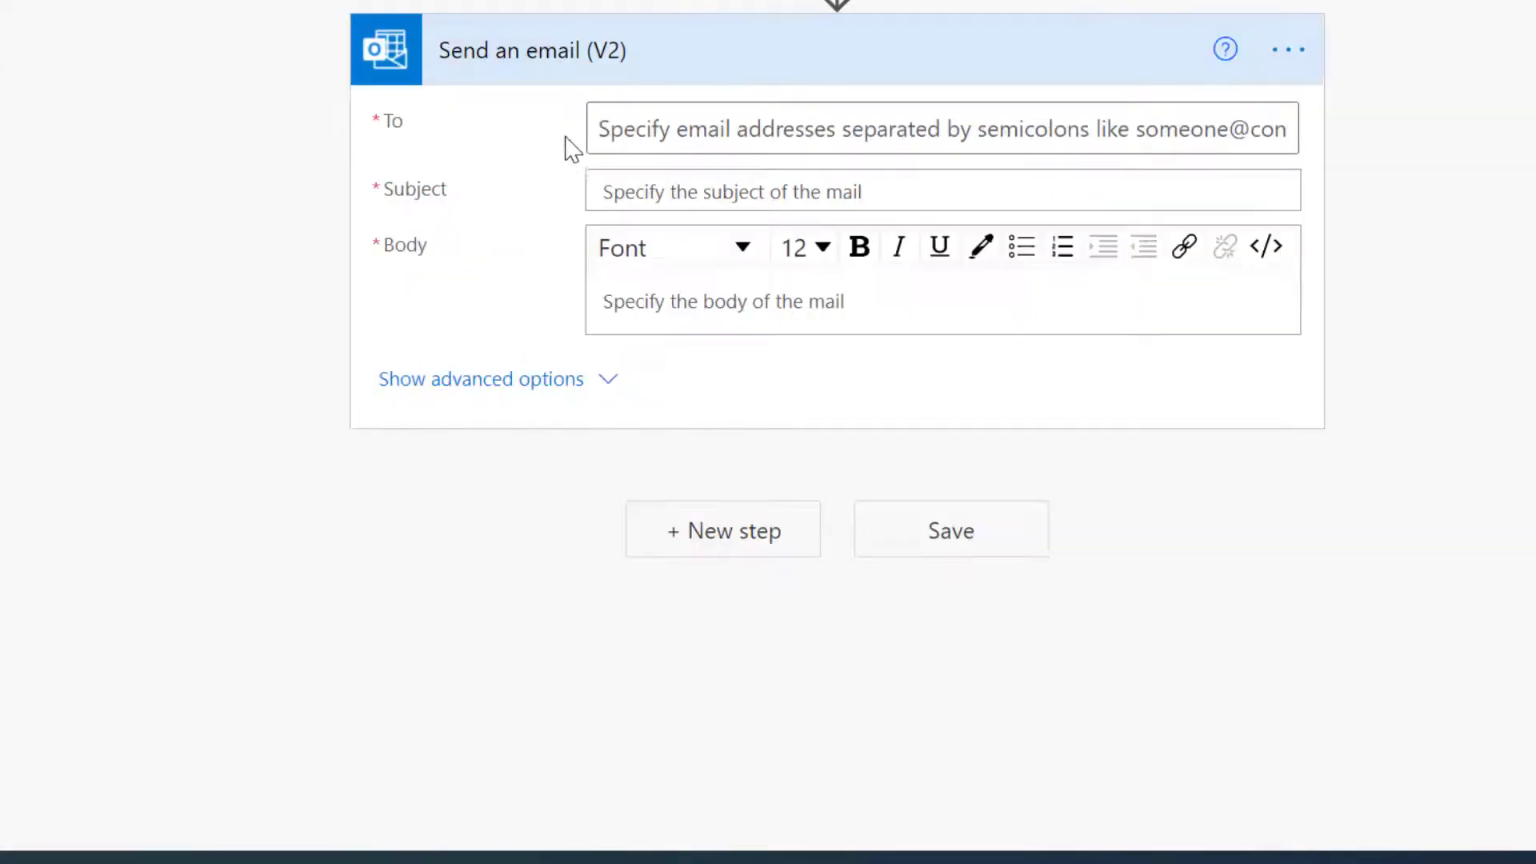
click(653, 128)
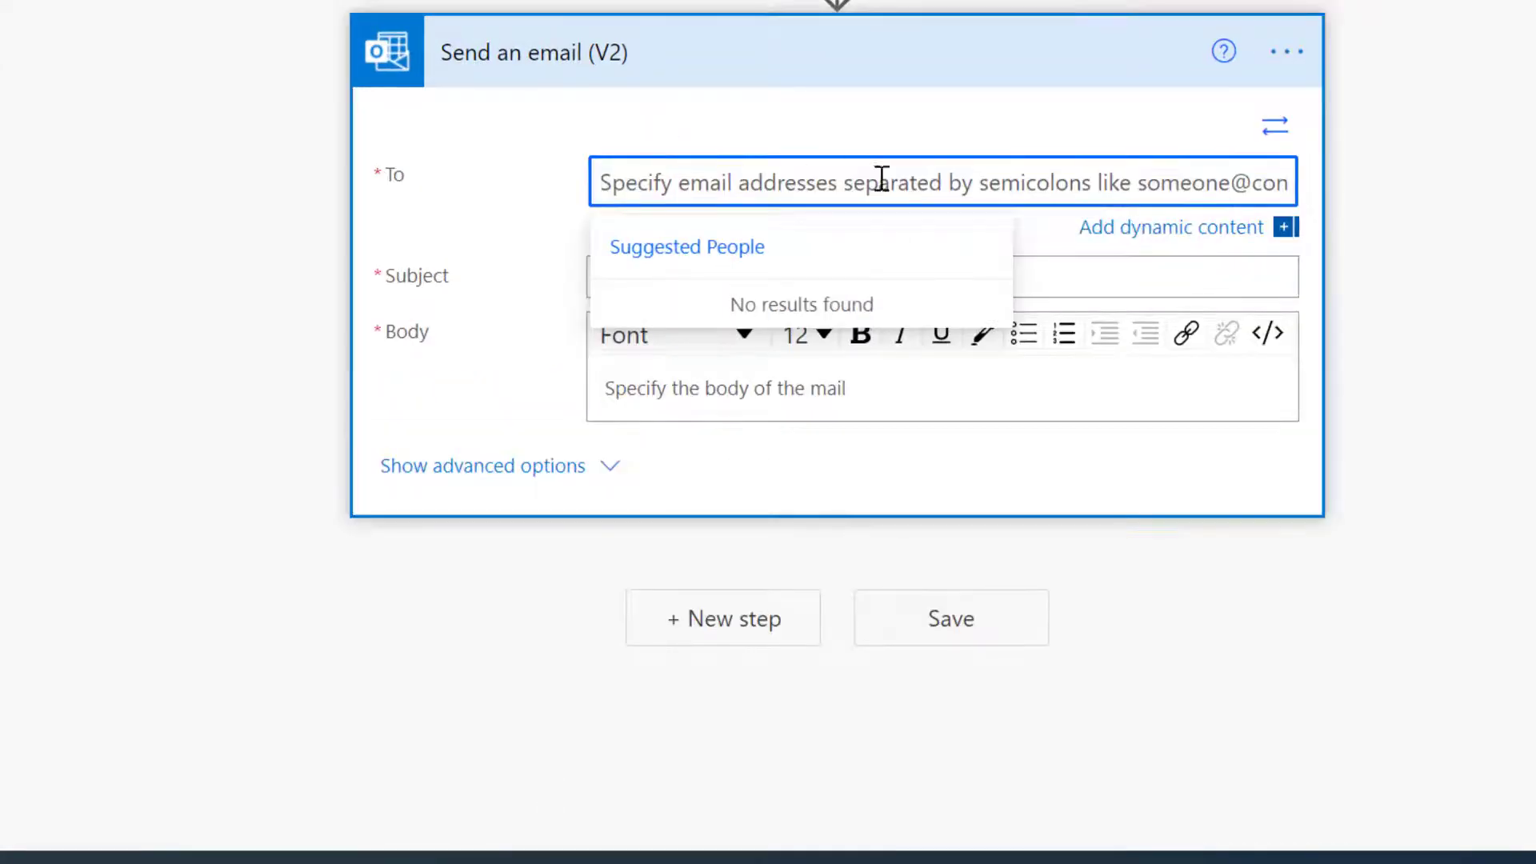
click(1153, 234)
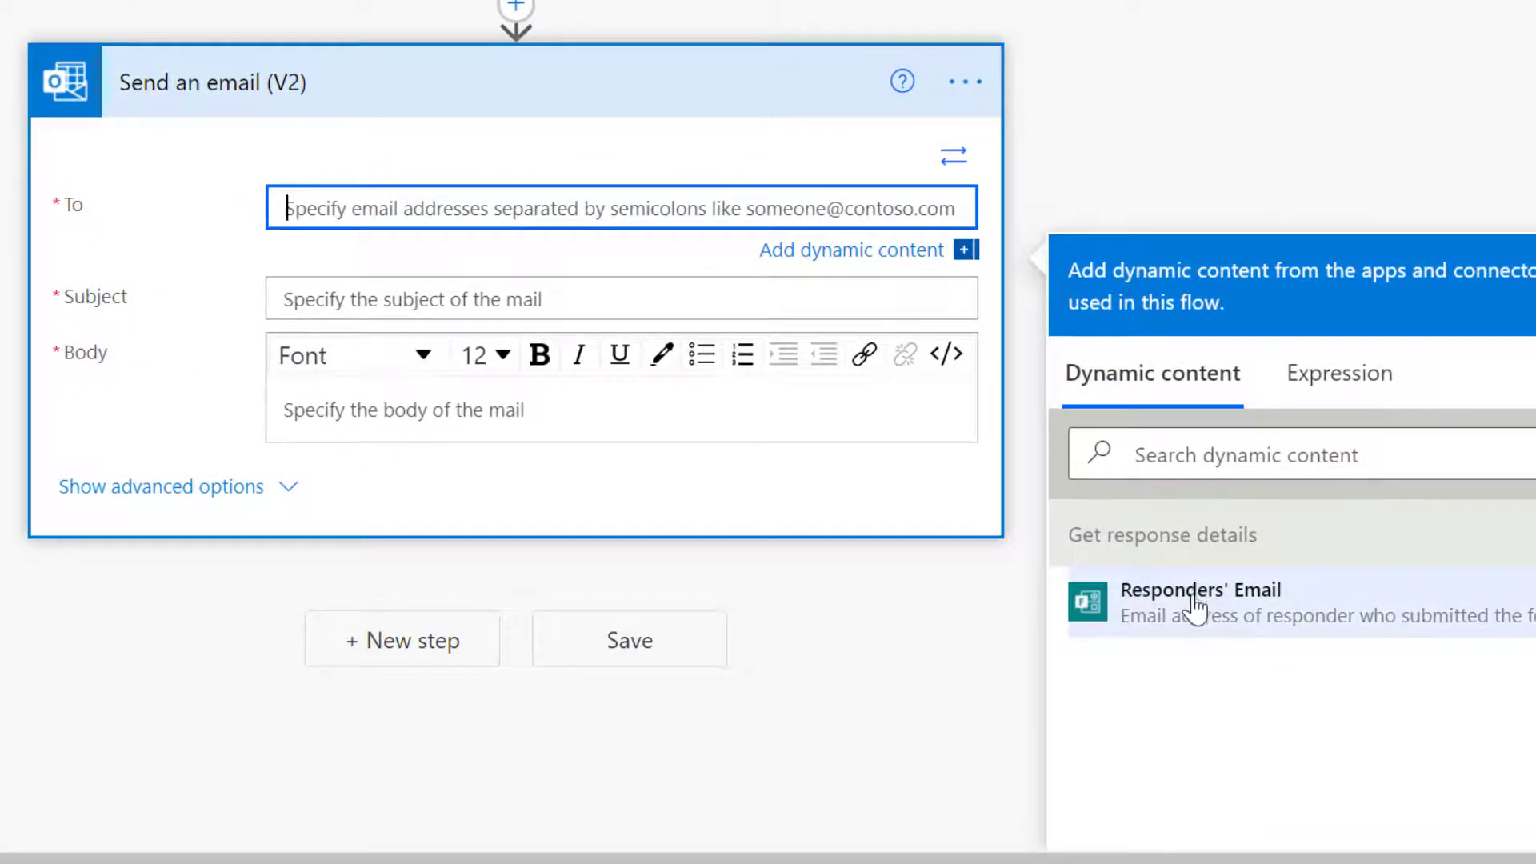
click(1197, 606)
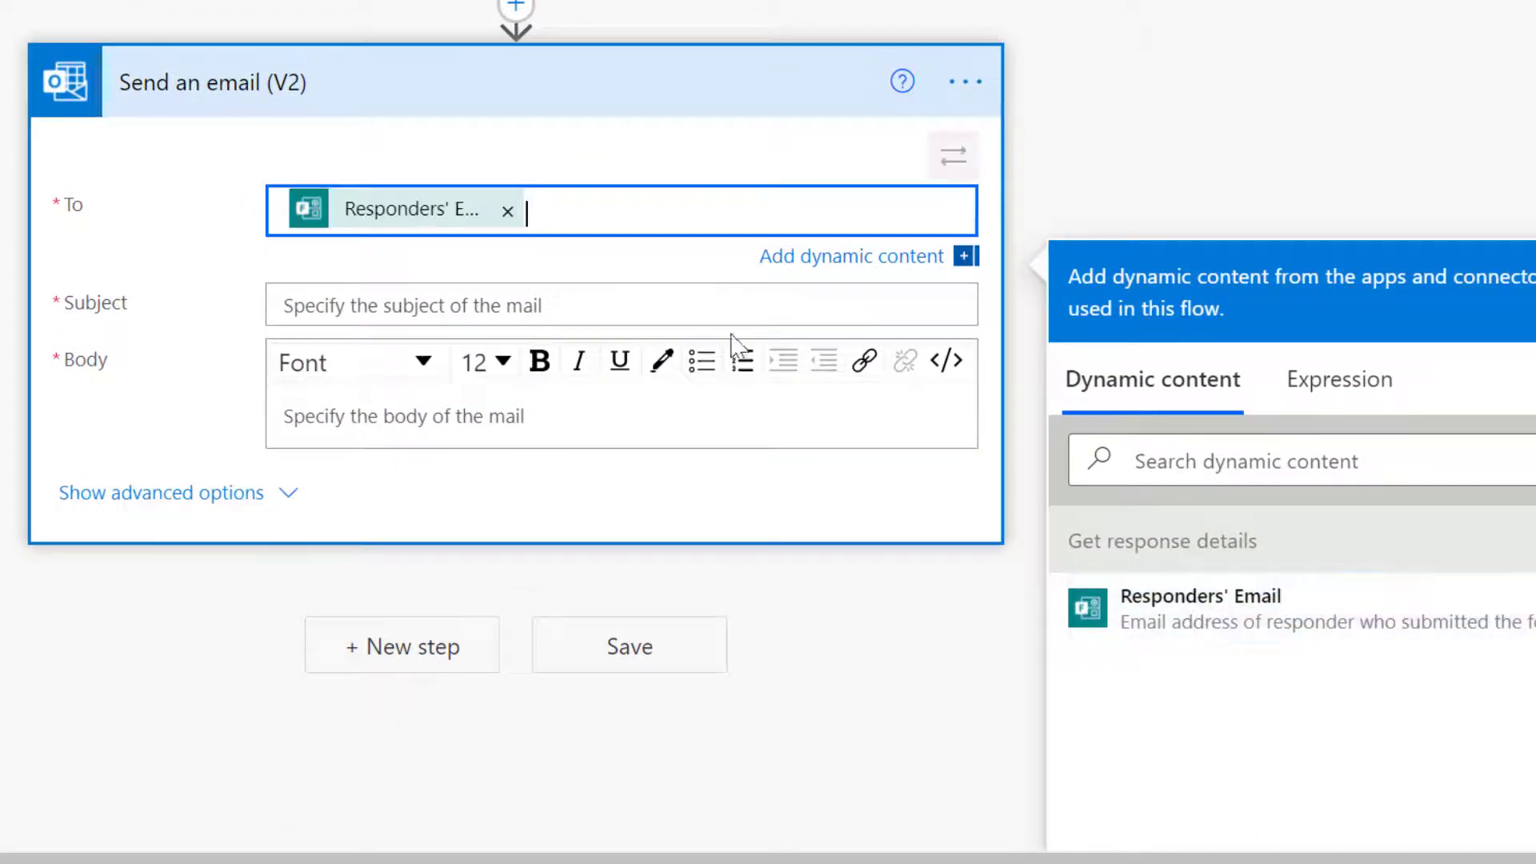
- Set the email's subject to "Group Form Submission" and start its body with the greeting "Hi," followed by a blank line
click(467, 304)
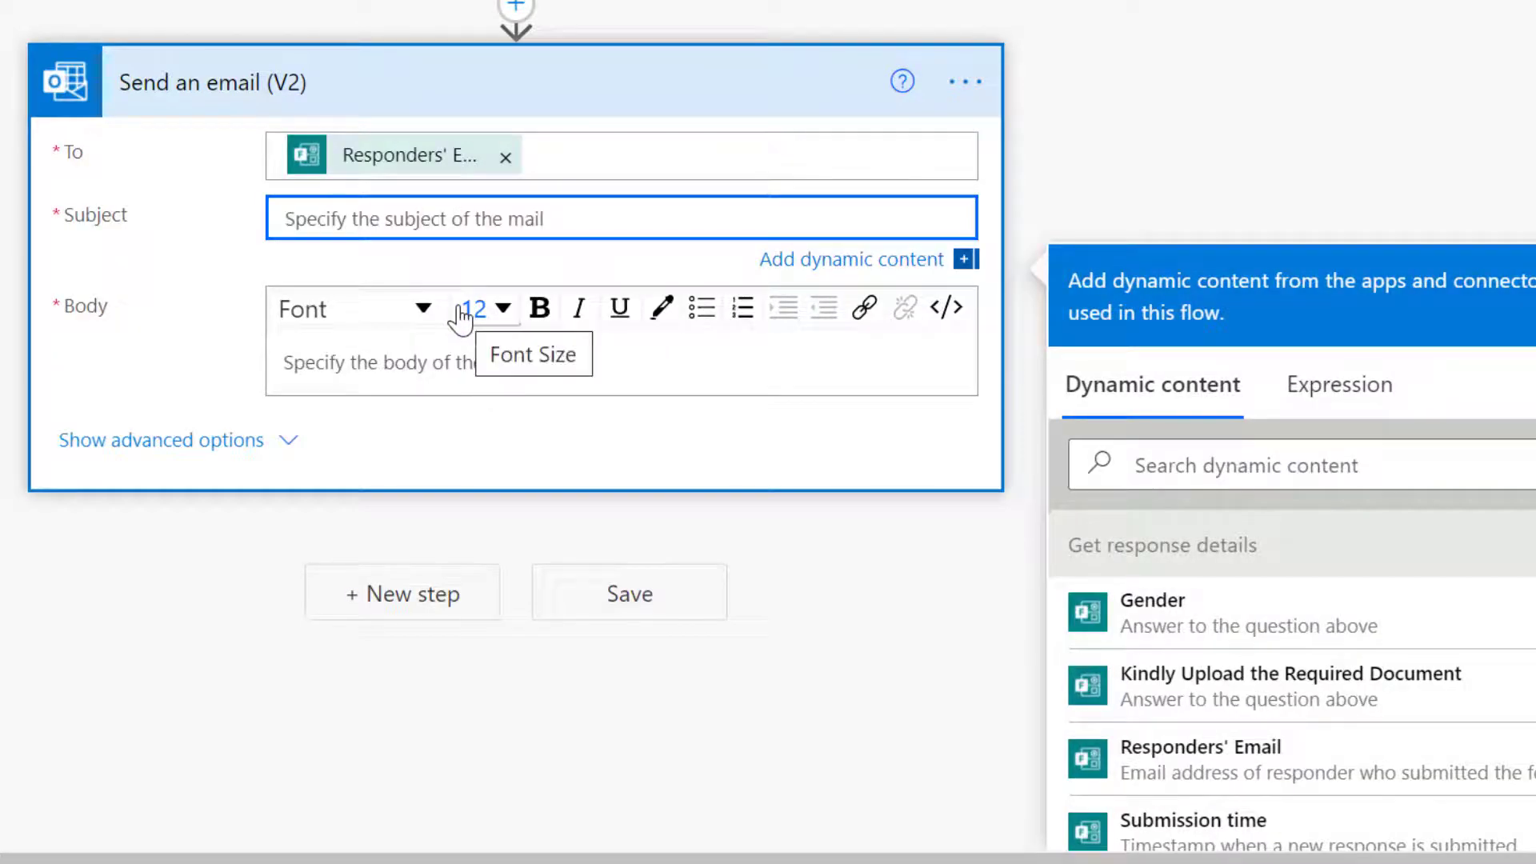
text(Group)
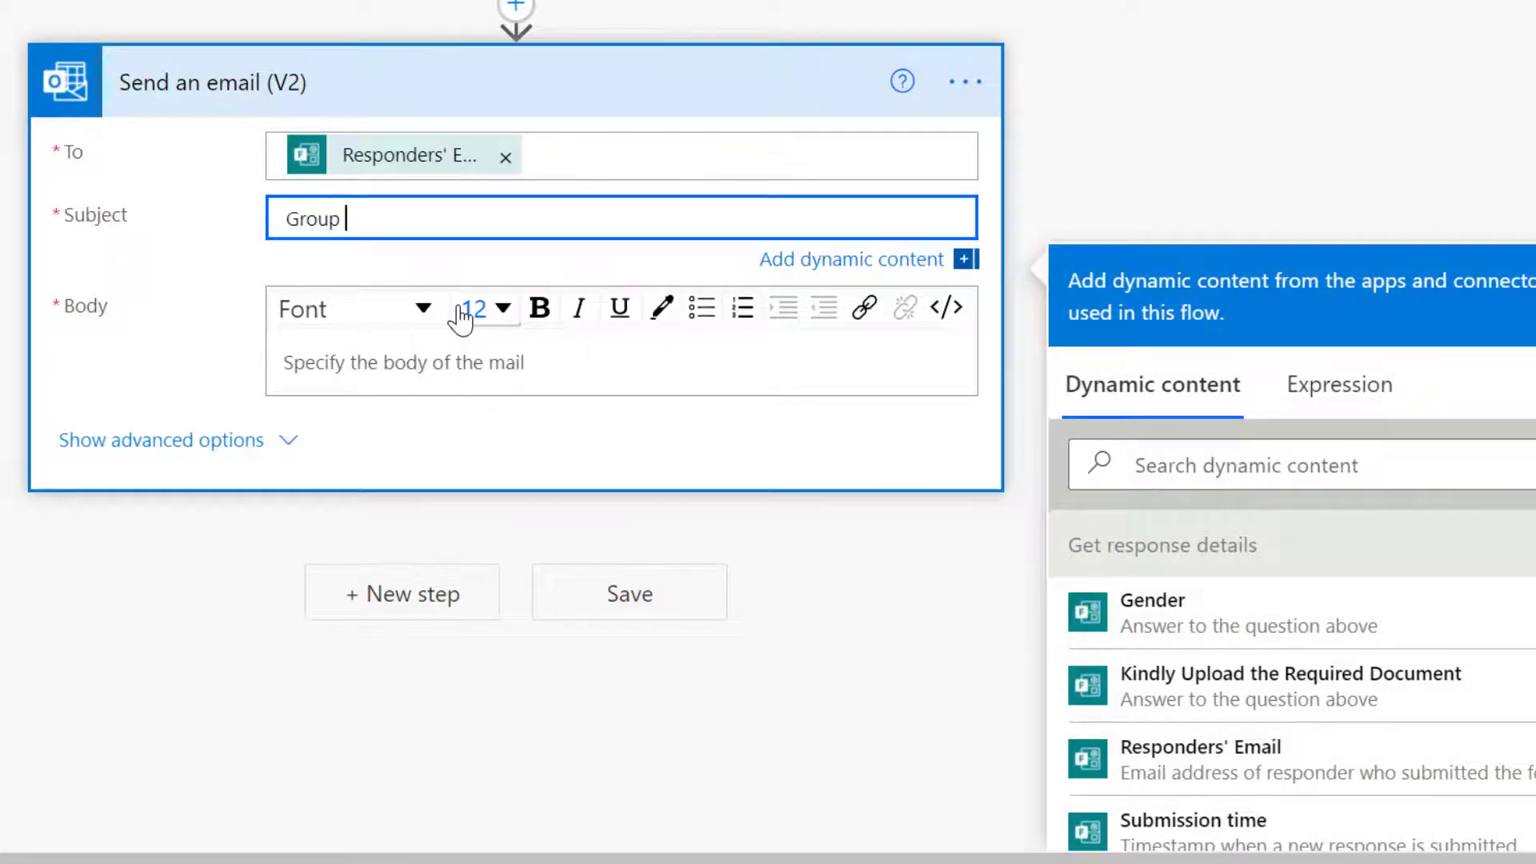
text( Form Submis)
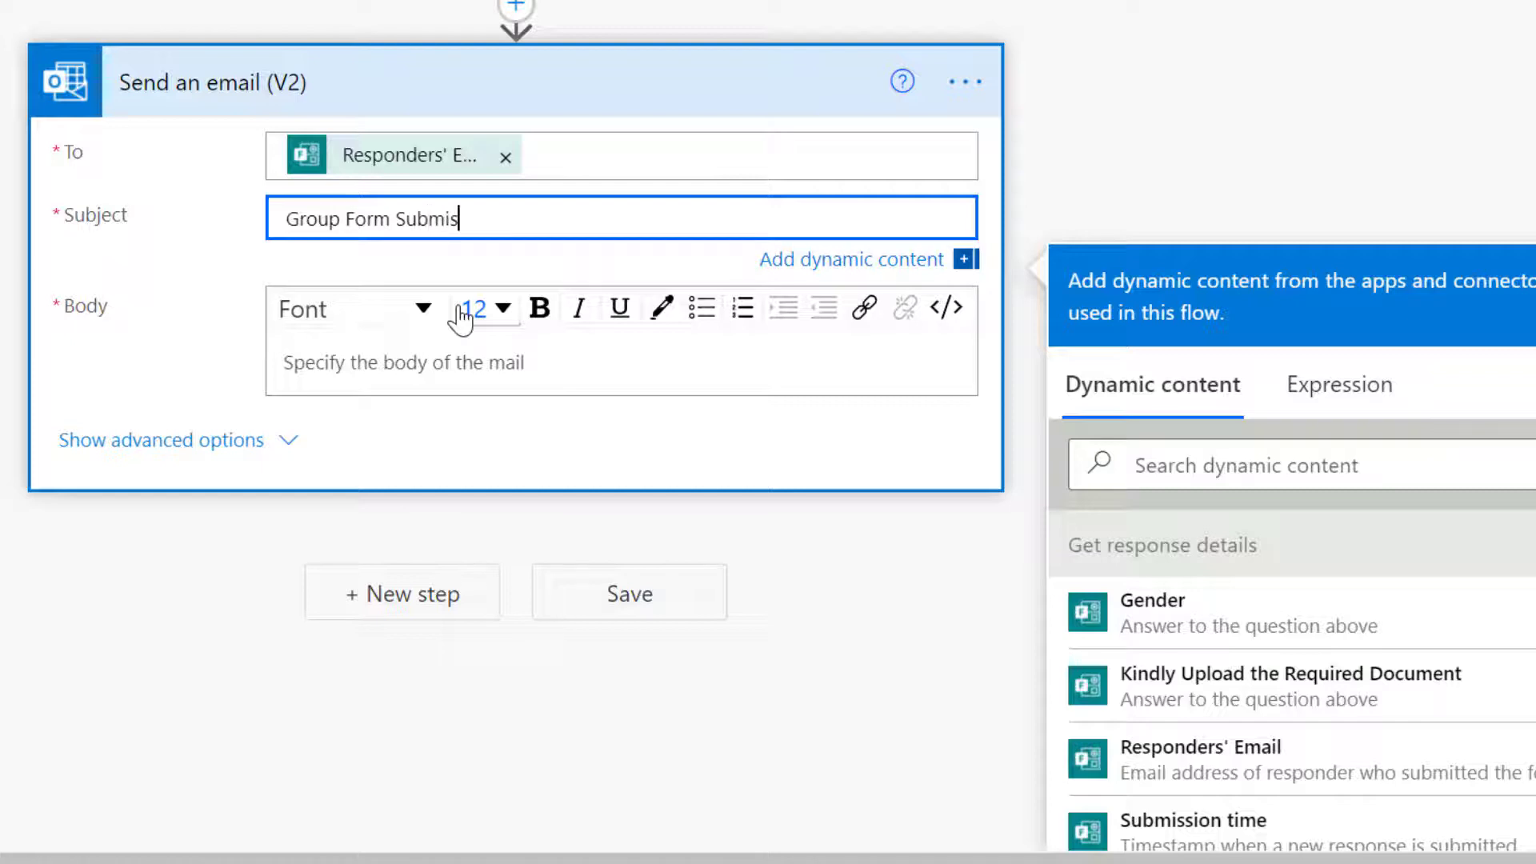
text(sion)
click(357, 362)
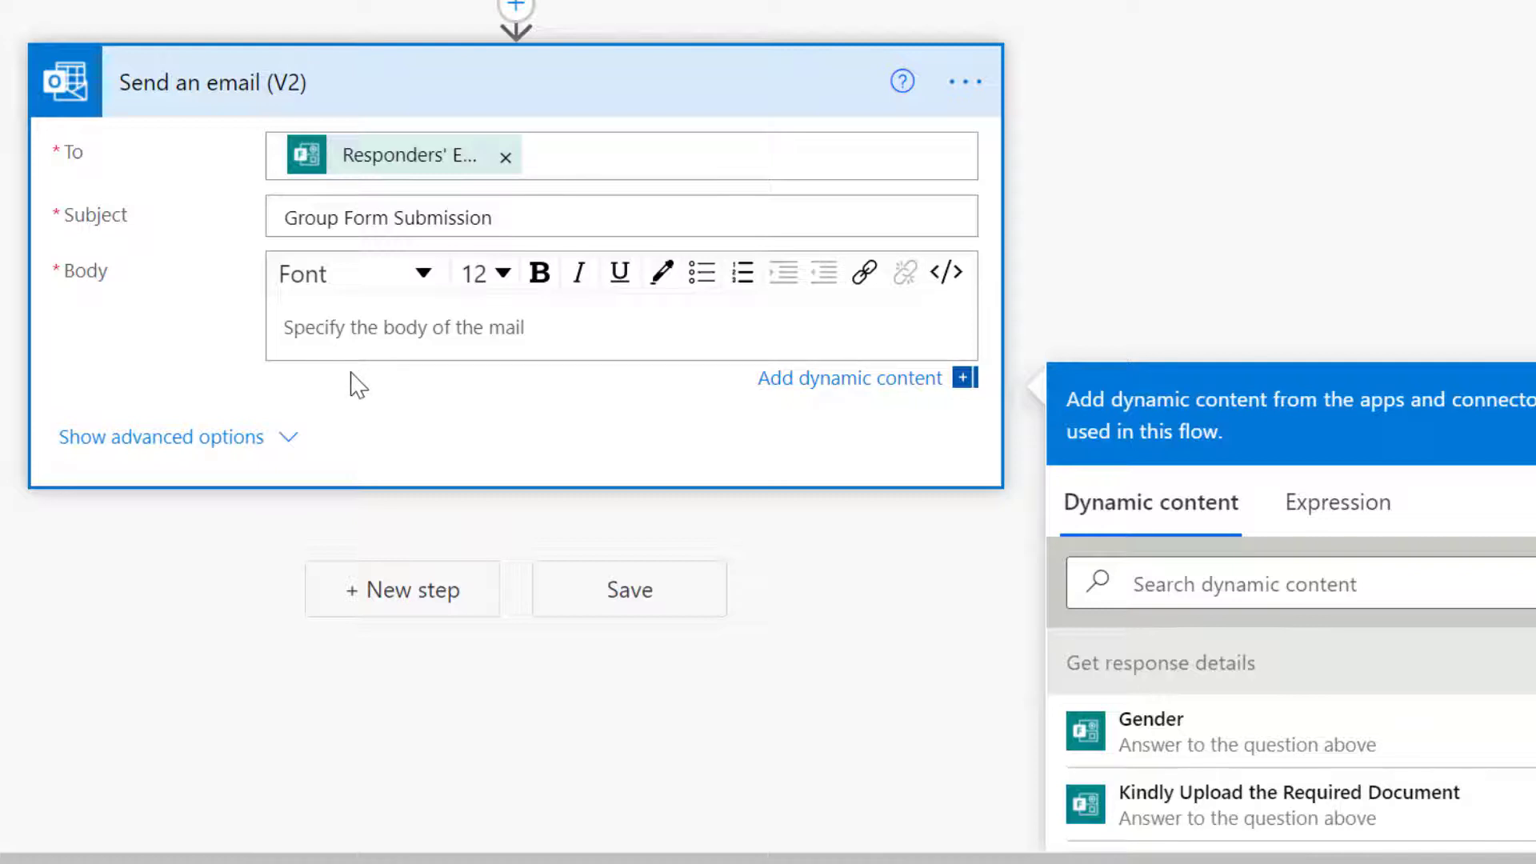
text(Hi,)
key(Return)
key(Return)
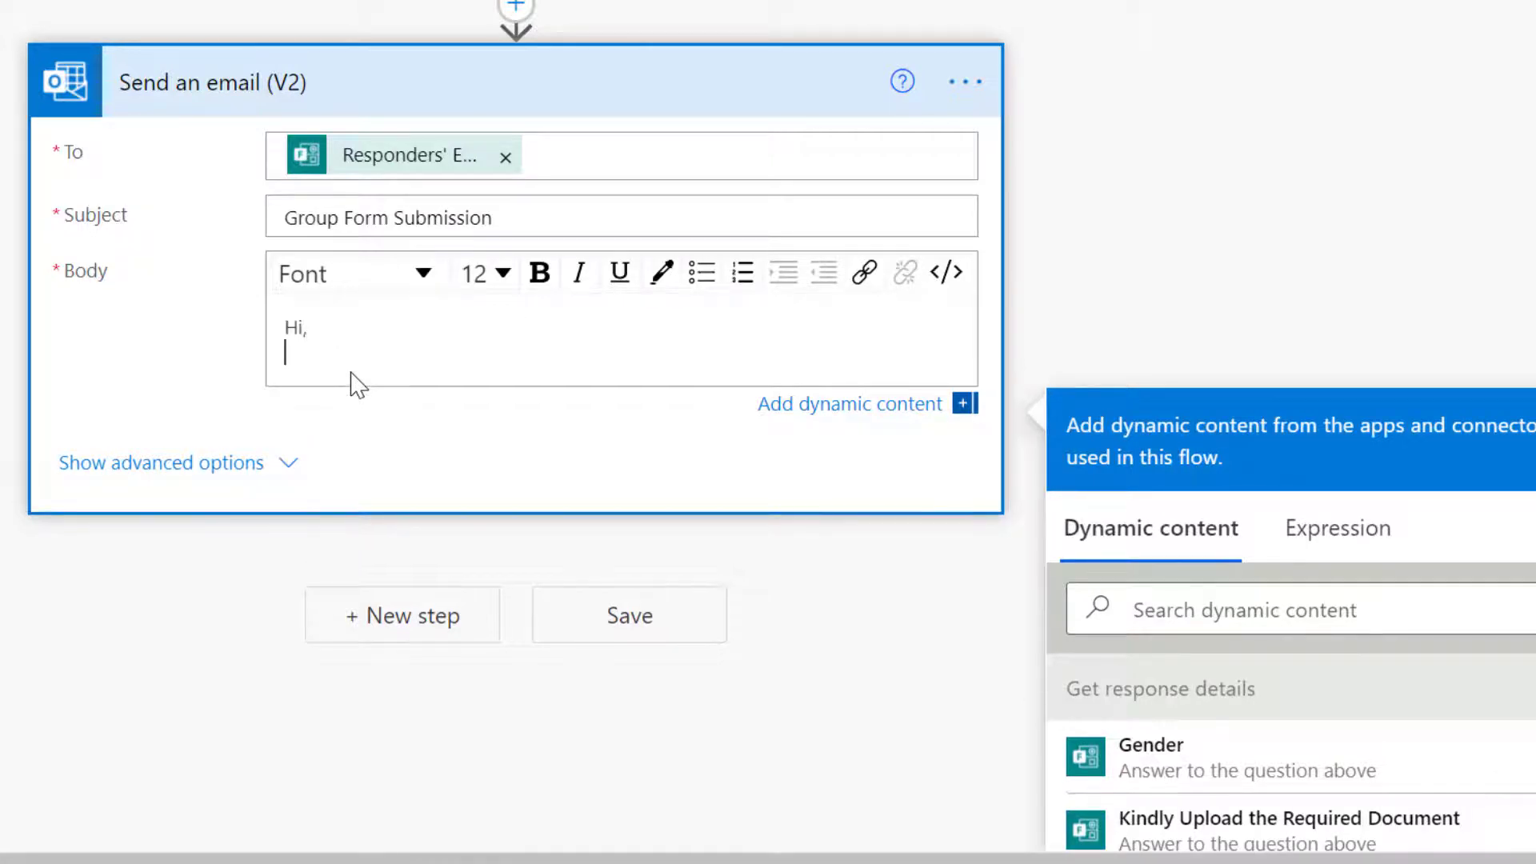
text(Please find)
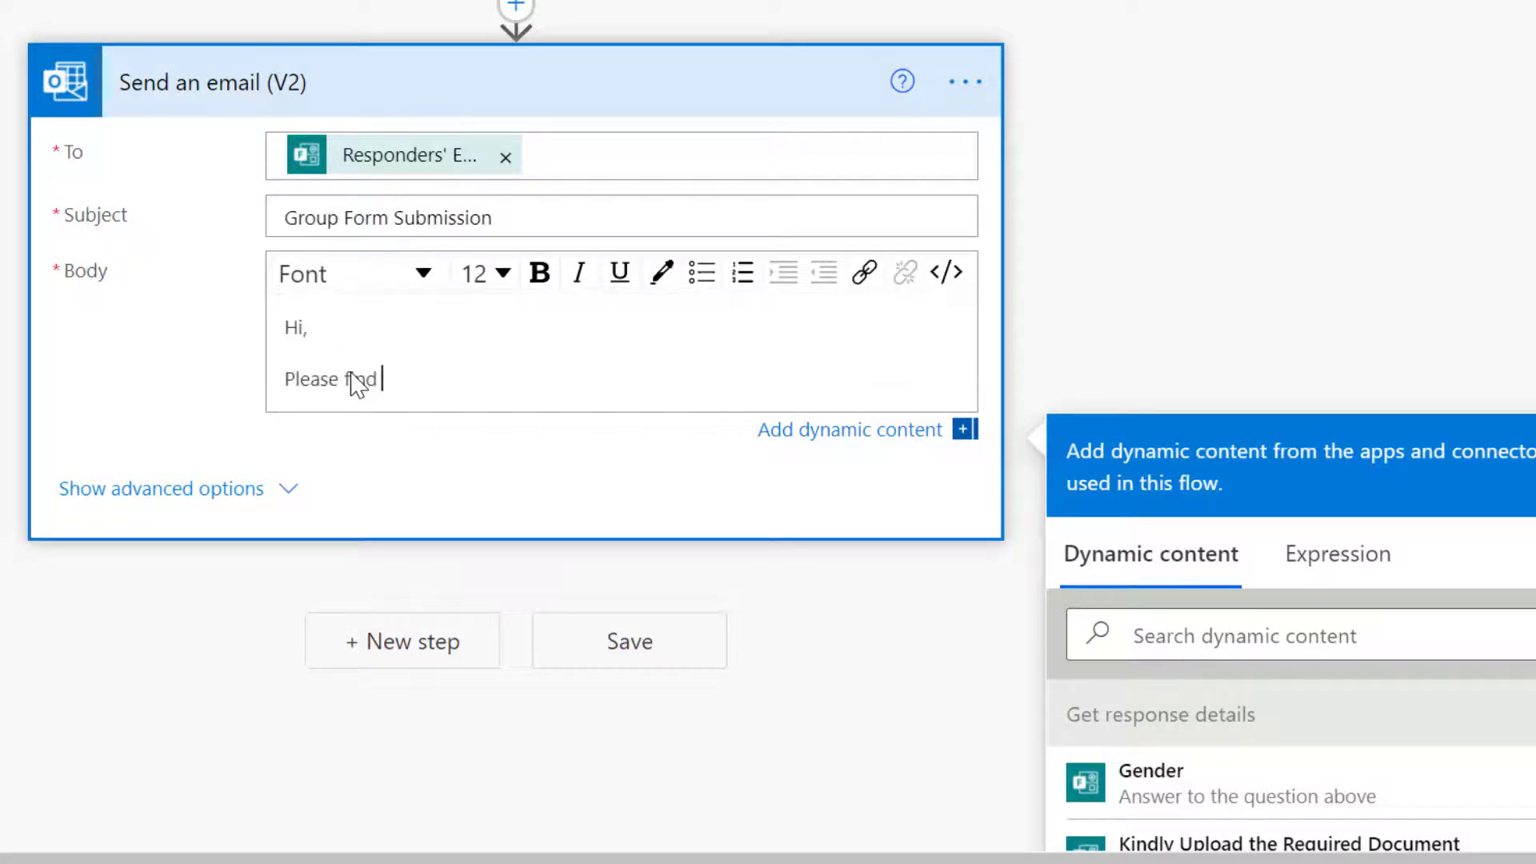
text( the detai)
key(ctrl+shift+Left)
key(ctrl+shift+Left)
key(ctrl+shift+Left)
key(ctrl+shift+Left)
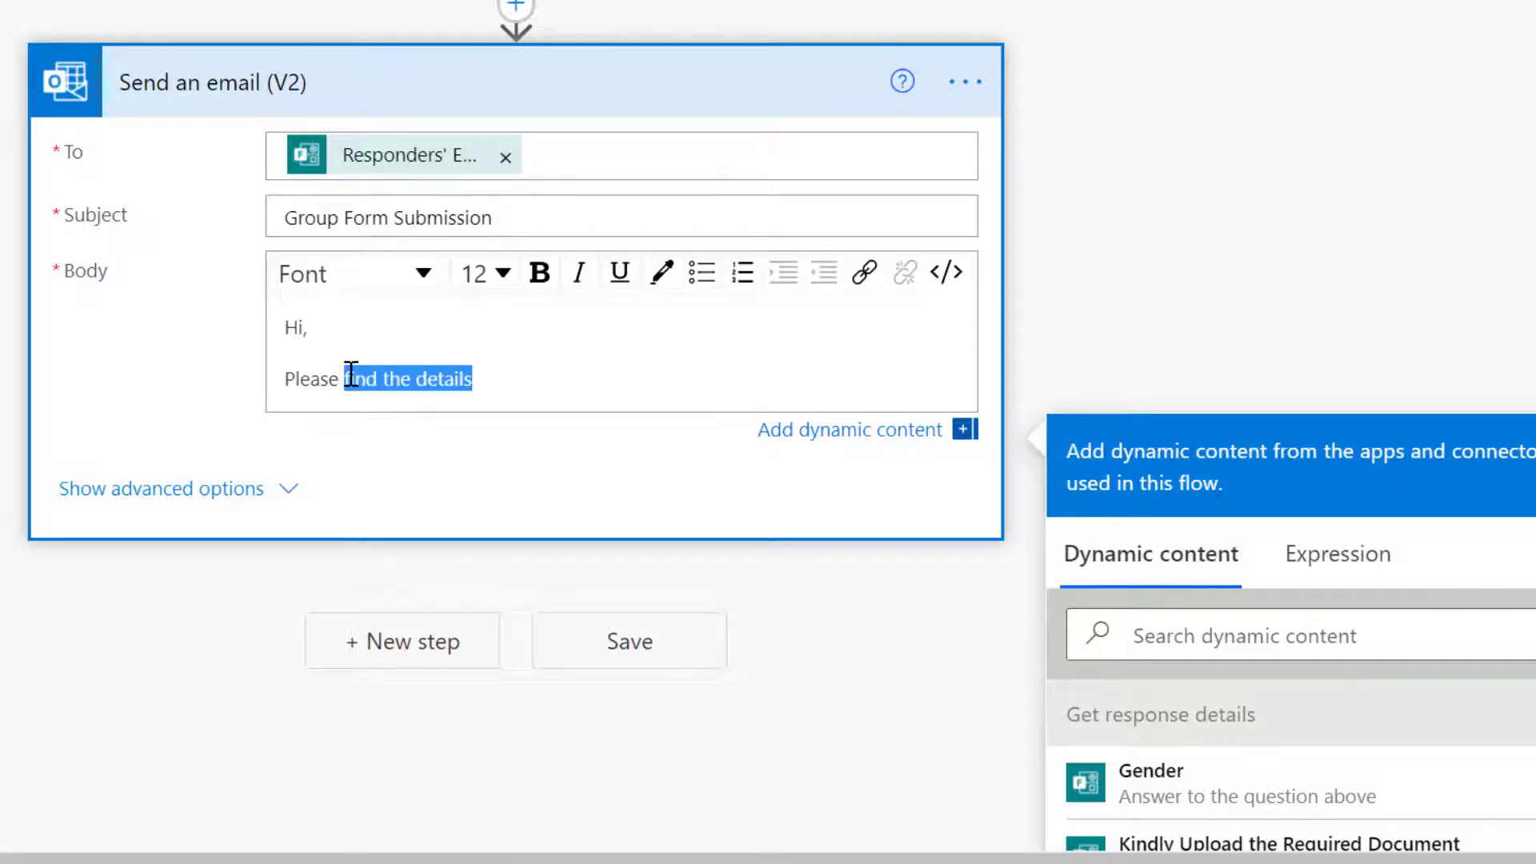
- Write "Congratulations for filling the Group Forms." and, on a new line, "Find below the selected Gender:" in the email body
text(congratulations )
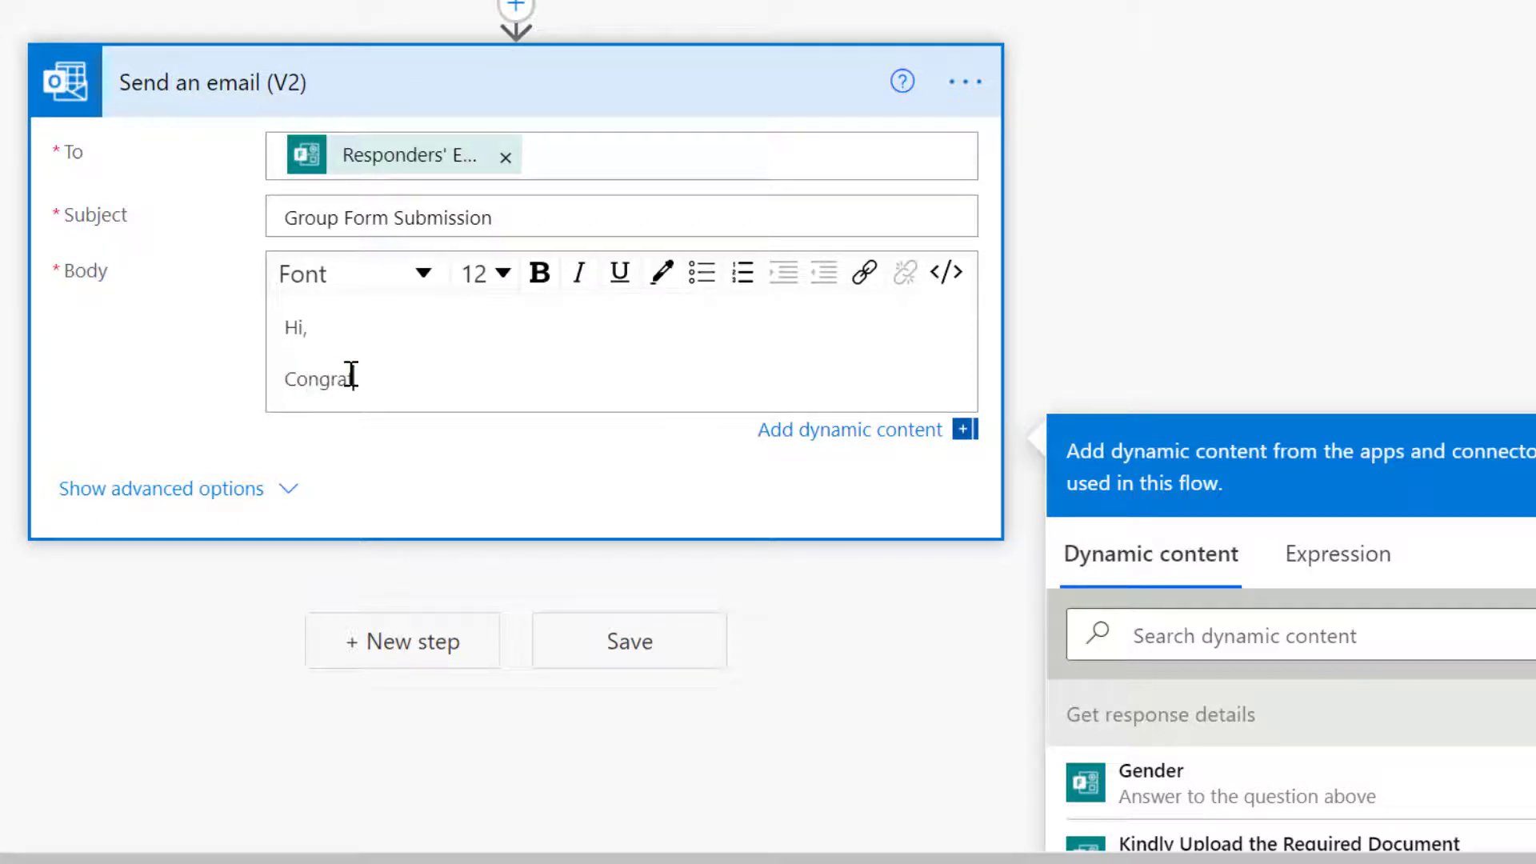
text(for filling the Gr)
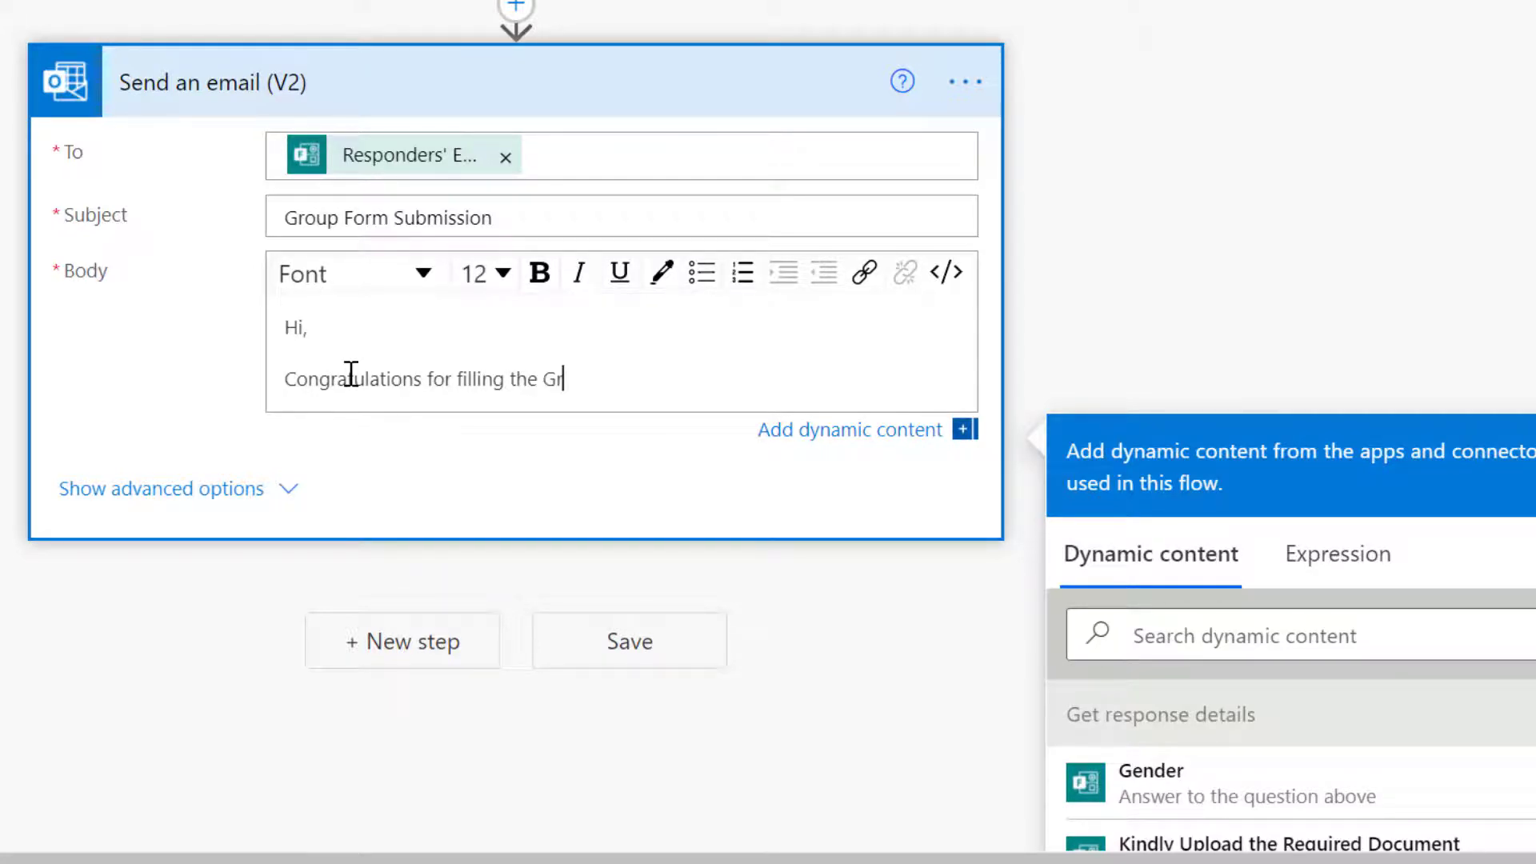
text(oup Forms.)
key(Return)
text(F)
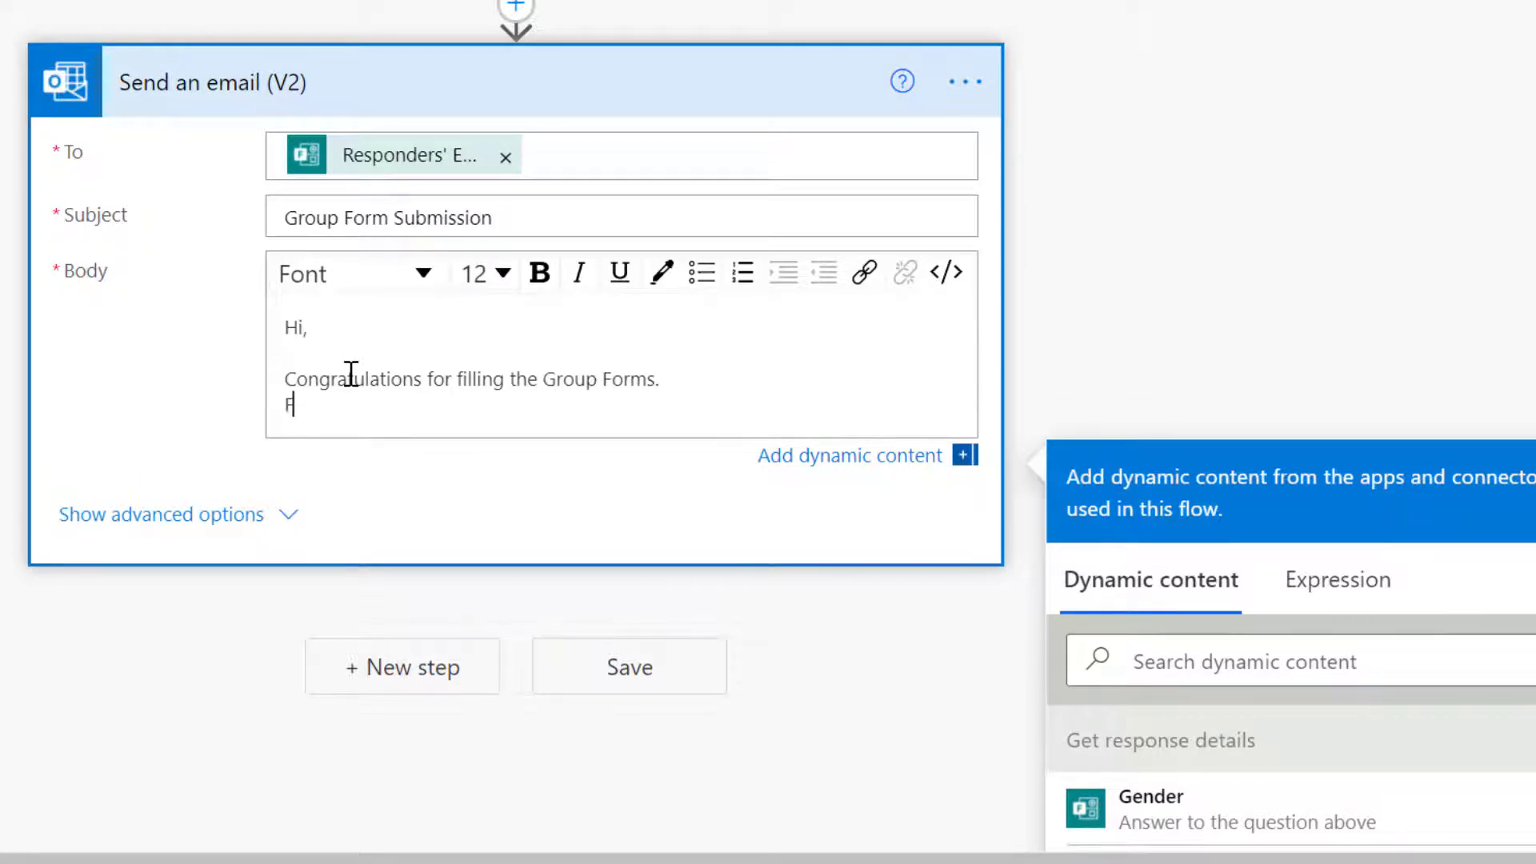
text(ind below the sele)
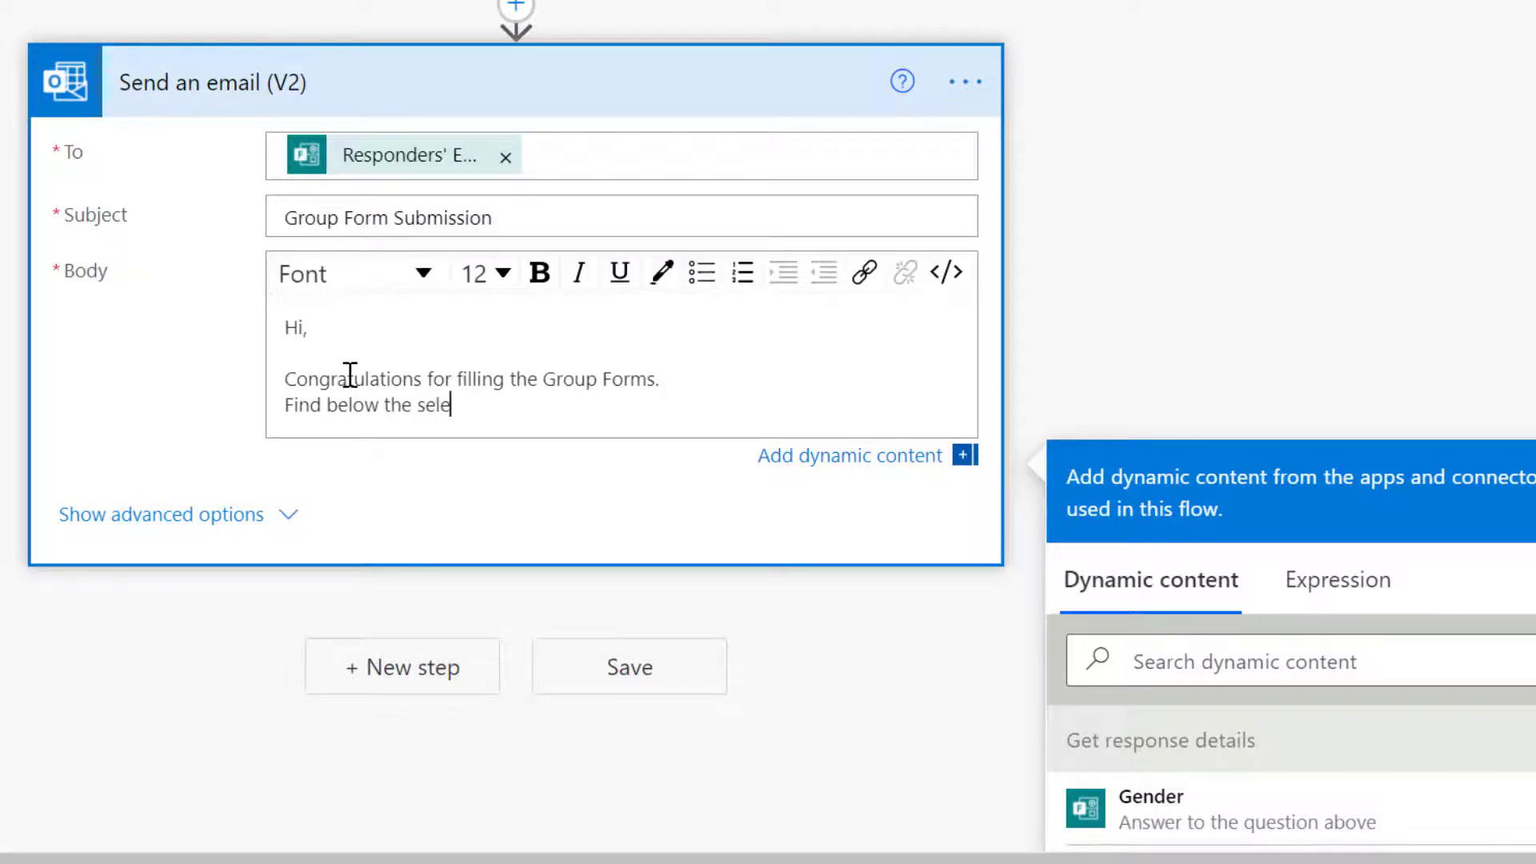
text(cted Gender)
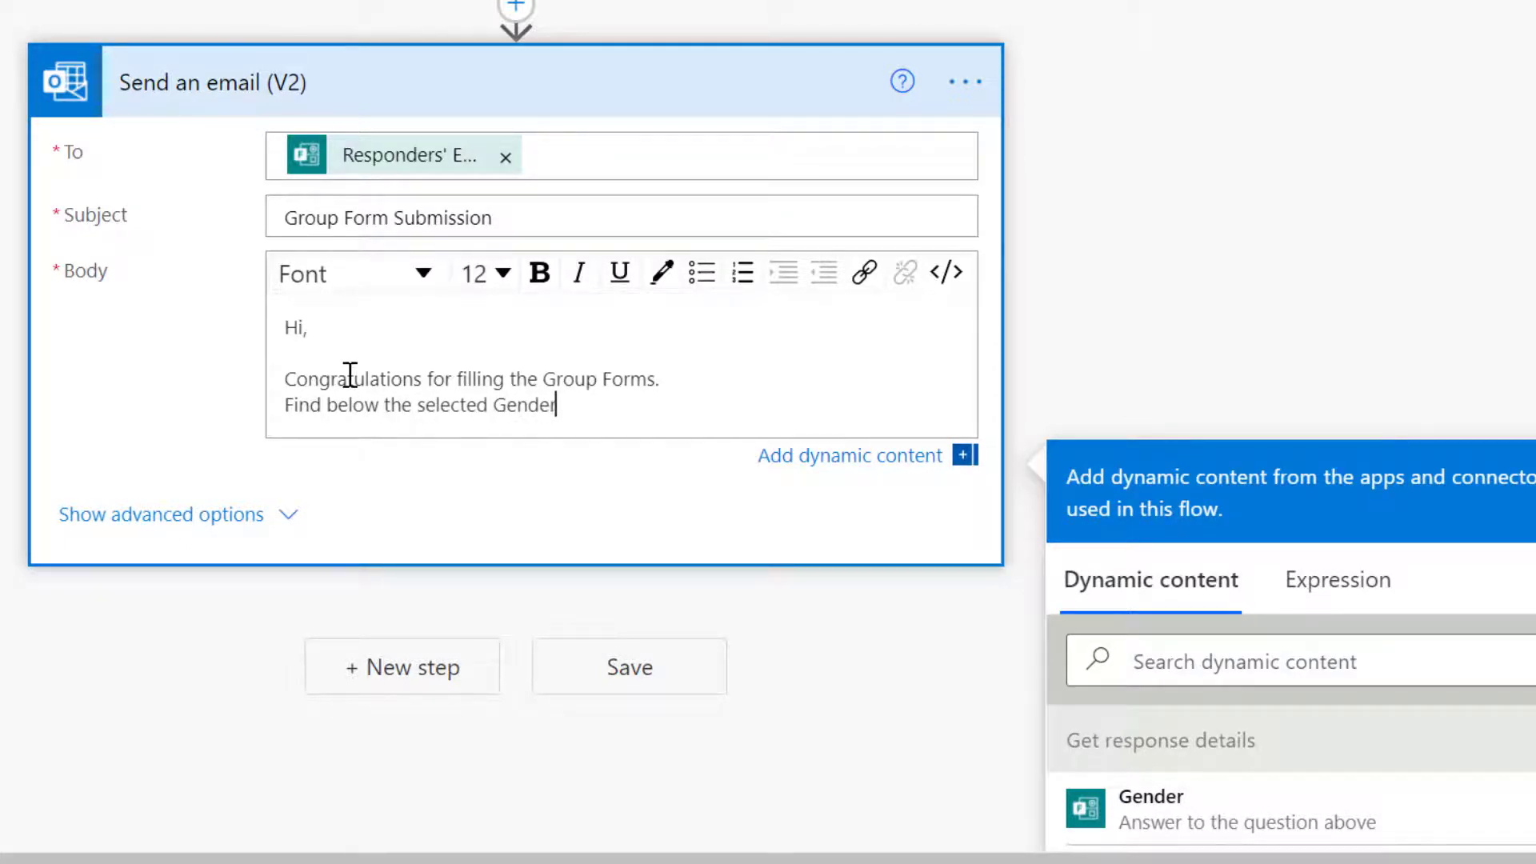
text(:)
key(Return)
key(Return)
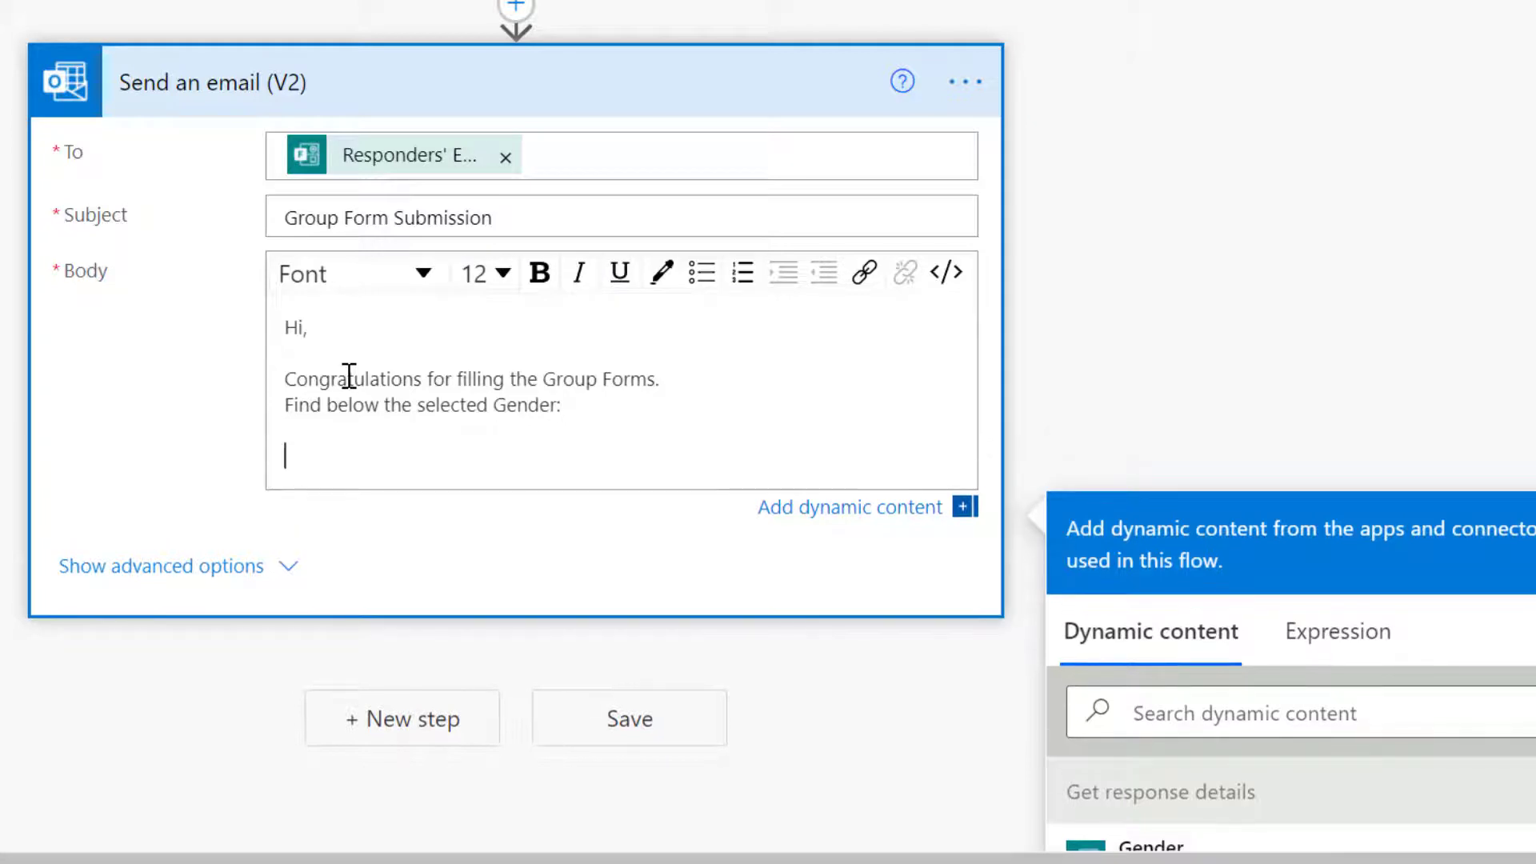
- Add a closing body line "Gender:" followed by the dynamic Gender answer from Get response details
text(gende)
key(Delete)
text(G)
click(400, 455)
scroll(1348, 315, down, 4)
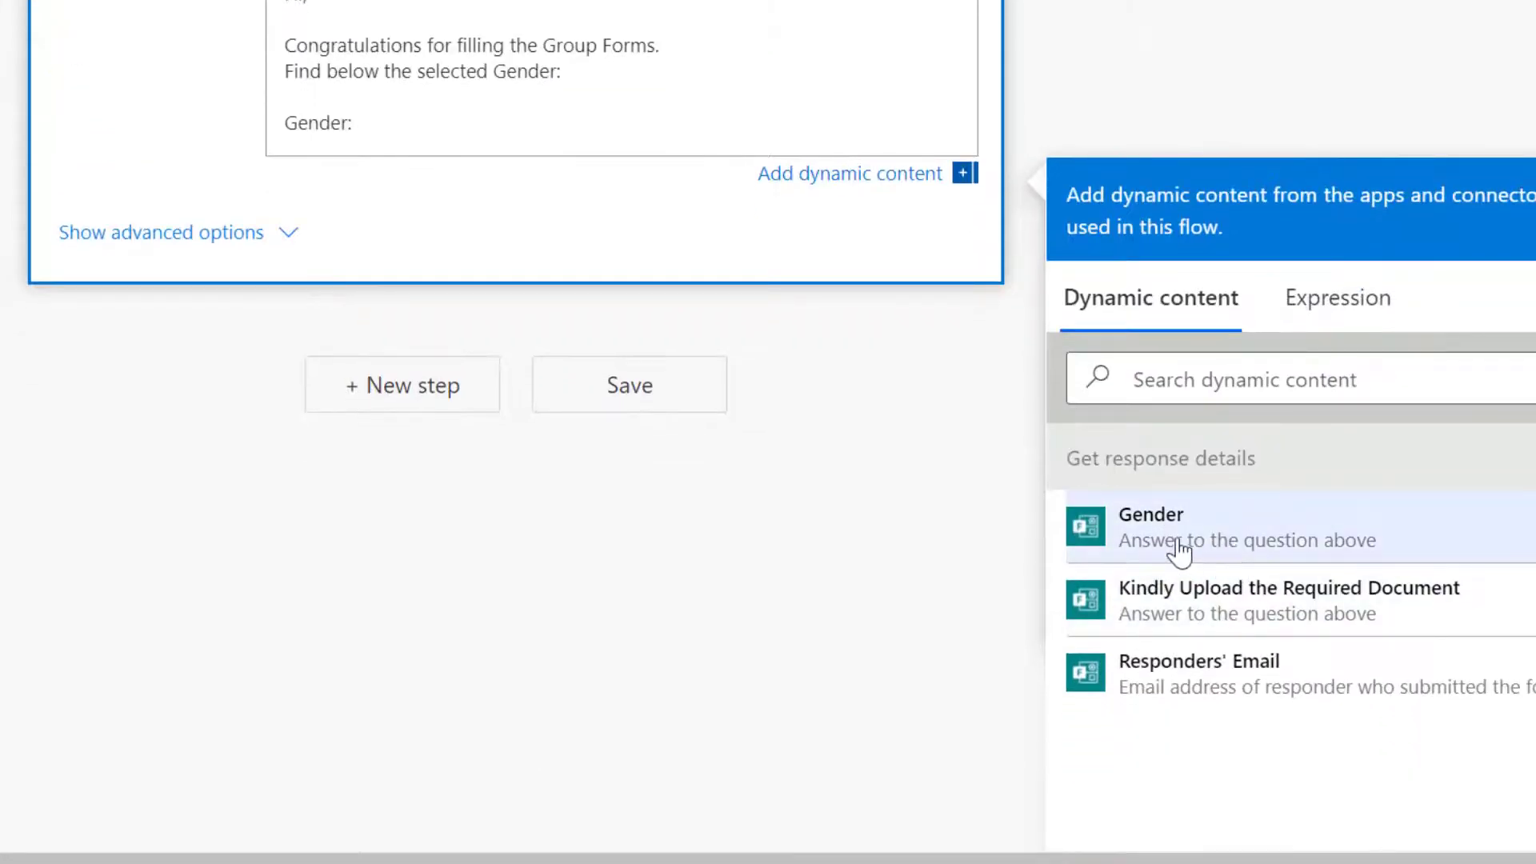
click(1174, 535)
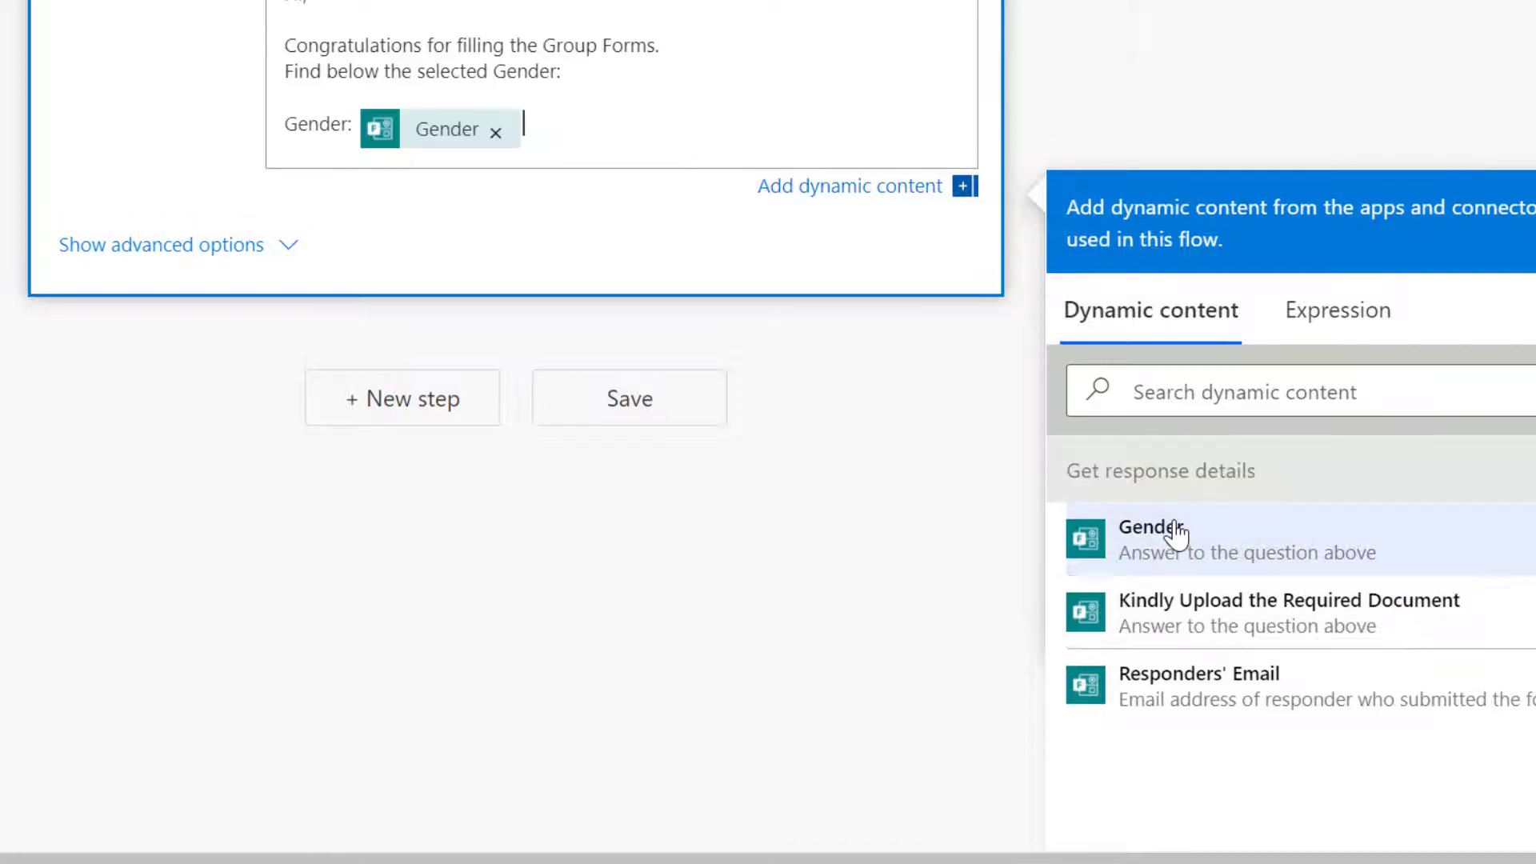
- Show the email action's advanced options and set its Importance to Normal
scroll(192, 360, down, 2)
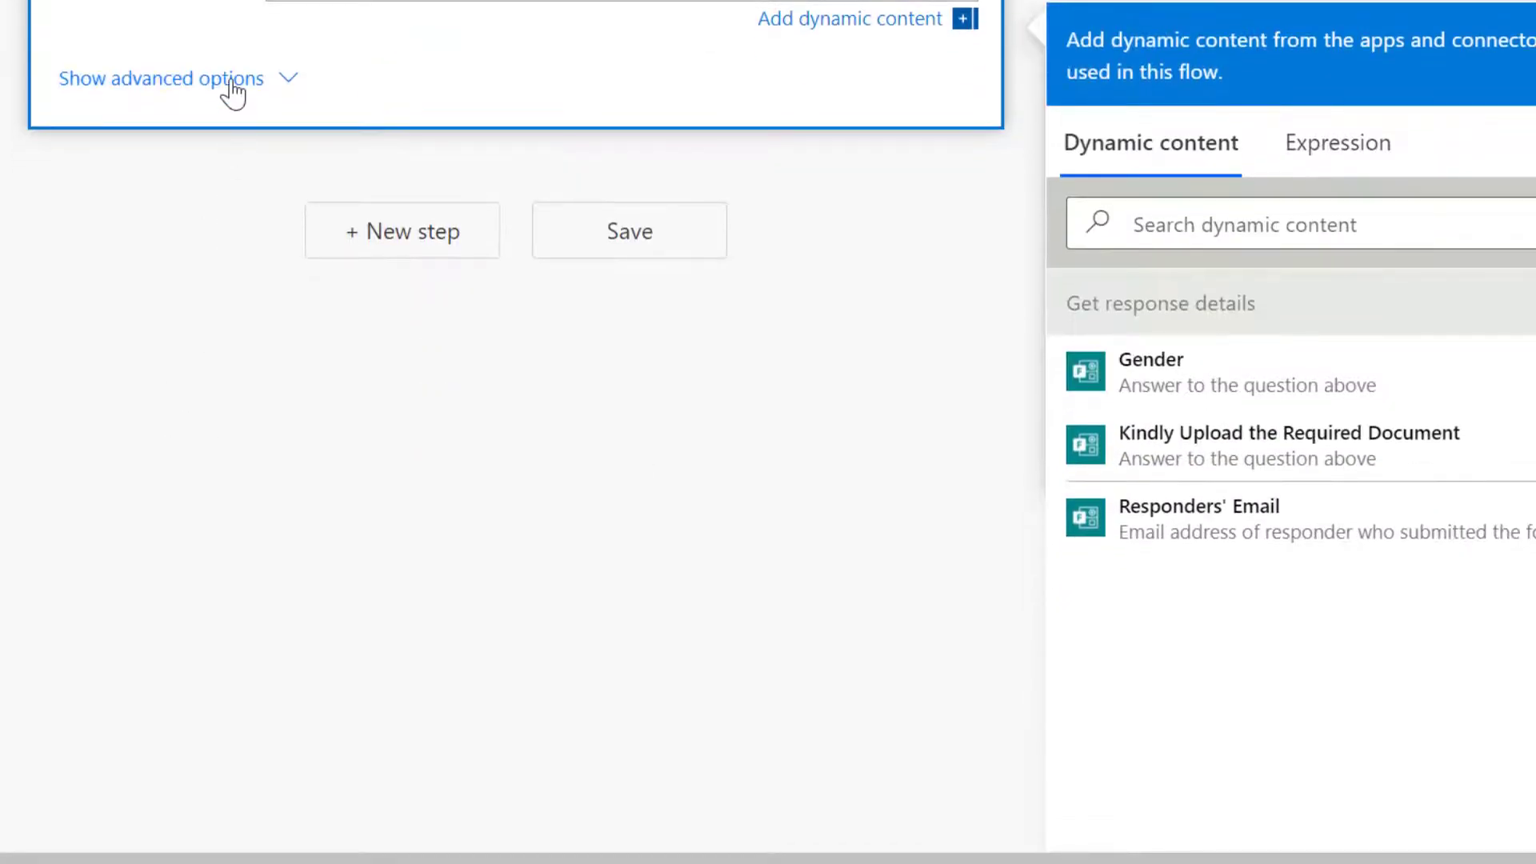
click(232, 92)
scroll(199, 501, down, 5)
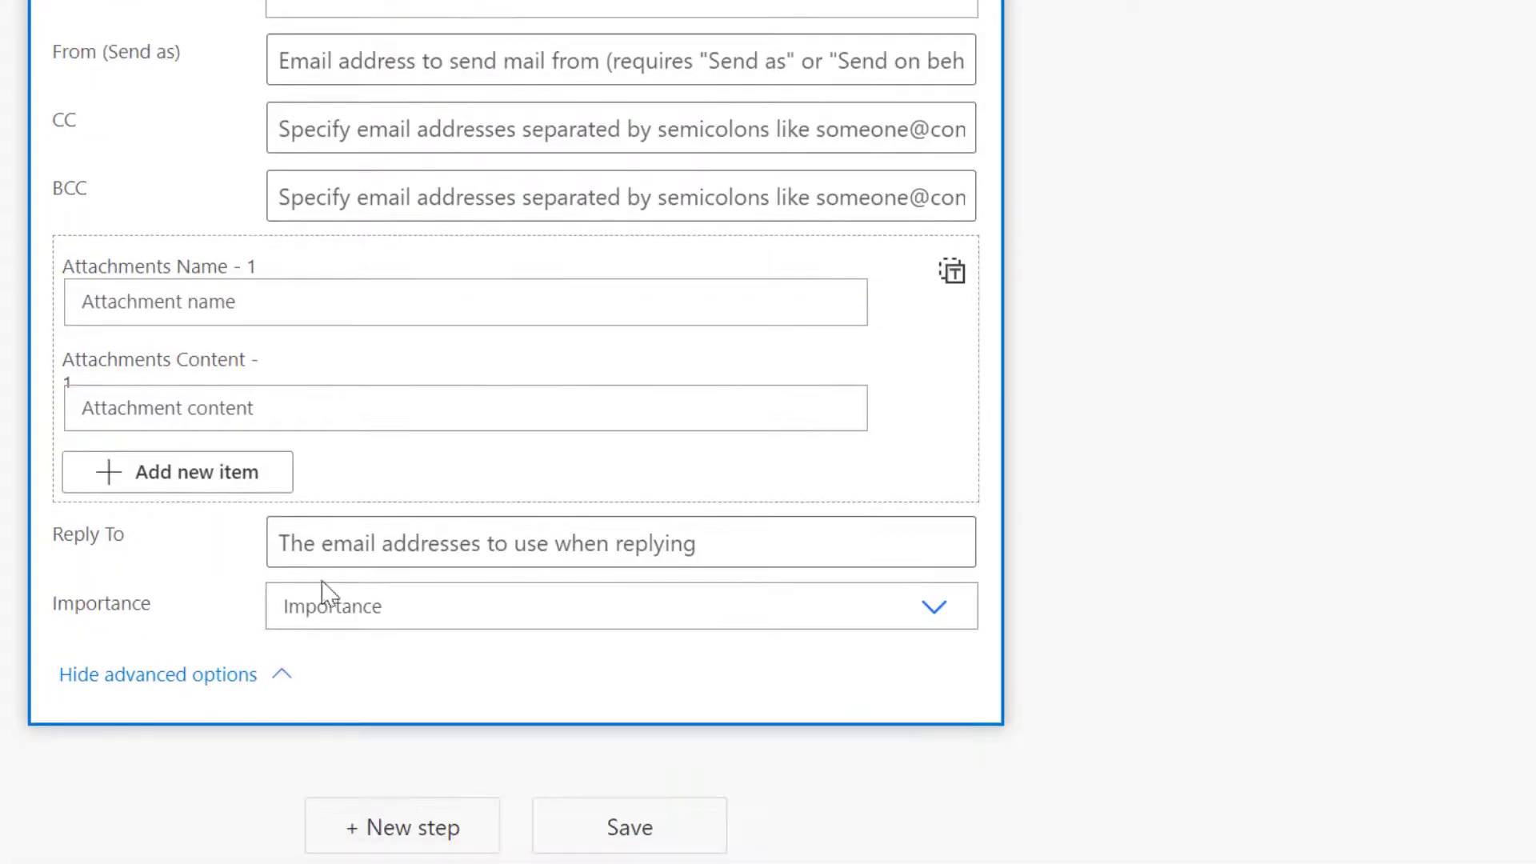
click(477, 604)
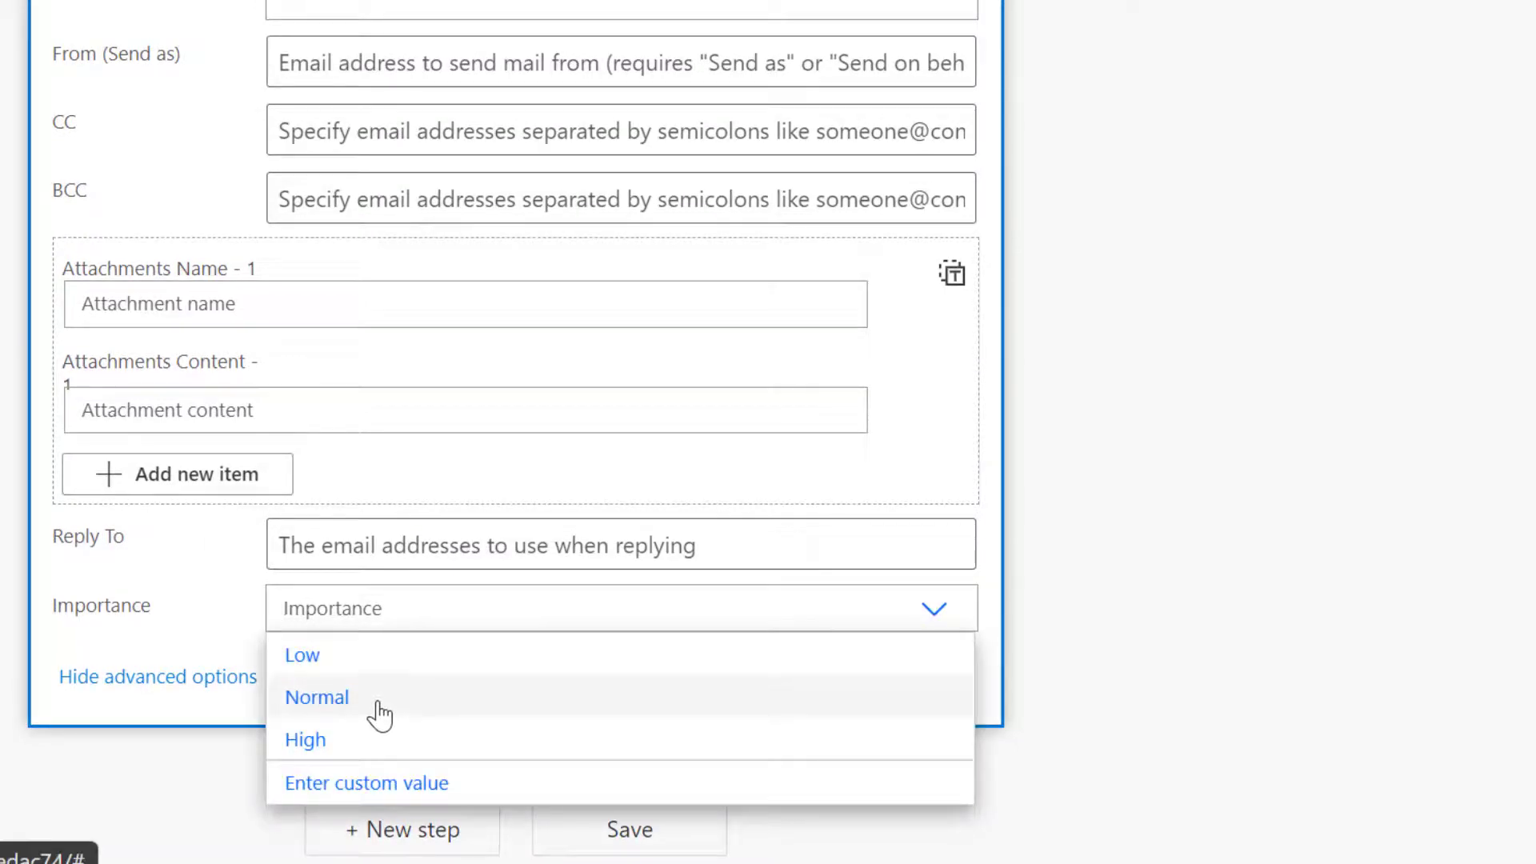
click(381, 714)
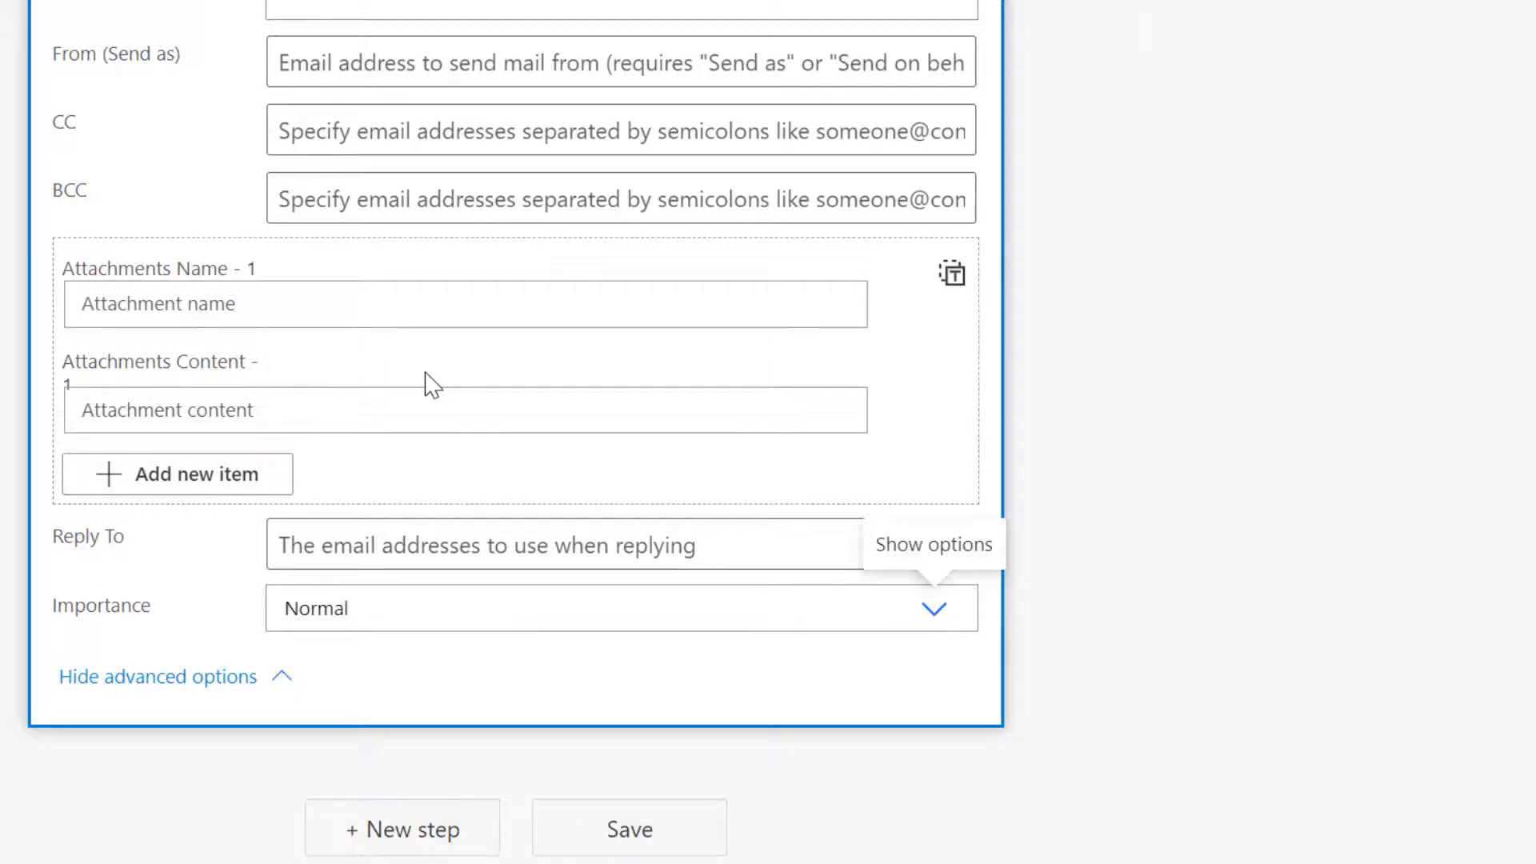
- Review the Send an email (V2) settings, collapse the action and save the flow
scroll(477, 308, up, 6)
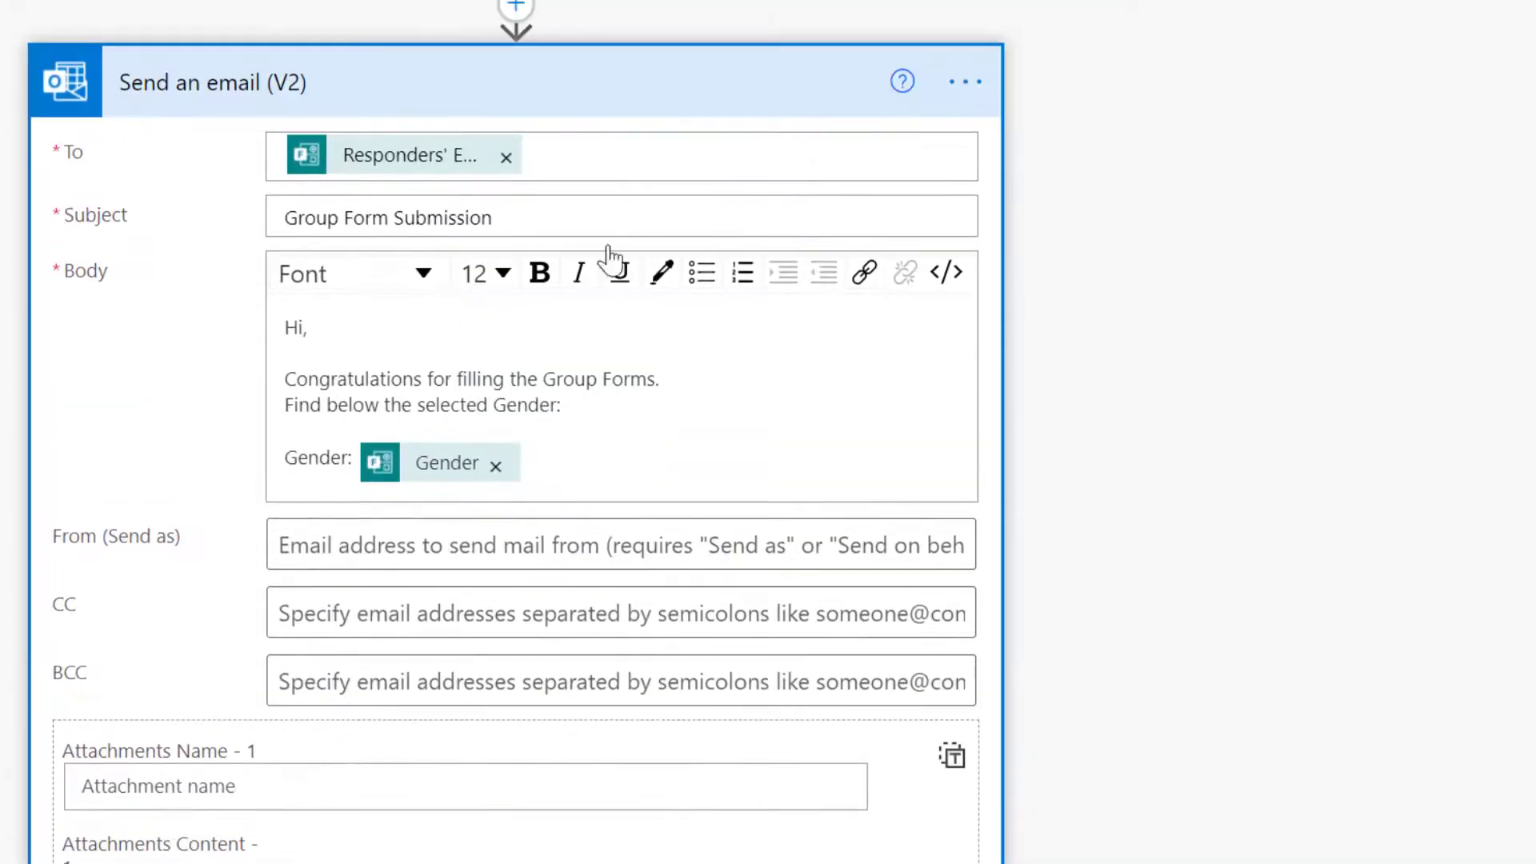
click(494, 92)
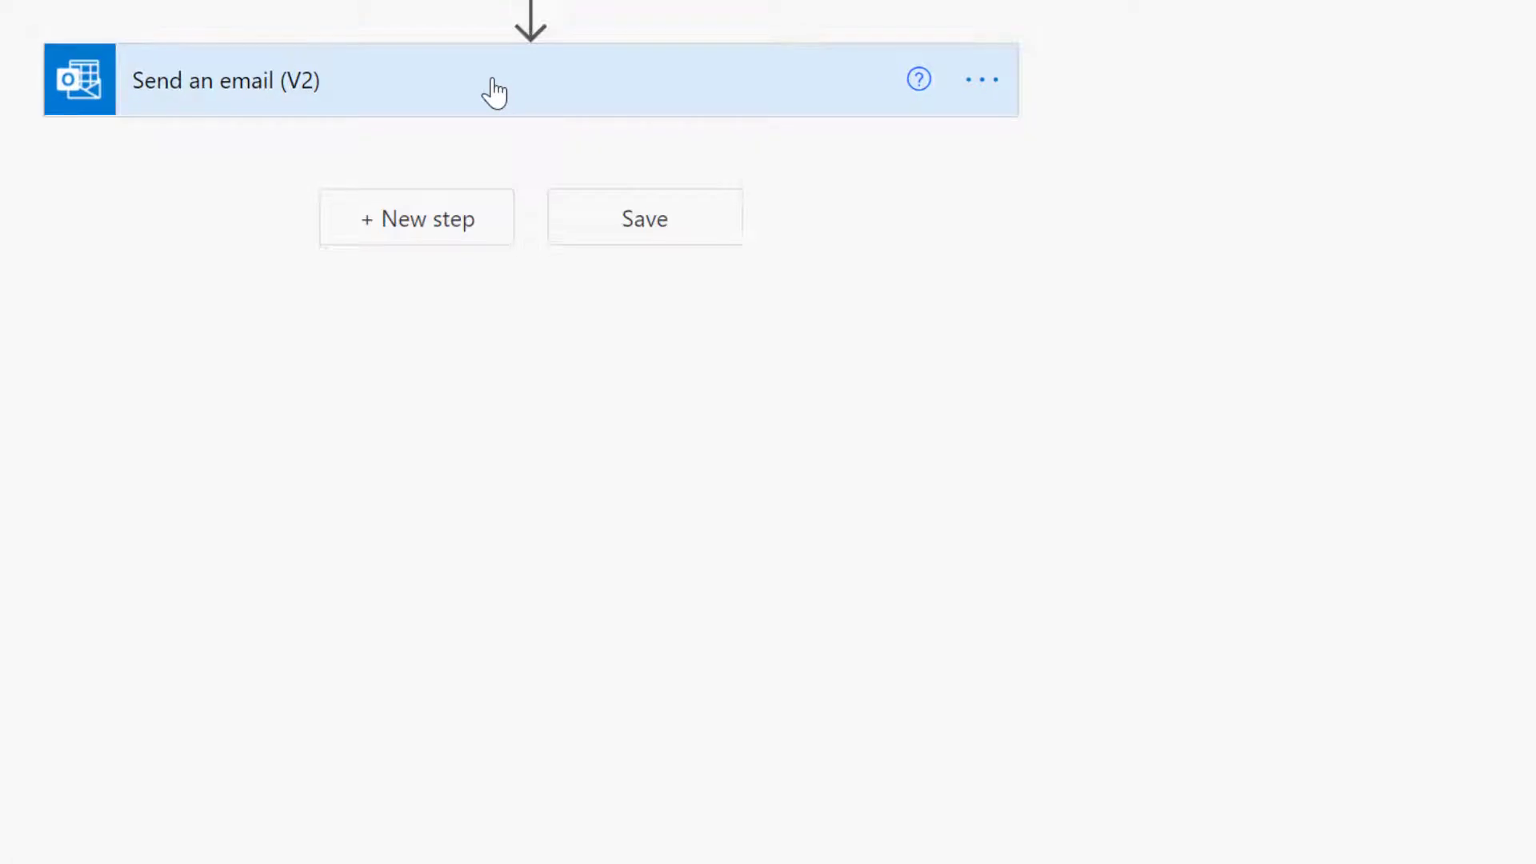
click(494, 92)
scroll(532, 147, down, 6)
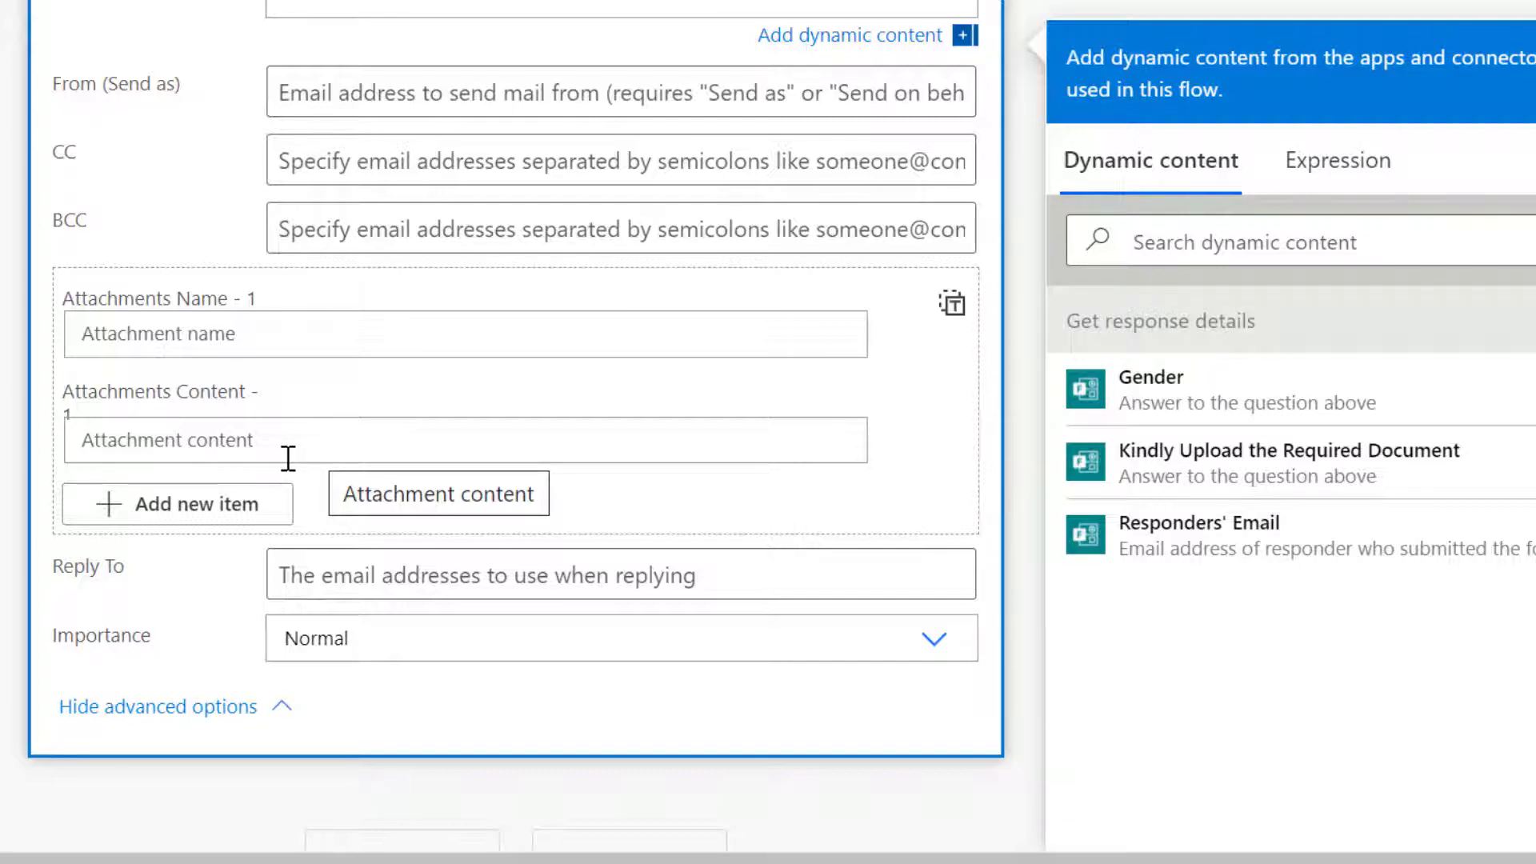
scroll(240, 453, up, 5)
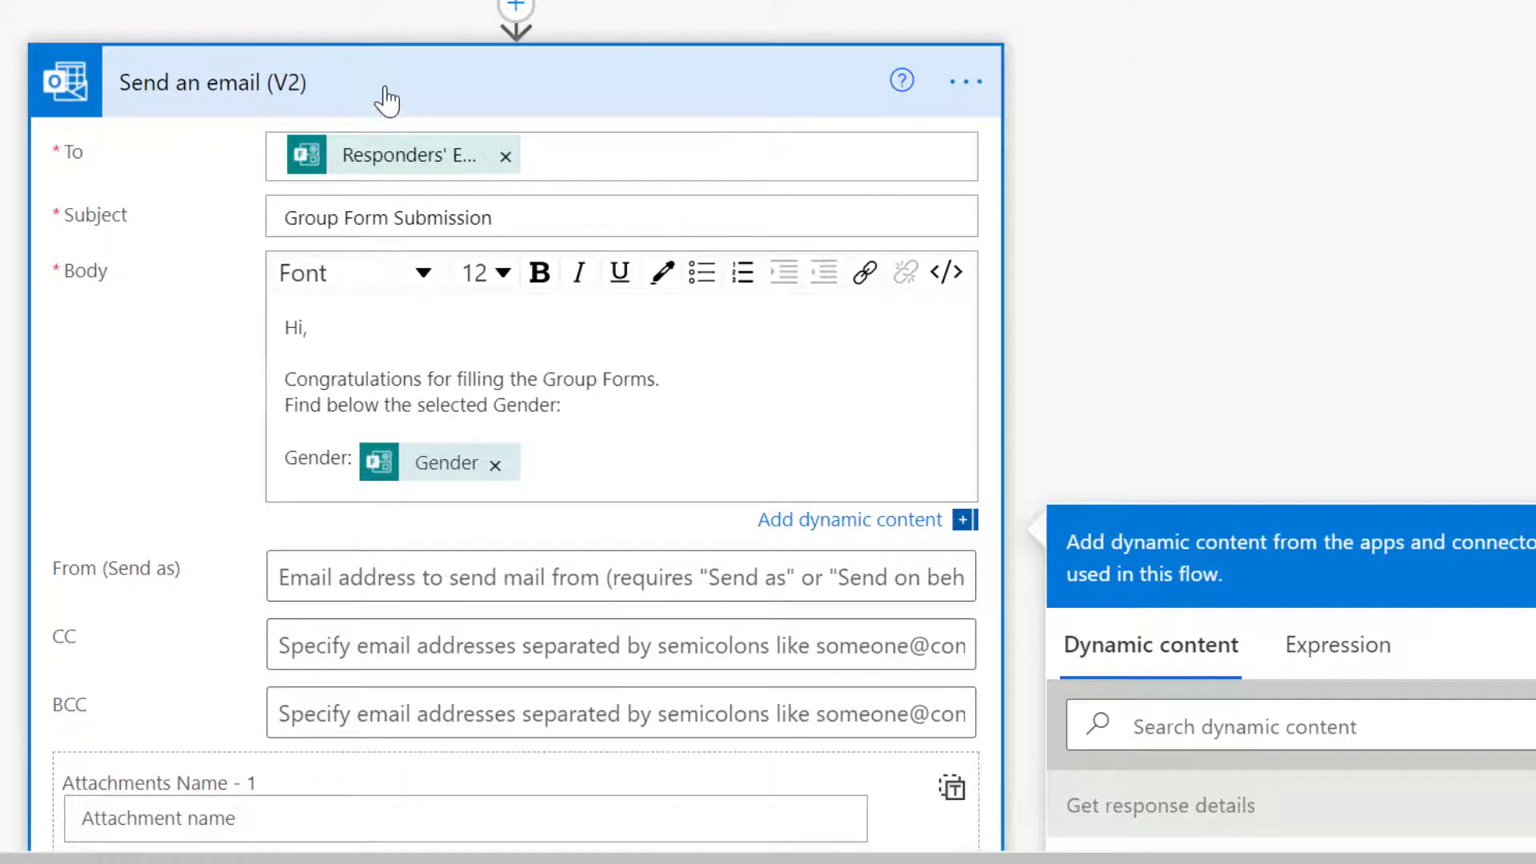
click(384, 102)
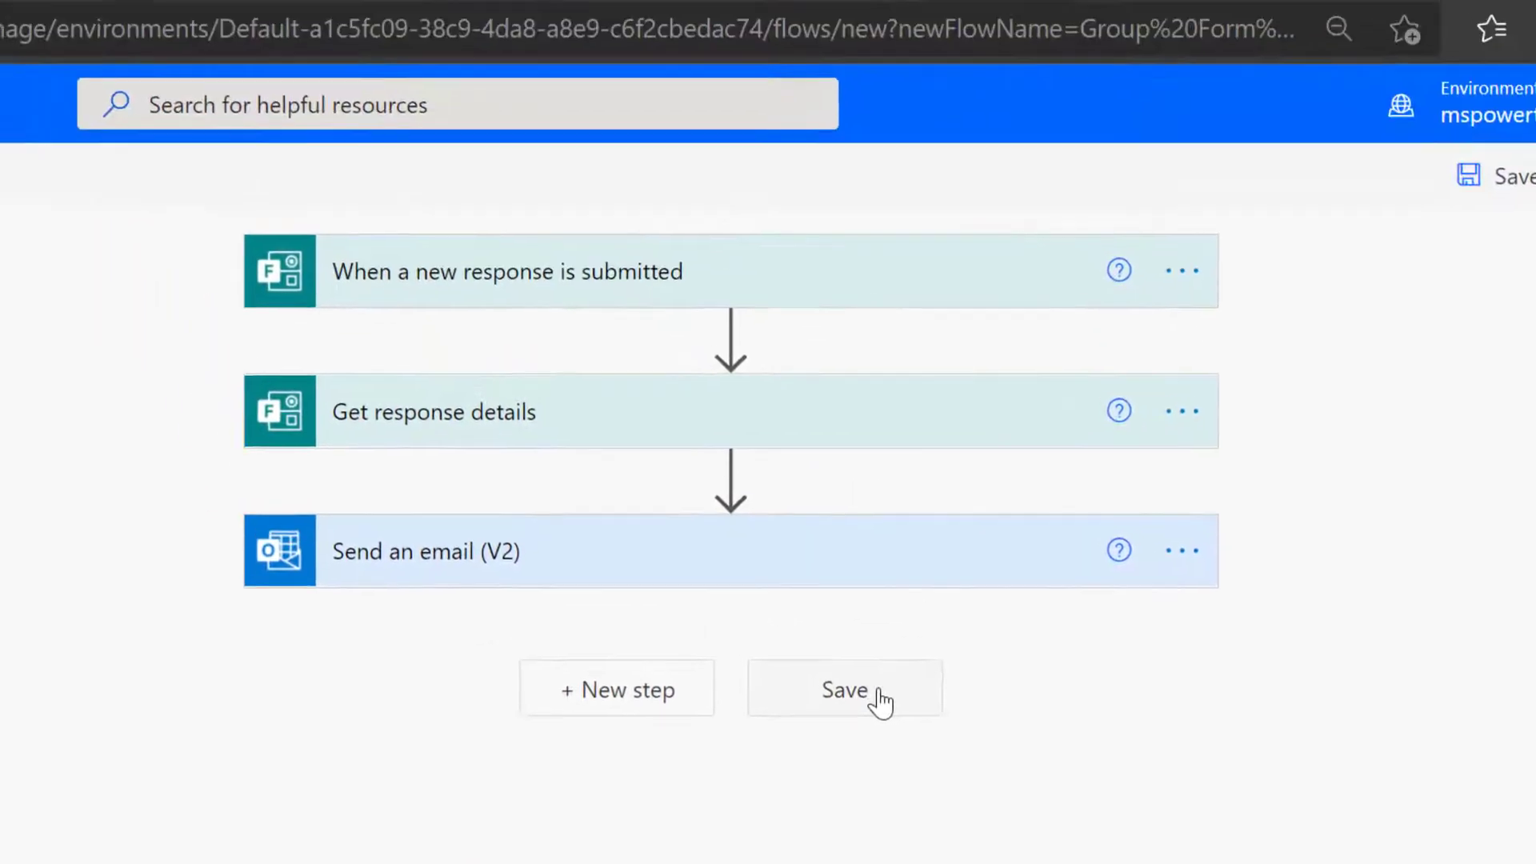
click(680, 229)
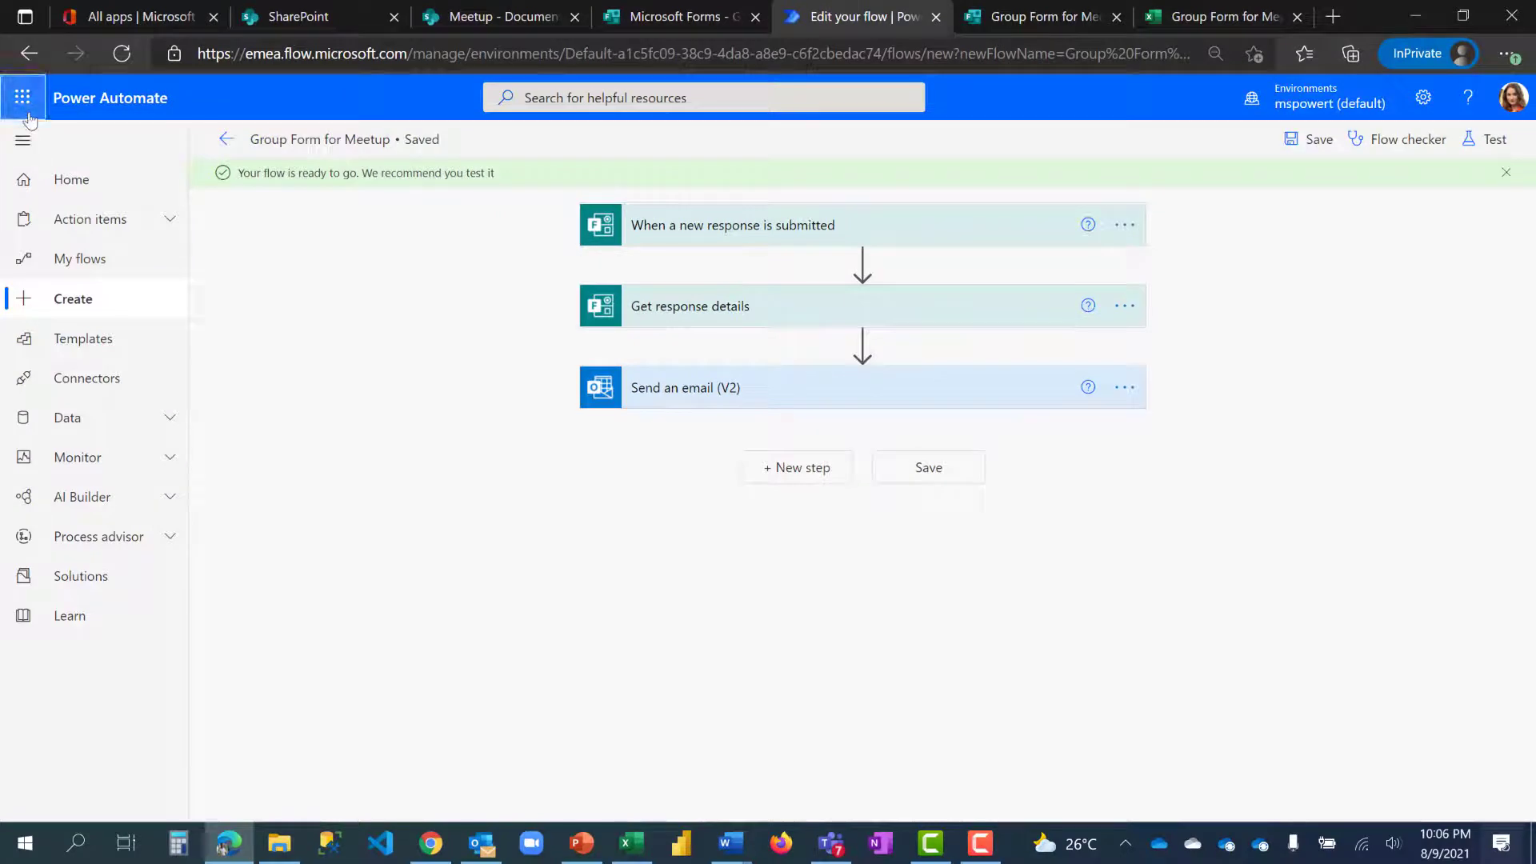
- Open Outlook in a new browser tab from the app launcher
click(29, 116)
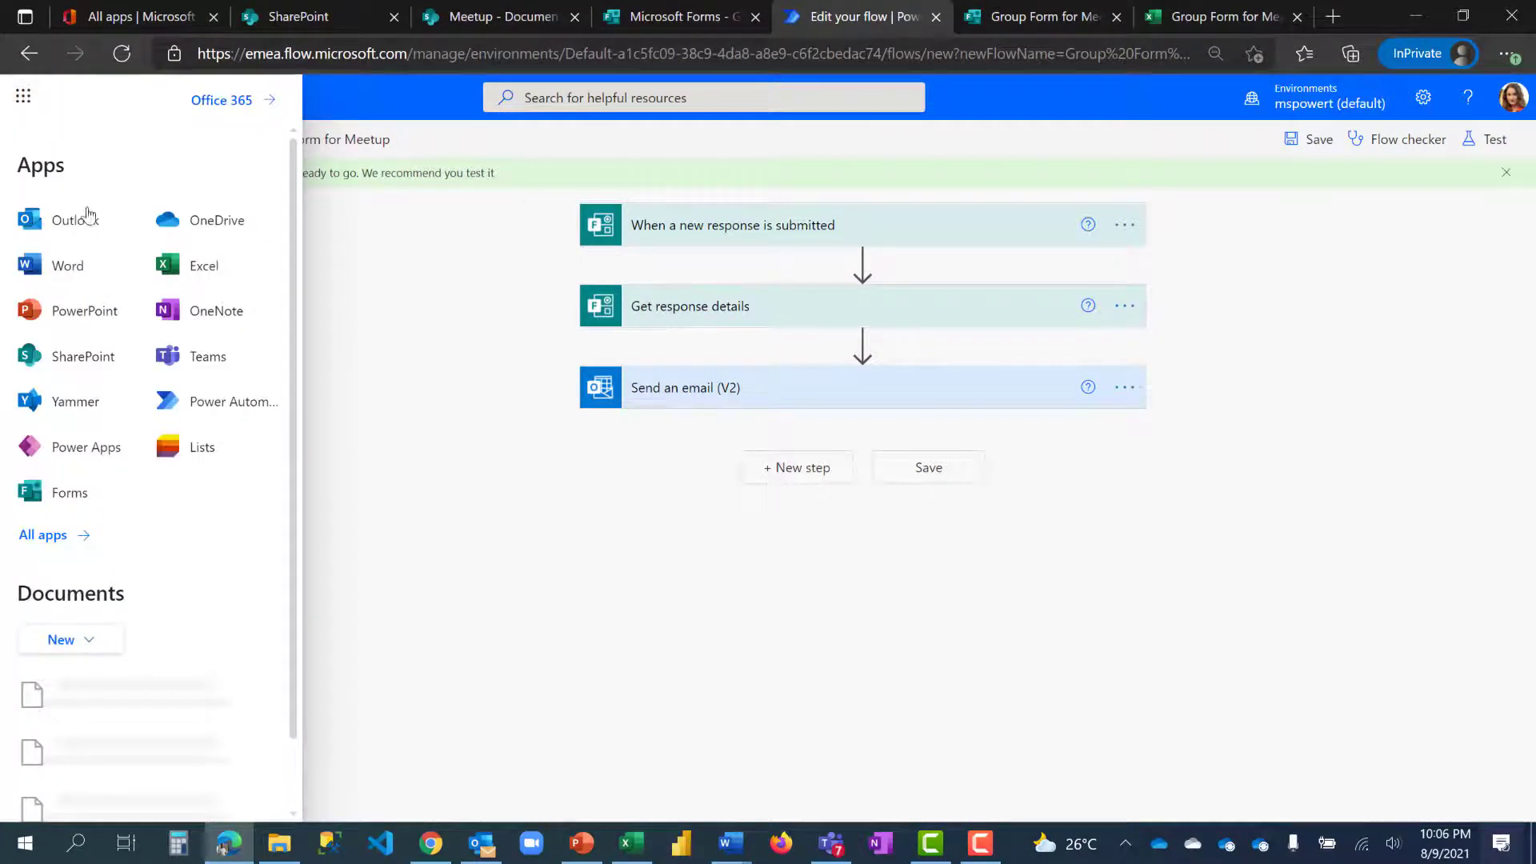
click(132, 219)
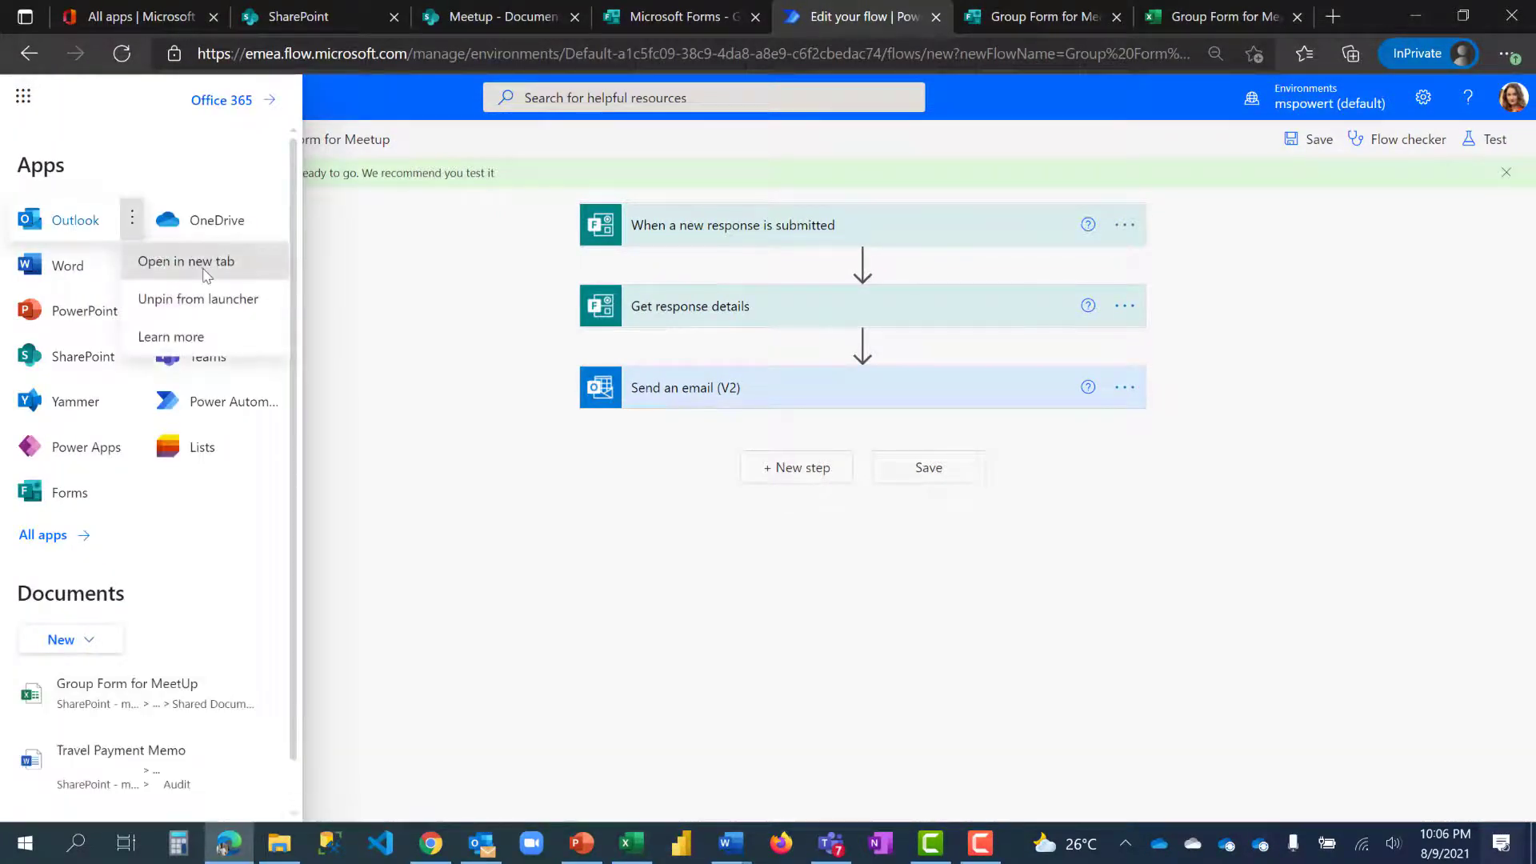
click(185, 257)
- Preview the Group Form for MeetUp and answer its Gender question with Man
click(1049, 21)
click(1288, 407)
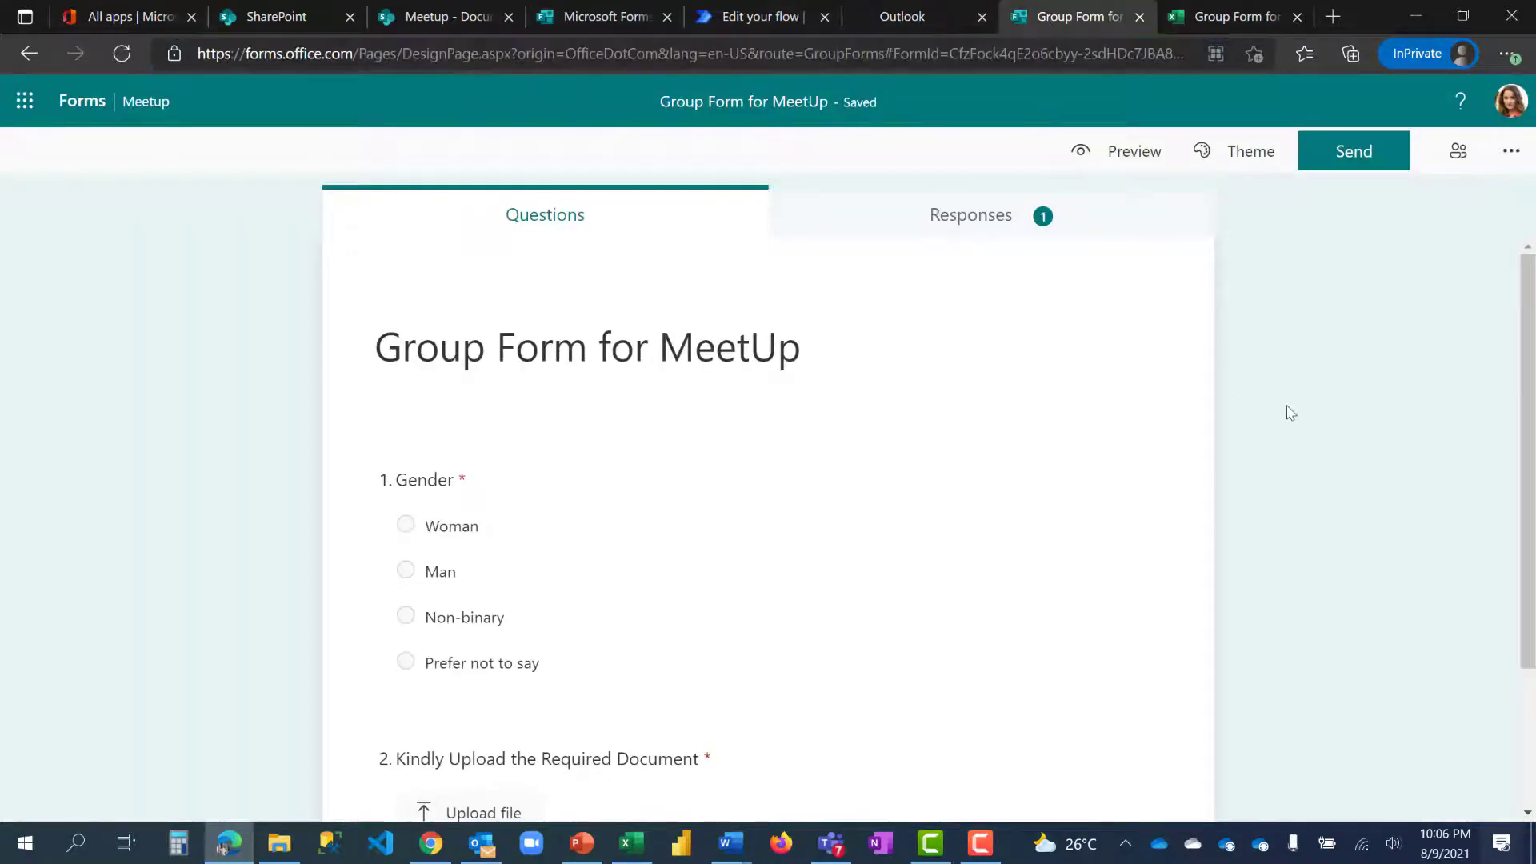
click(1125, 154)
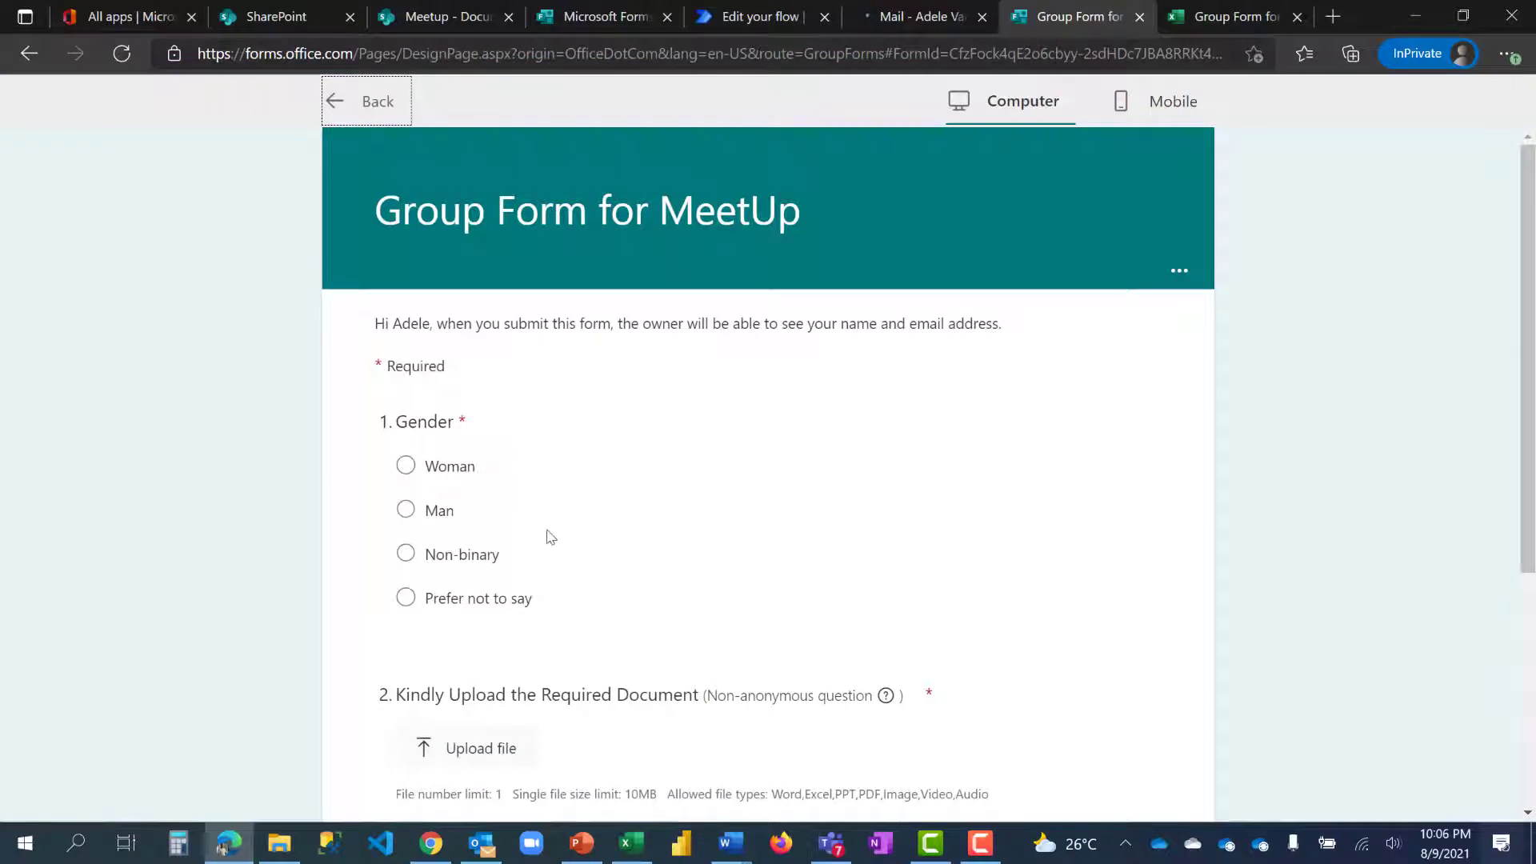
click(406, 512)
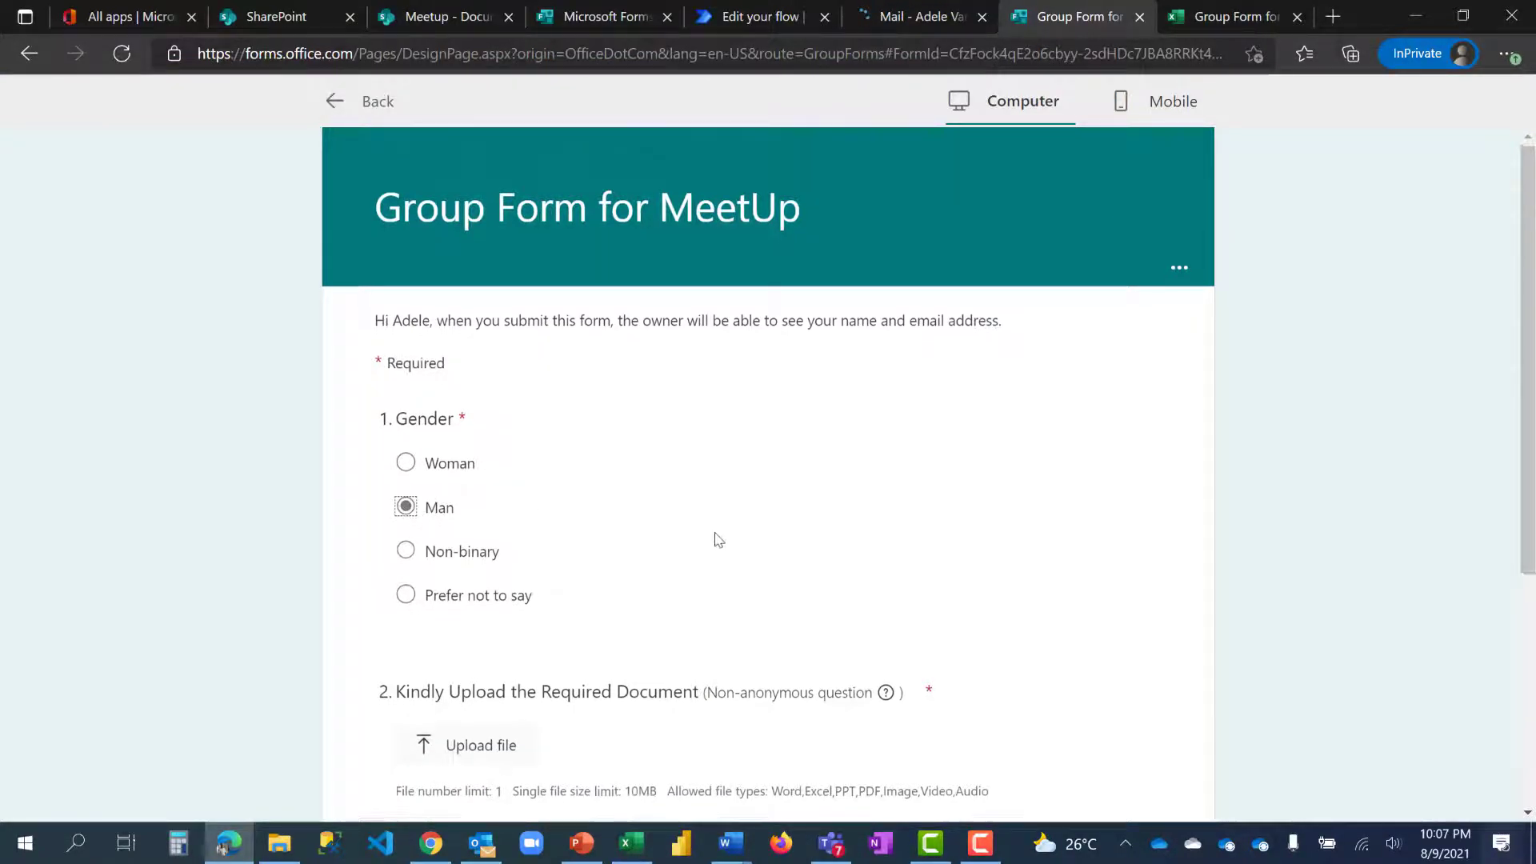
- Upload 20-data-never-sleeps-8-final-01-Resize.jpg as the required document and submit the form response
scroll(426, 560, down, 2)
click(509, 534)
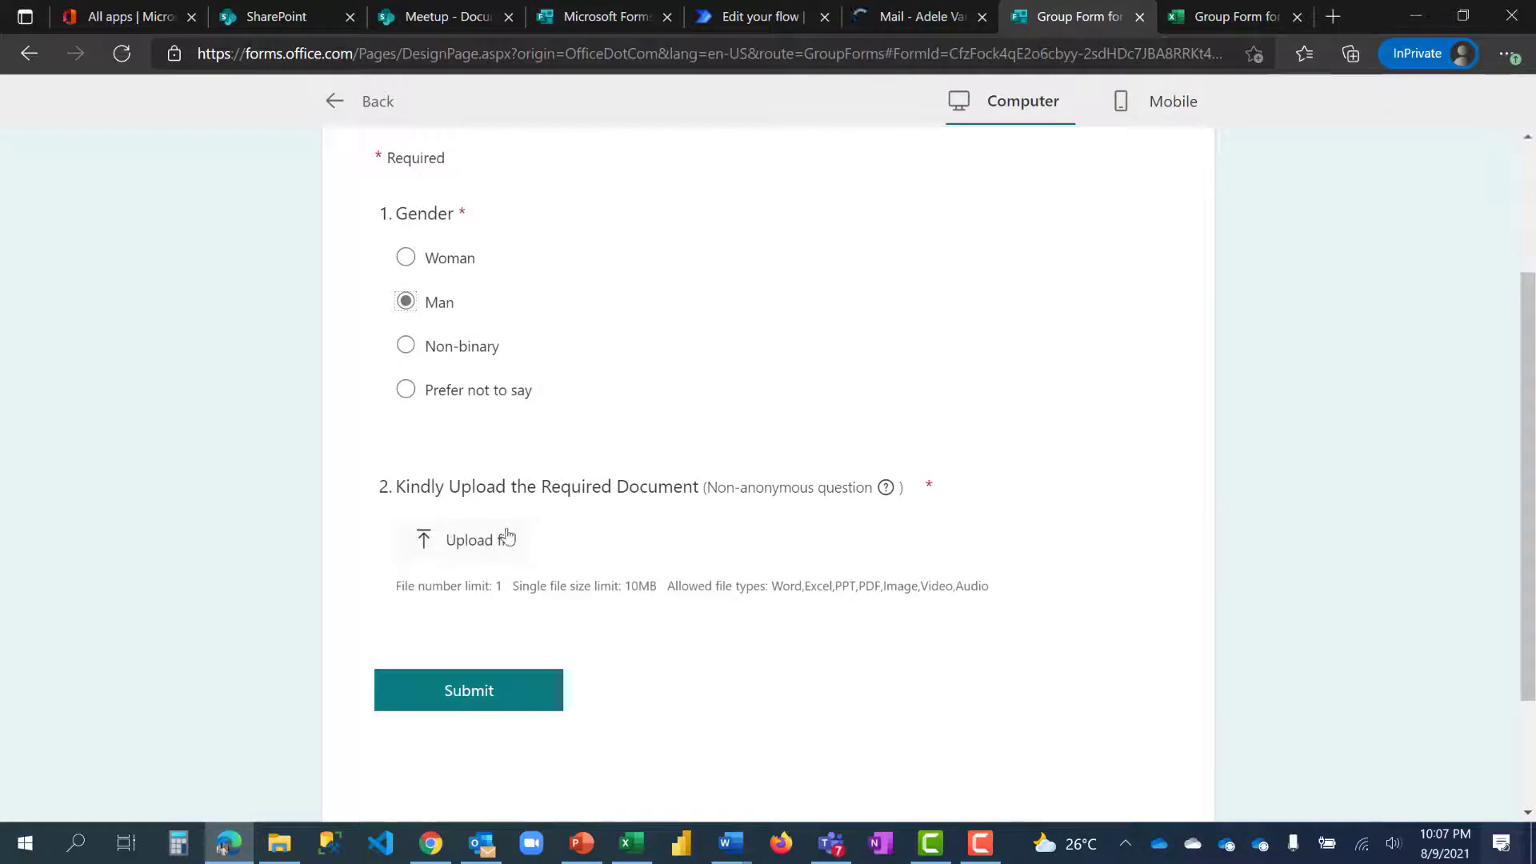
scroll(416, 320, down, 2)
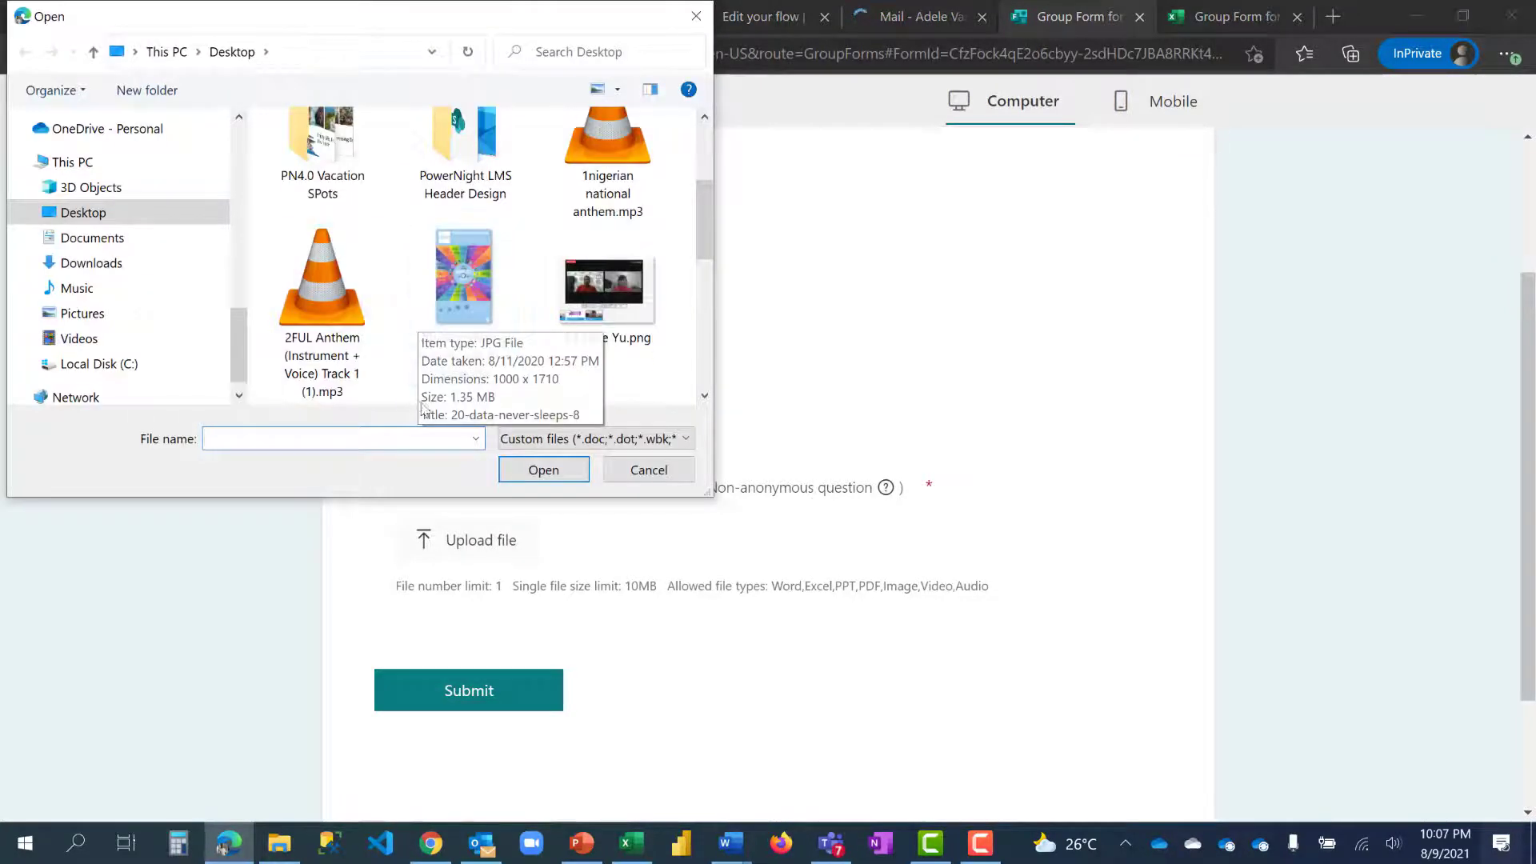
click(470, 294)
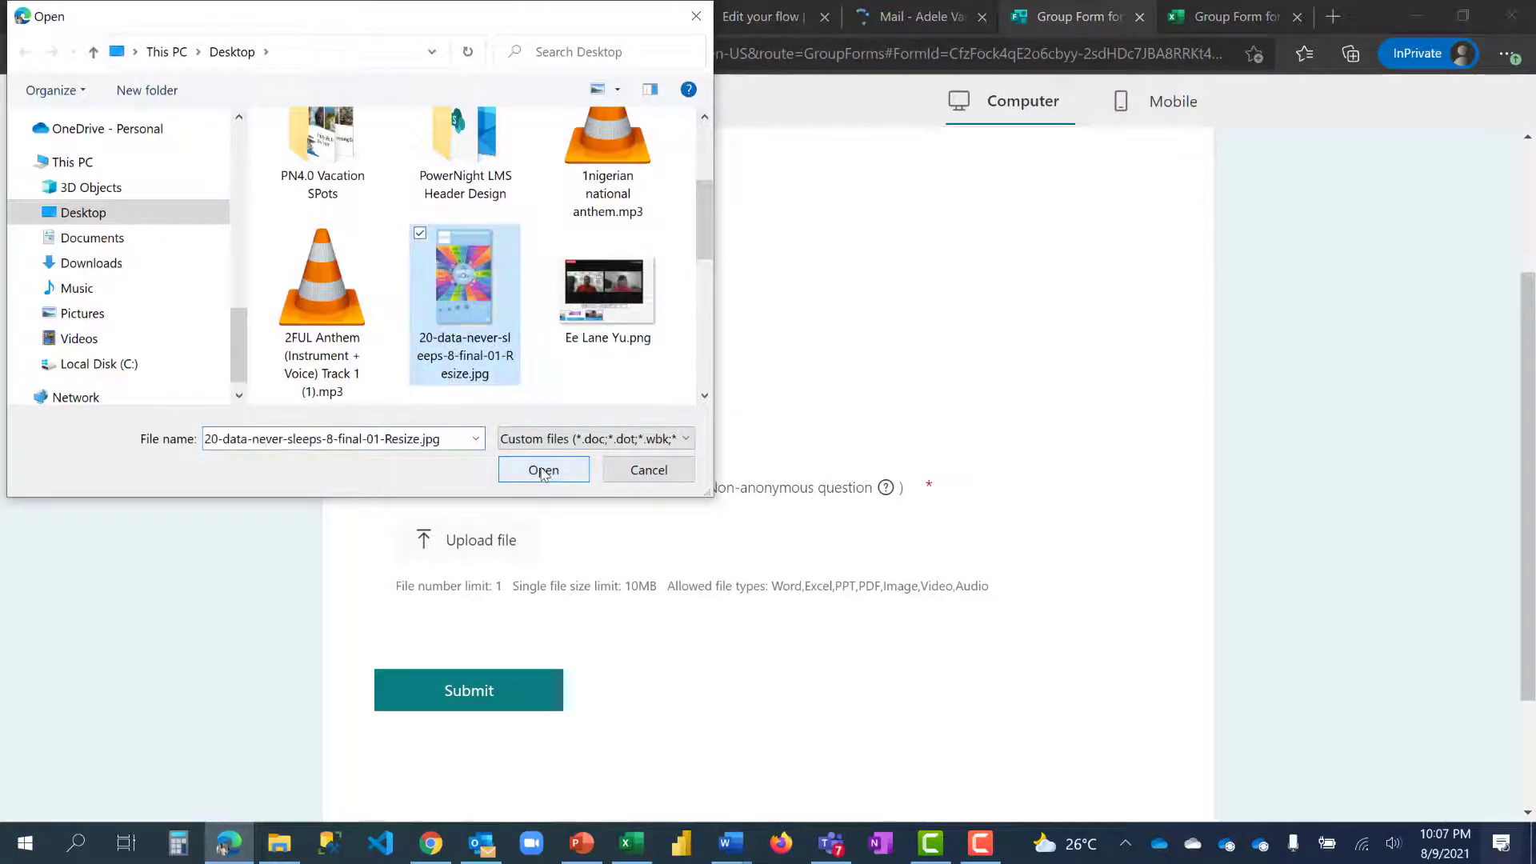
click(528, 470)
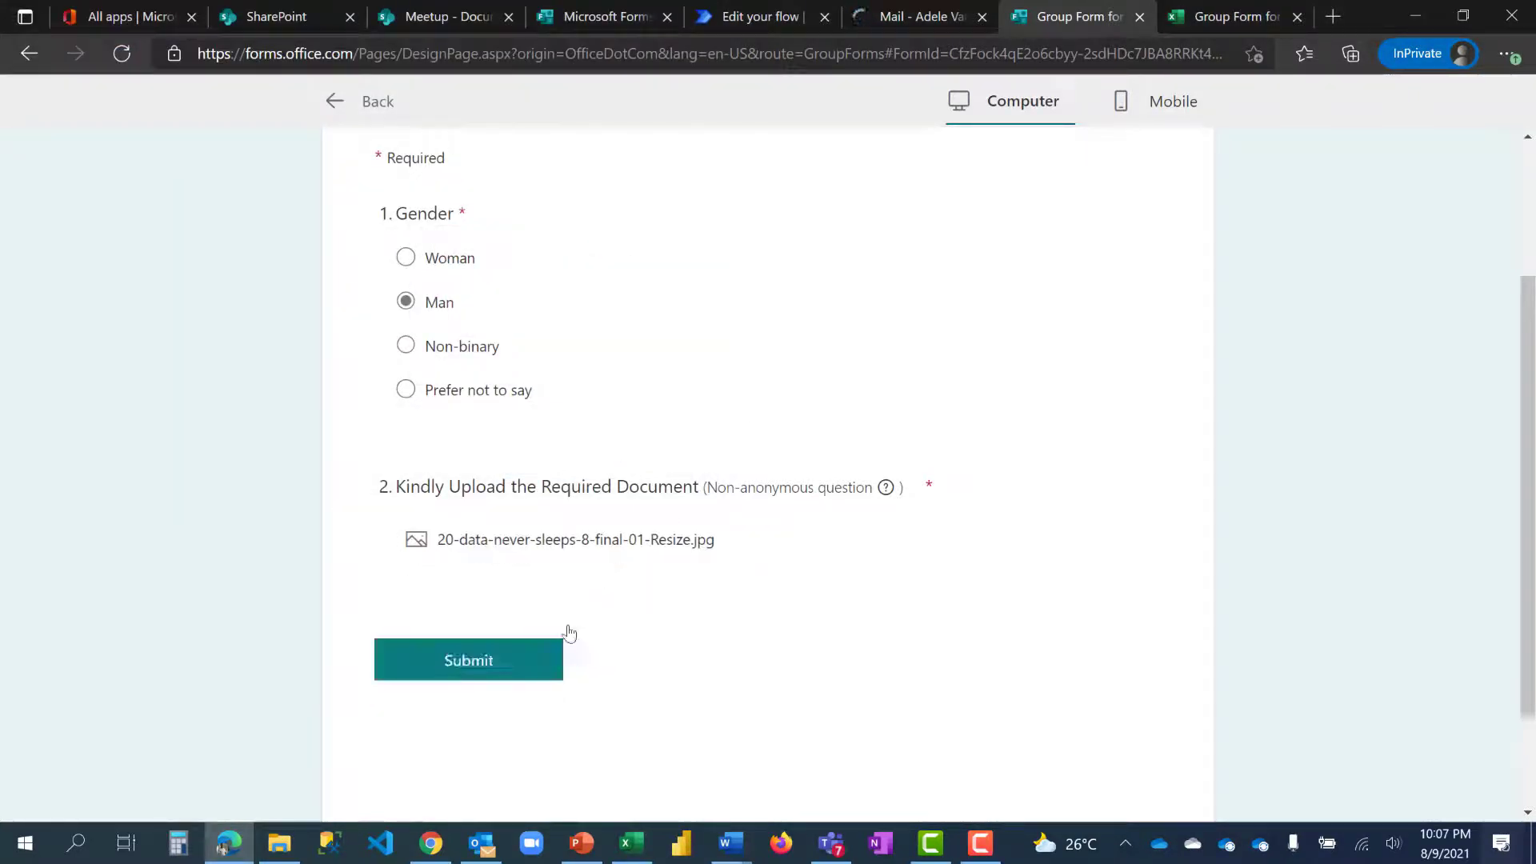
click(457, 664)
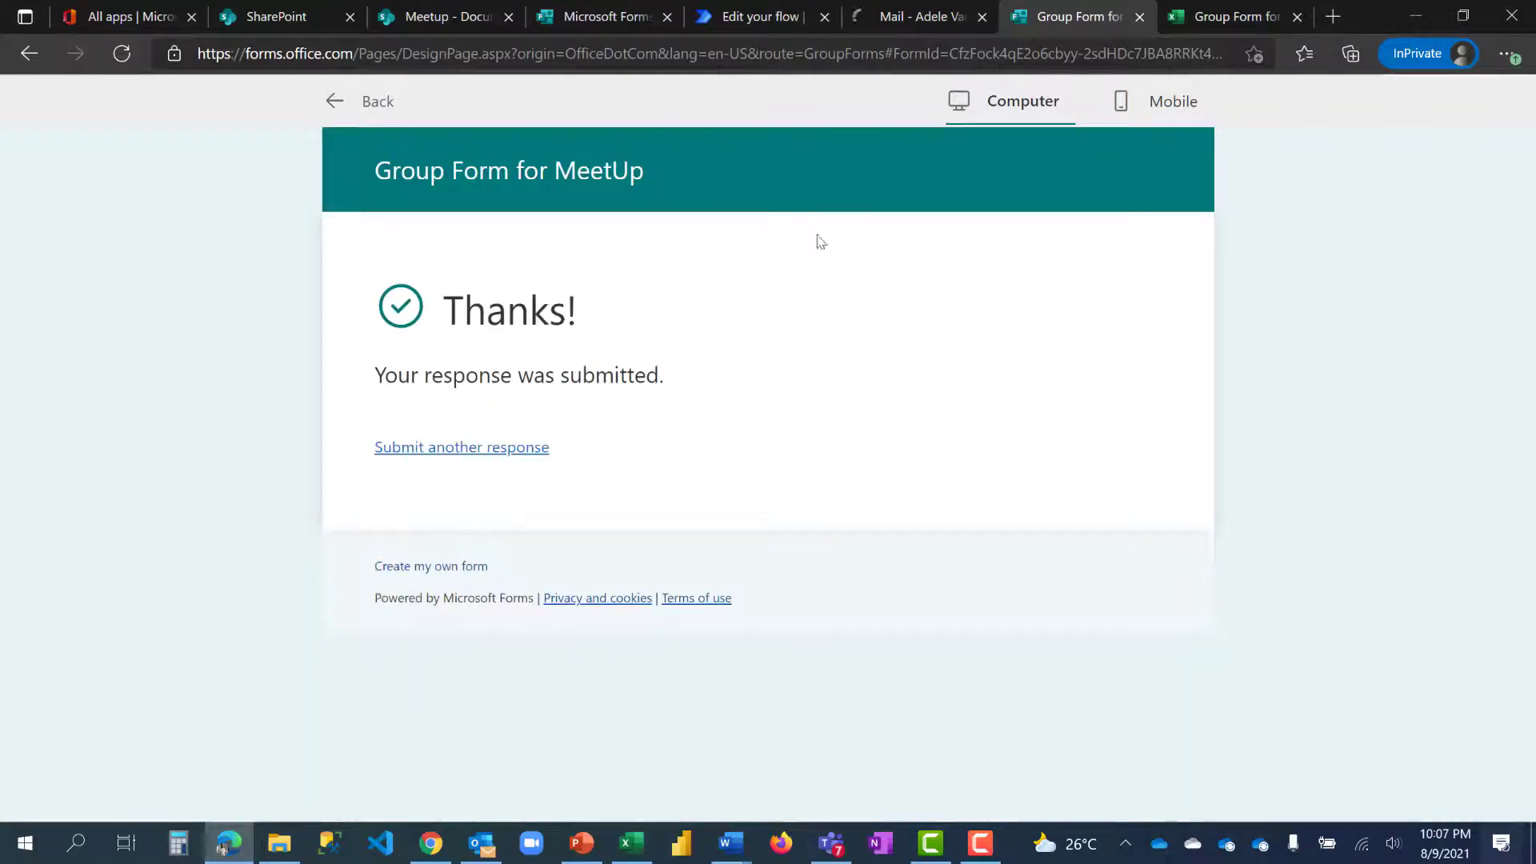
- Check the flow page, and in the Outlook inbox open and read the Group Form Submission email
click(752, 19)
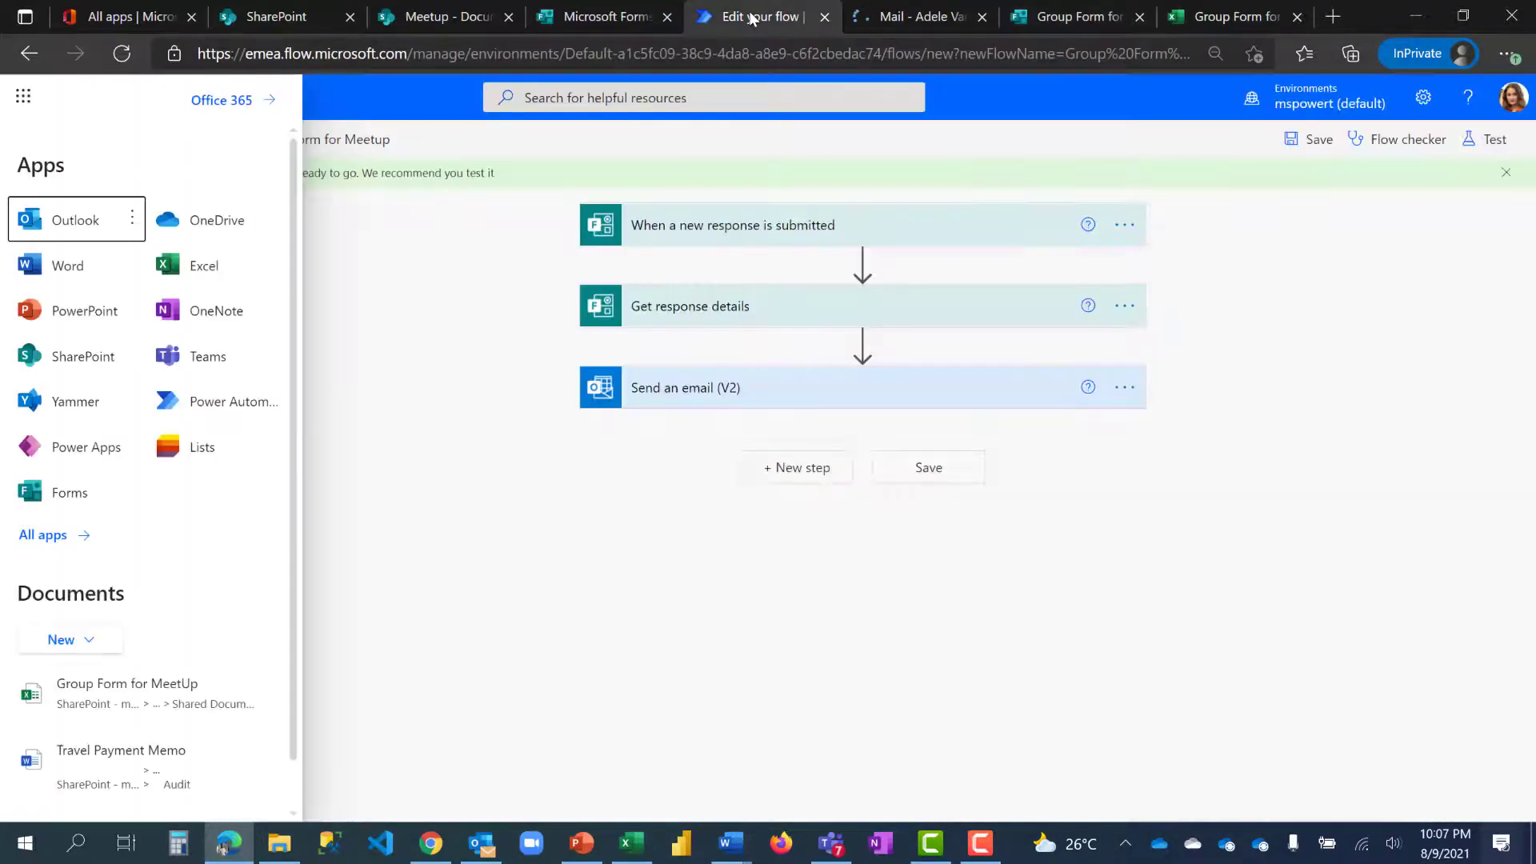
click(890, 21)
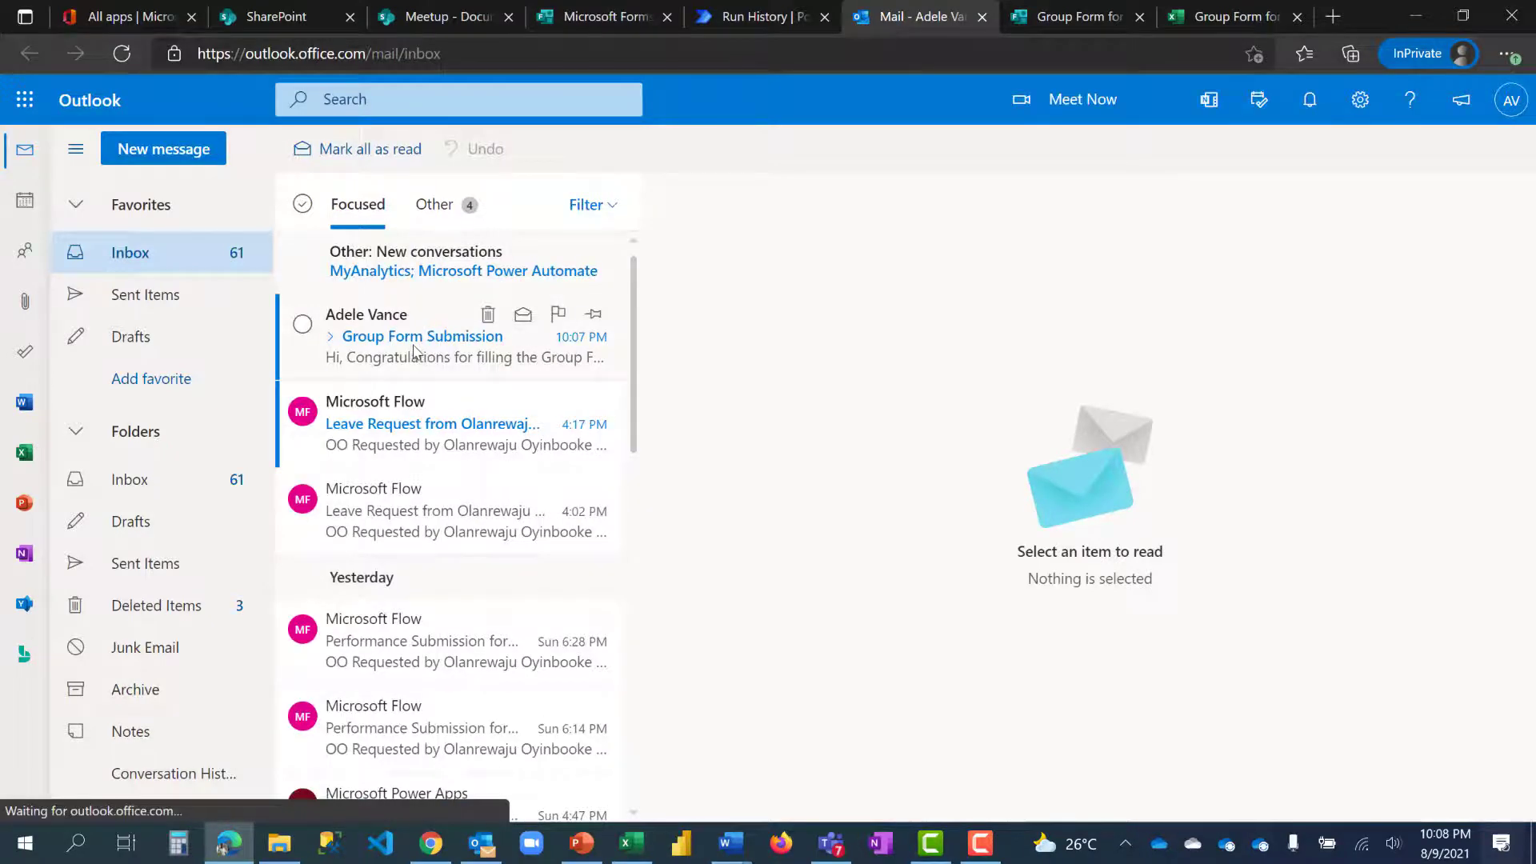
click(415, 352)
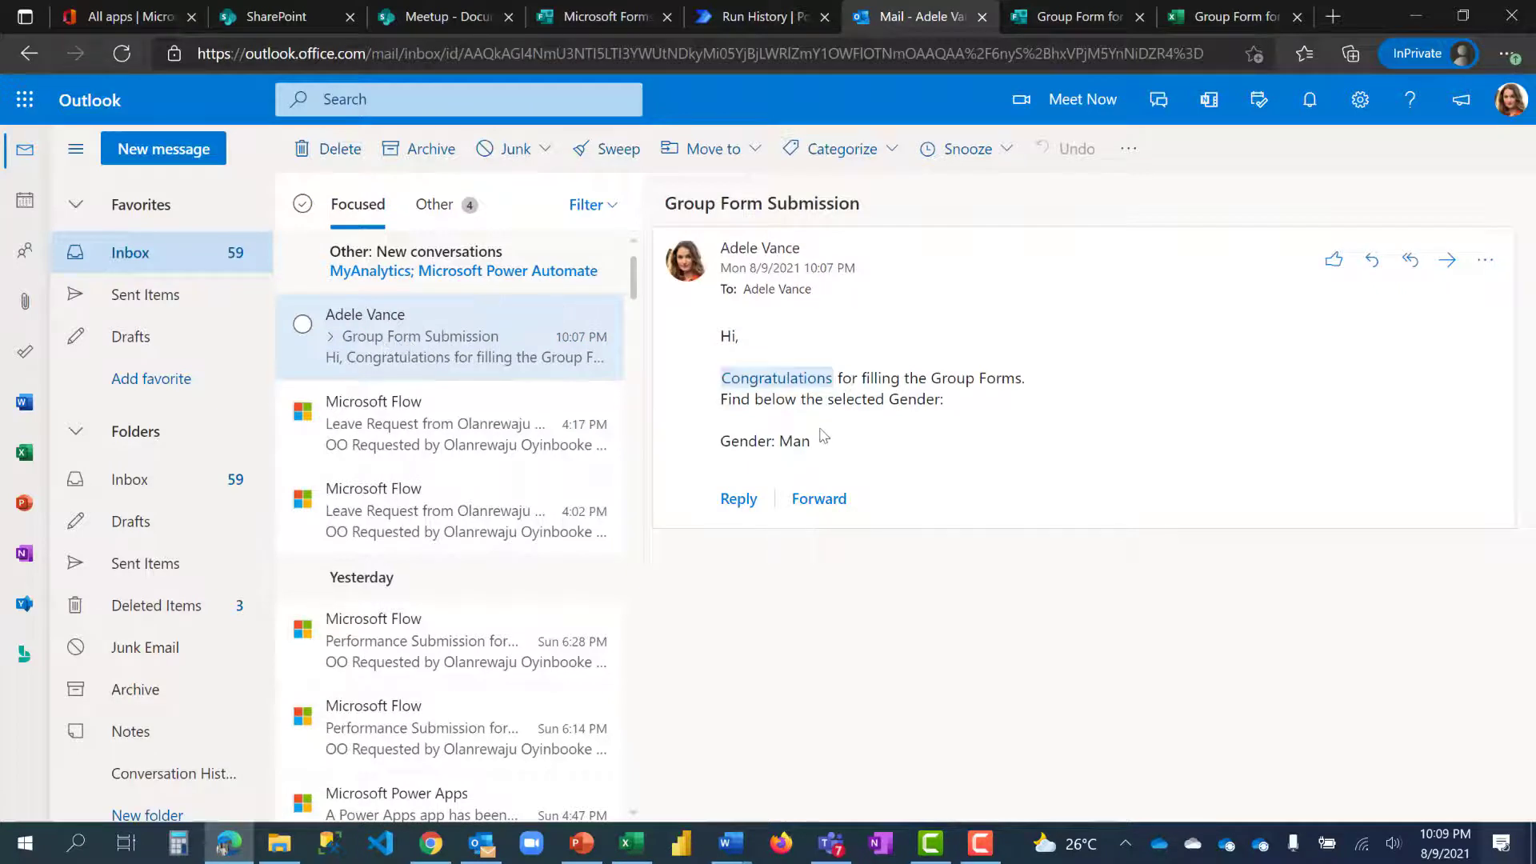
click(785, 383)
- In the Meetup SharePoint documents, open Apps > Microsoft Forms > Group Form for MeetUp > Question to check the uploaded files
click(421, 22)
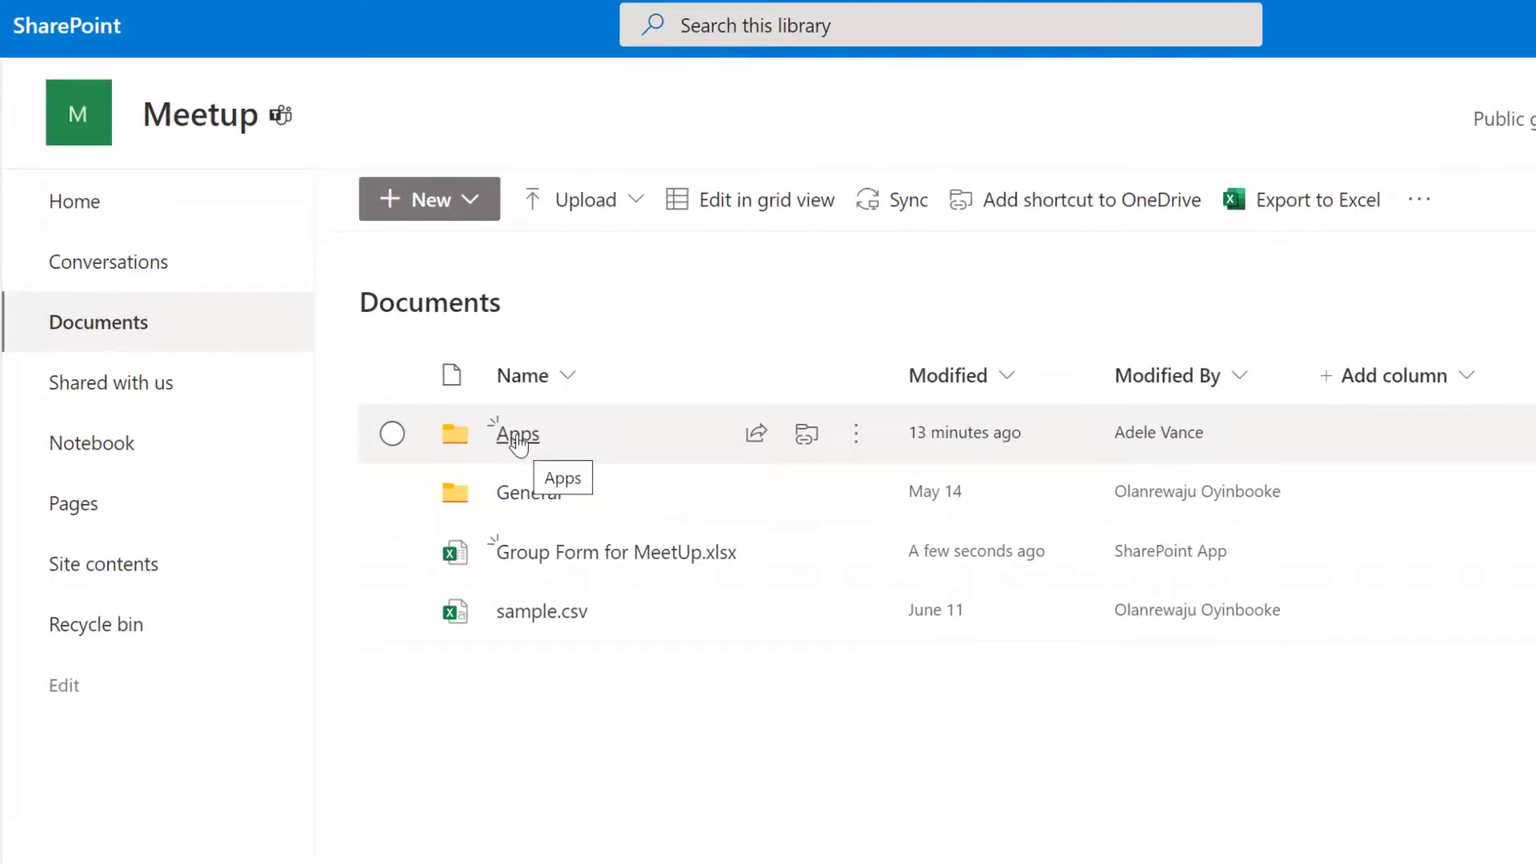
click(518, 436)
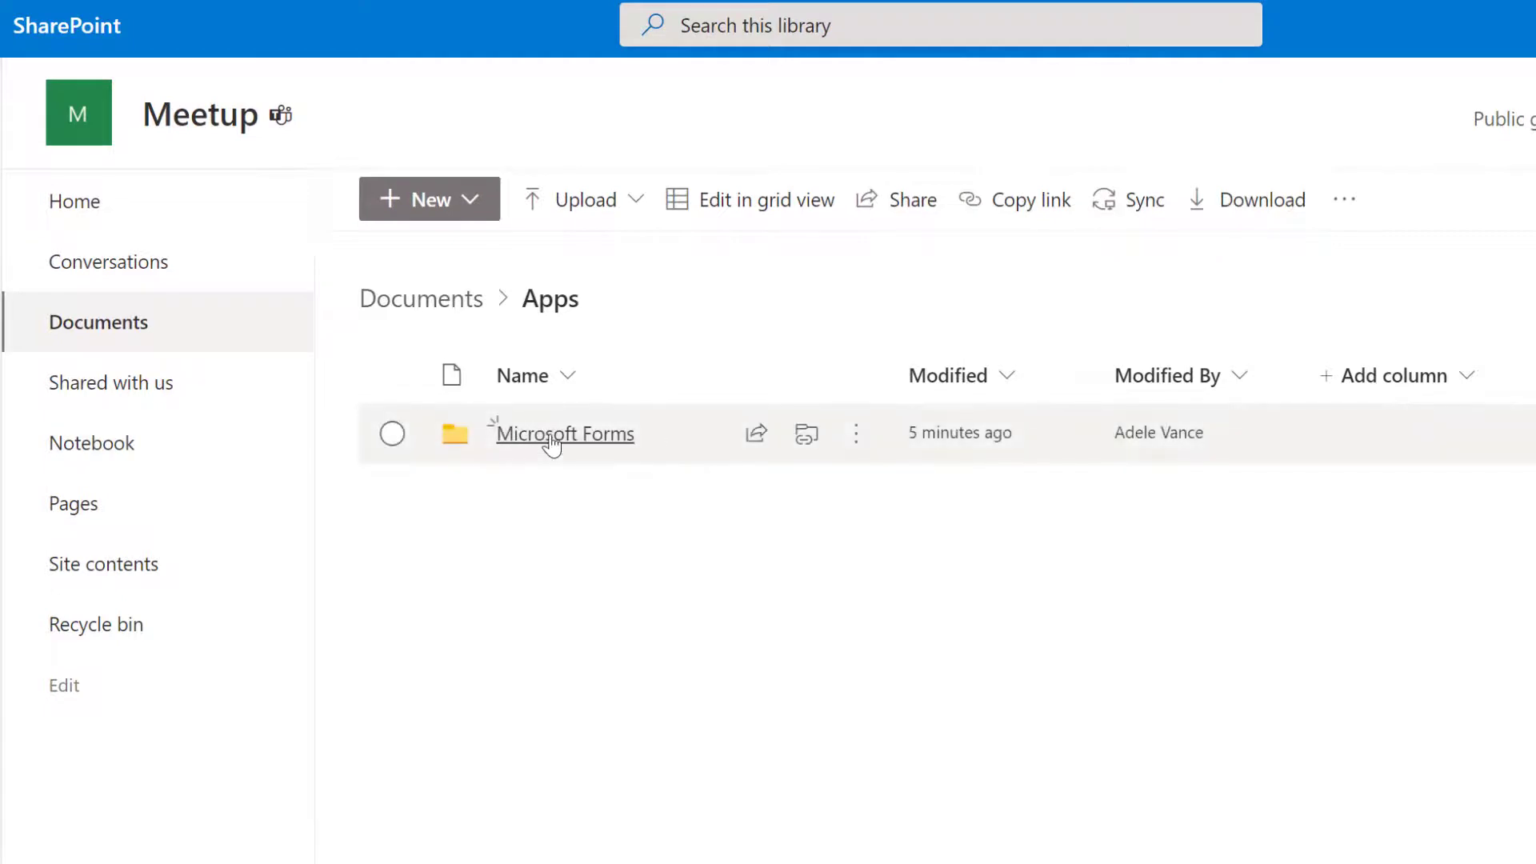
click(550, 442)
click(549, 443)
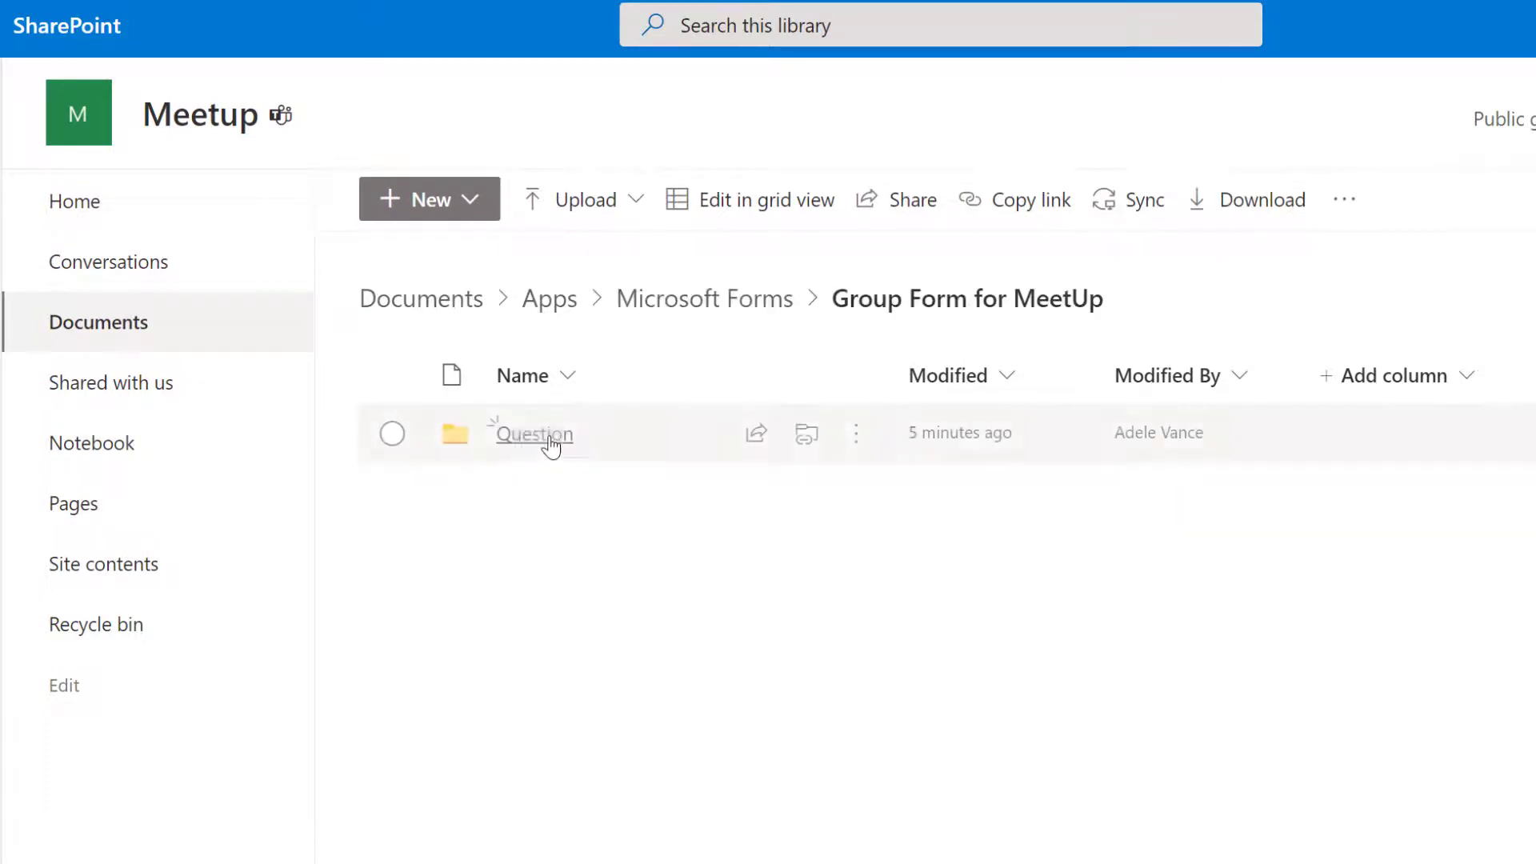
click(538, 445)
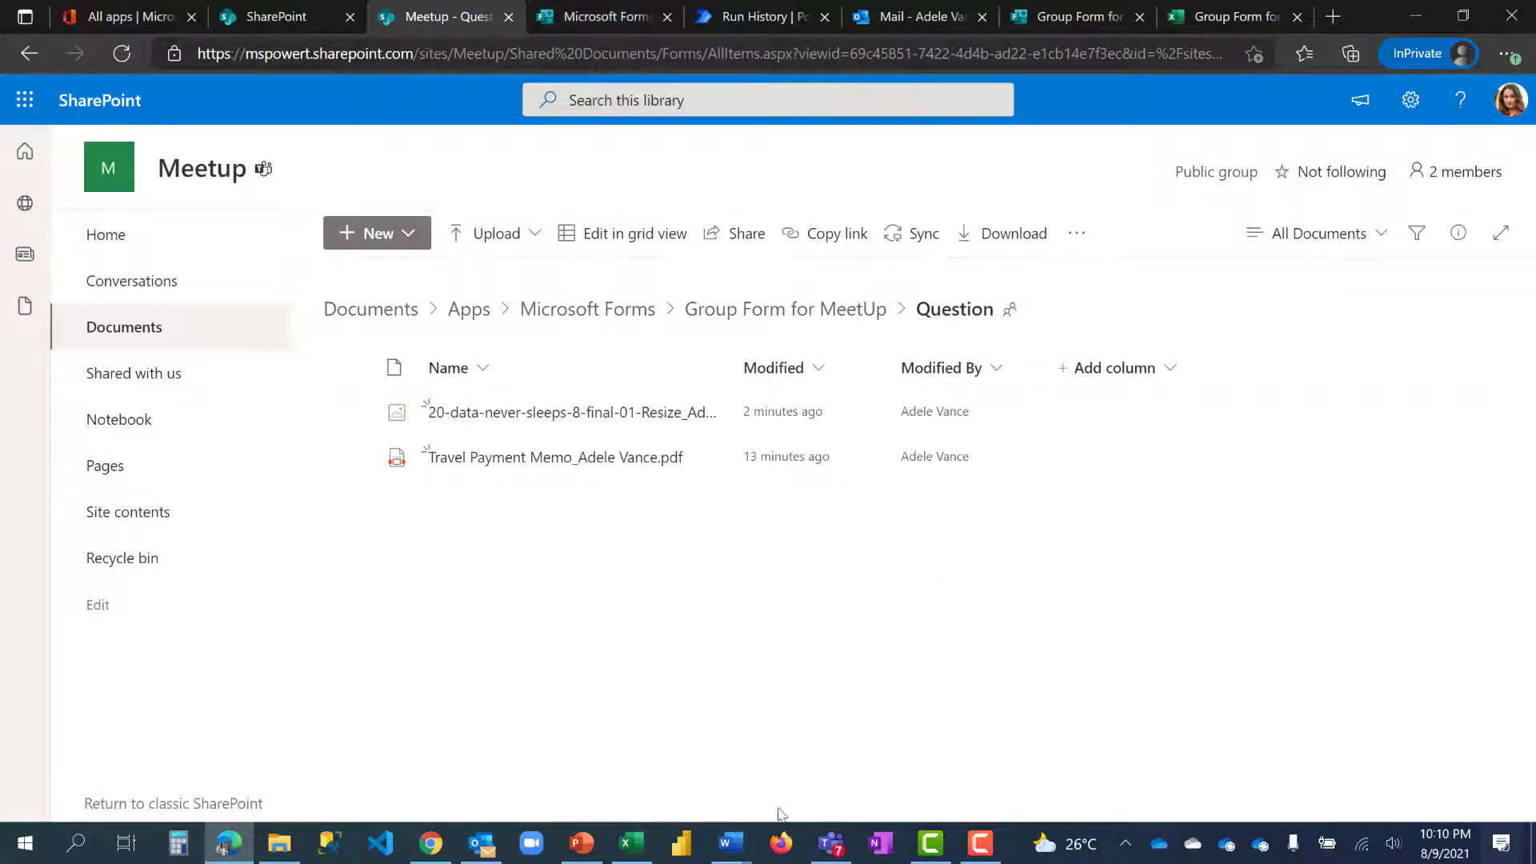
- Switch to Microsoft Teams and start a Forms tab in Meetup's General channel, using the existing Group Form for MeetUp
click(832, 843)
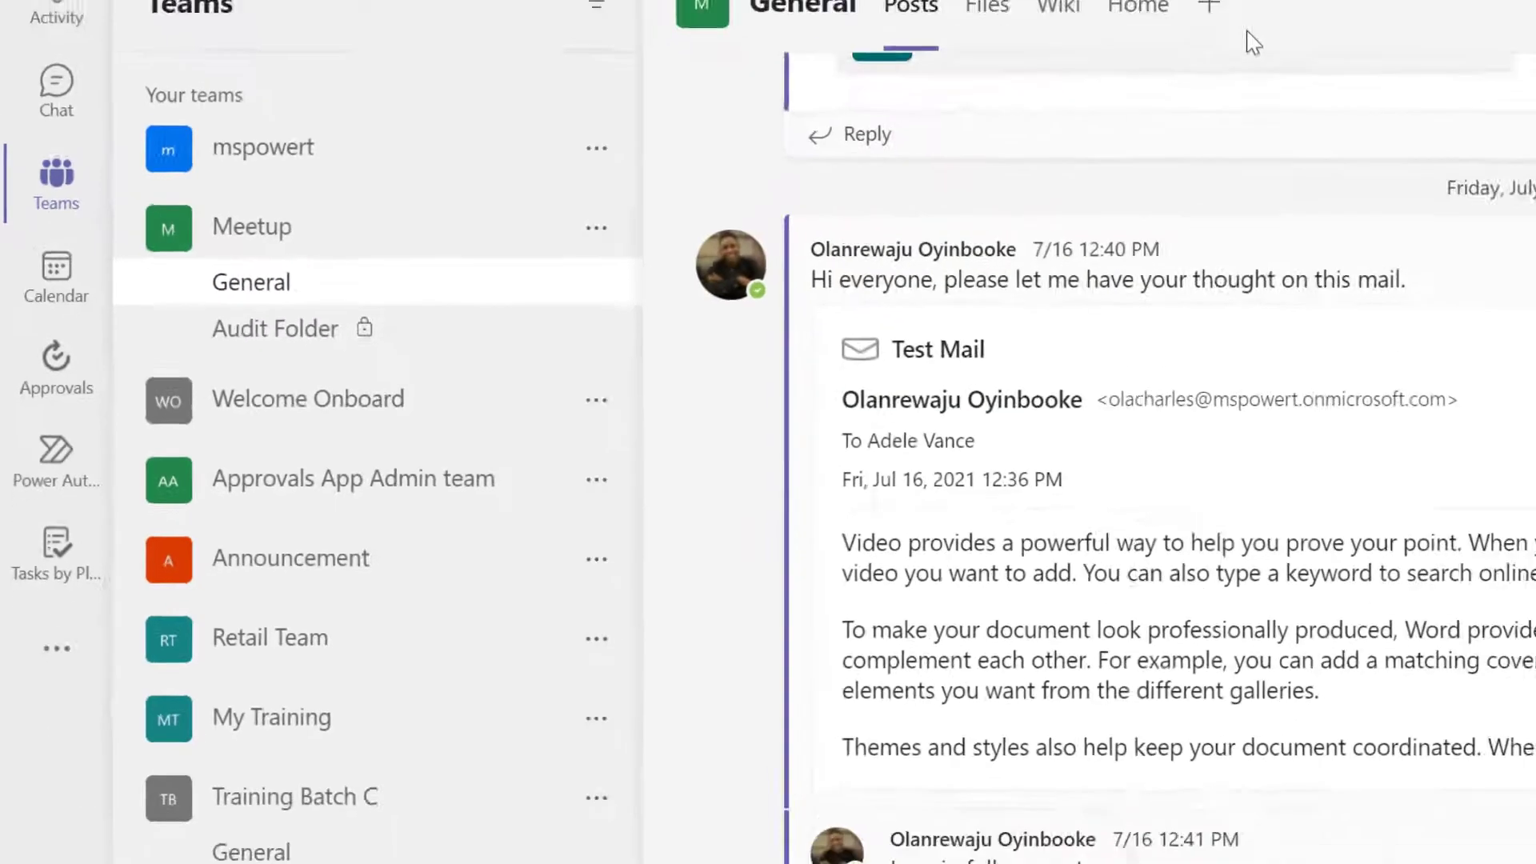
click(964, 54)
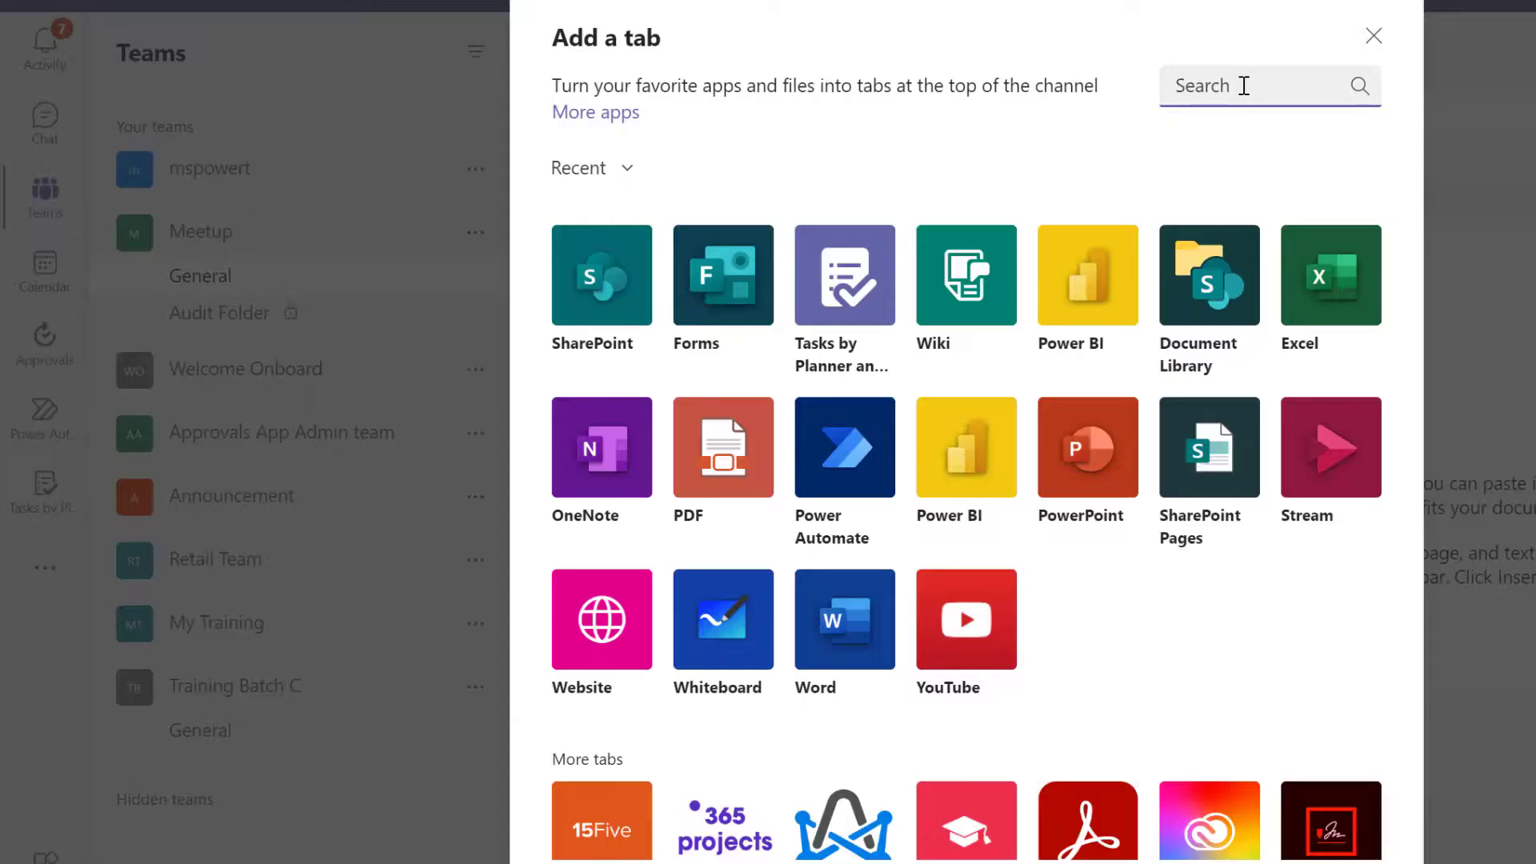
click(731, 292)
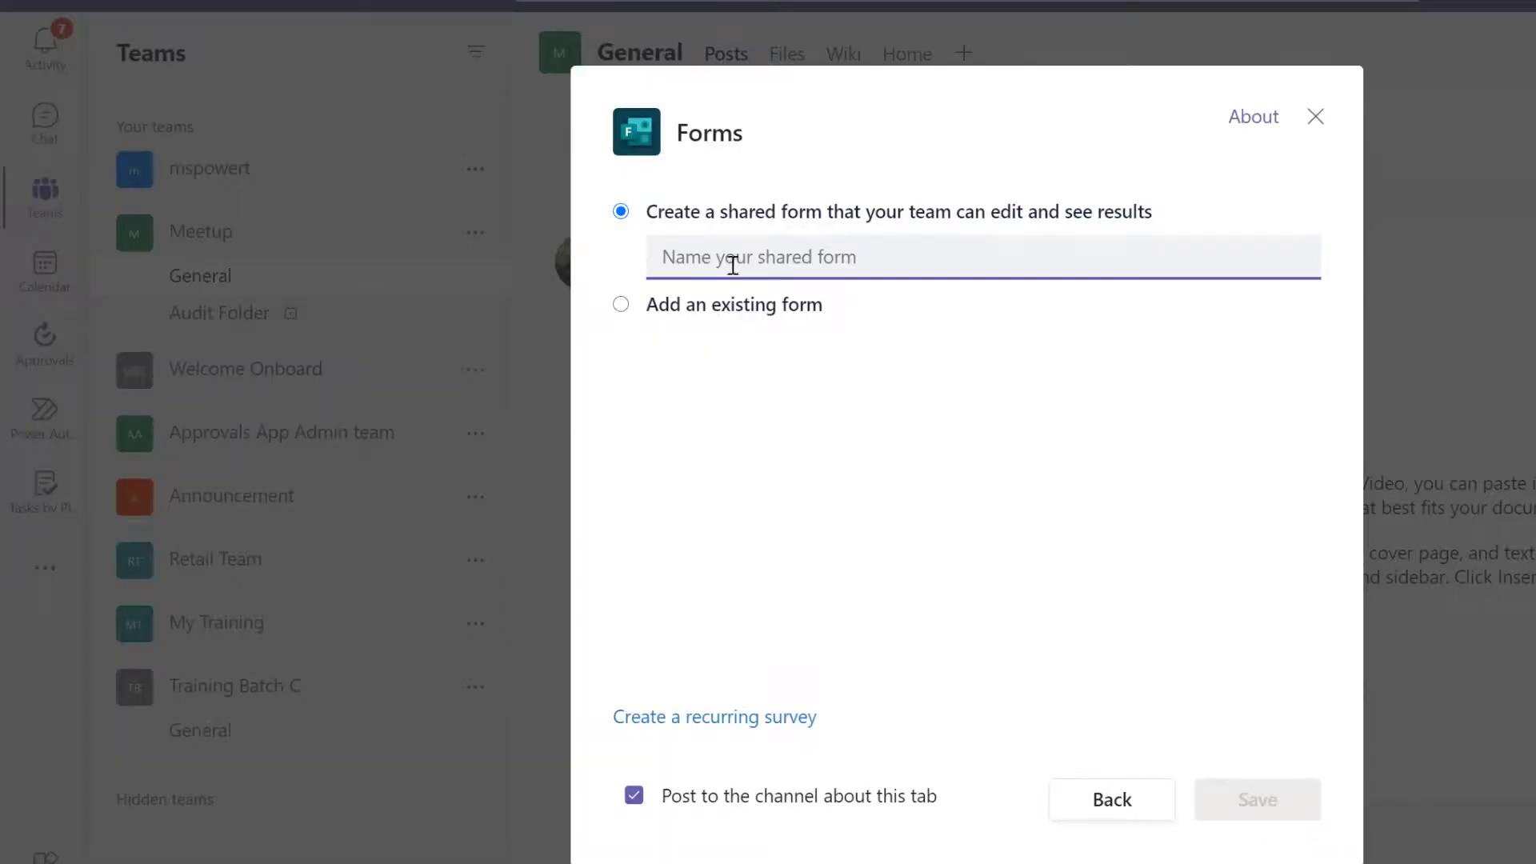
click(622, 305)
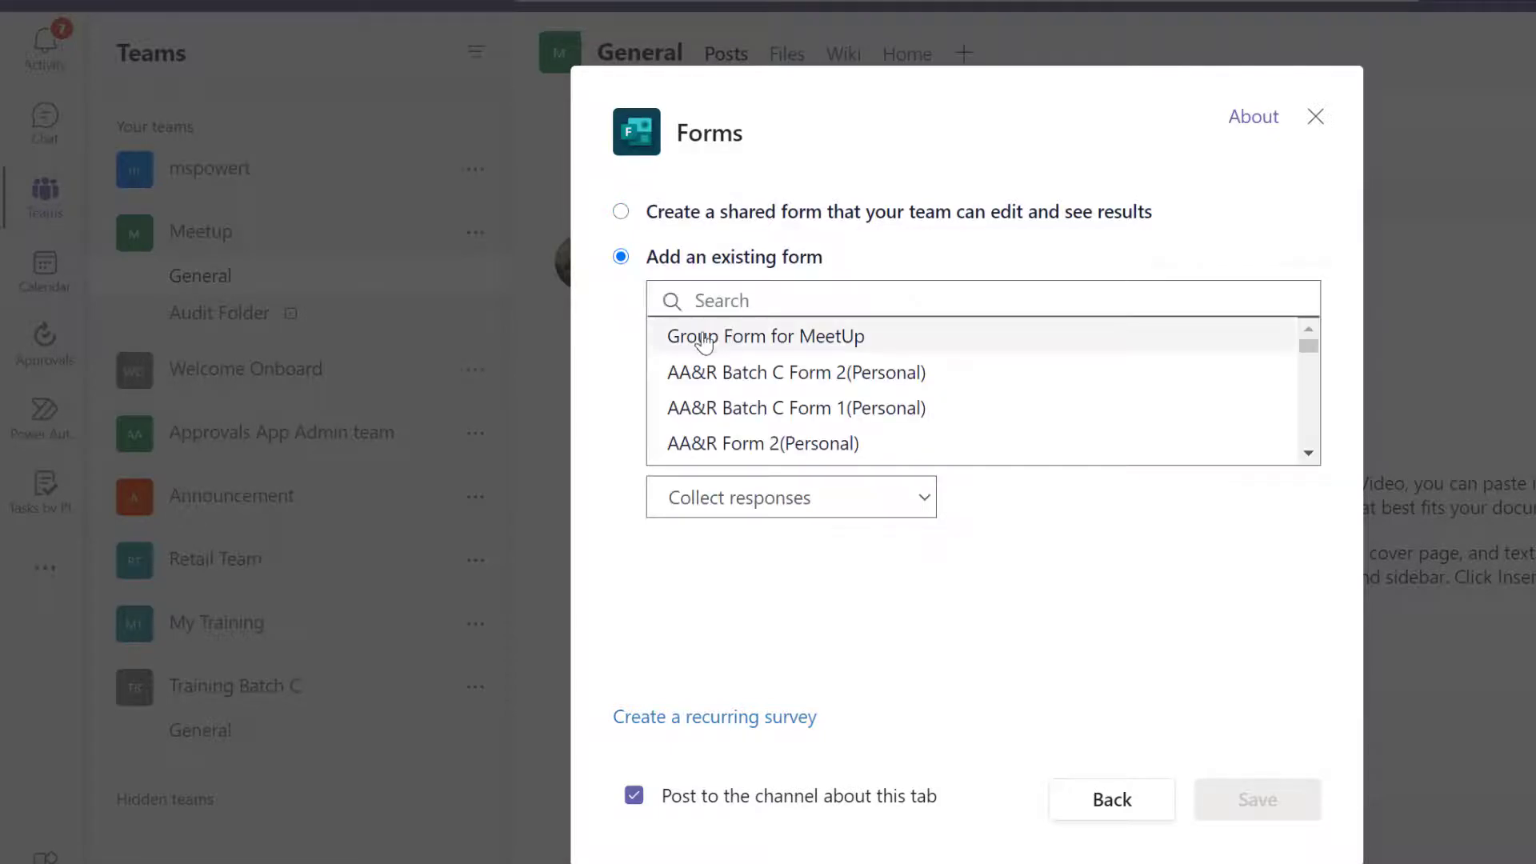
click(795, 341)
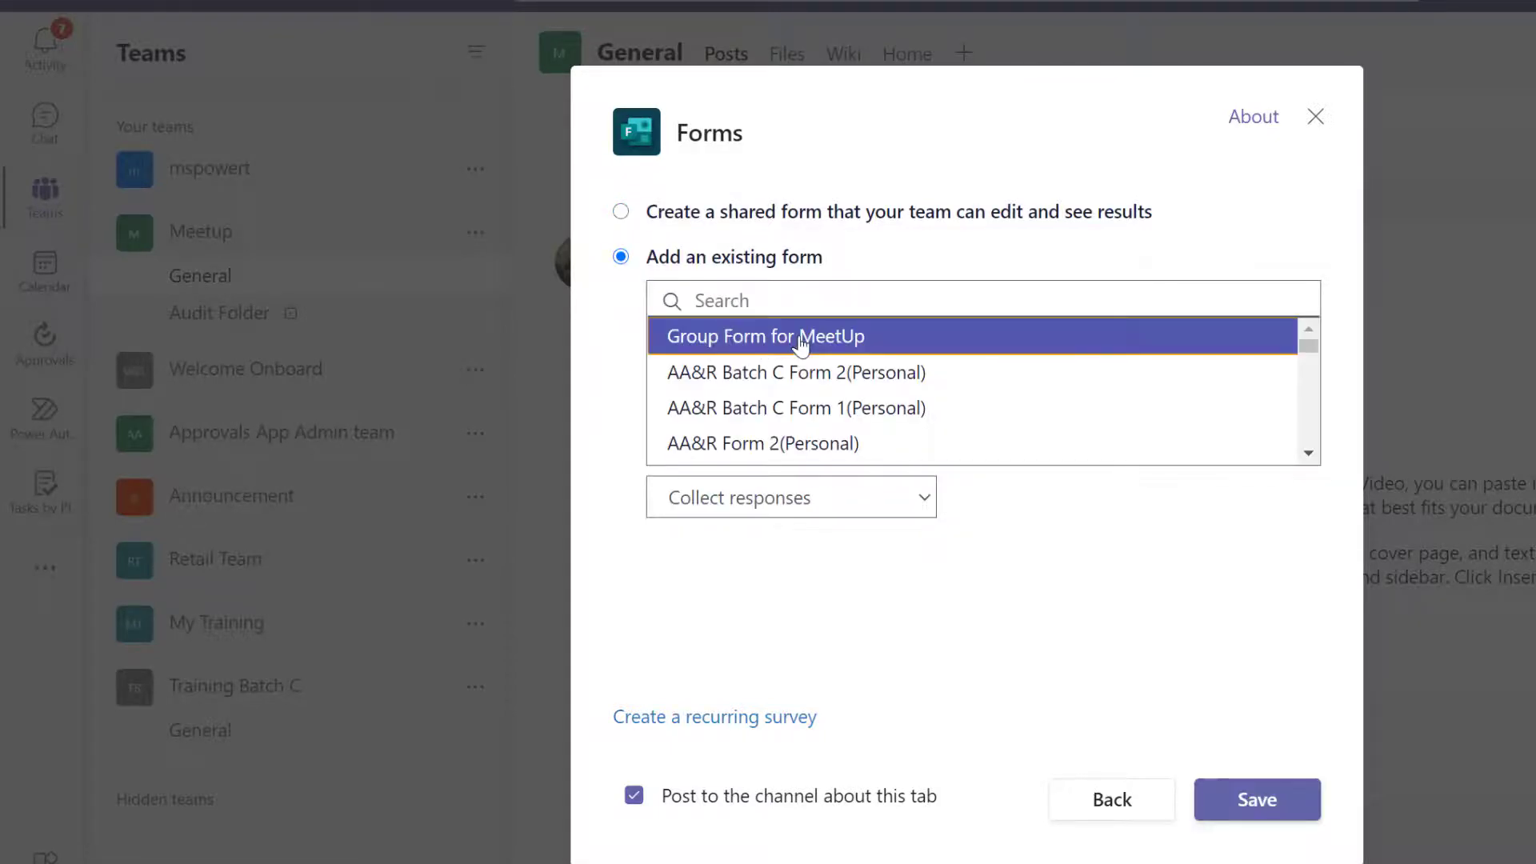
- Save the Forms tab with Collect responses and no post to the channel, and look through the embedded form
click(800, 503)
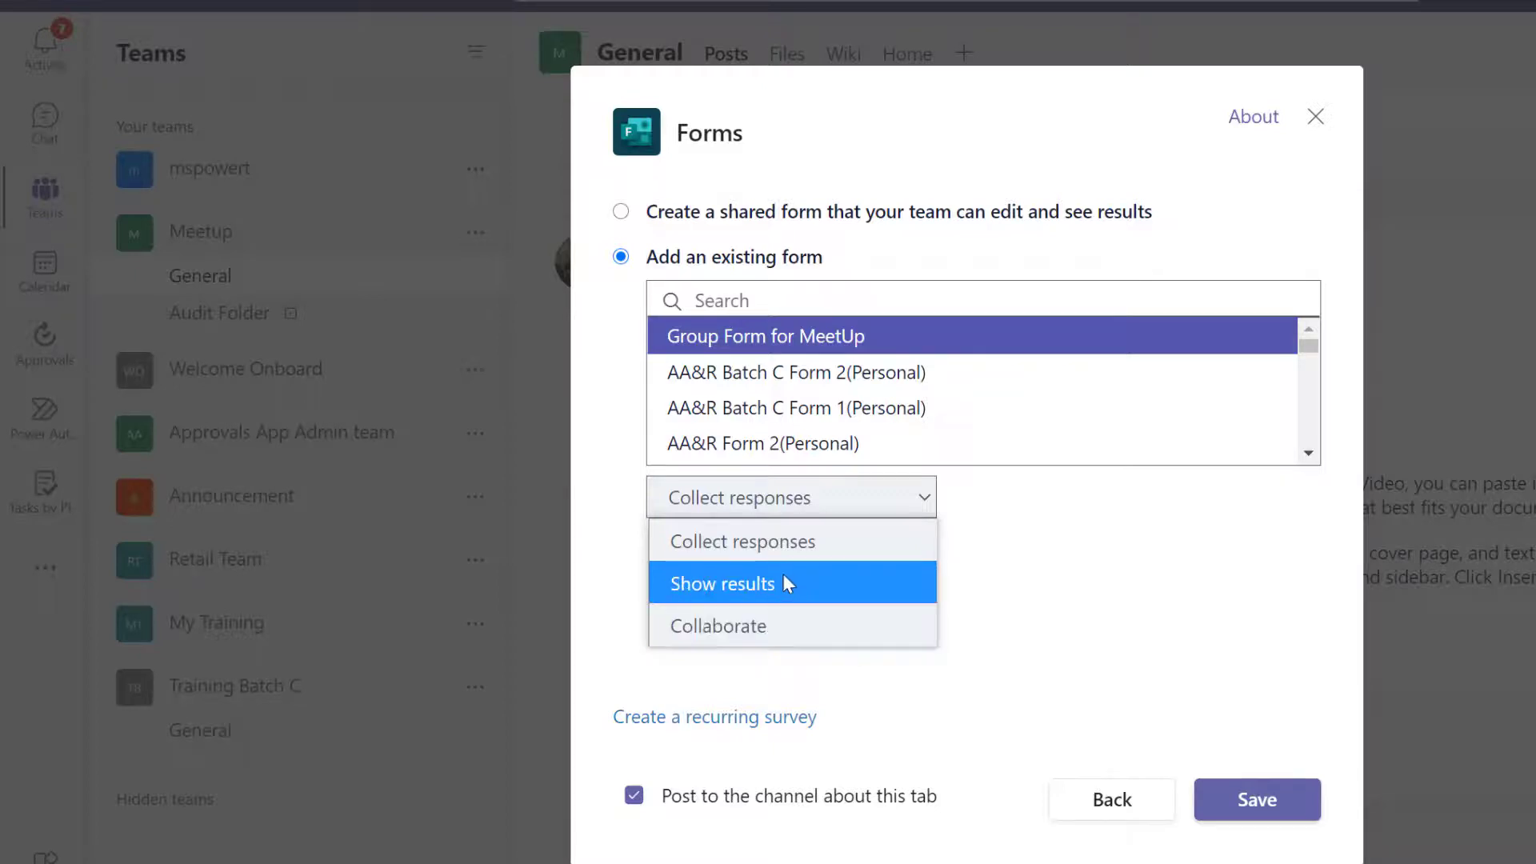
click(761, 541)
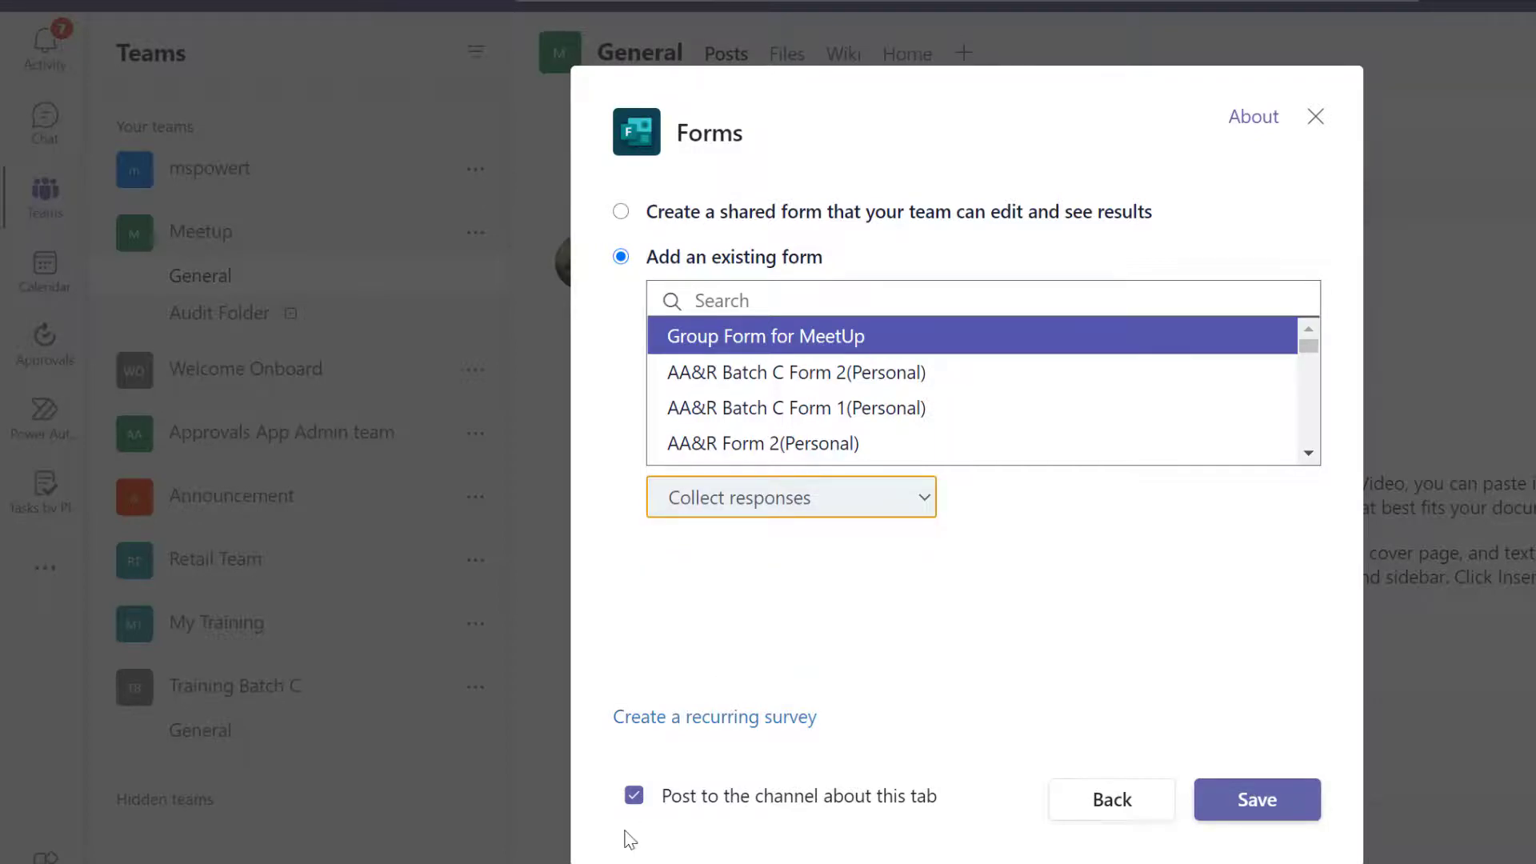
click(634, 797)
click(1228, 799)
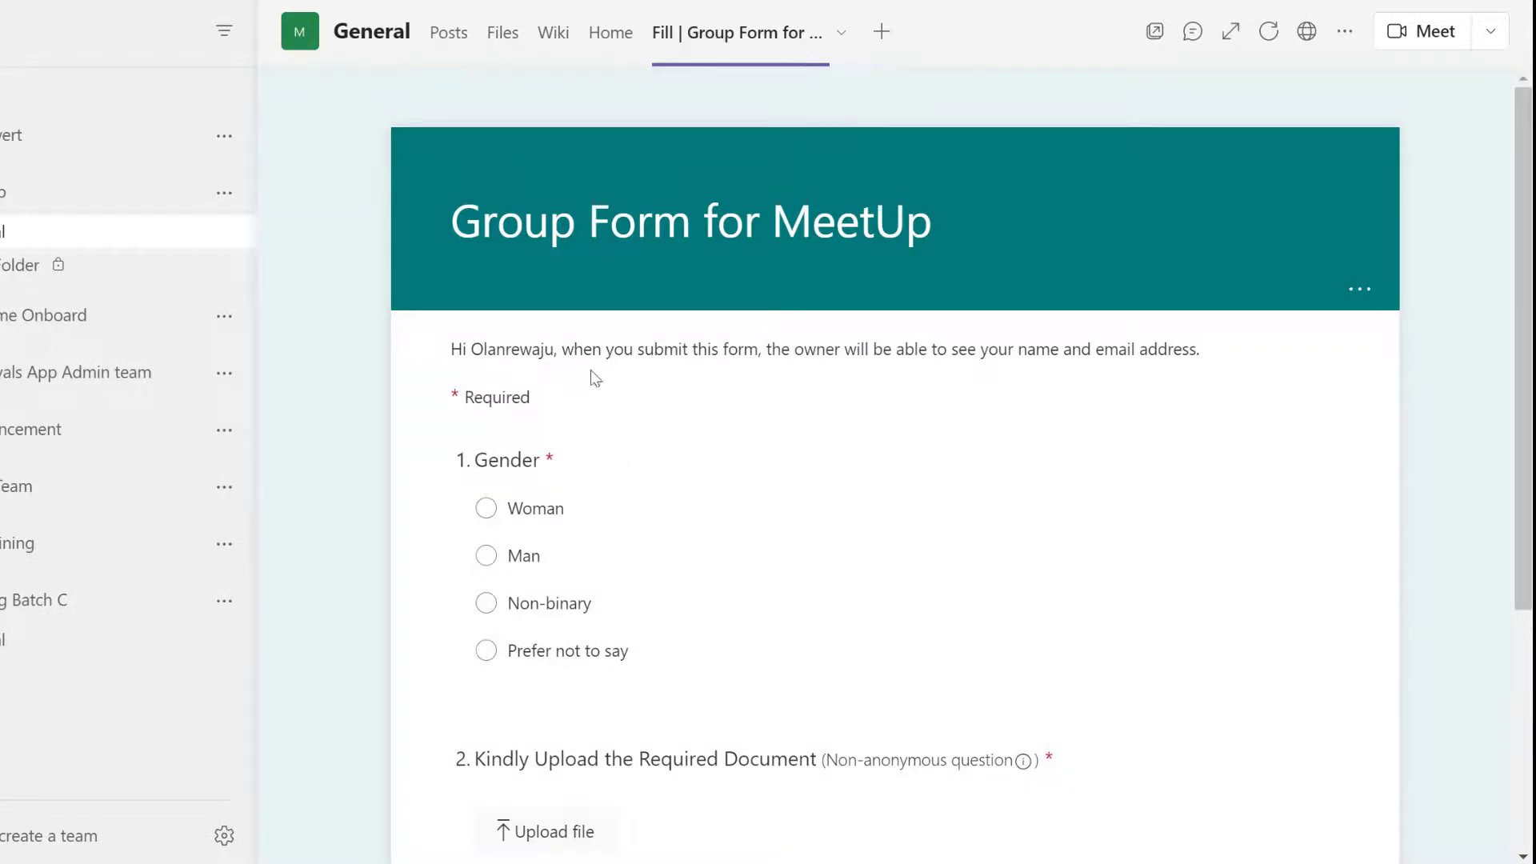
scroll(623, 399, down, 5)
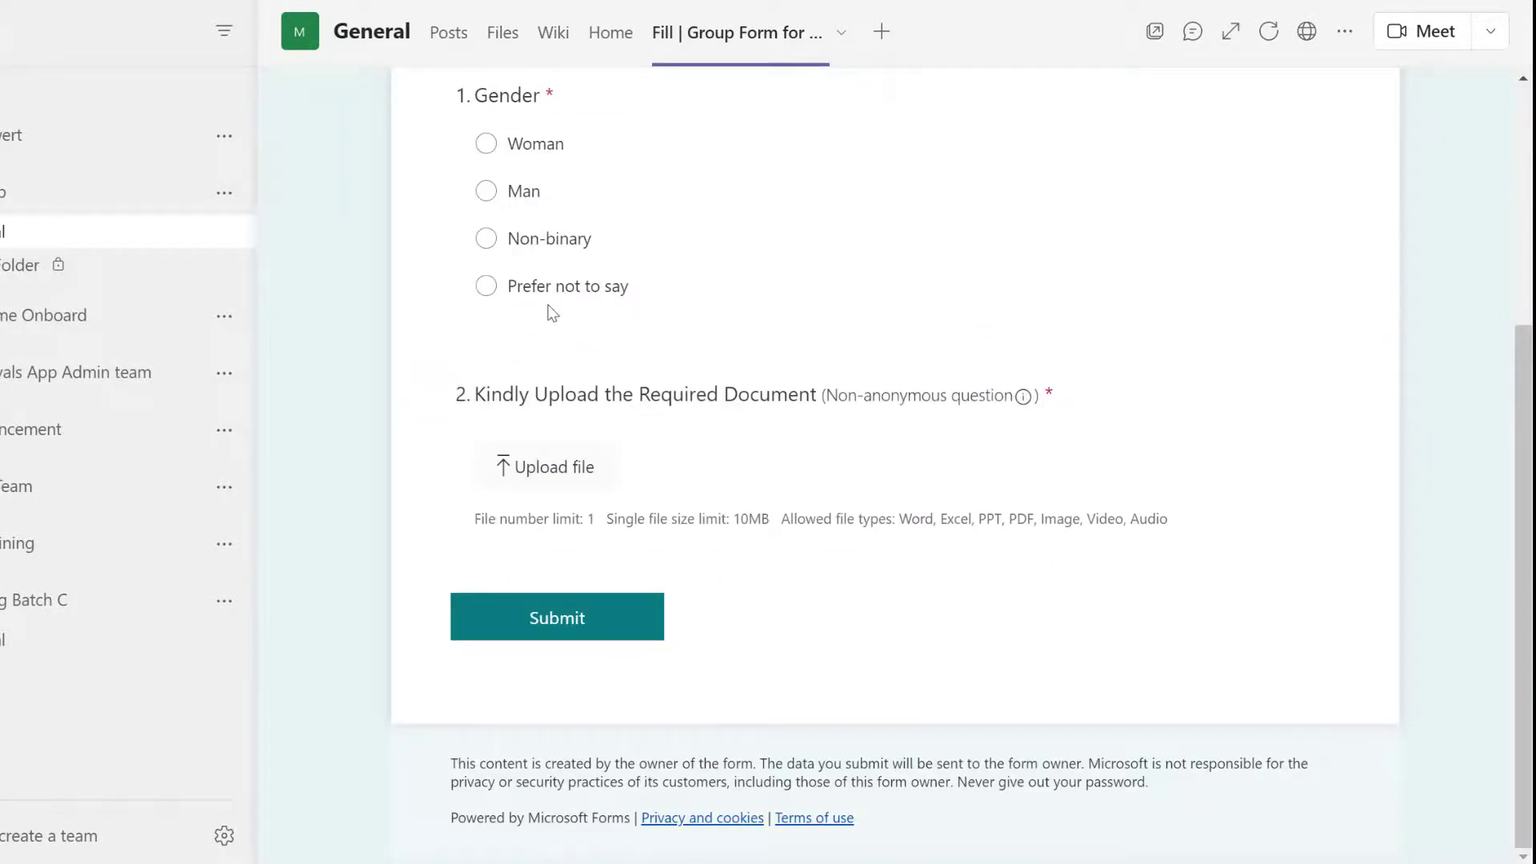
scroll(552, 312, up, 5)
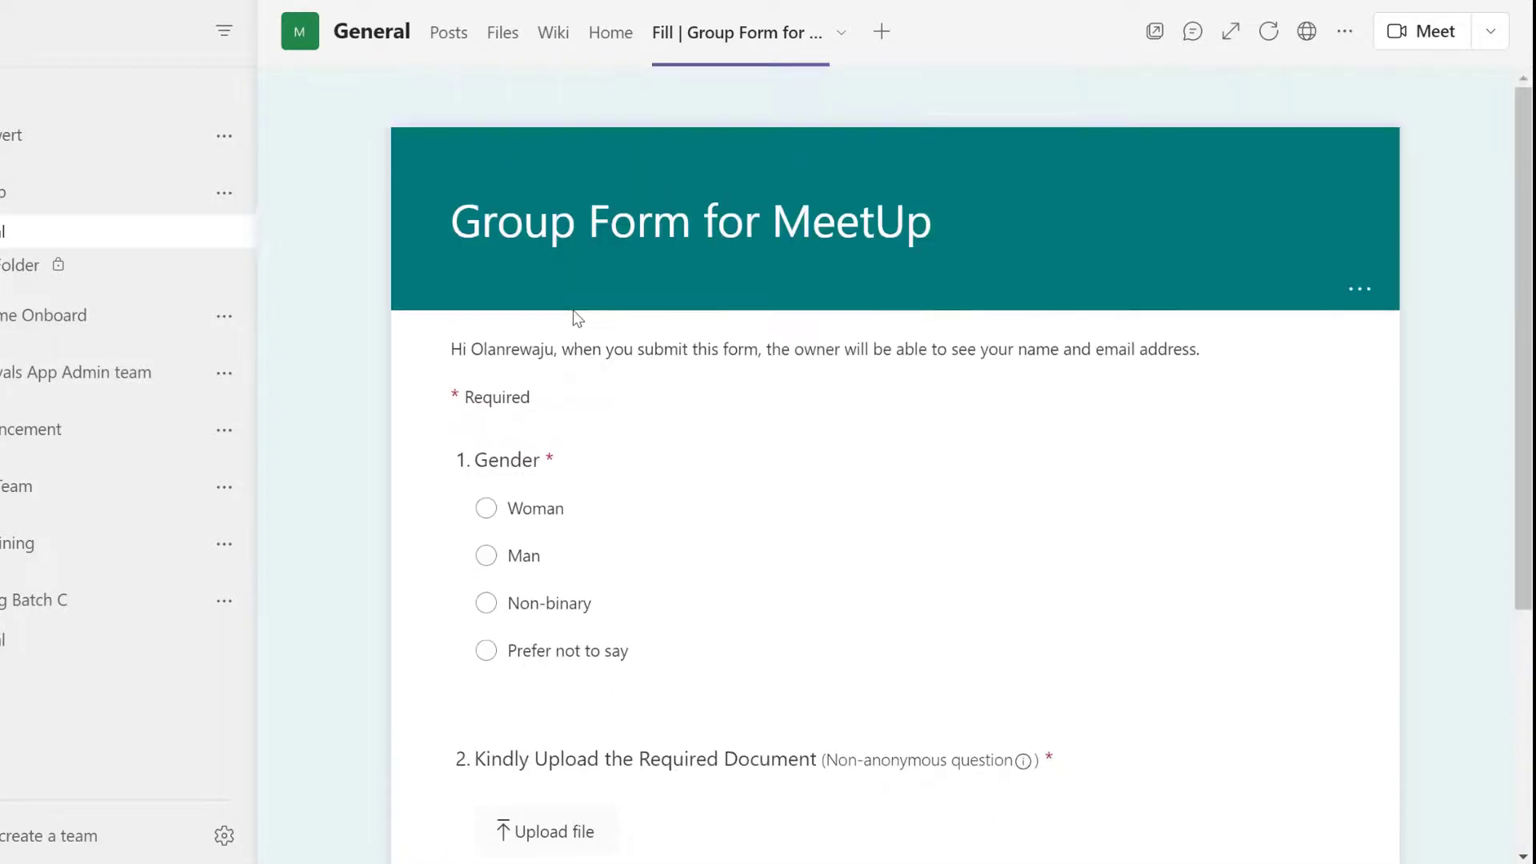
scroll(572, 312, down, 5)
scroll(573, 302, up, 5)
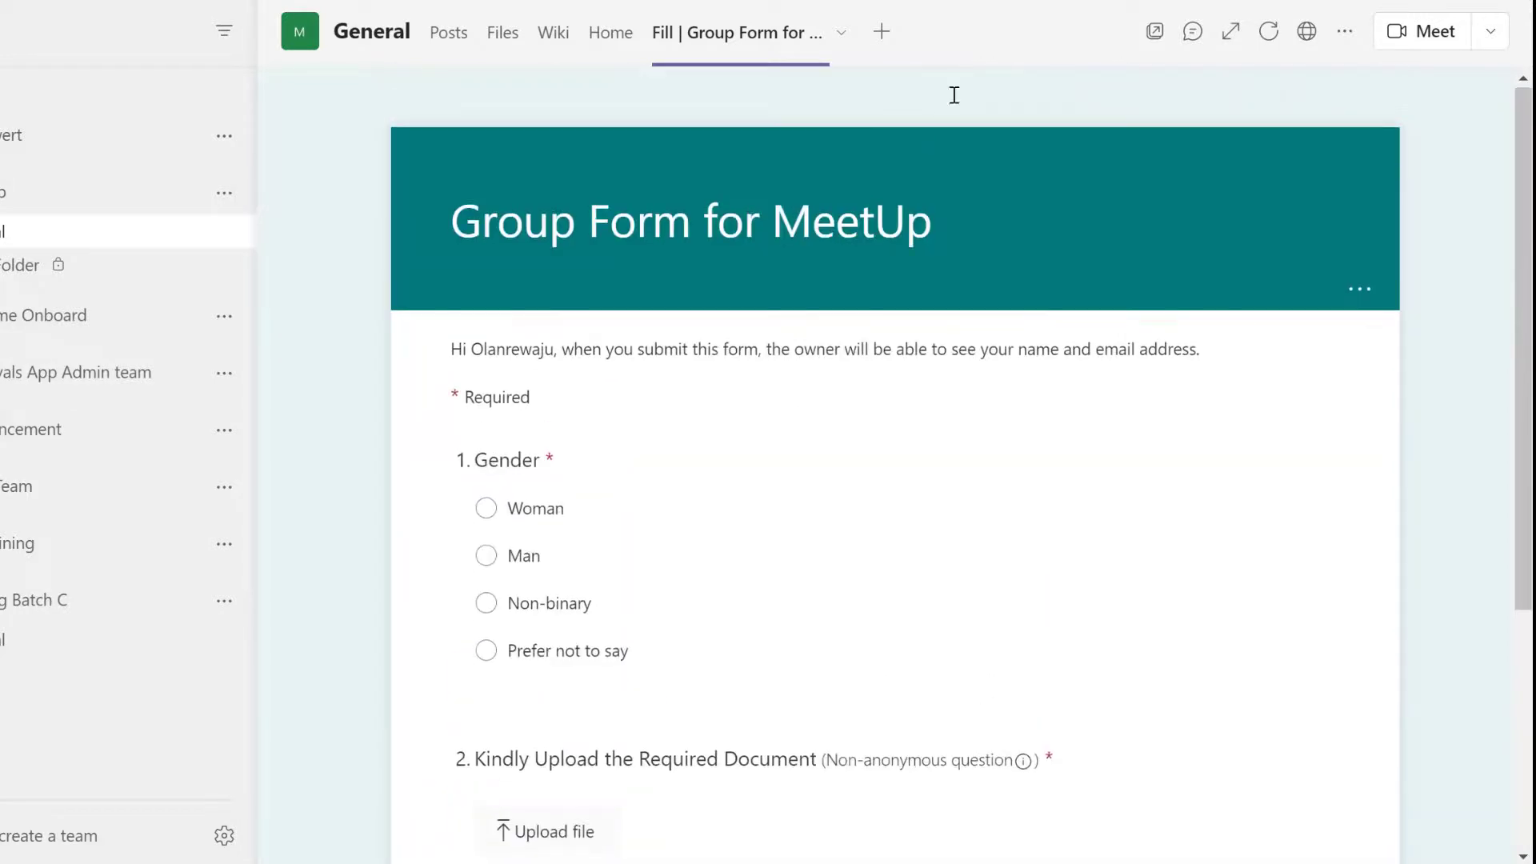
- Add a Forms tab for the existing Group Form for MeetUp set to Show results, without posting to the channel, and look through the results
click(883, 33)
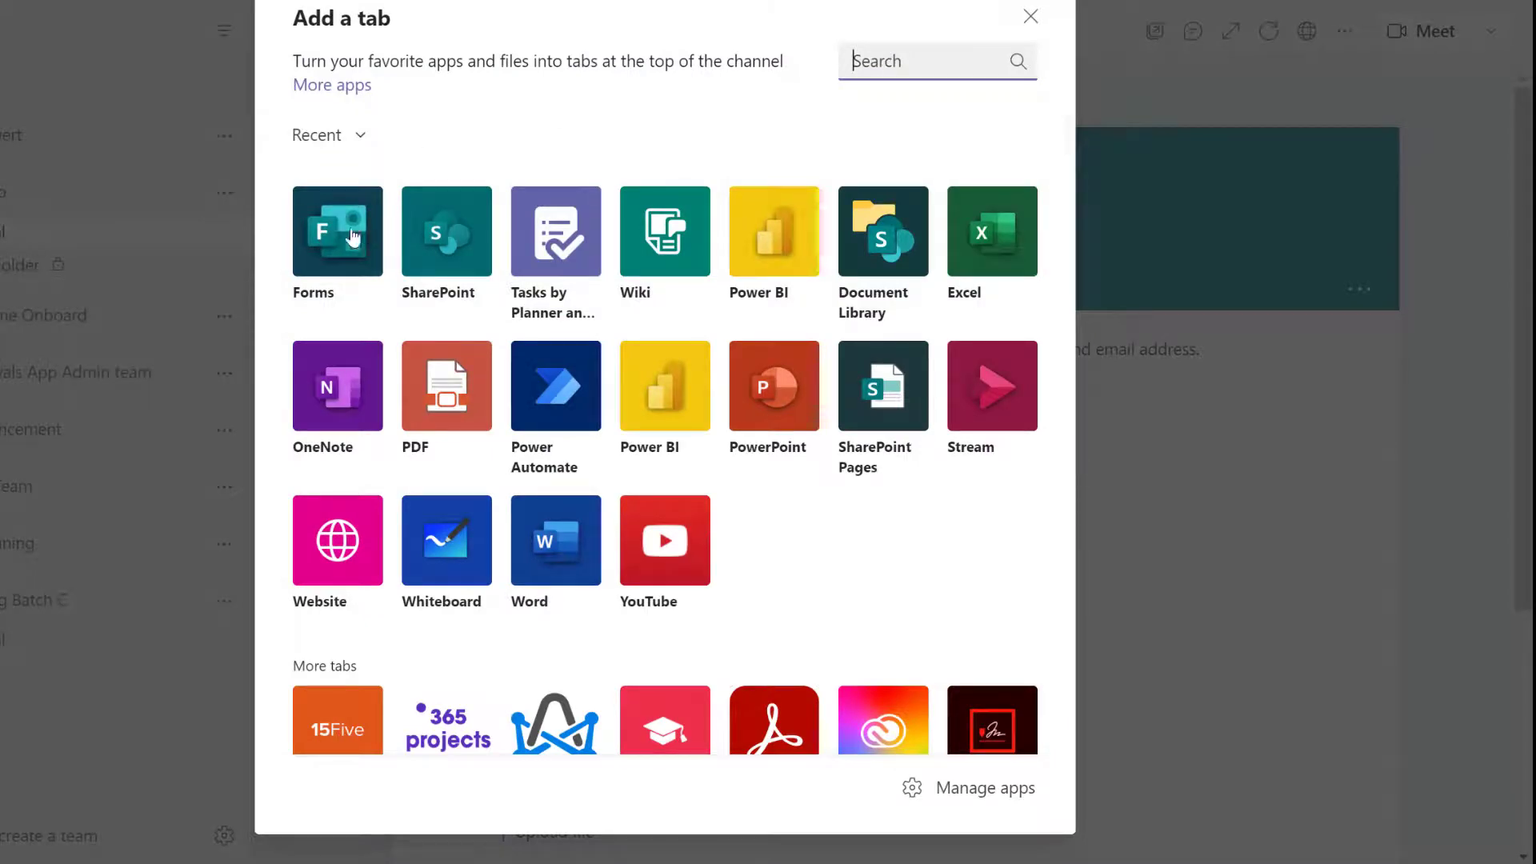
click(337, 240)
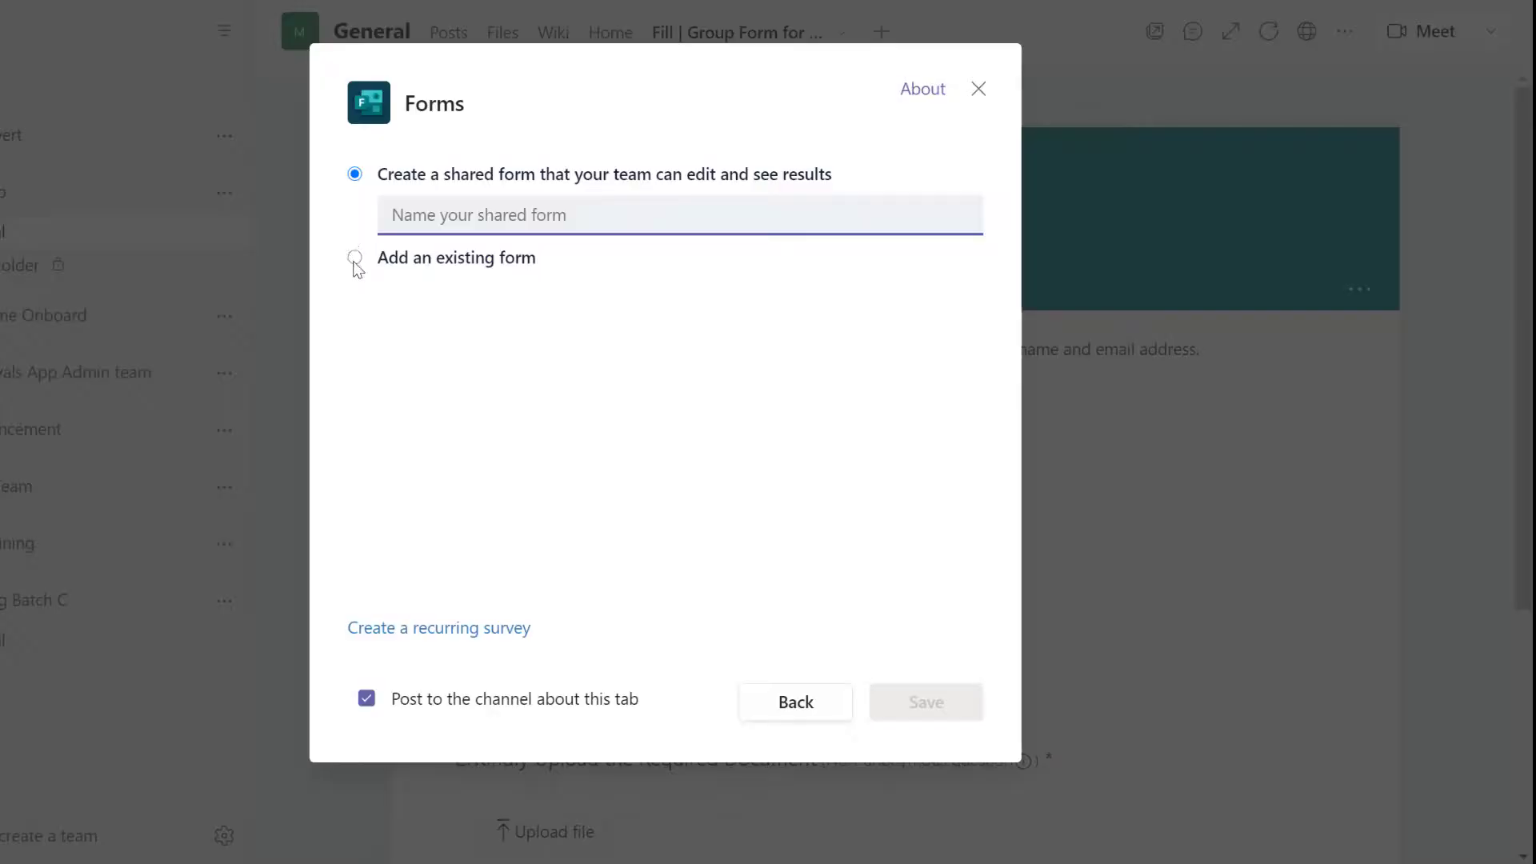
click(355, 258)
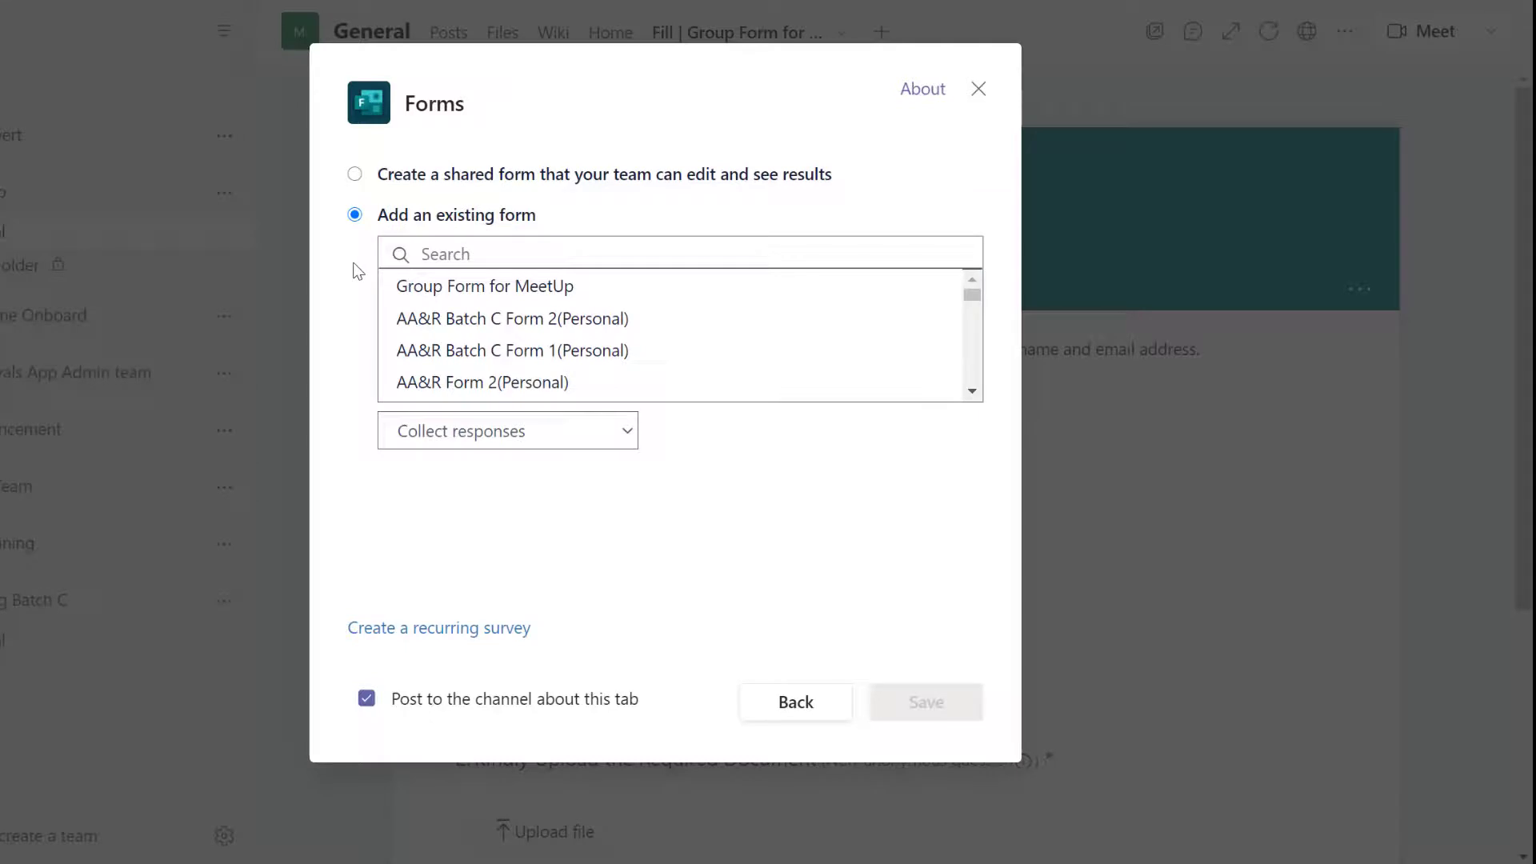
click(443, 298)
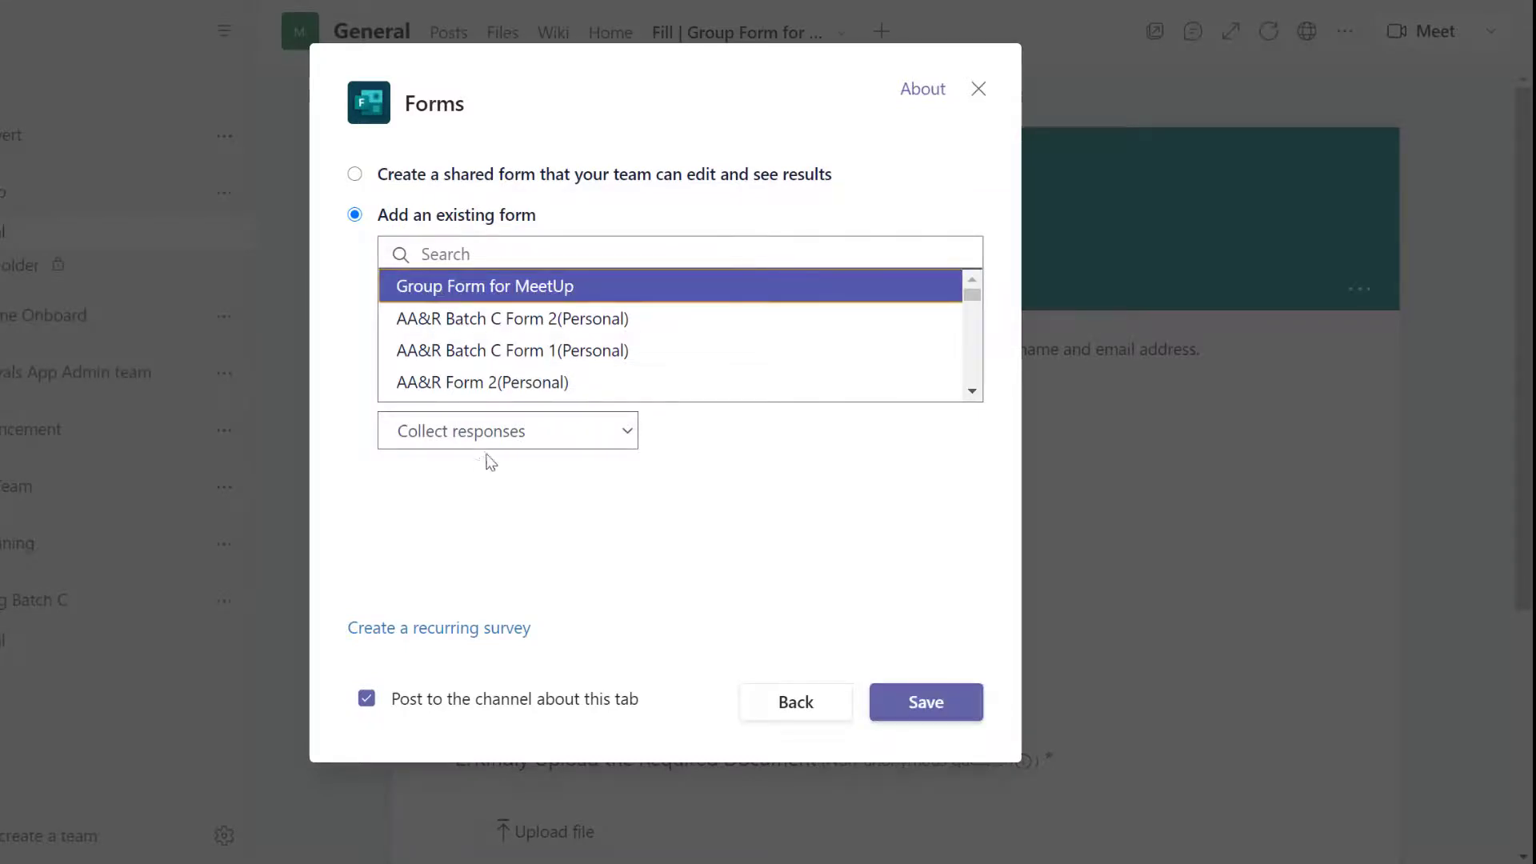
click(510, 438)
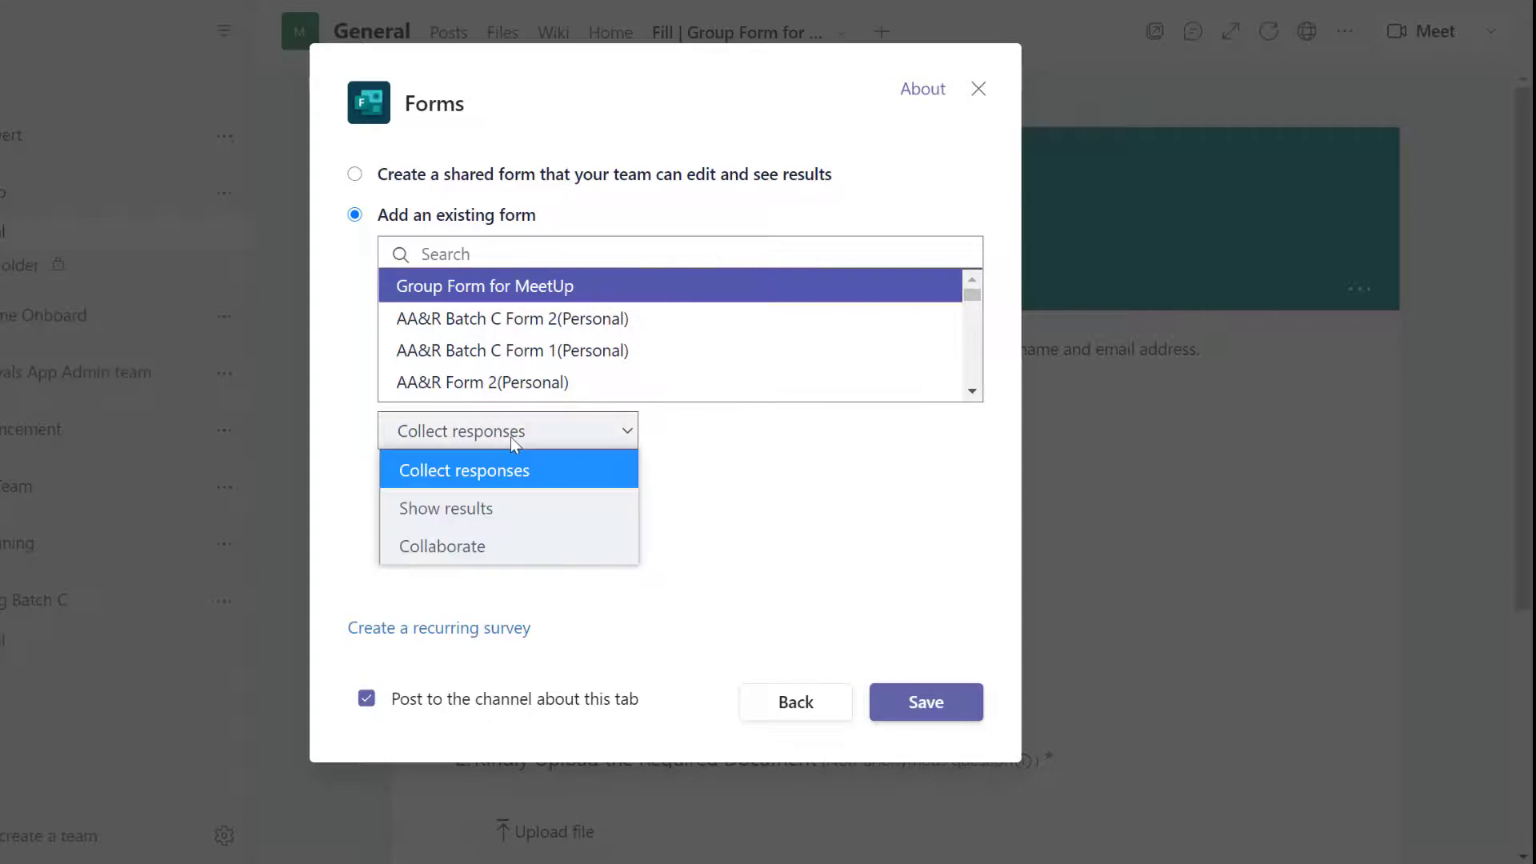
click(457, 508)
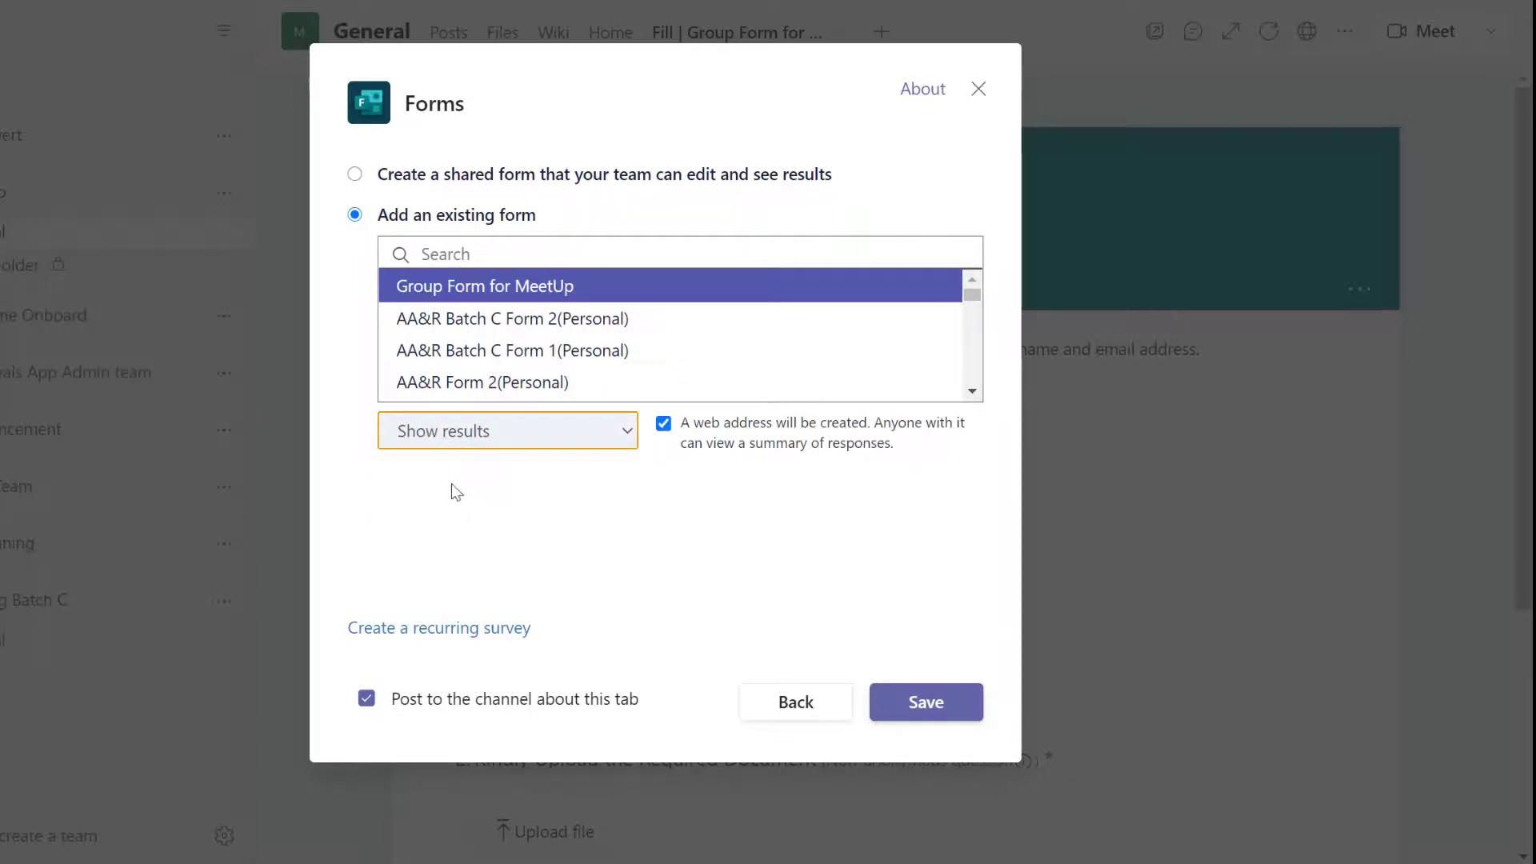
click(367, 700)
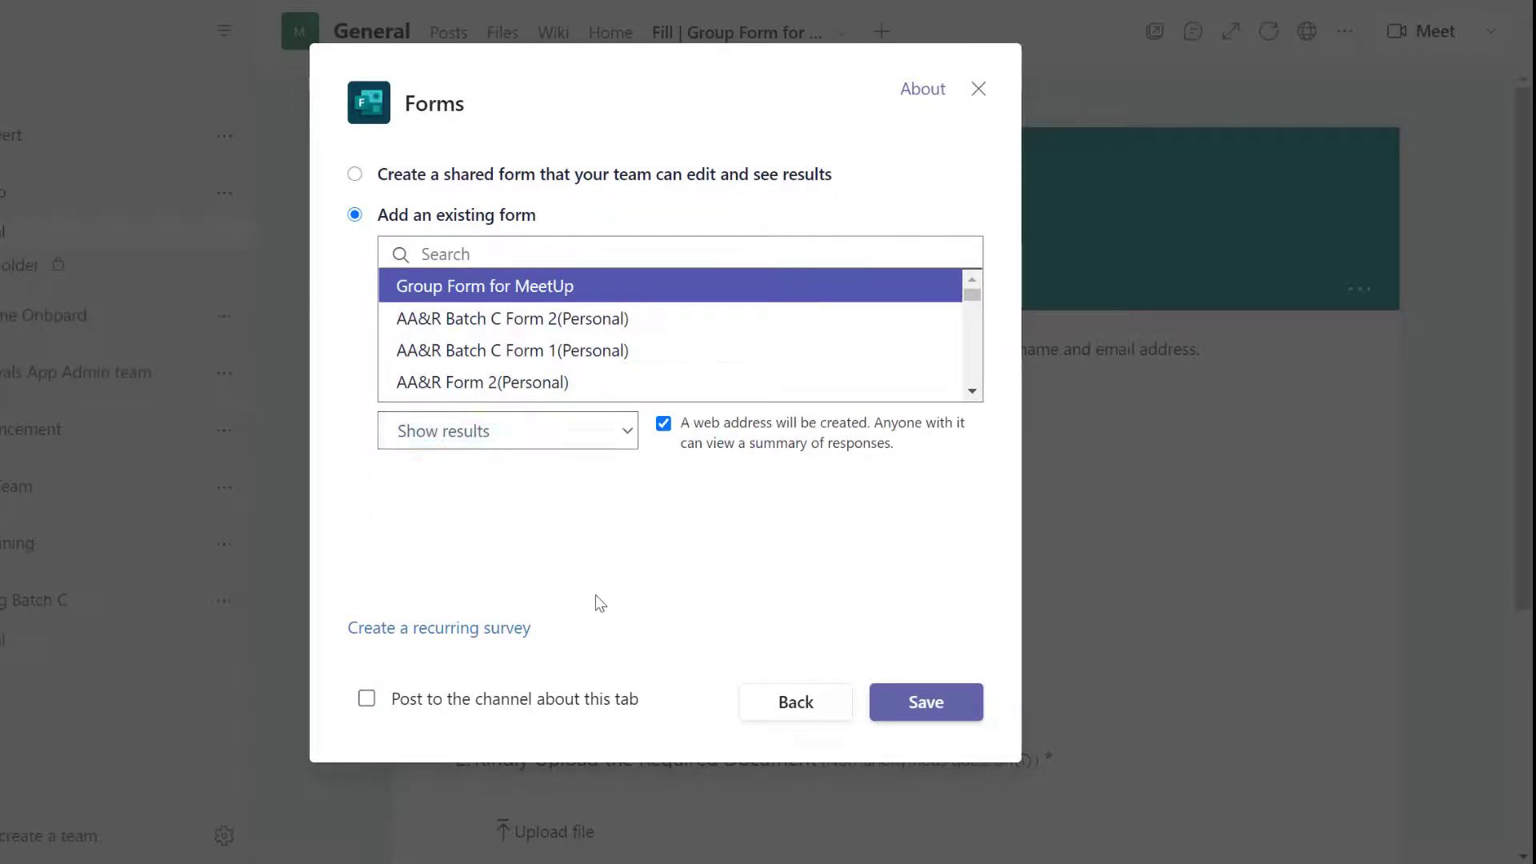
click(935, 707)
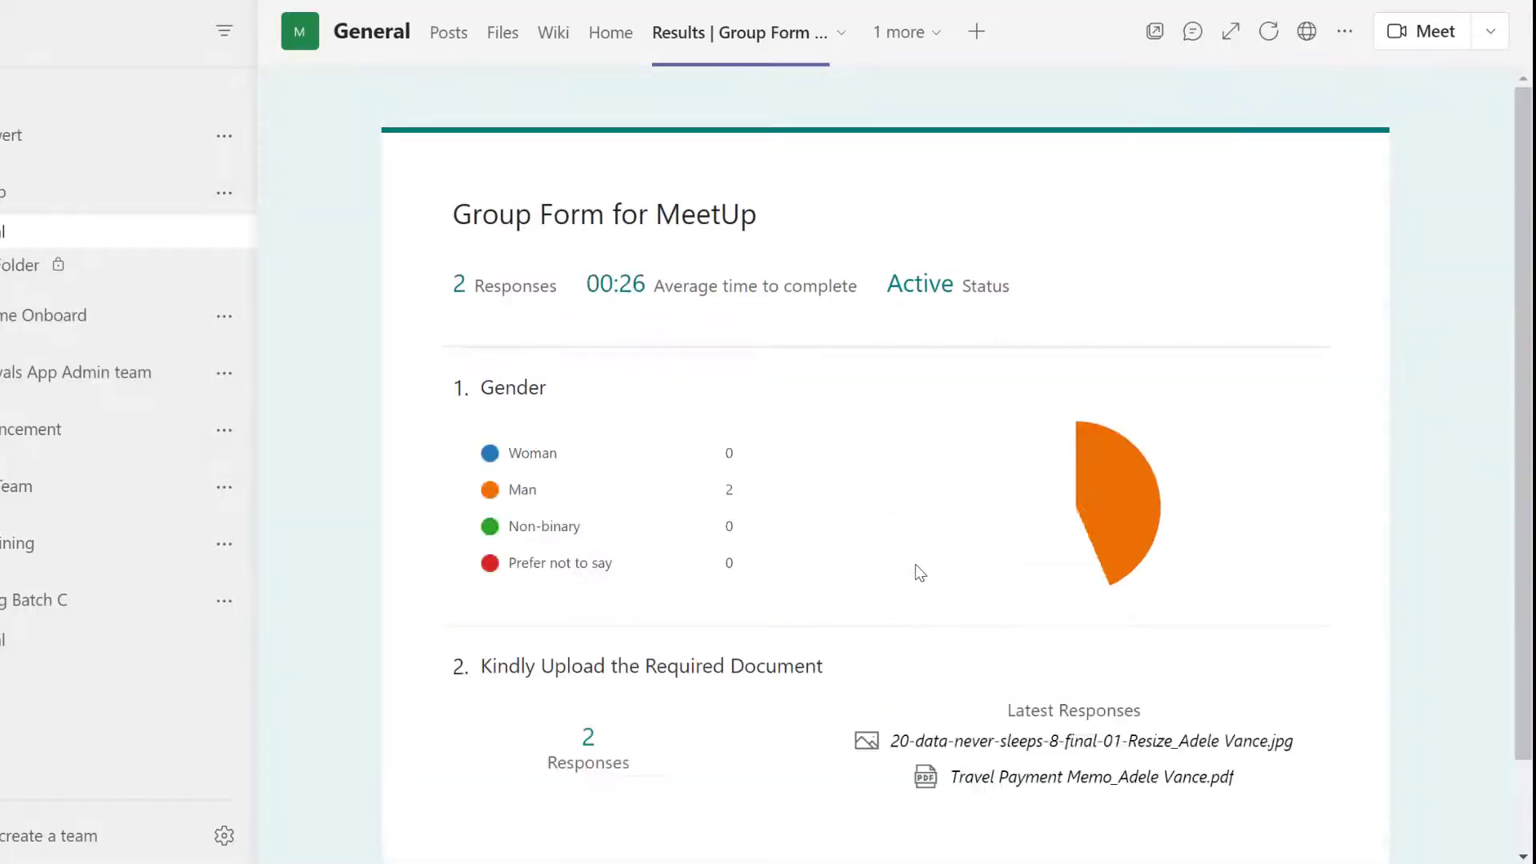
scroll(880, 412, down, 2)
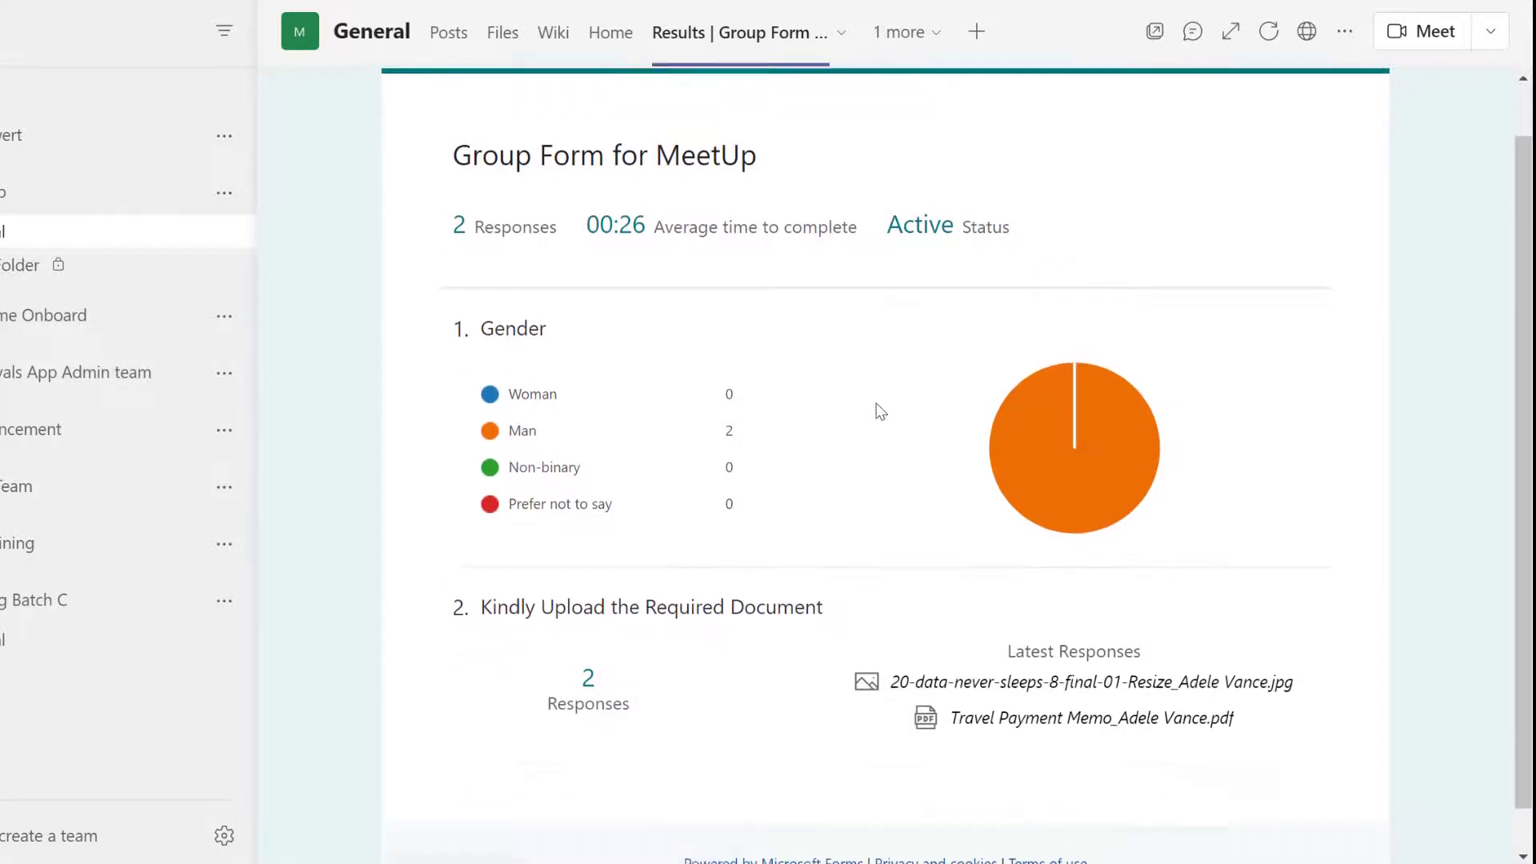
scroll(880, 413, up, 2)
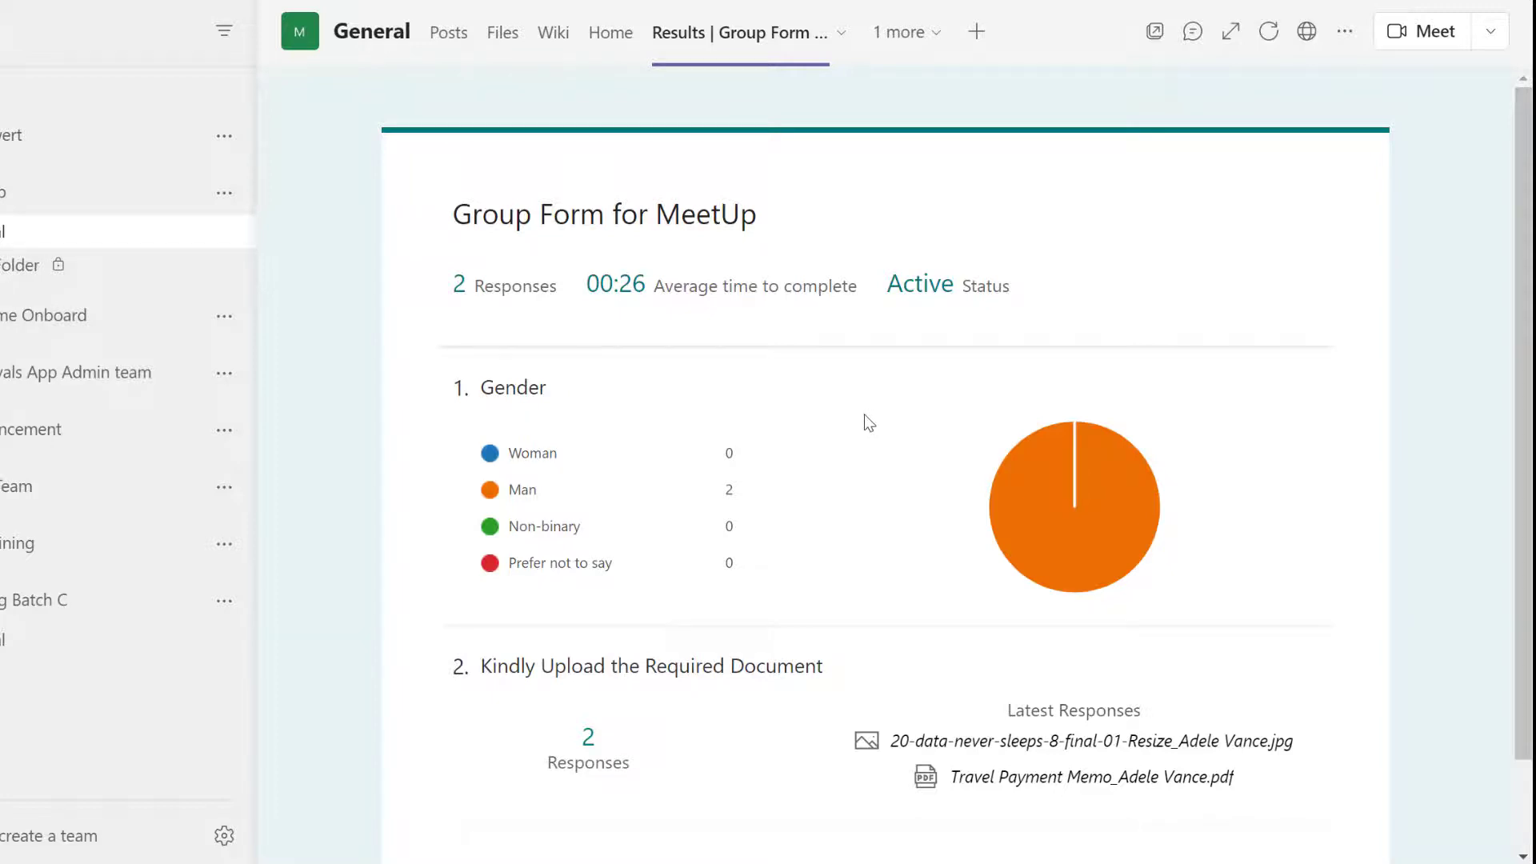
scroll(864, 416, down, 2)
scroll(865, 426, up, 2)
- In the Fill tab, answer Gender with Woman, upload Slide2.PNG from the desktop folder PN4.0 Vacation SPots, and submit the response
click(927, 46)
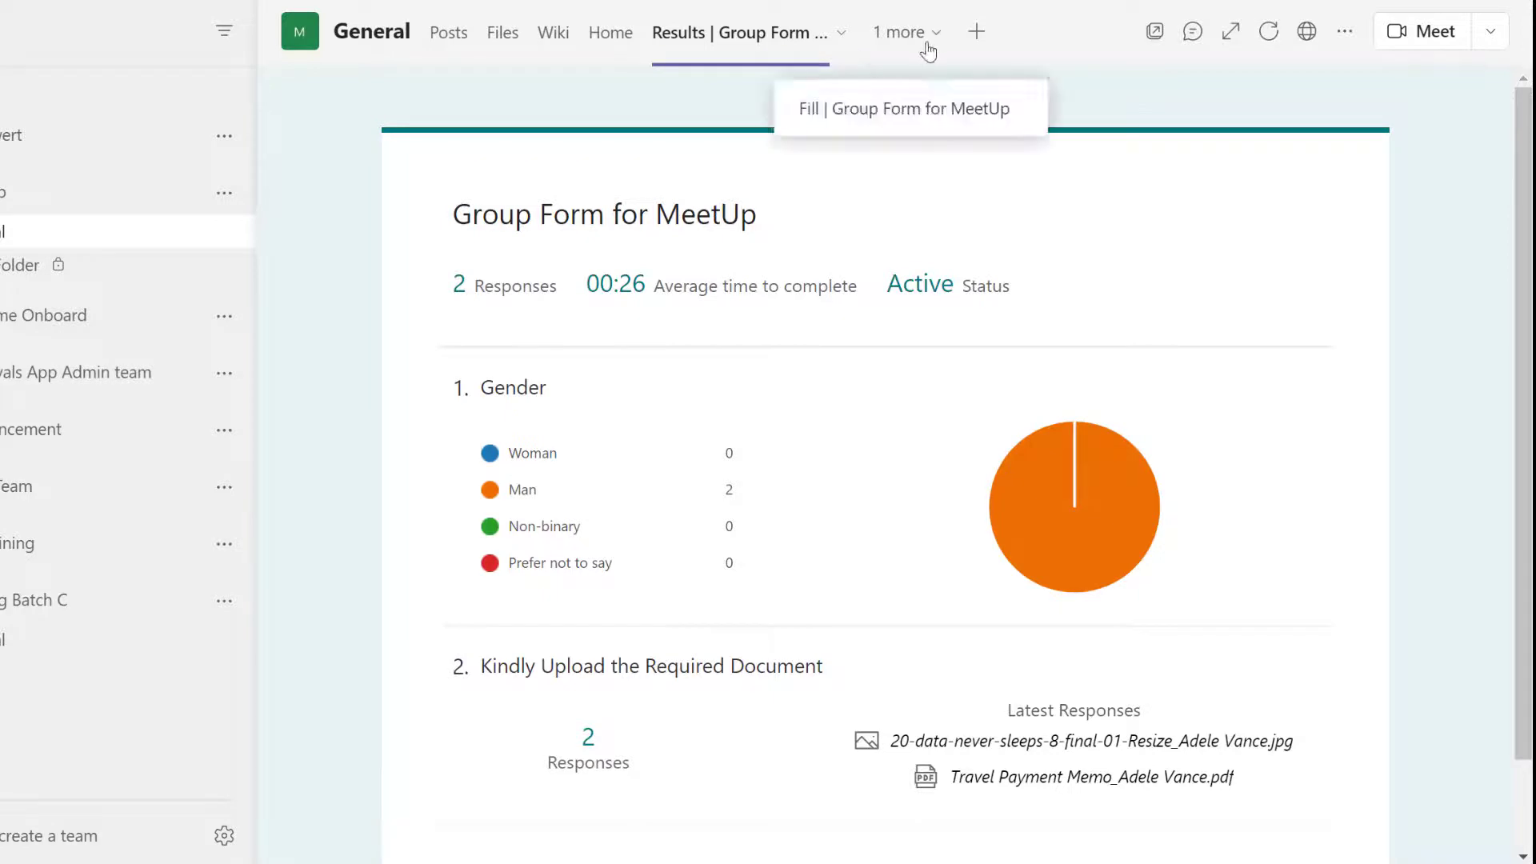
click(903, 110)
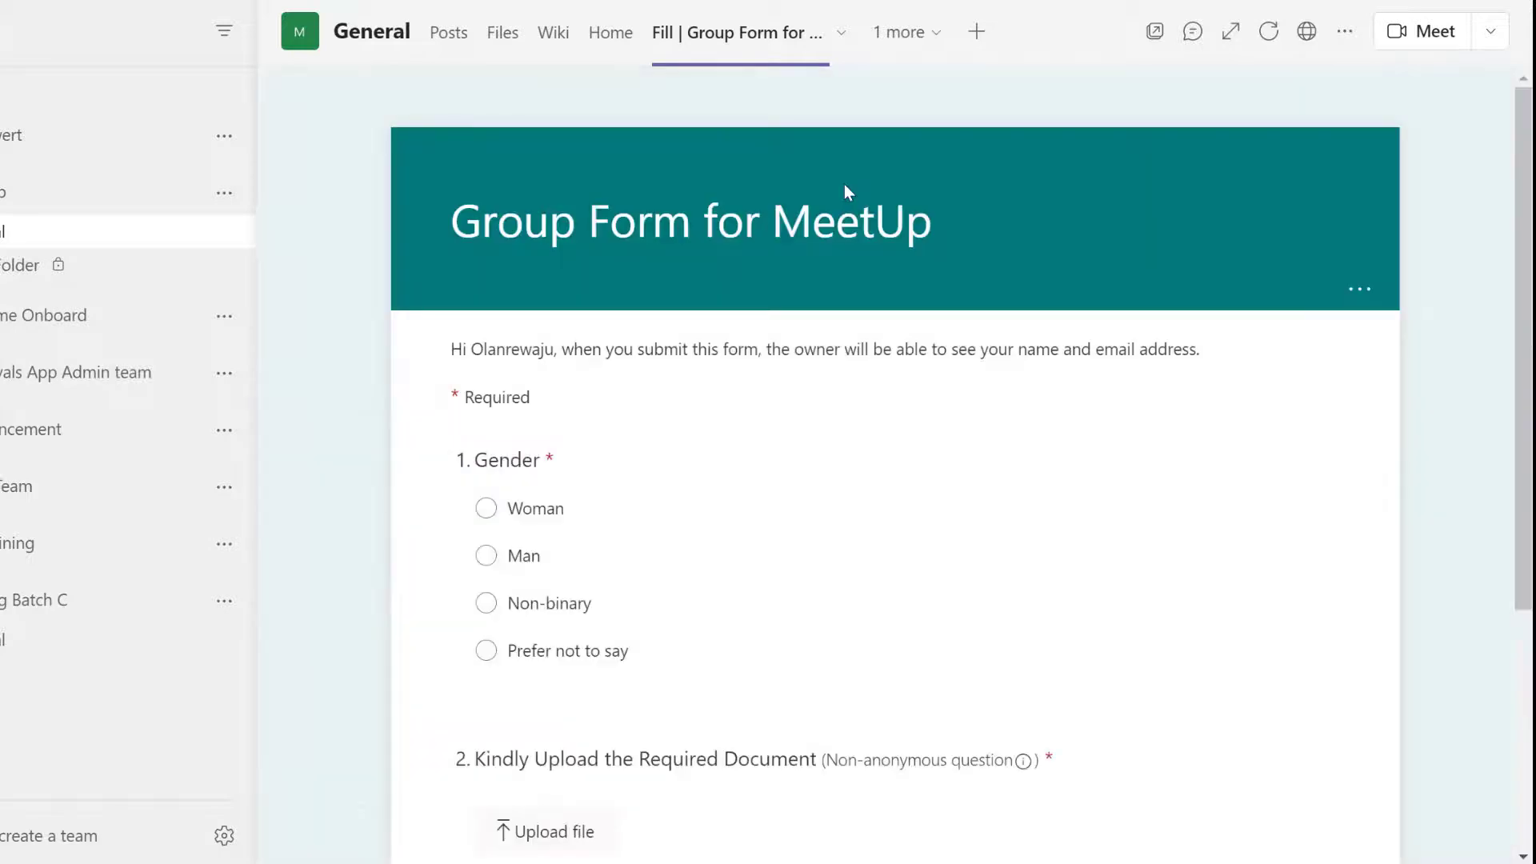
scroll(522, 512, down, 5)
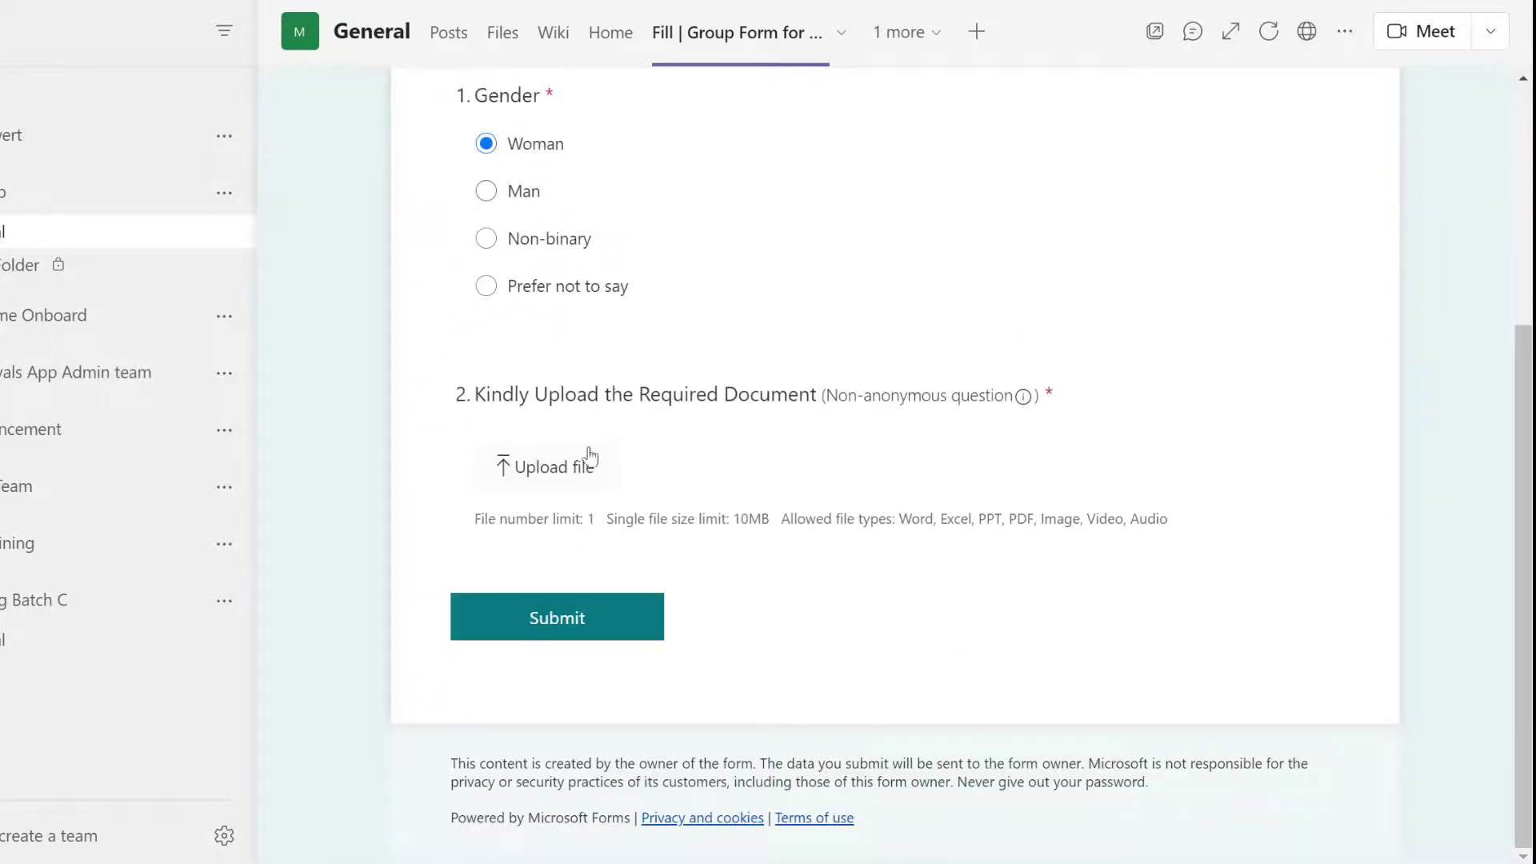
click(559, 473)
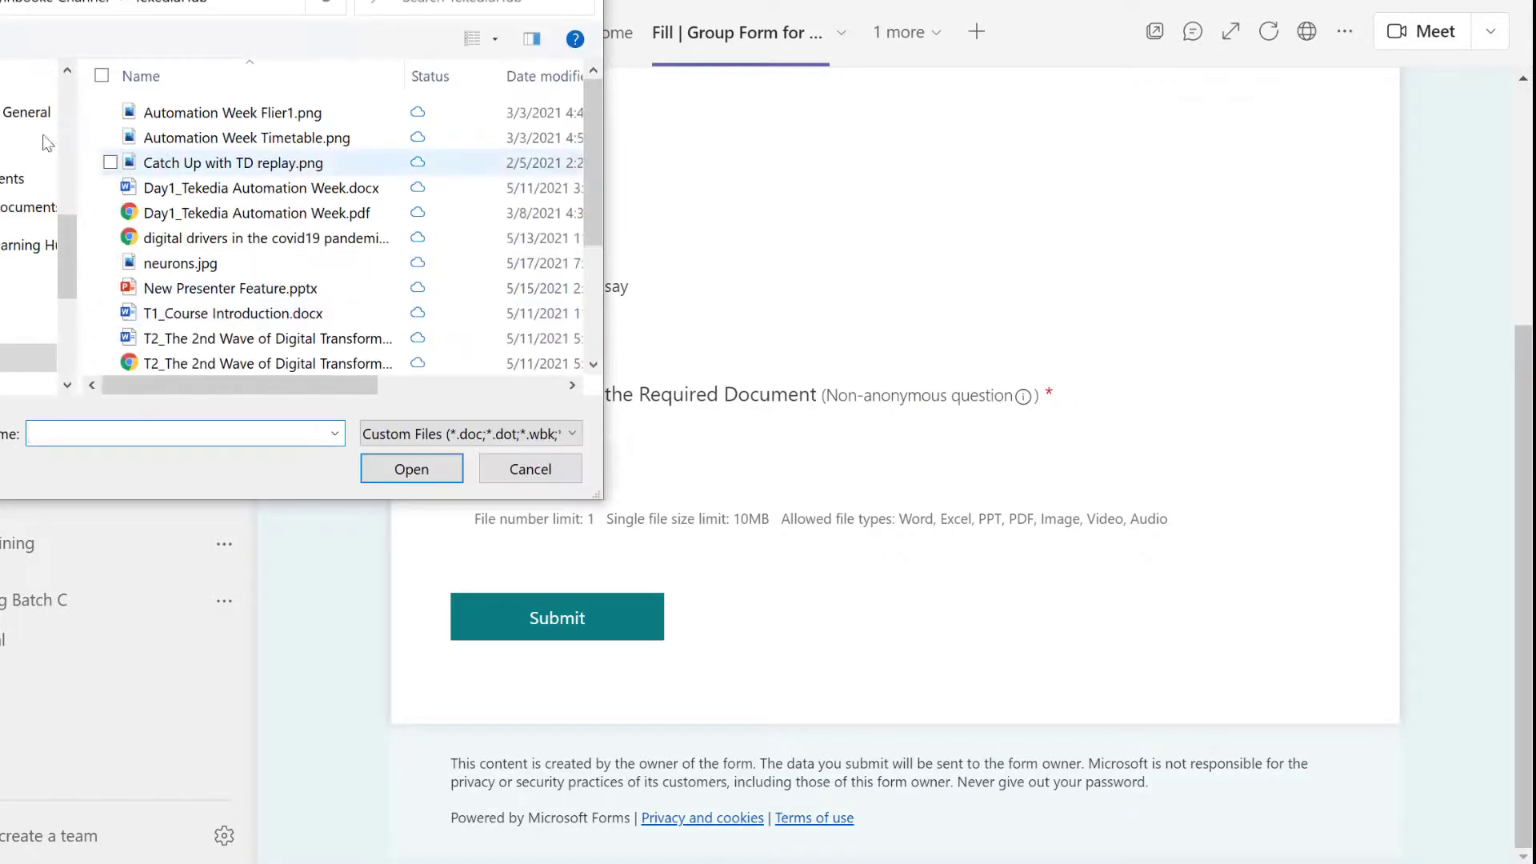
scroll(24, 156, up, 1)
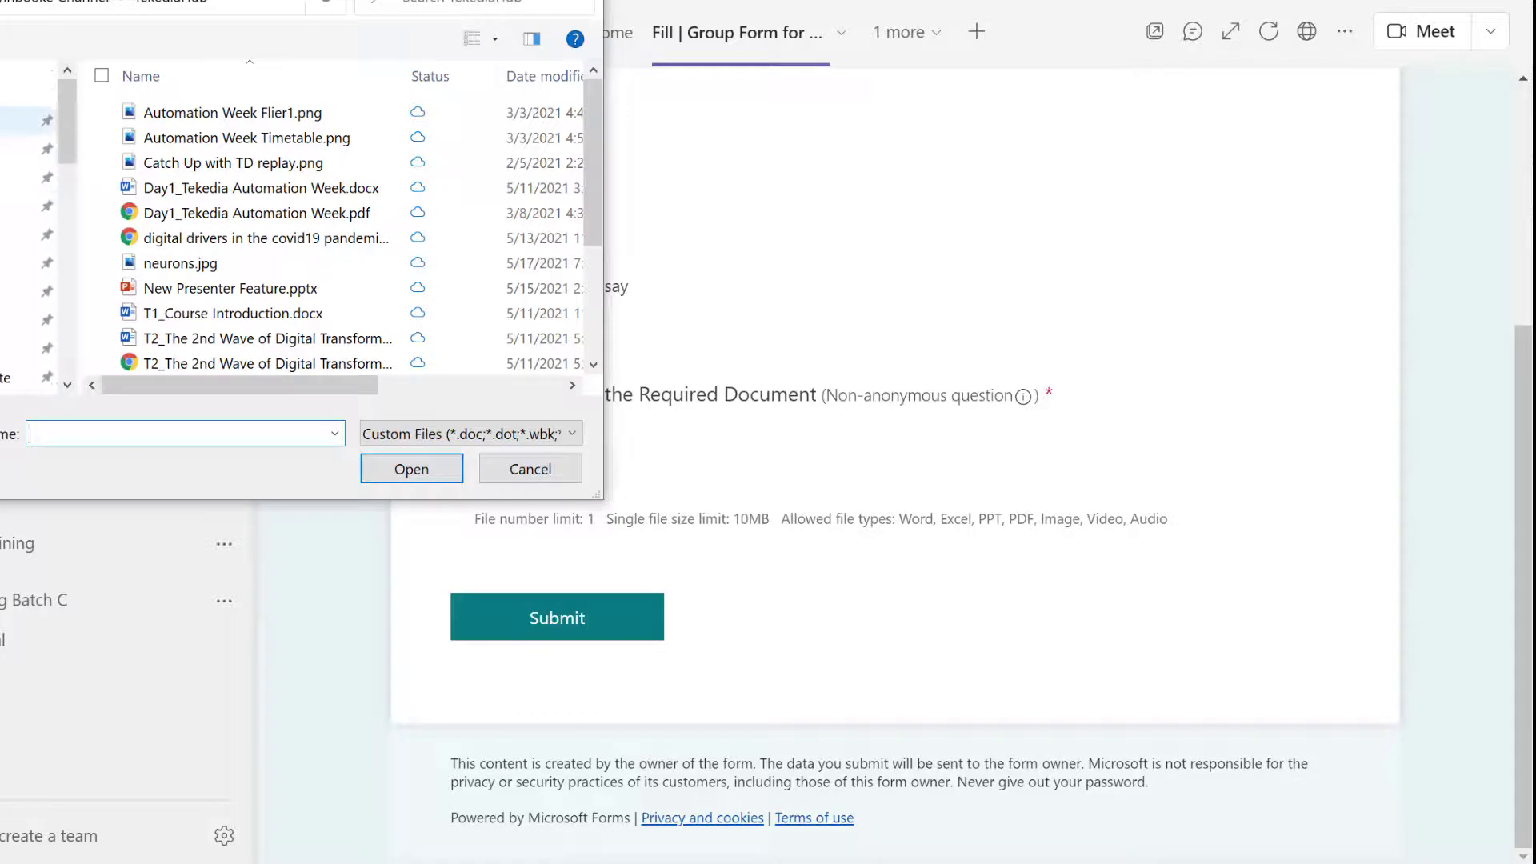
click(16, 121)
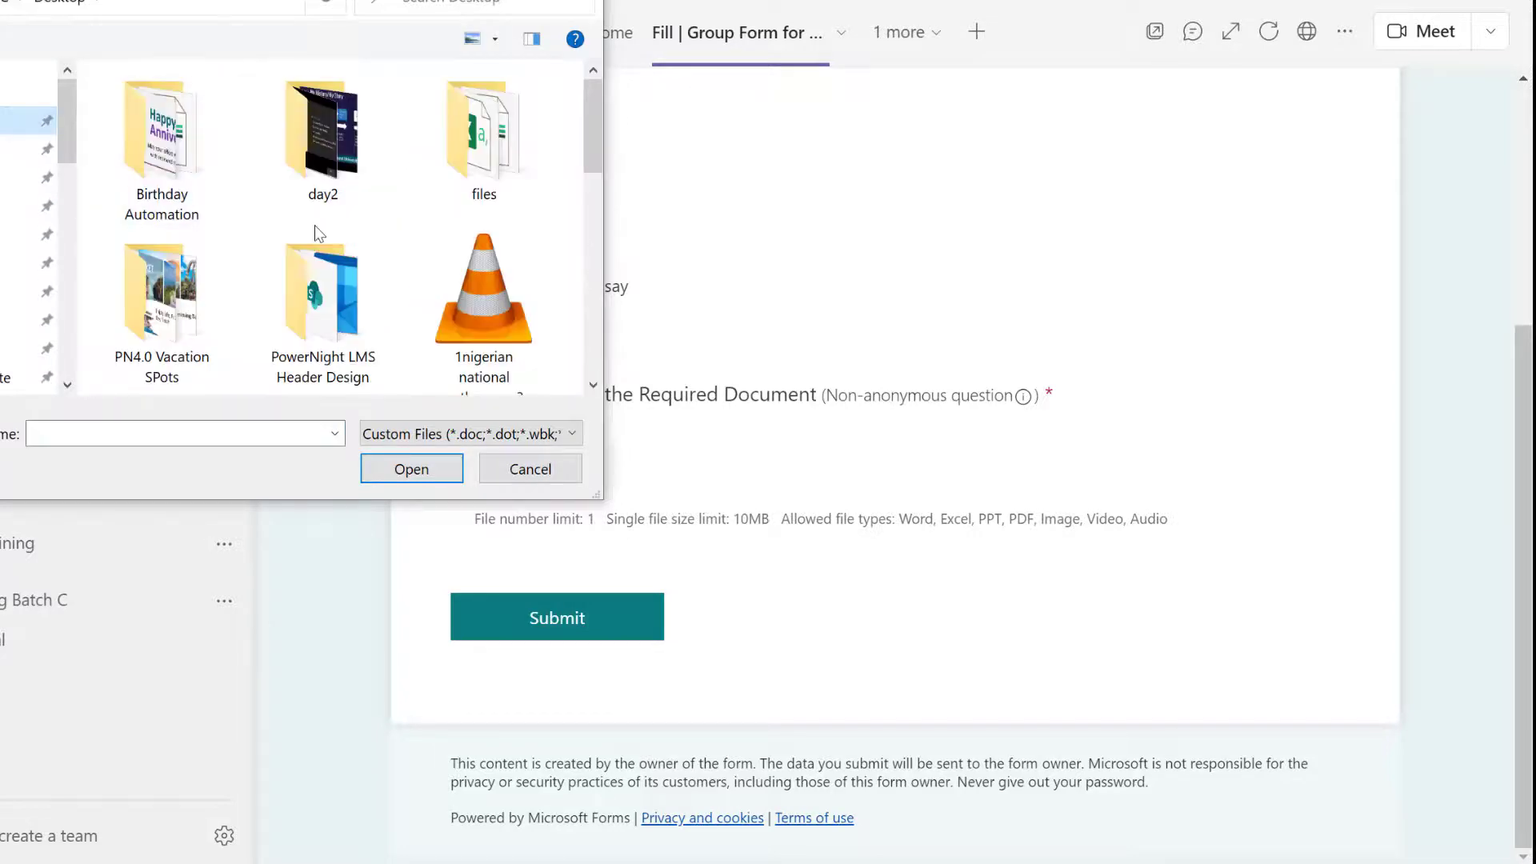
double_click(153, 320)
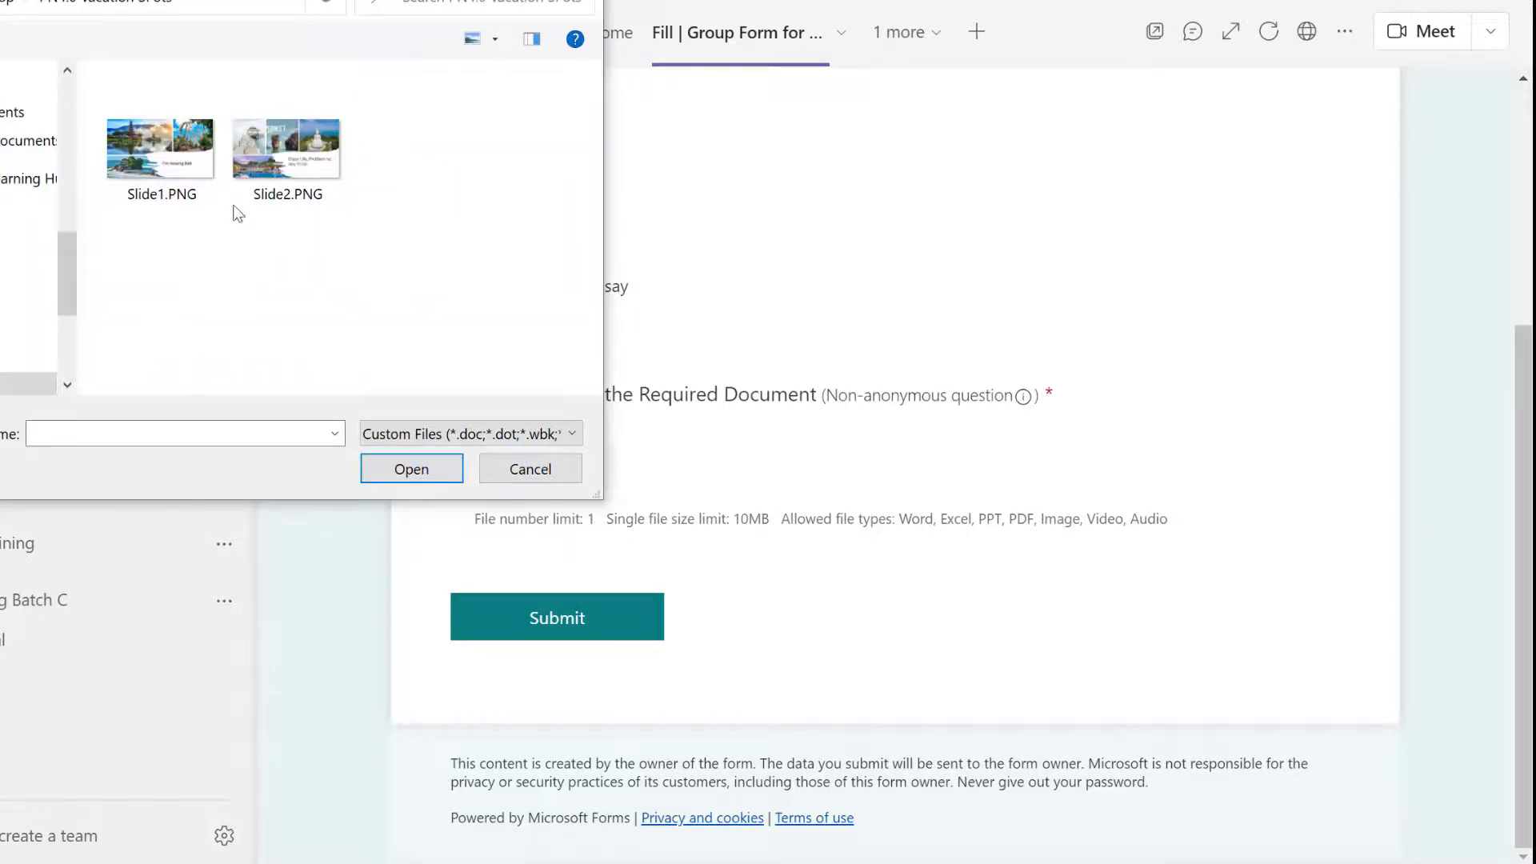
click(290, 200)
click(403, 473)
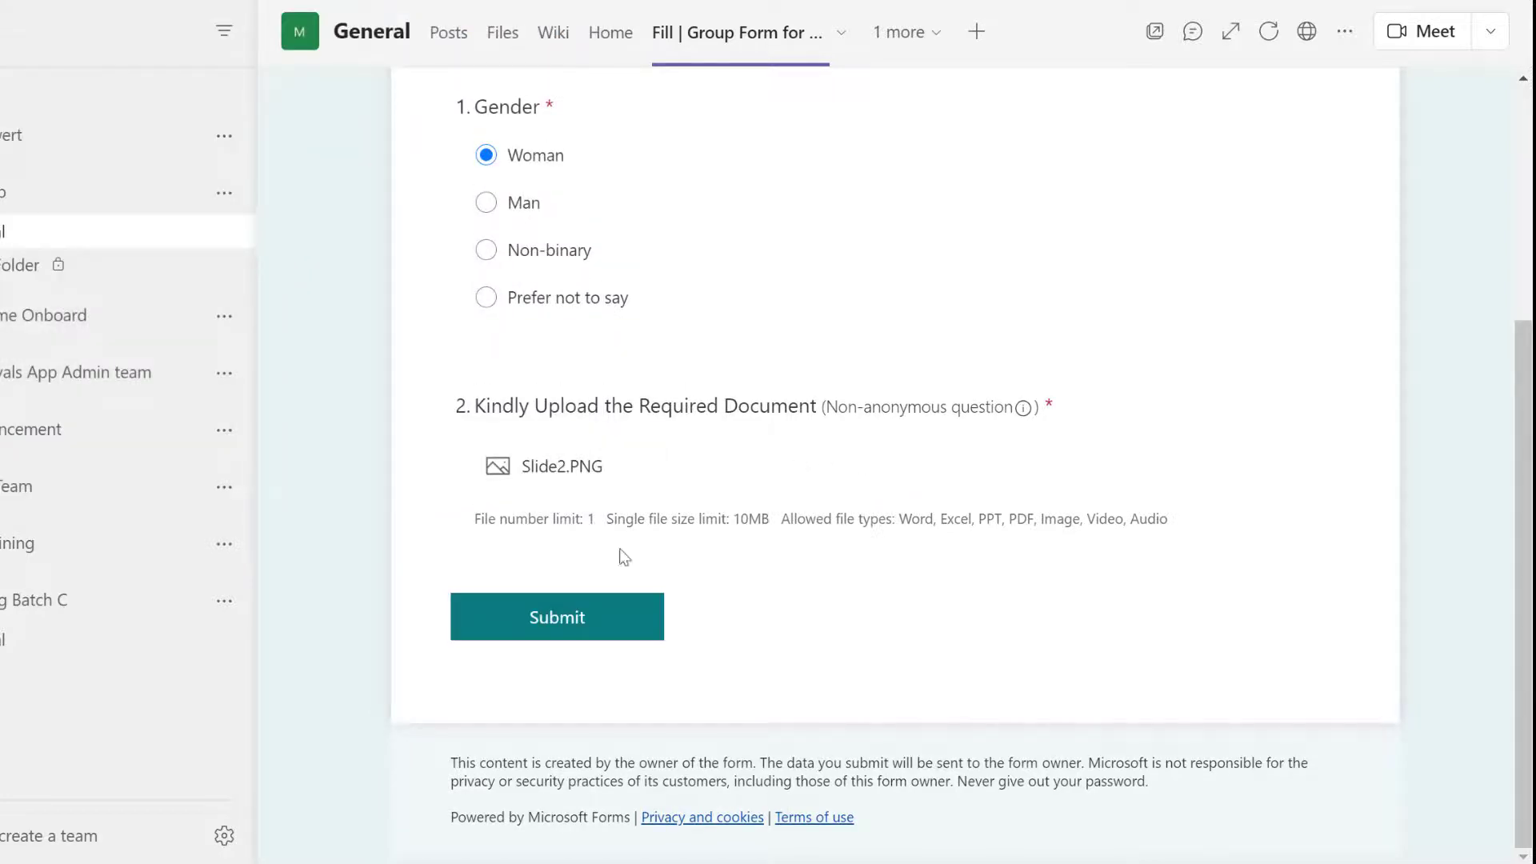
click(569, 617)
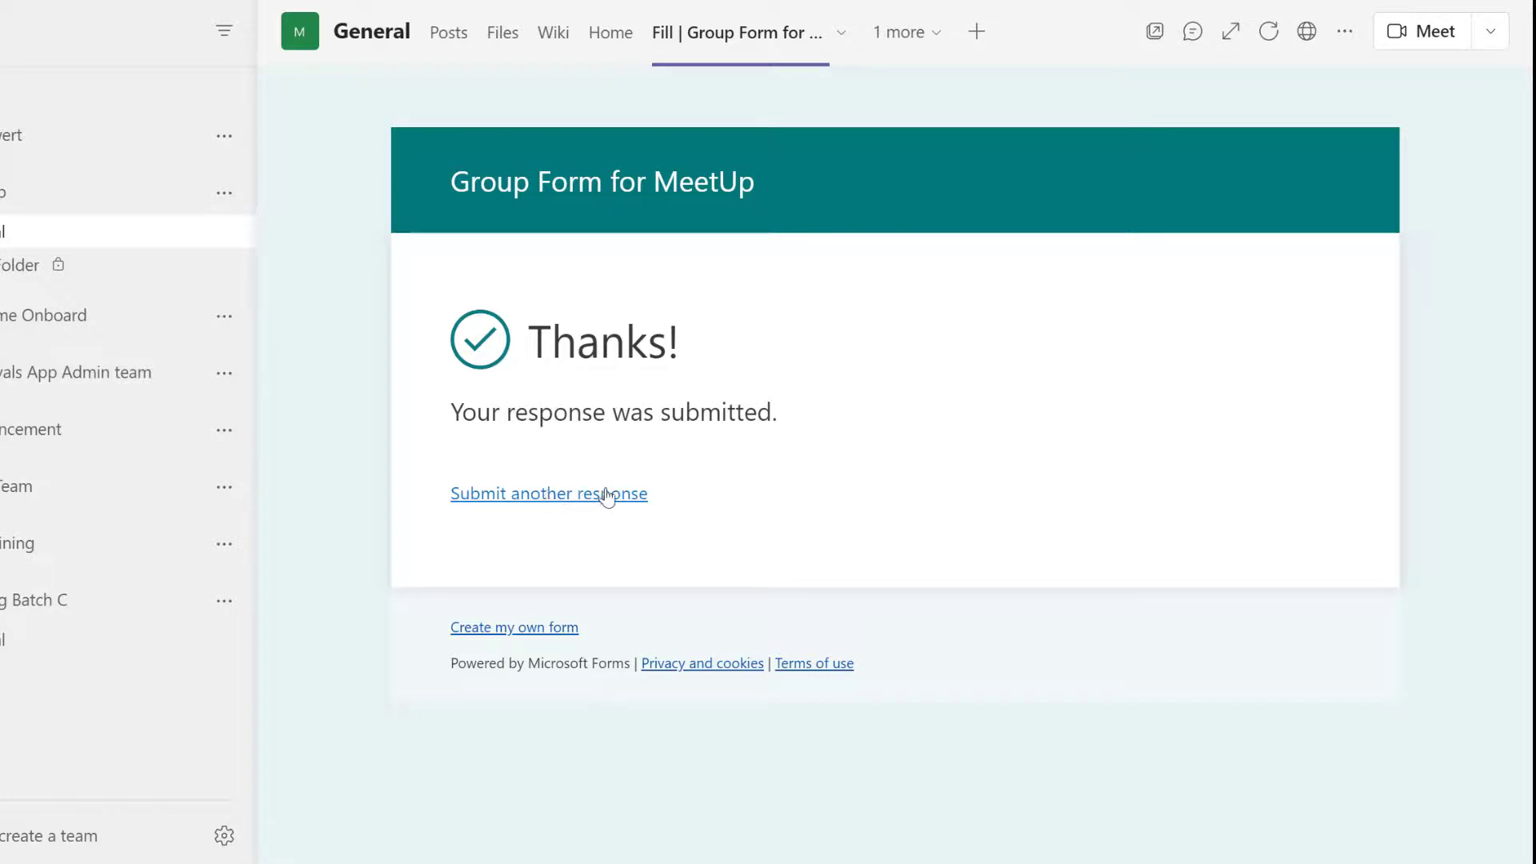
- Open the Results tab of Group Form for MeetUp and review the response summary, briefly expanding the tab to full view
click(909, 40)
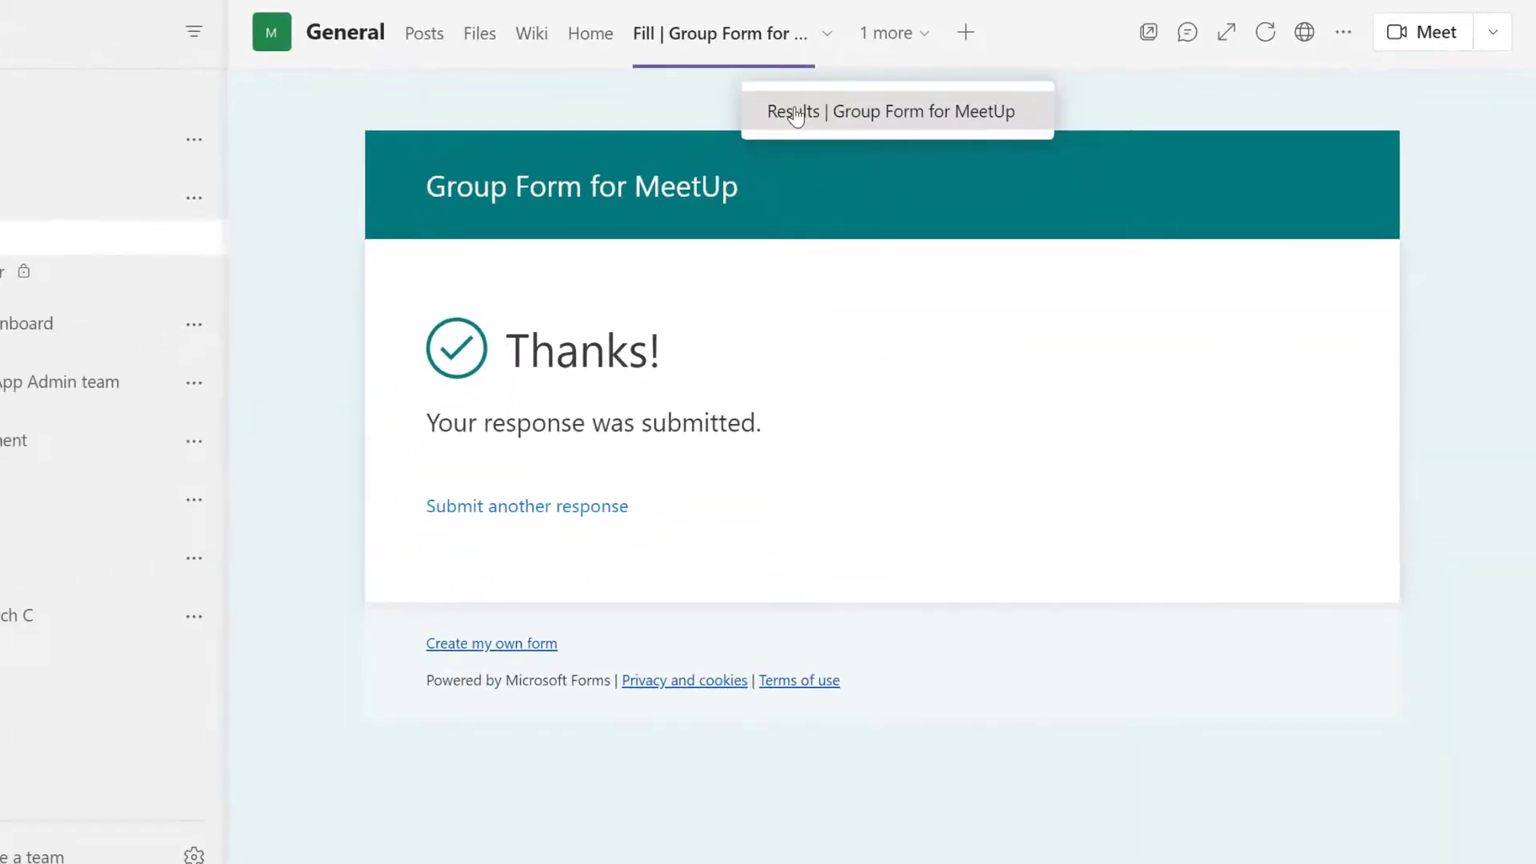
click(797, 112)
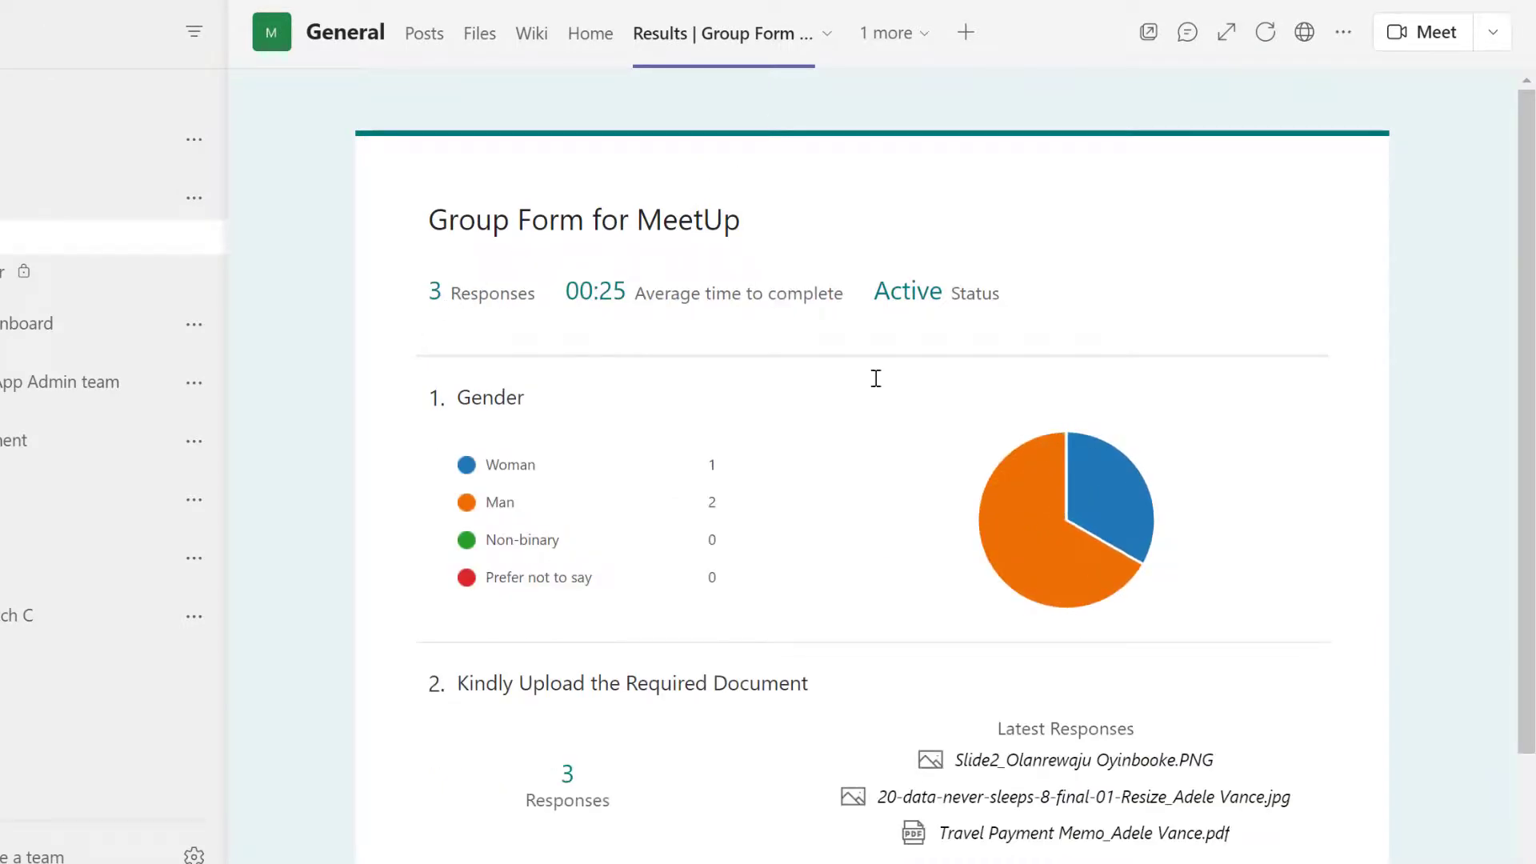
scroll(820, 504, down, 2)
scroll(836, 489, up, 2)
click(1226, 34)
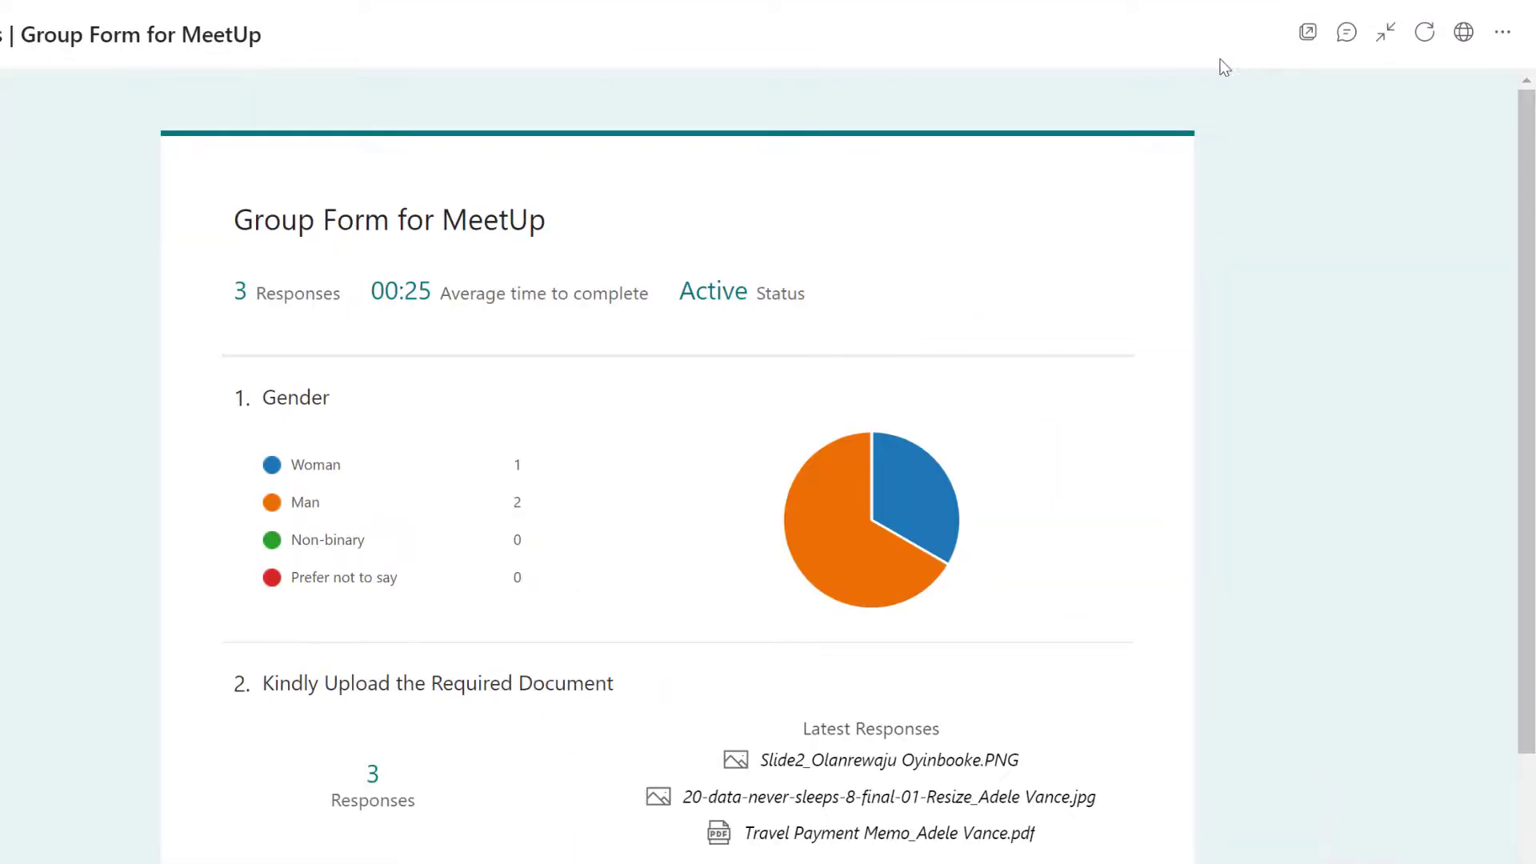
click(1388, 34)
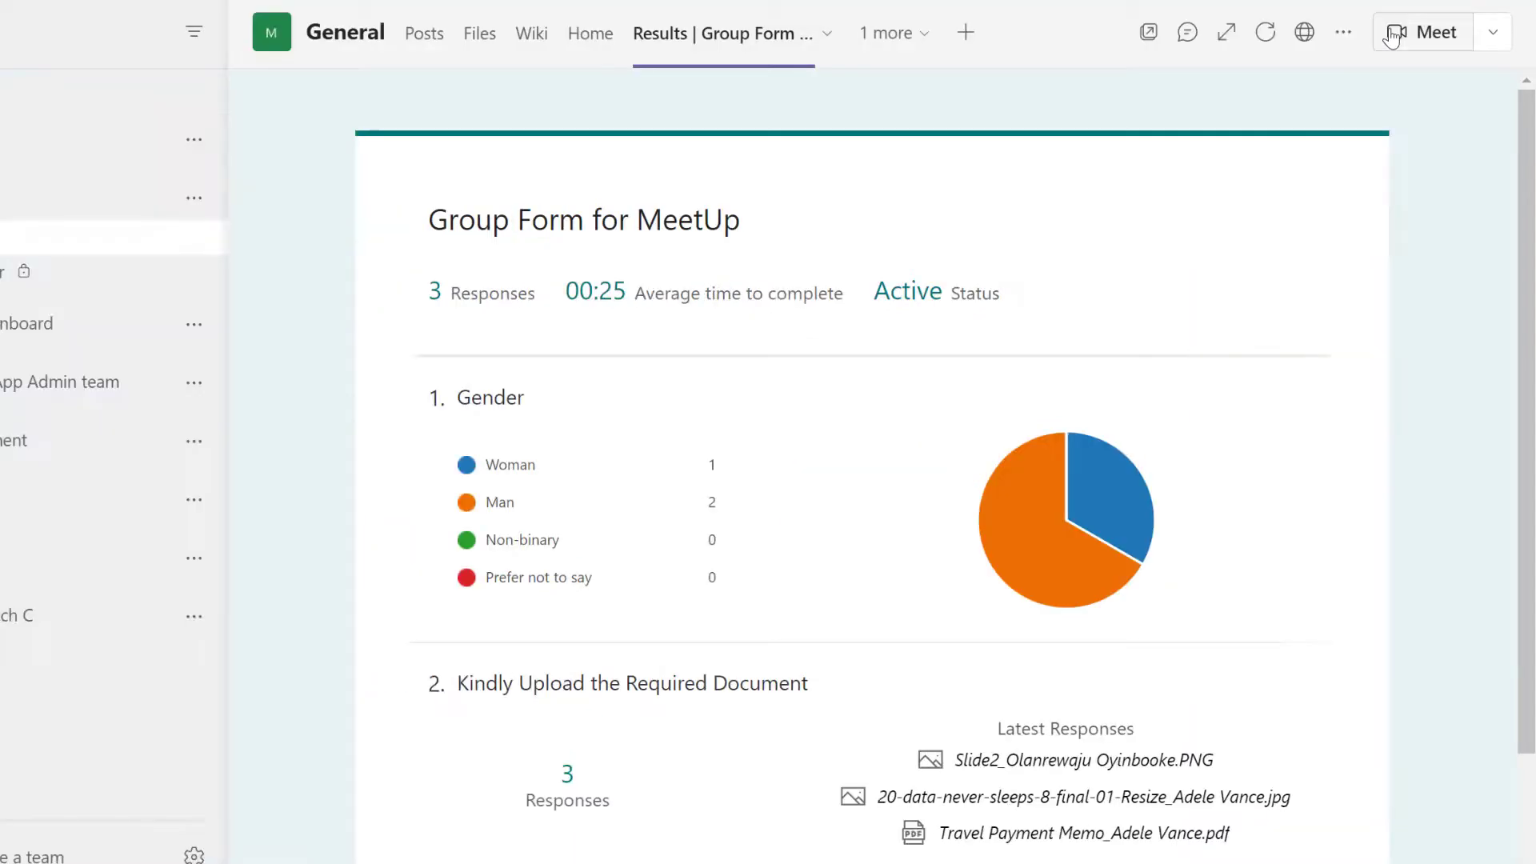
- Add another Forms tab for the existing Group Form for MeetUp set to Collaborate, without posting to the channel
click(967, 35)
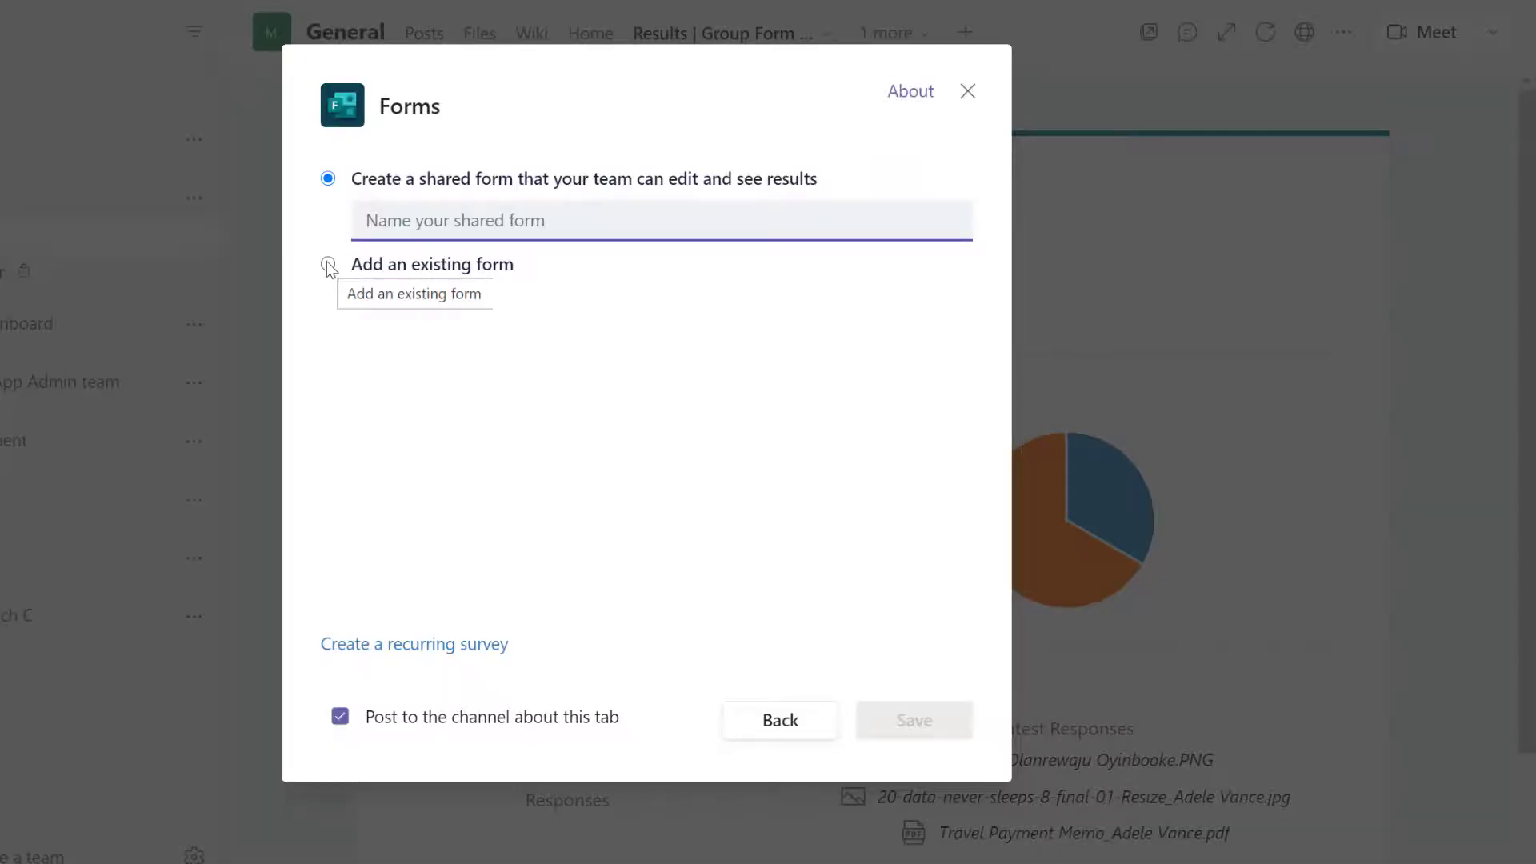
click(330, 265)
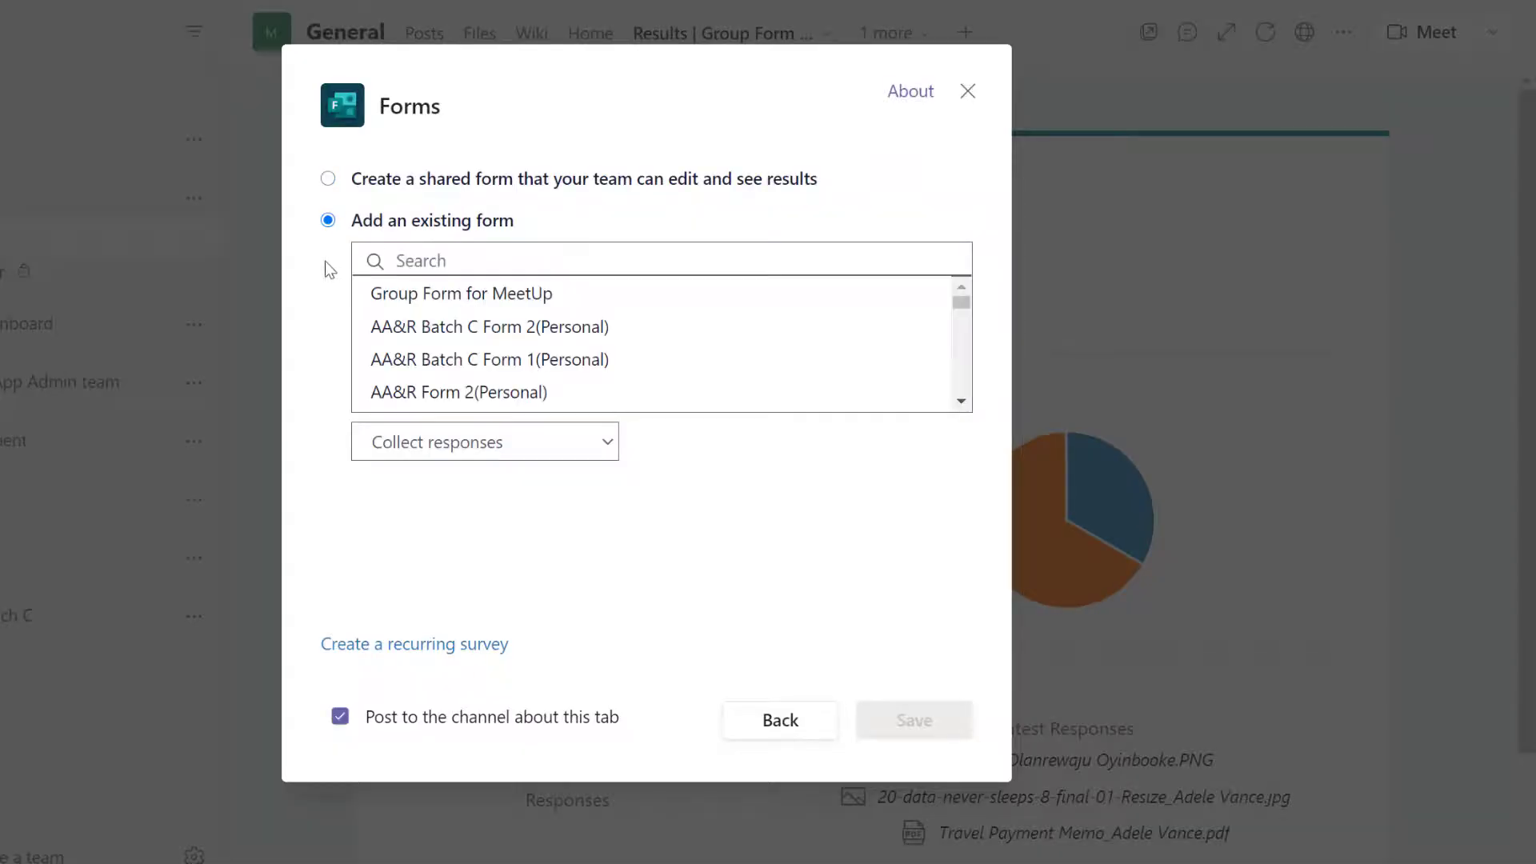
click(368, 293)
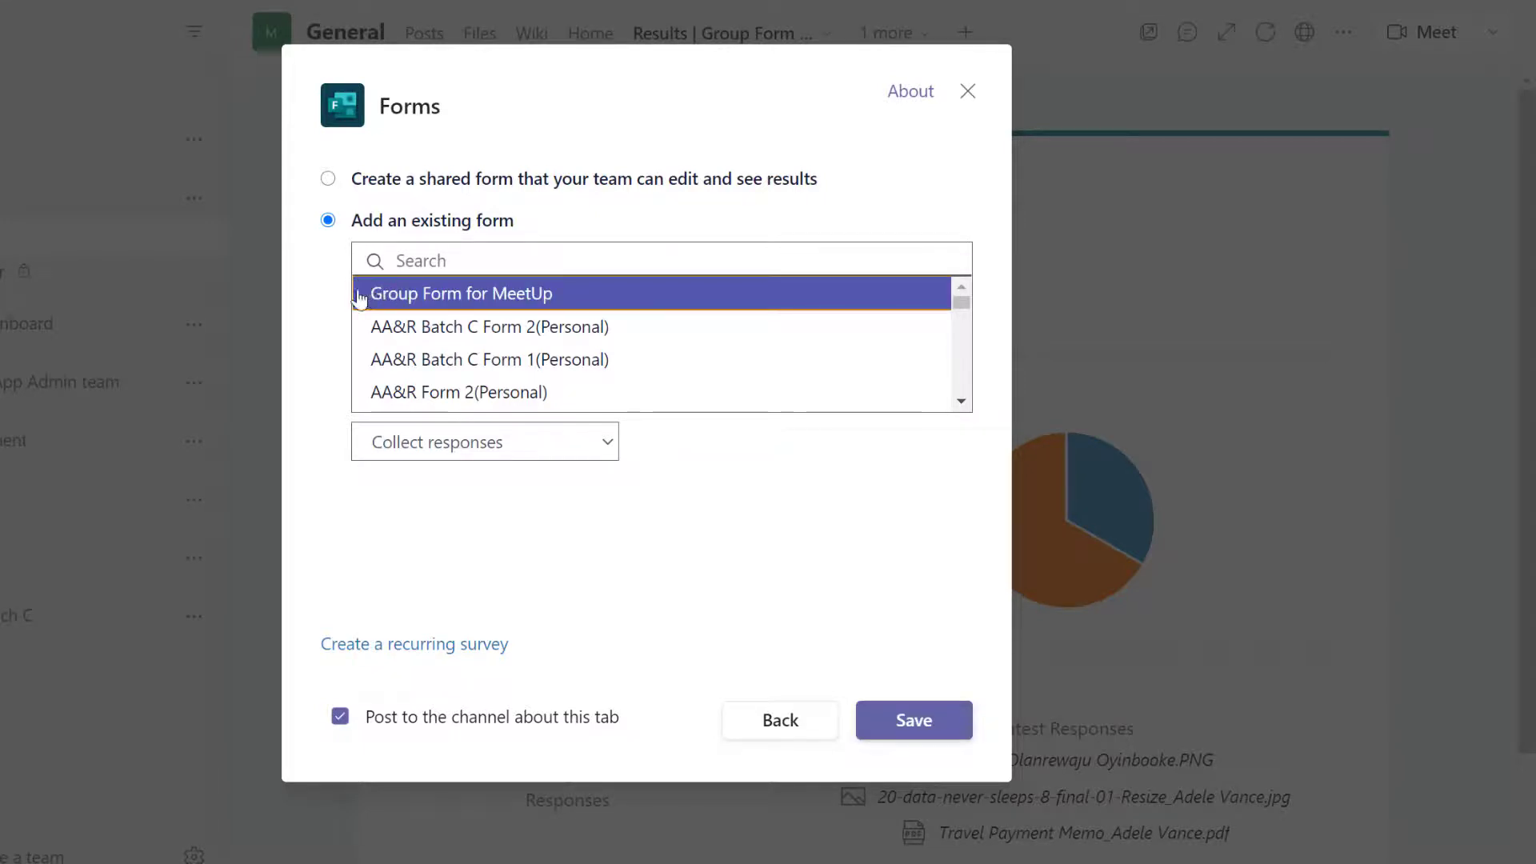
click(442, 455)
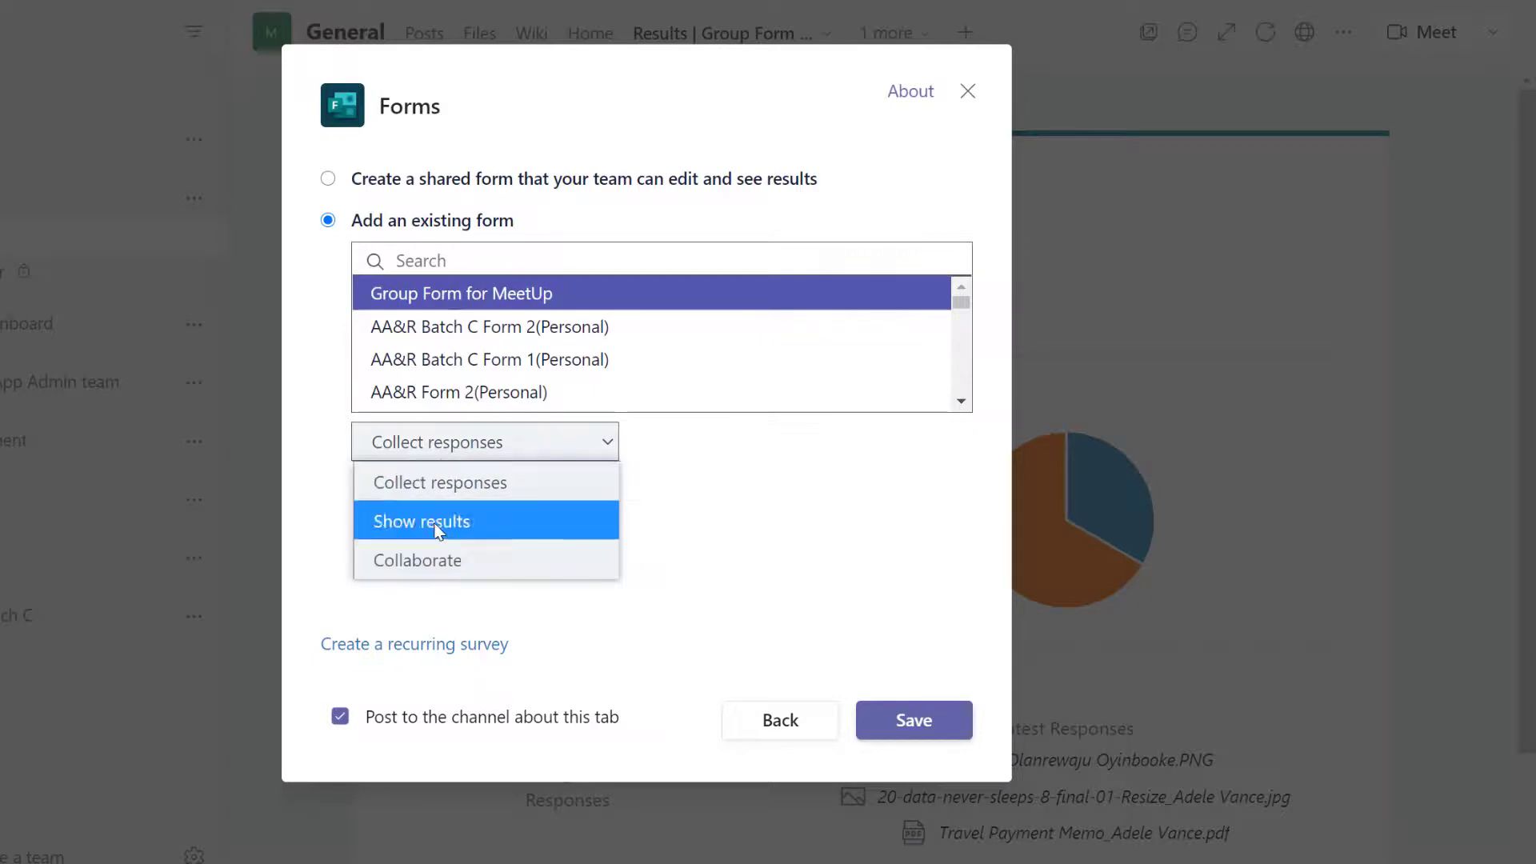
click(431, 565)
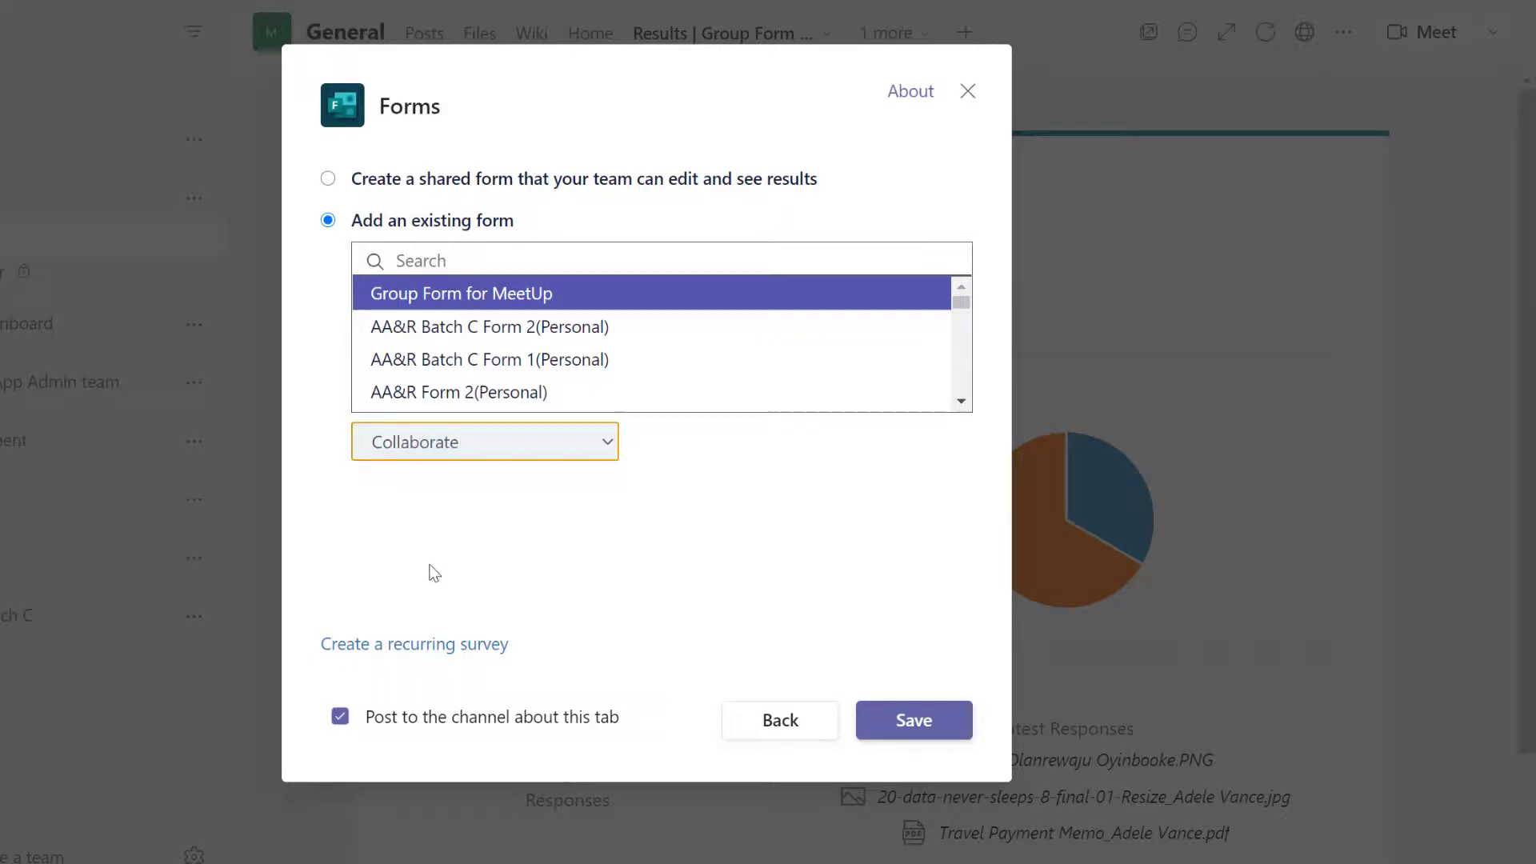
click(372, 725)
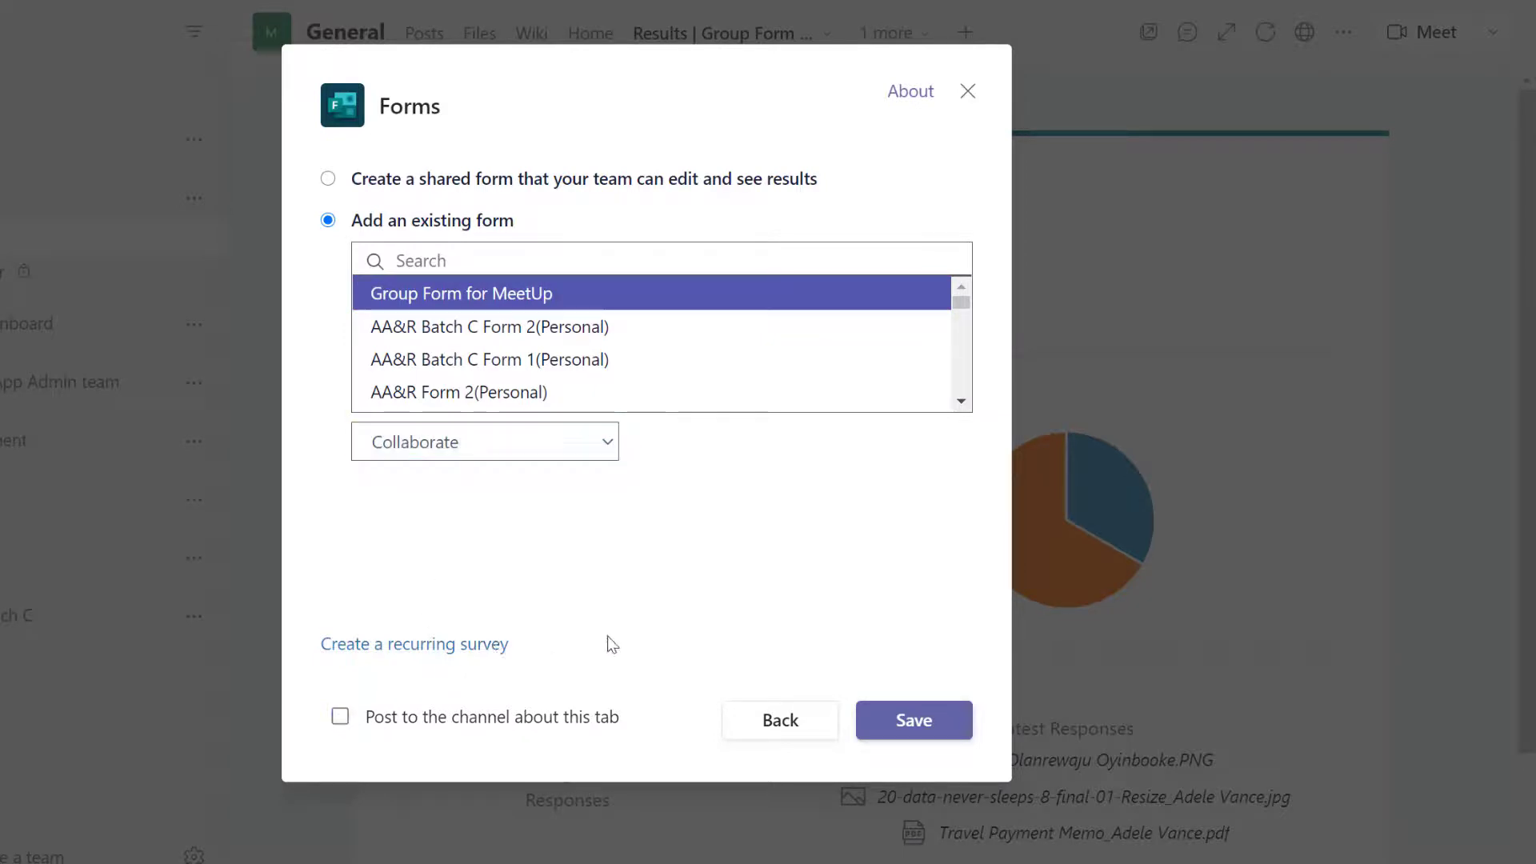
click(920, 728)
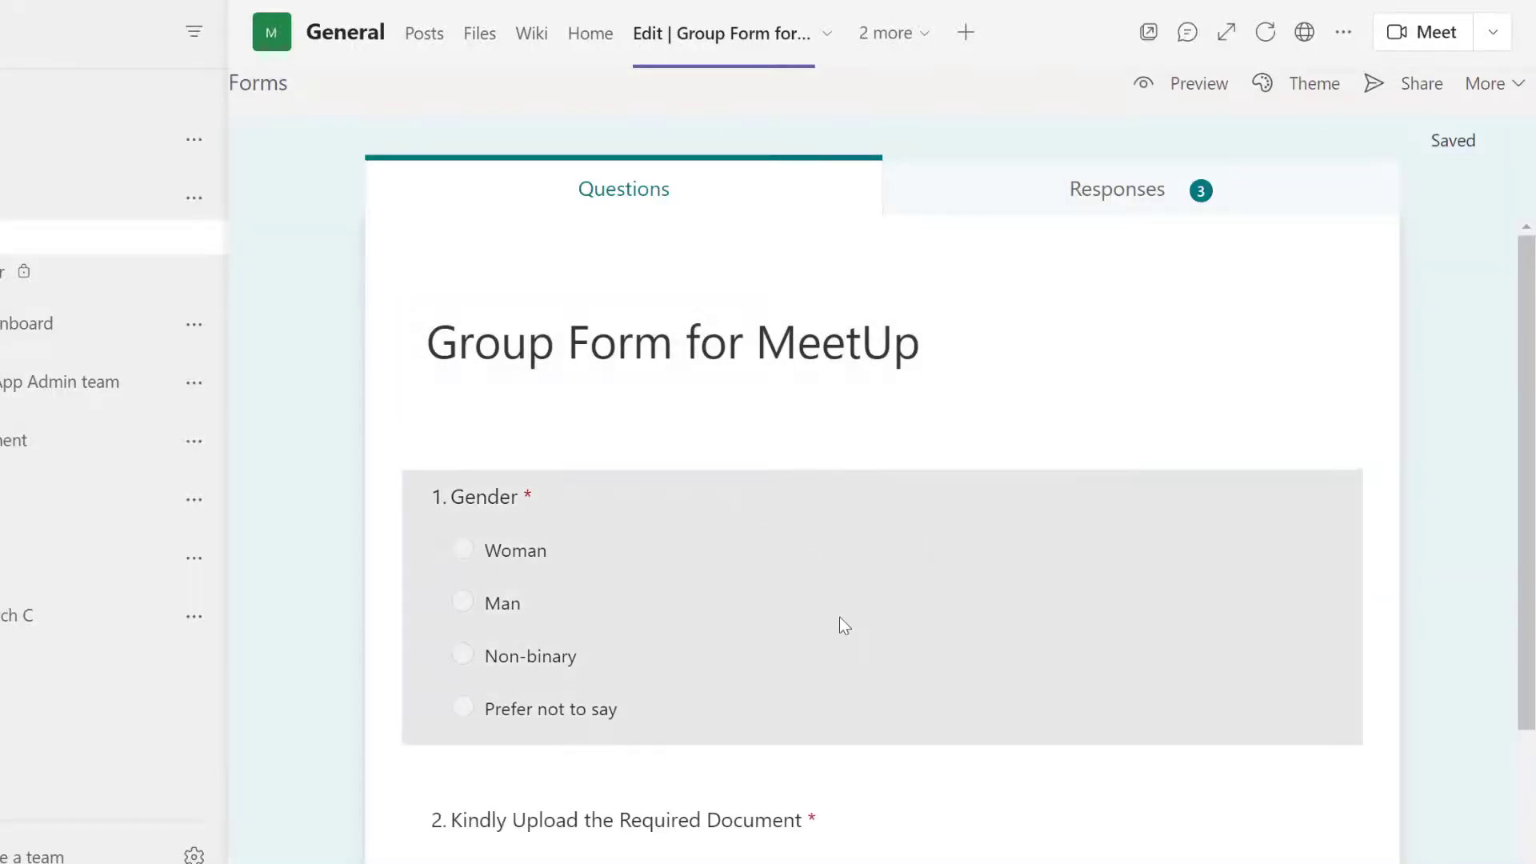
- In the Edit tab, make the question "Kindly Upload the Required Document" optional, dismiss the feature tips, and check the form's save status
scroll(840, 620, down, 3)
click(915, 641)
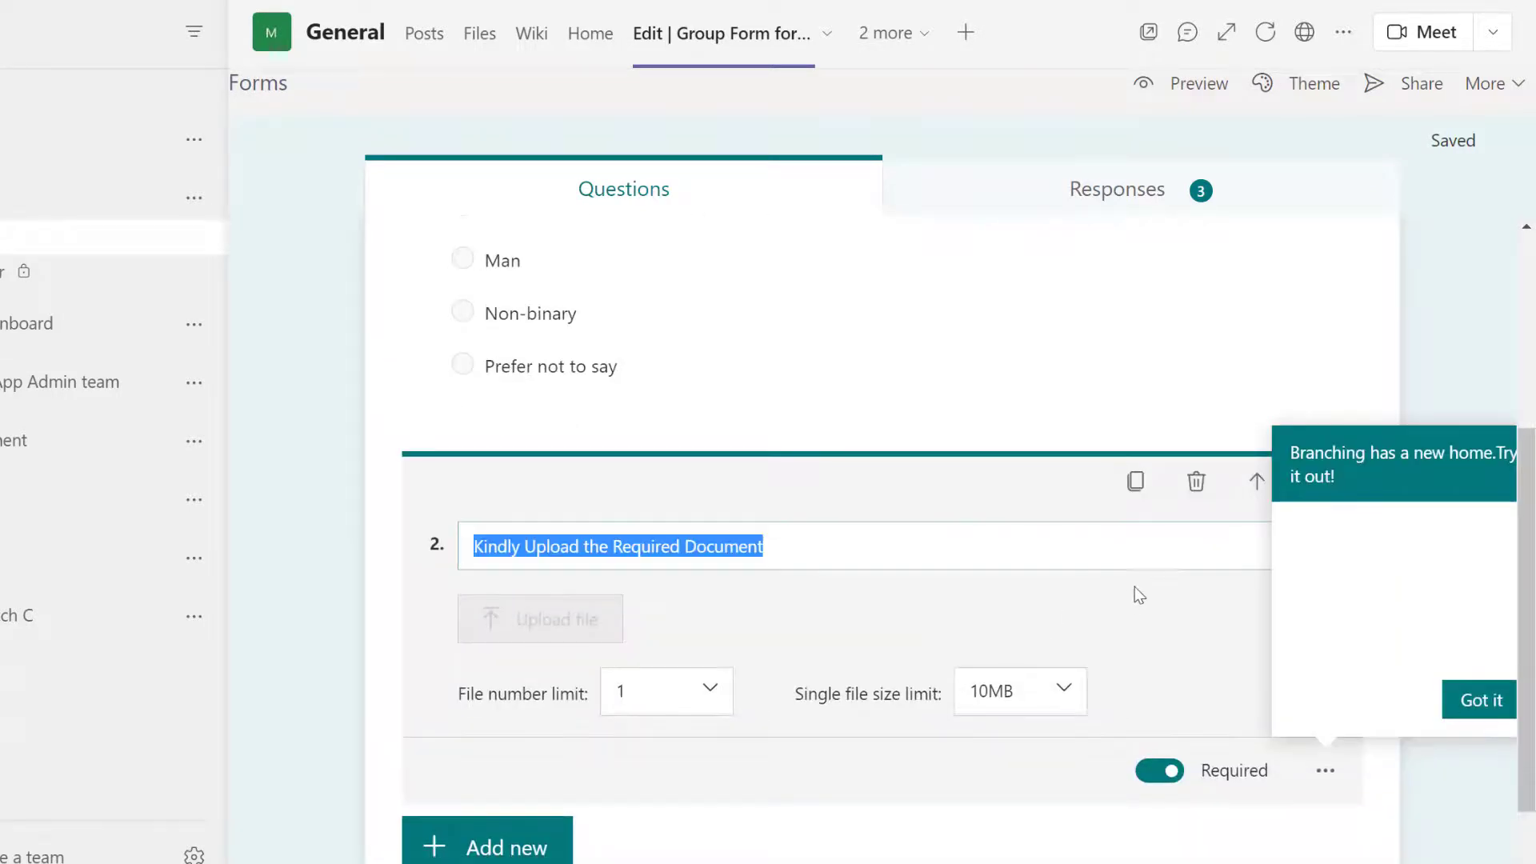
click(1164, 773)
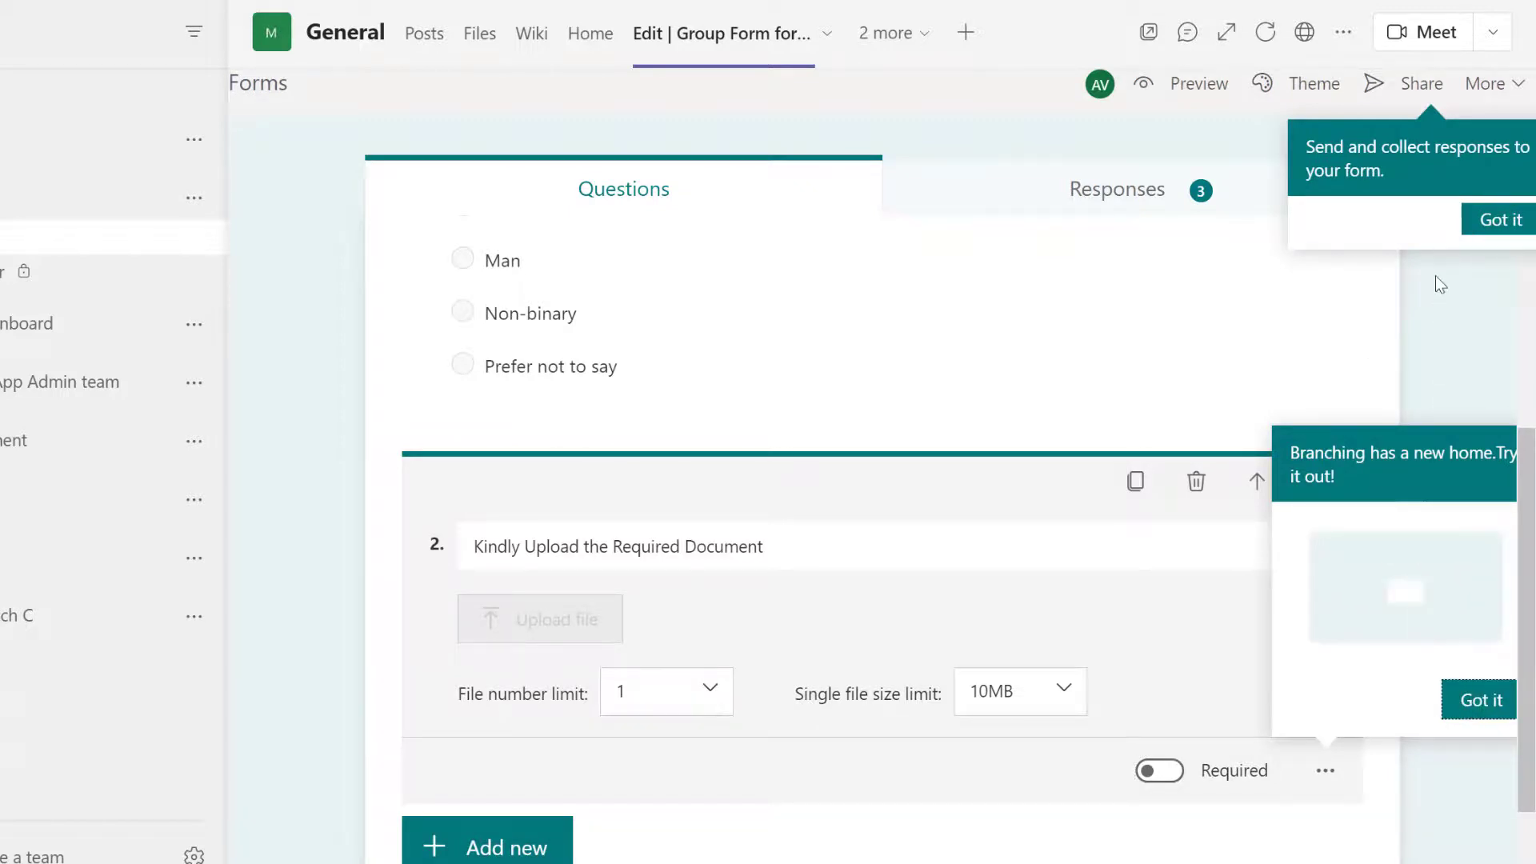
click(1477, 706)
click(1469, 232)
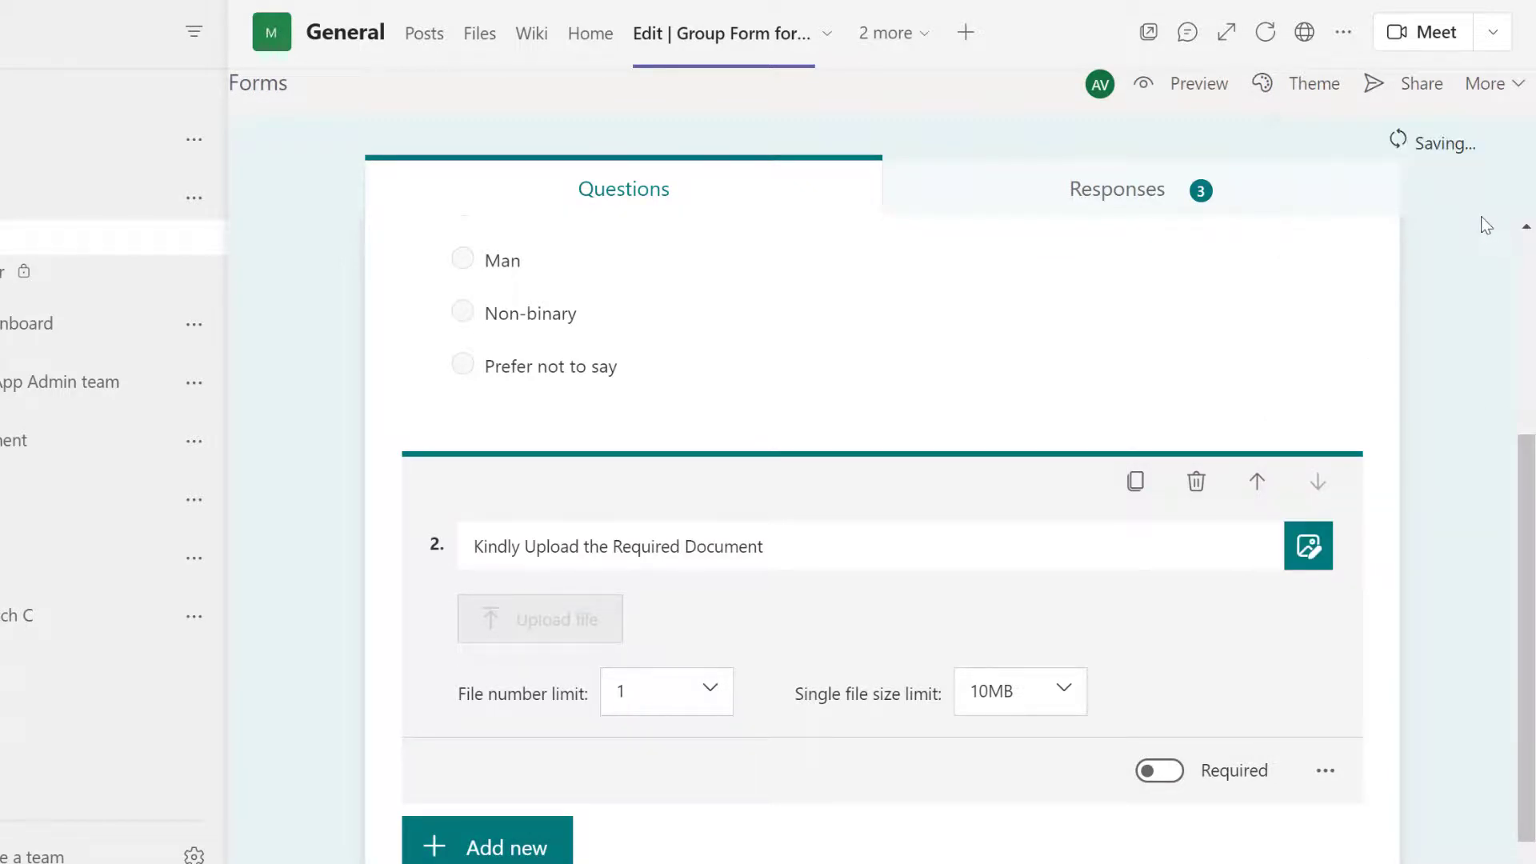
scroll(1427, 267, up, 3)
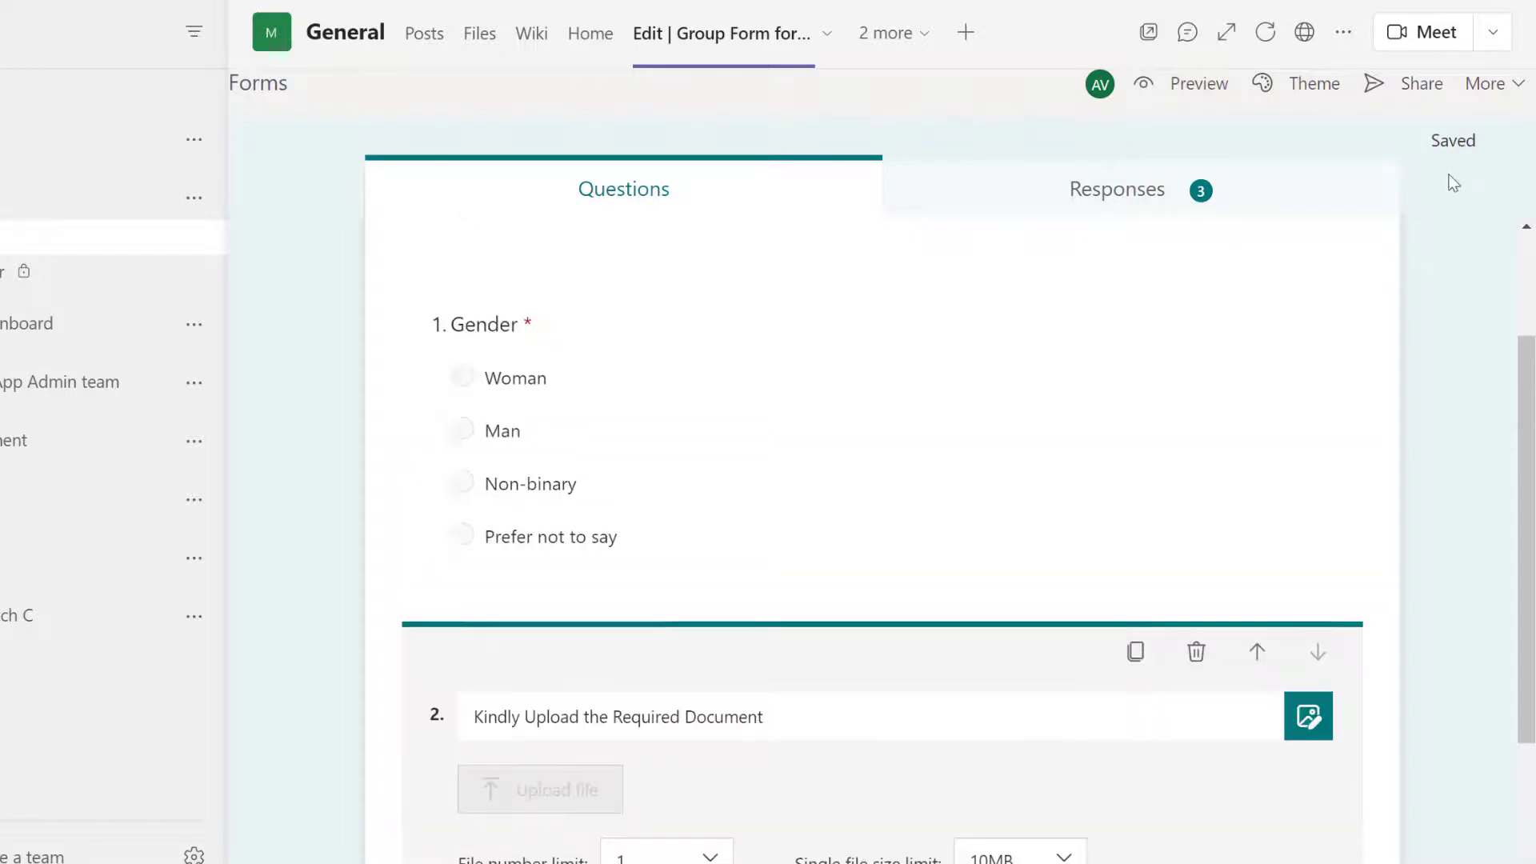
drag(1483, 141, 1407, 148)
click(1443, 153)
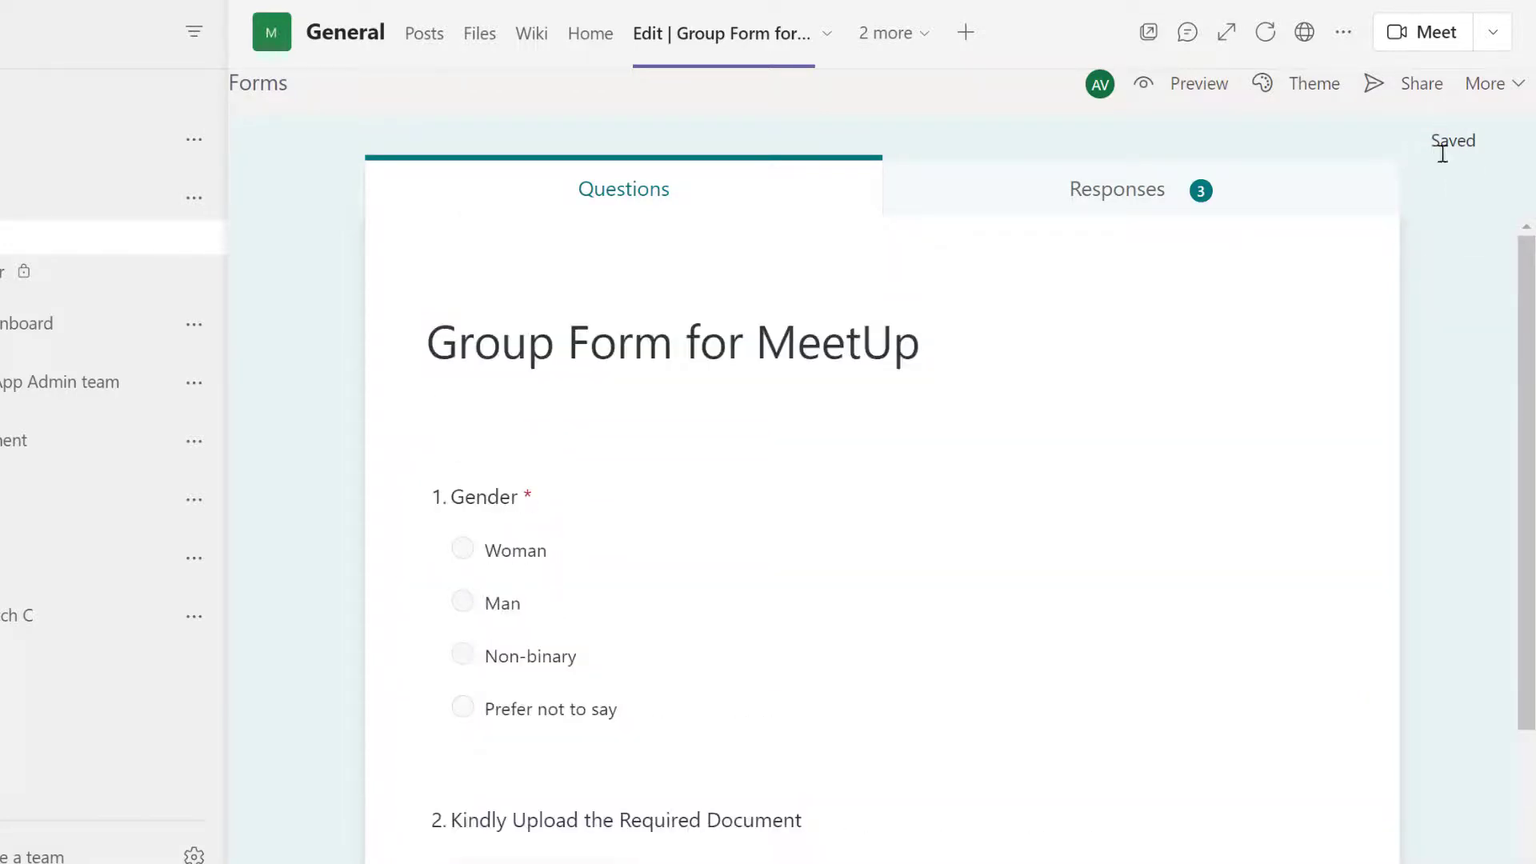
- In the Fill tab of Group Form for MeetUp, answer Gender with Prefer not to say and submit without uploading a document
click(890, 45)
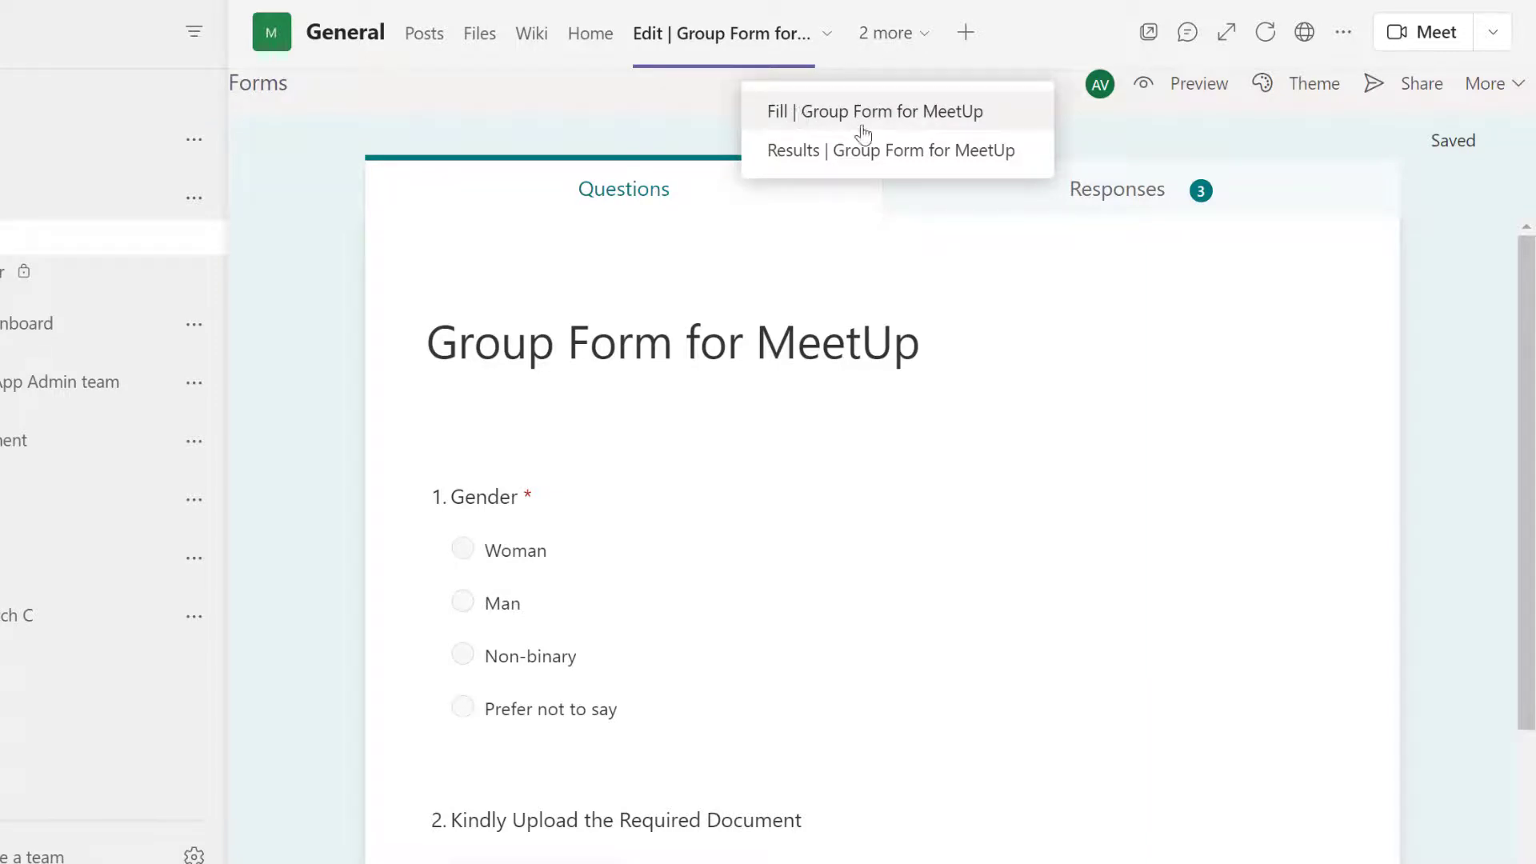
click(800, 113)
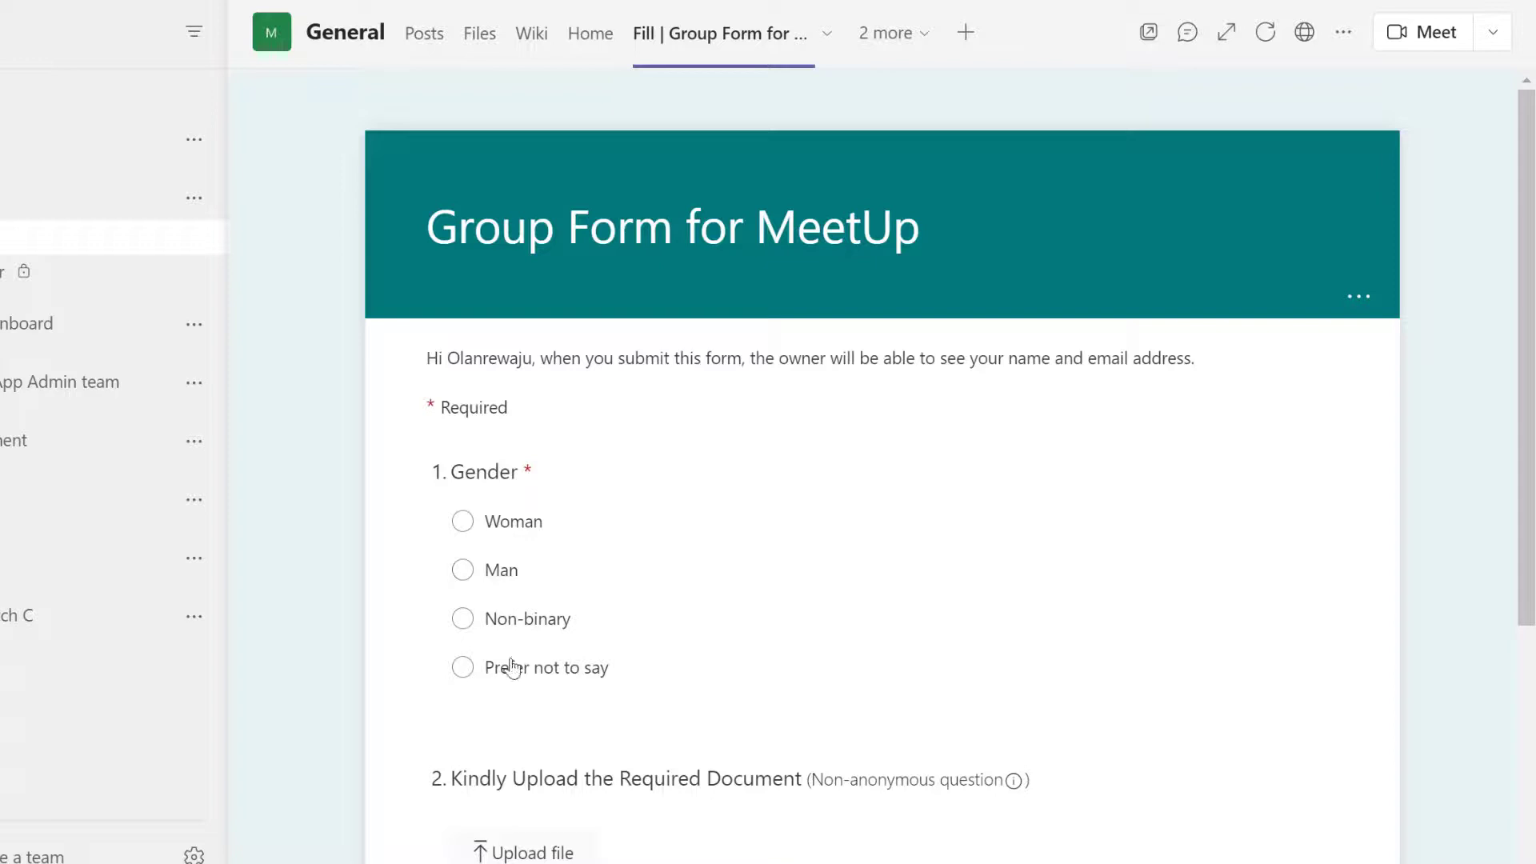
click(513, 669)
scroll(549, 633, down, 5)
click(526, 650)
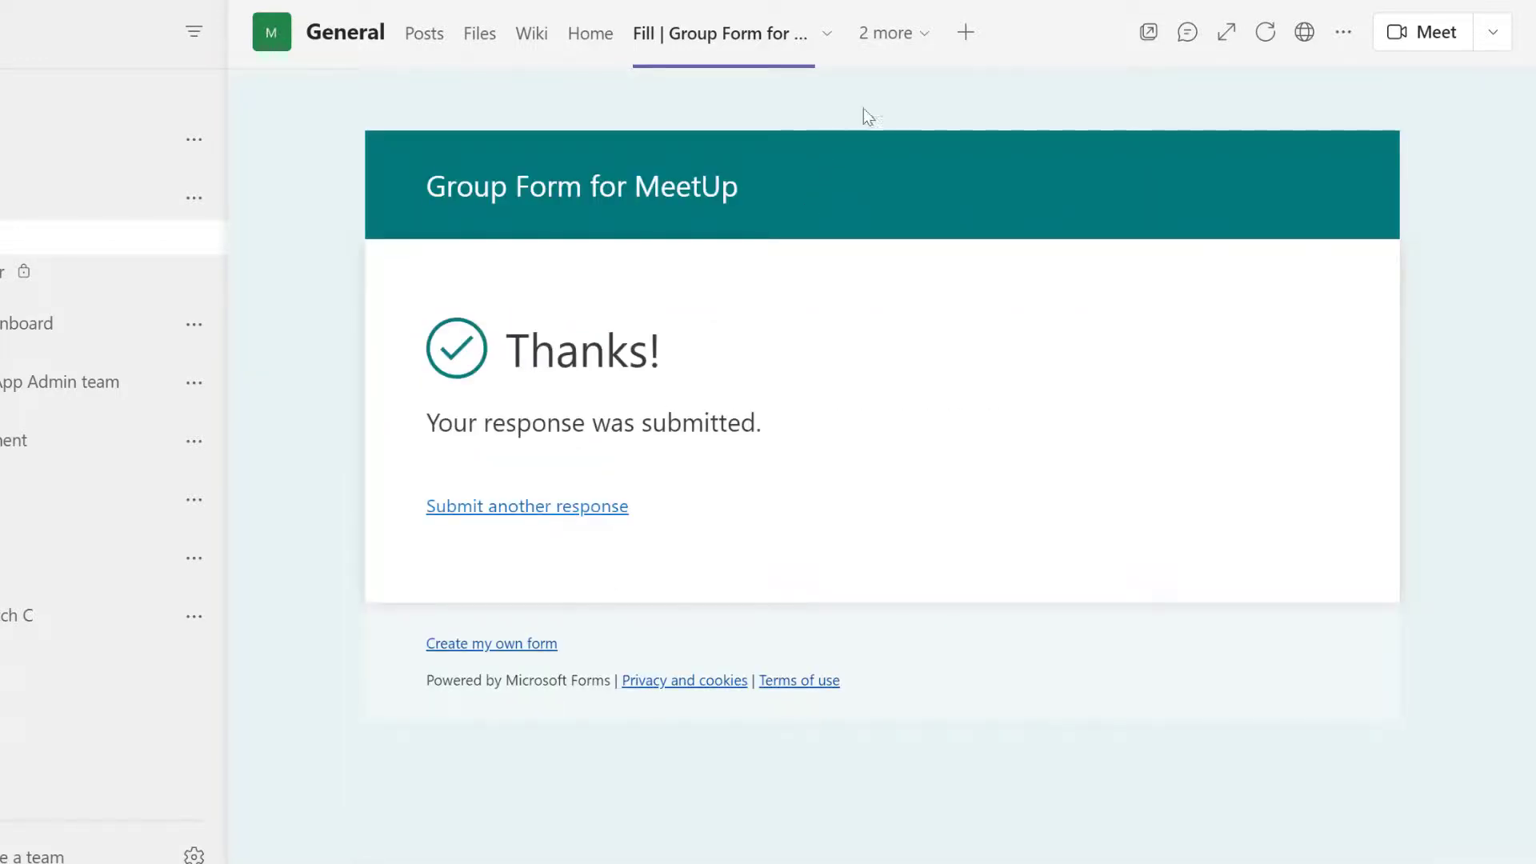
- Review the response summary in the Results tab of Group Form for MeetUp, and return to the Fill tab
click(885, 36)
click(827, 120)
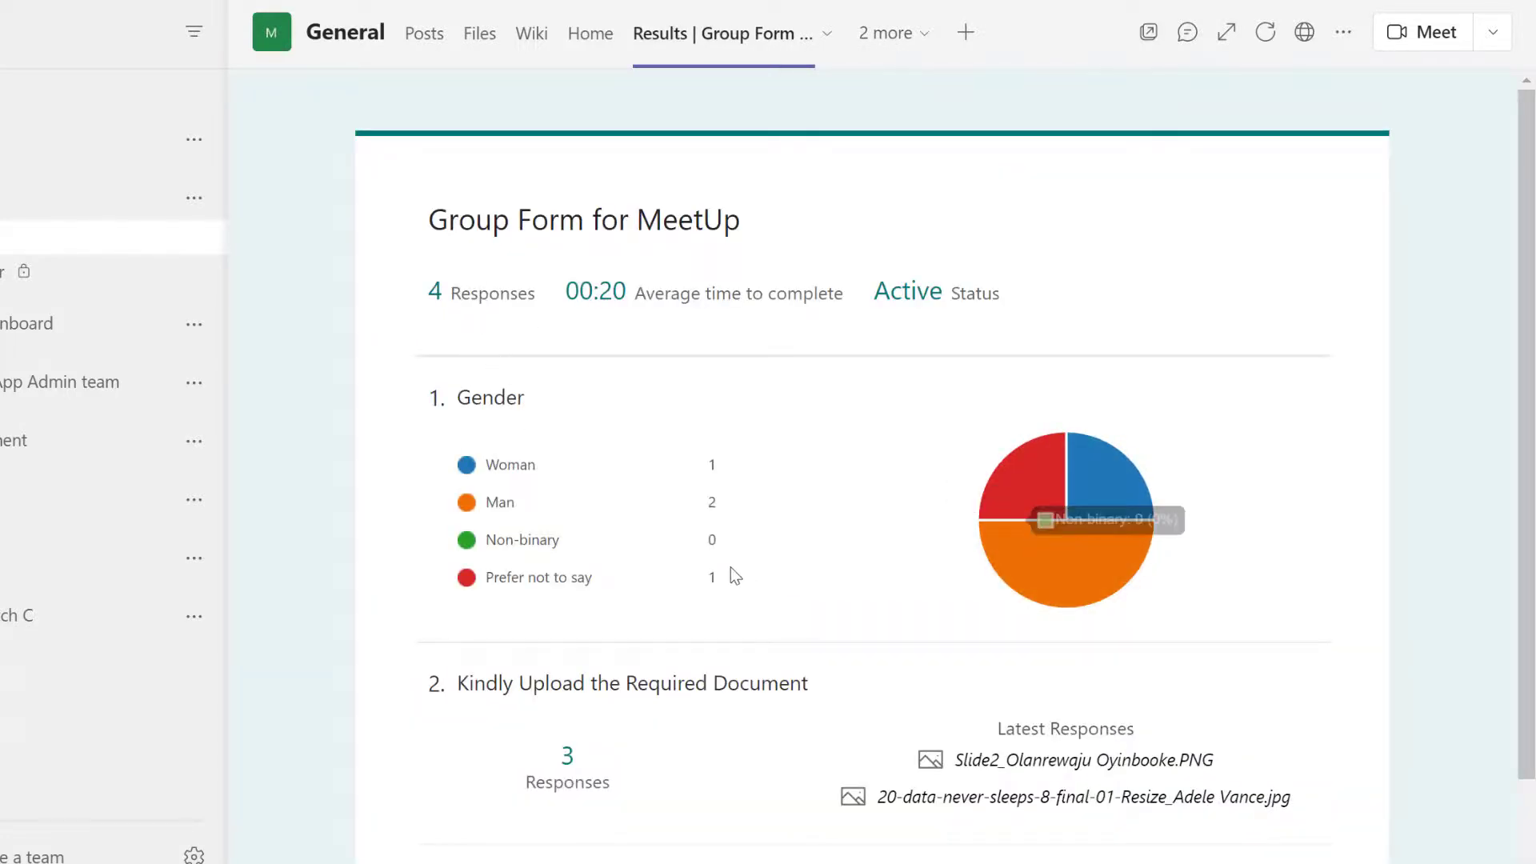
scroll(701, 439, down, 1)
scroll(698, 429, down, 2)
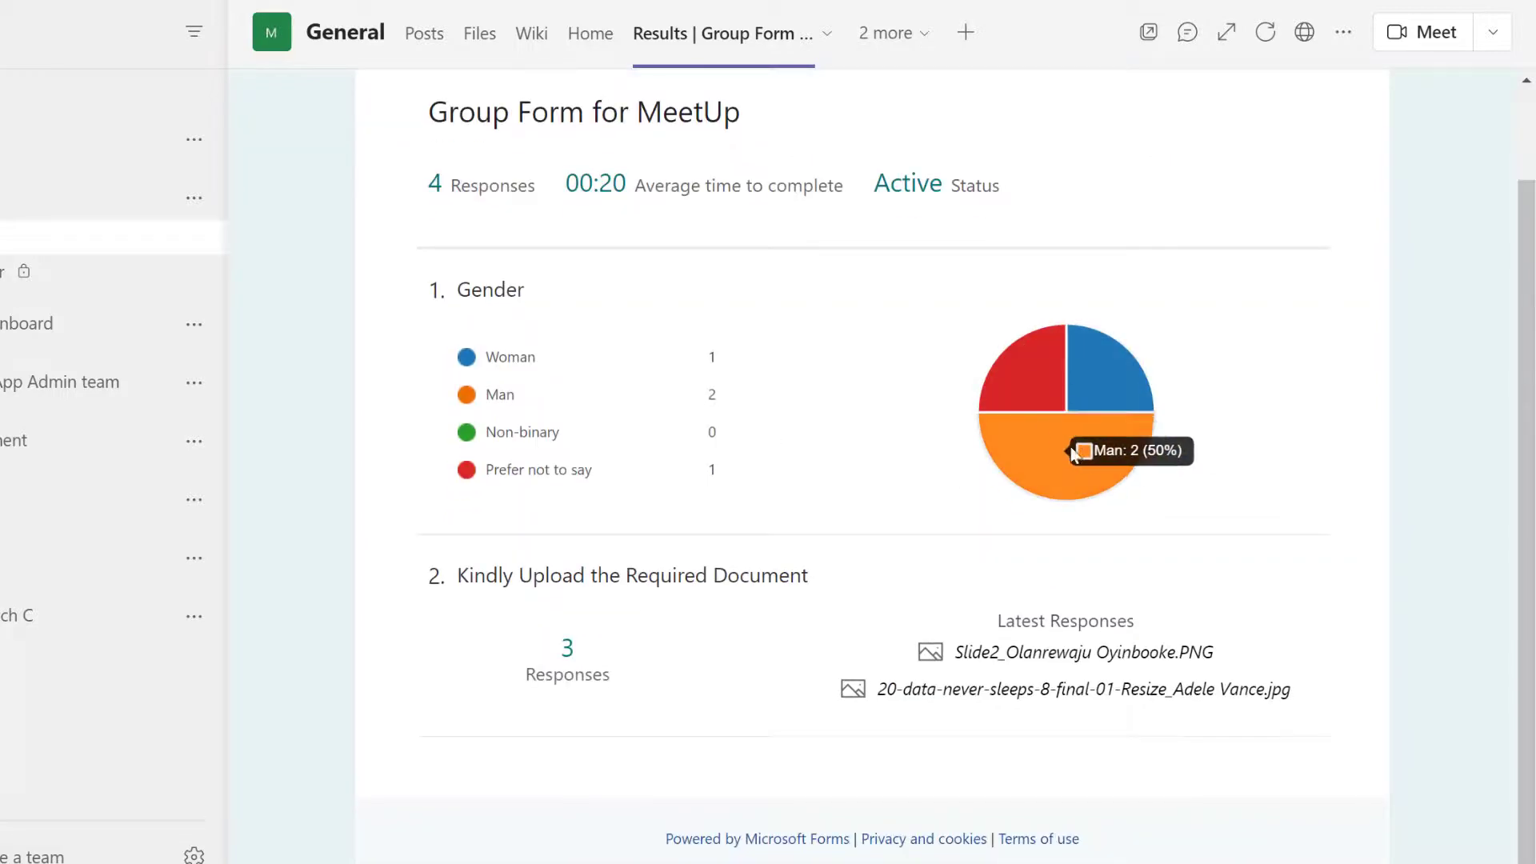
scroll(796, 127, up, 2)
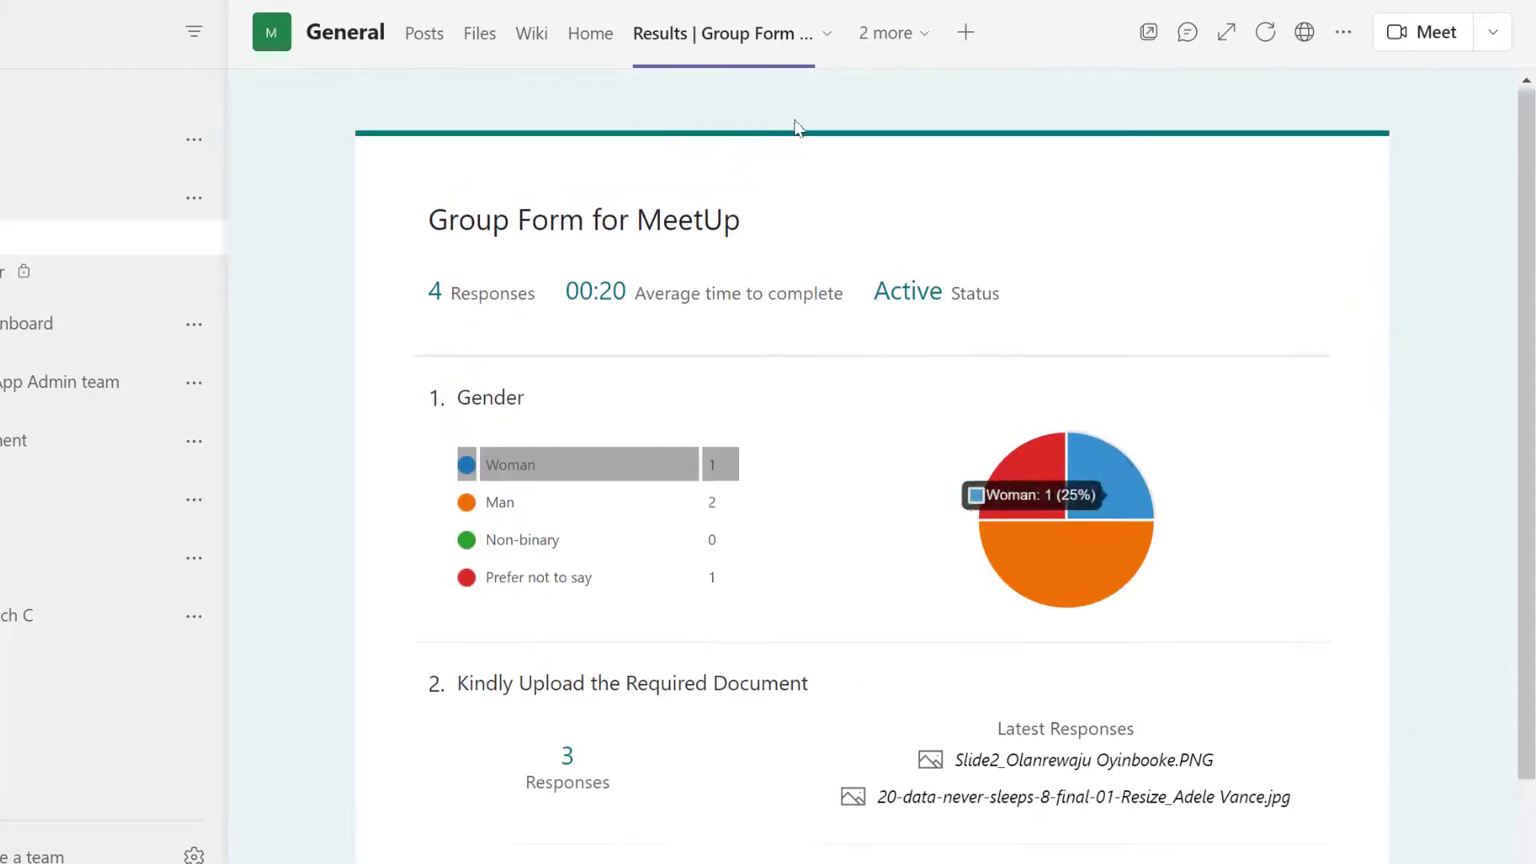
click(892, 36)
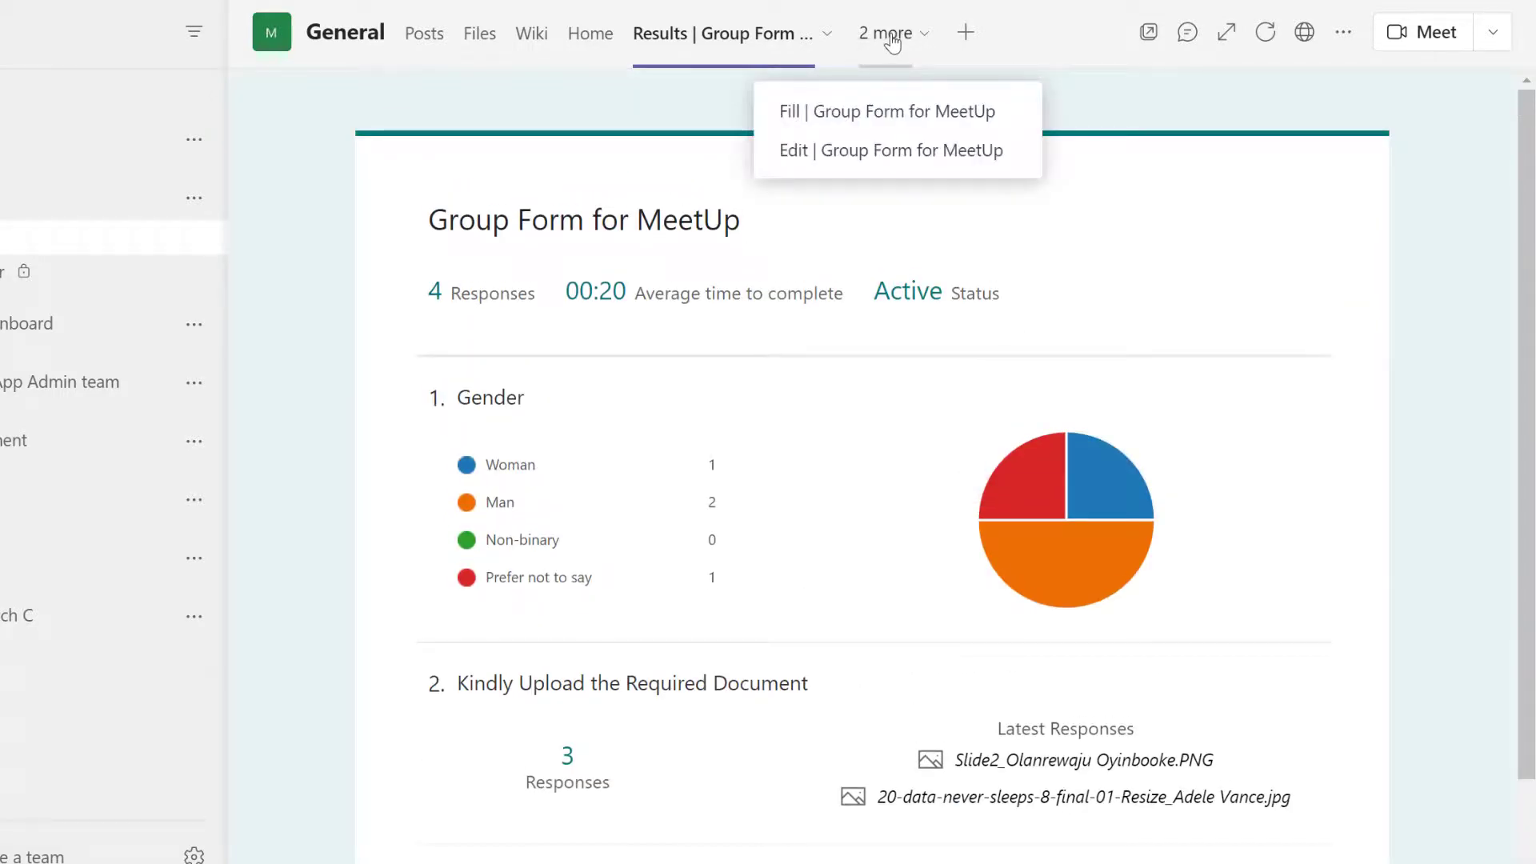
click(827, 117)
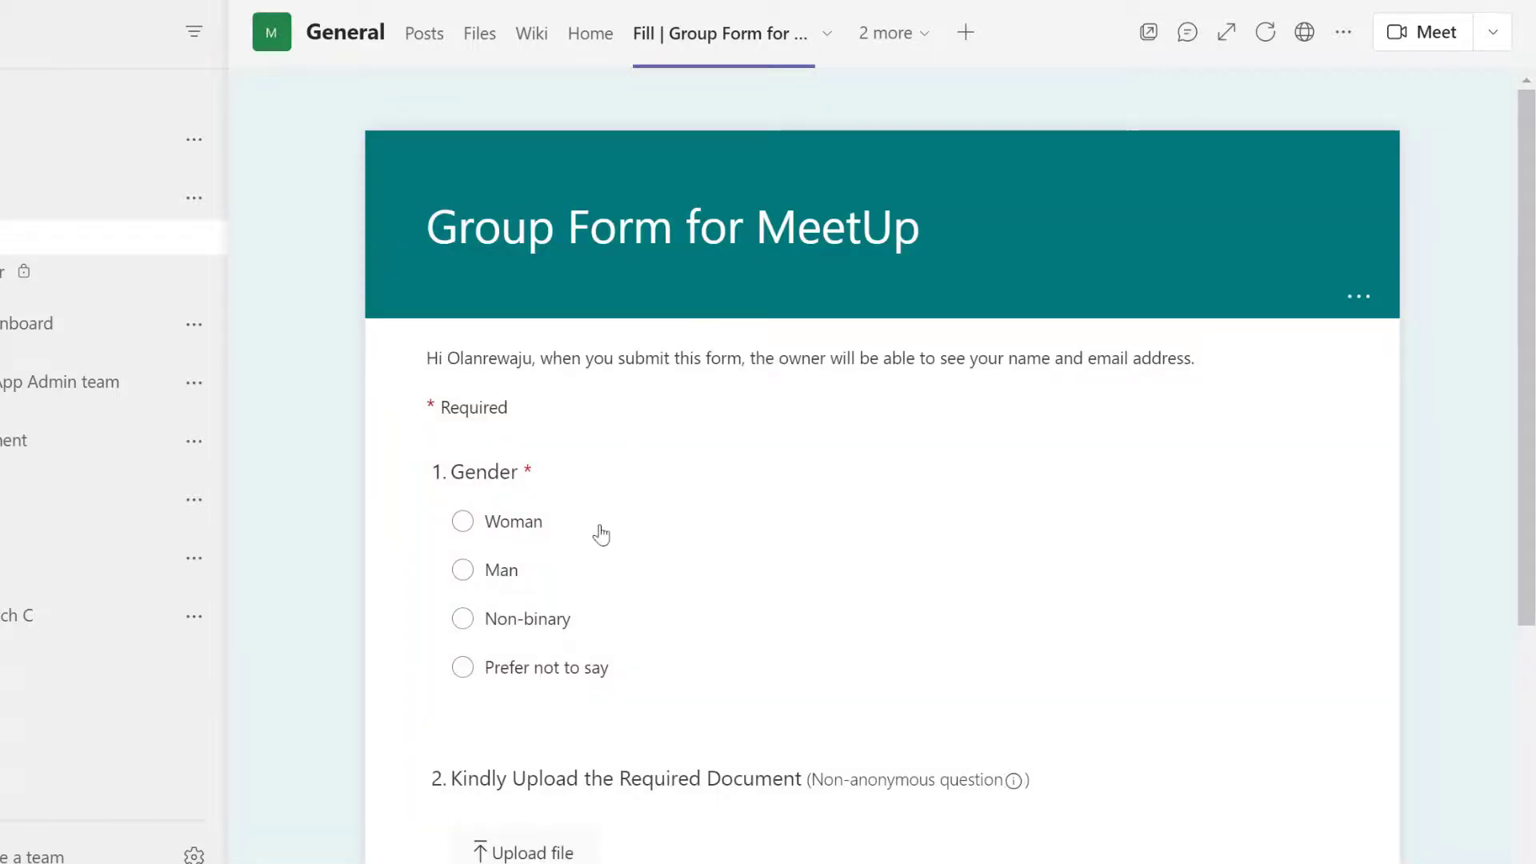
- Remove the Edit tab of Group Form for MeetUp from the General channel
click(910, 37)
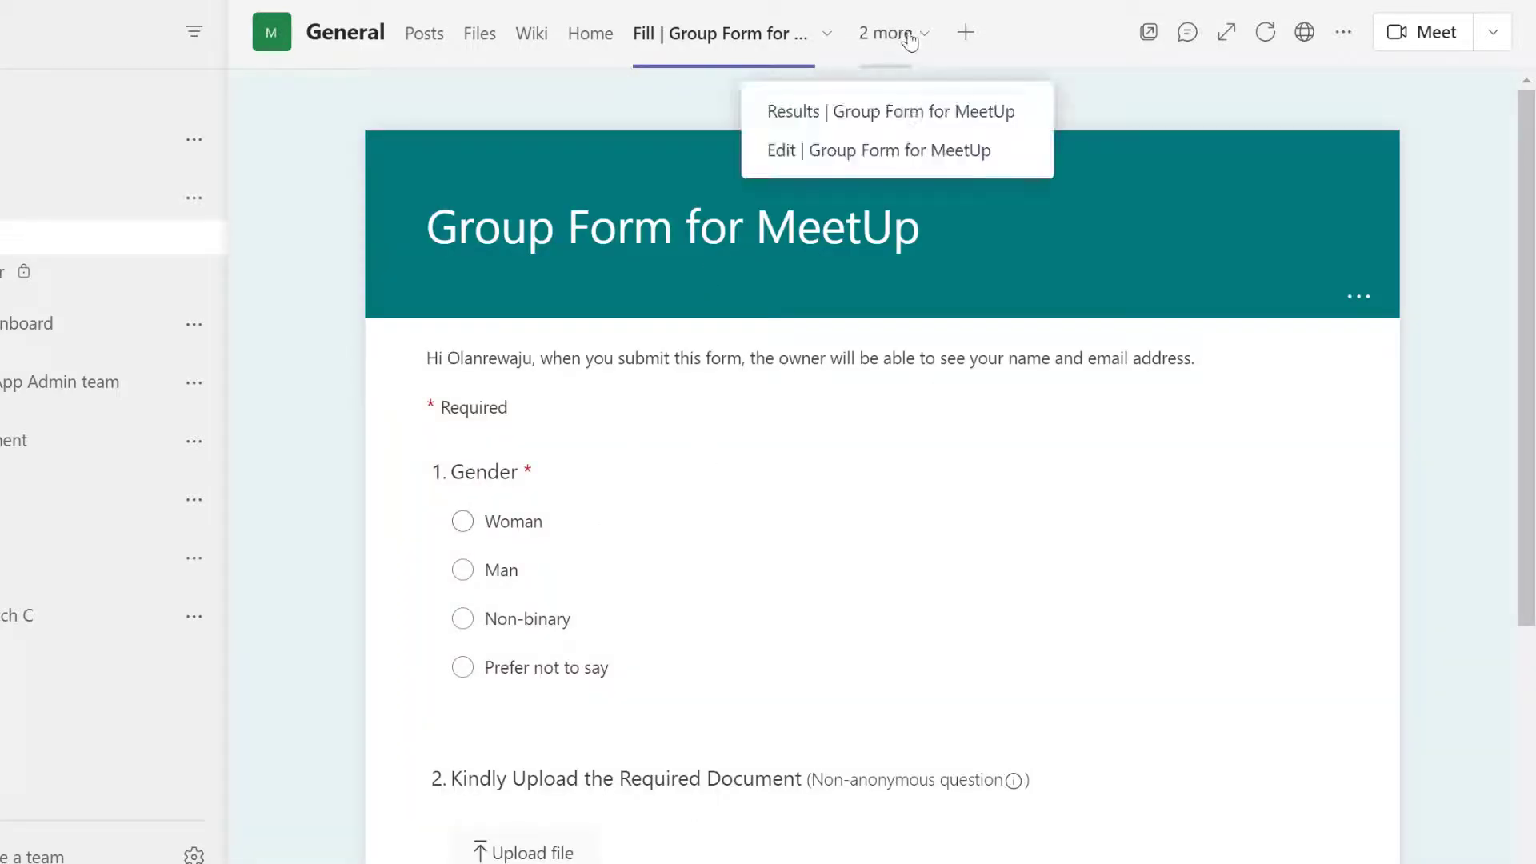
click(842, 153)
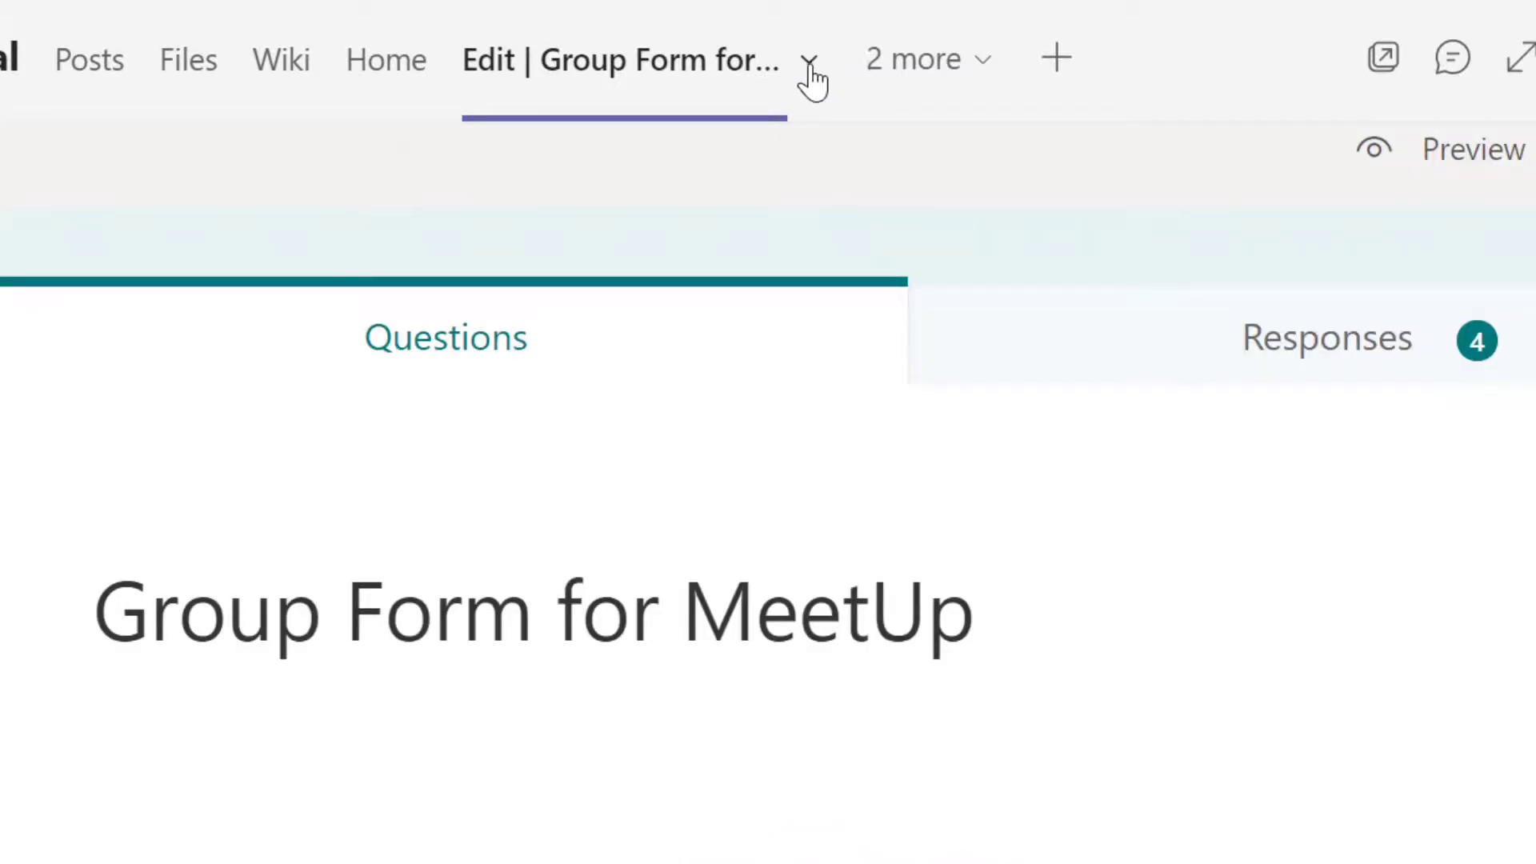
click(810, 74)
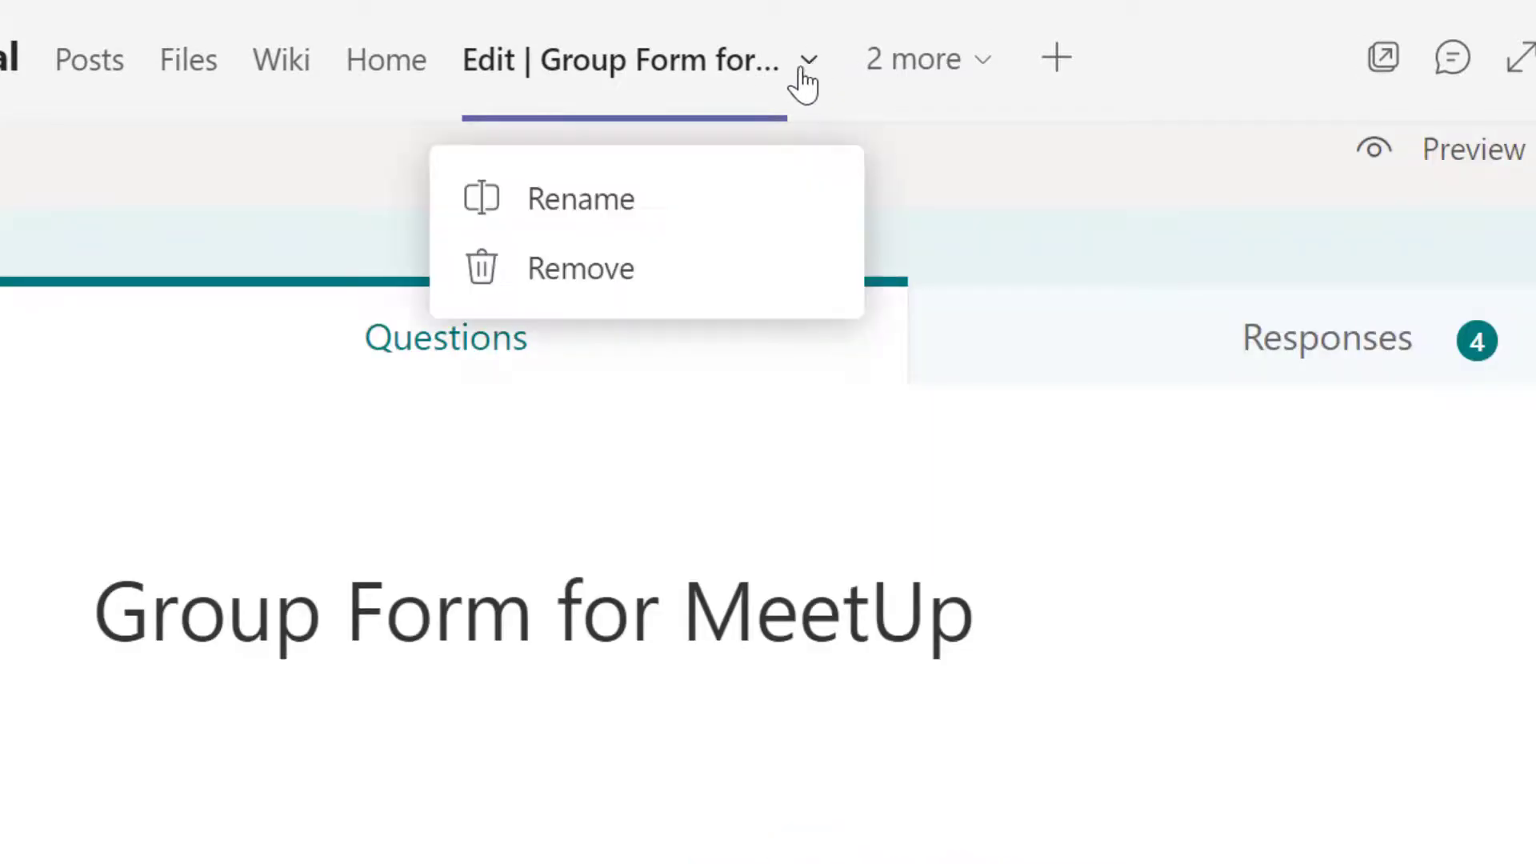
click(584, 280)
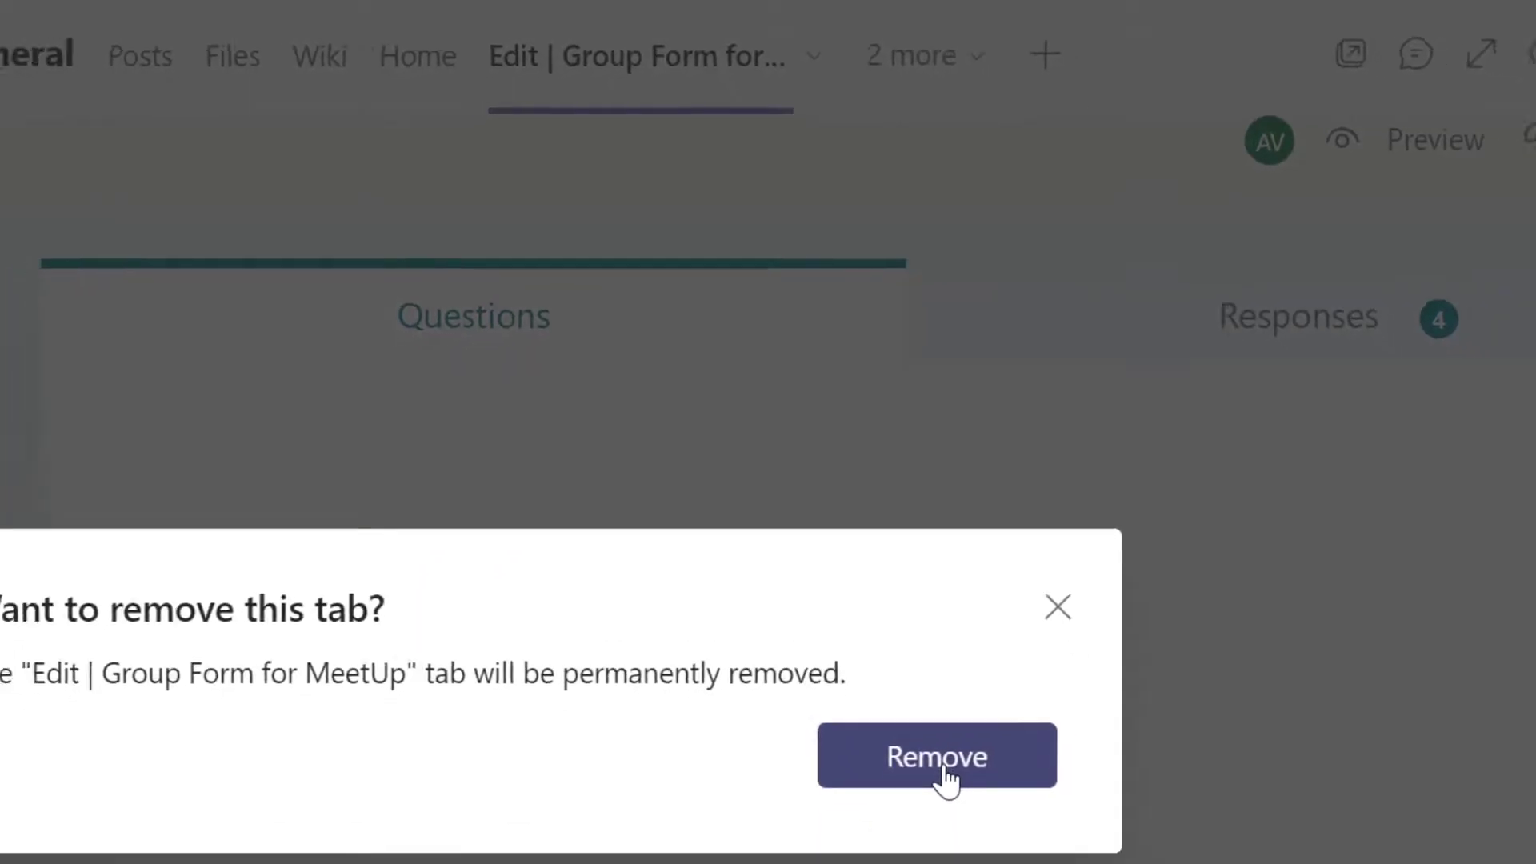
click(944, 770)
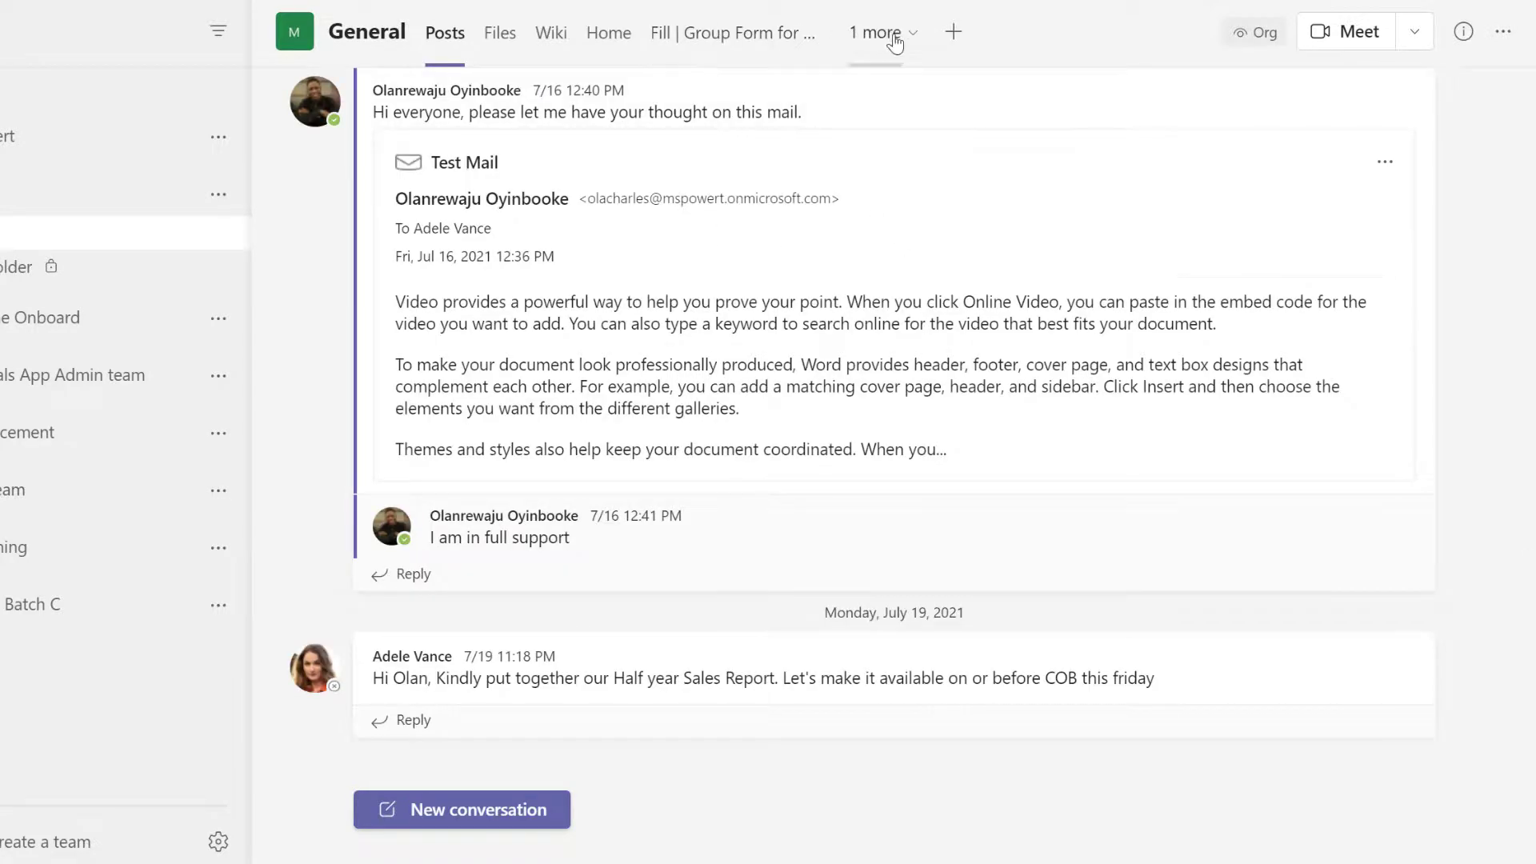
- Remove the Fill tab of Group Form for MeetUp from the General channel
click(785, 43)
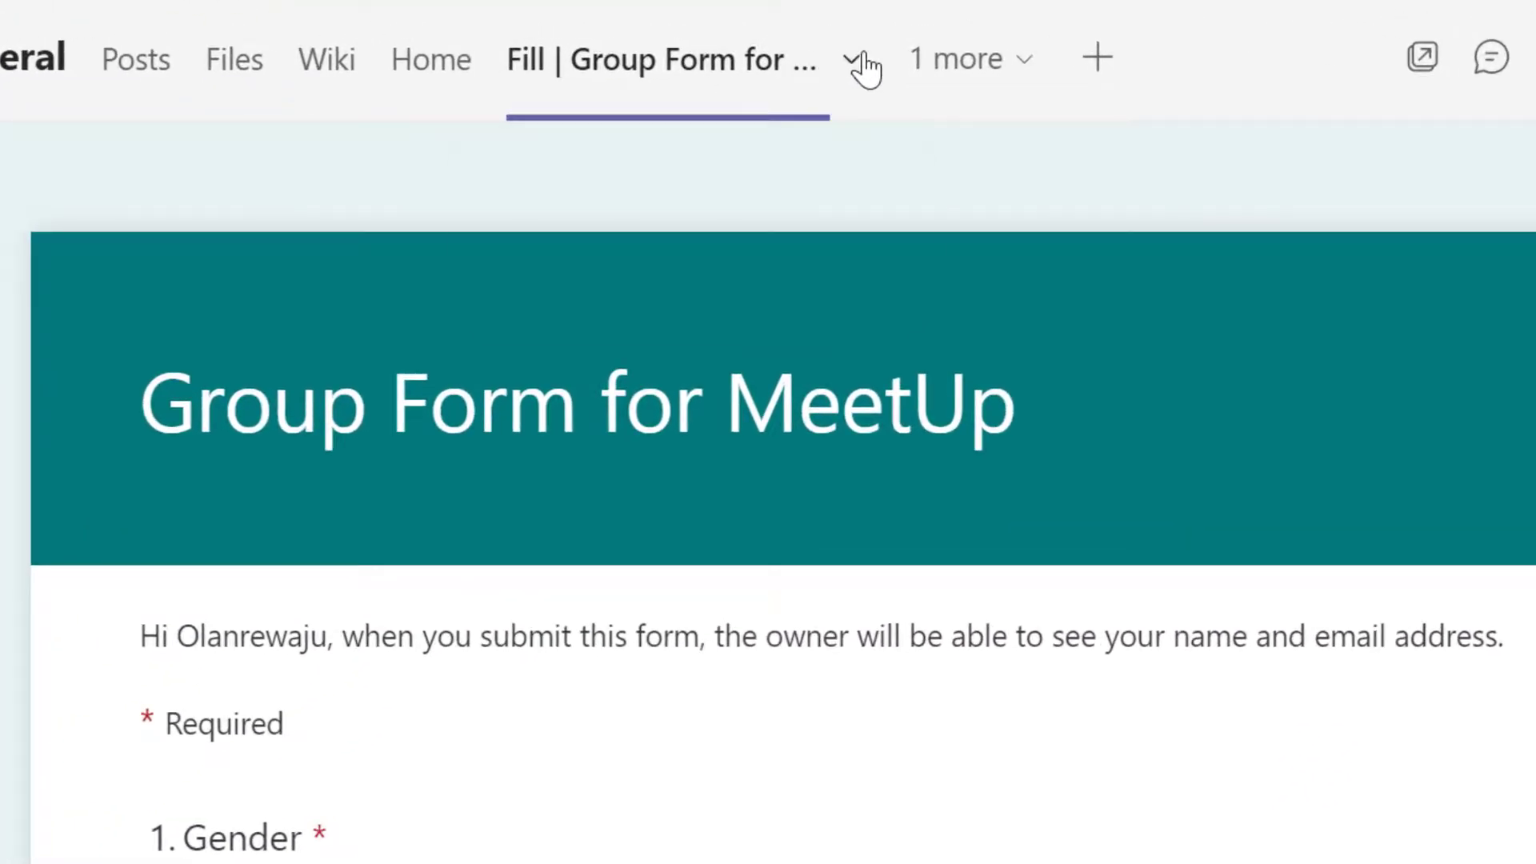
click(864, 57)
click(627, 263)
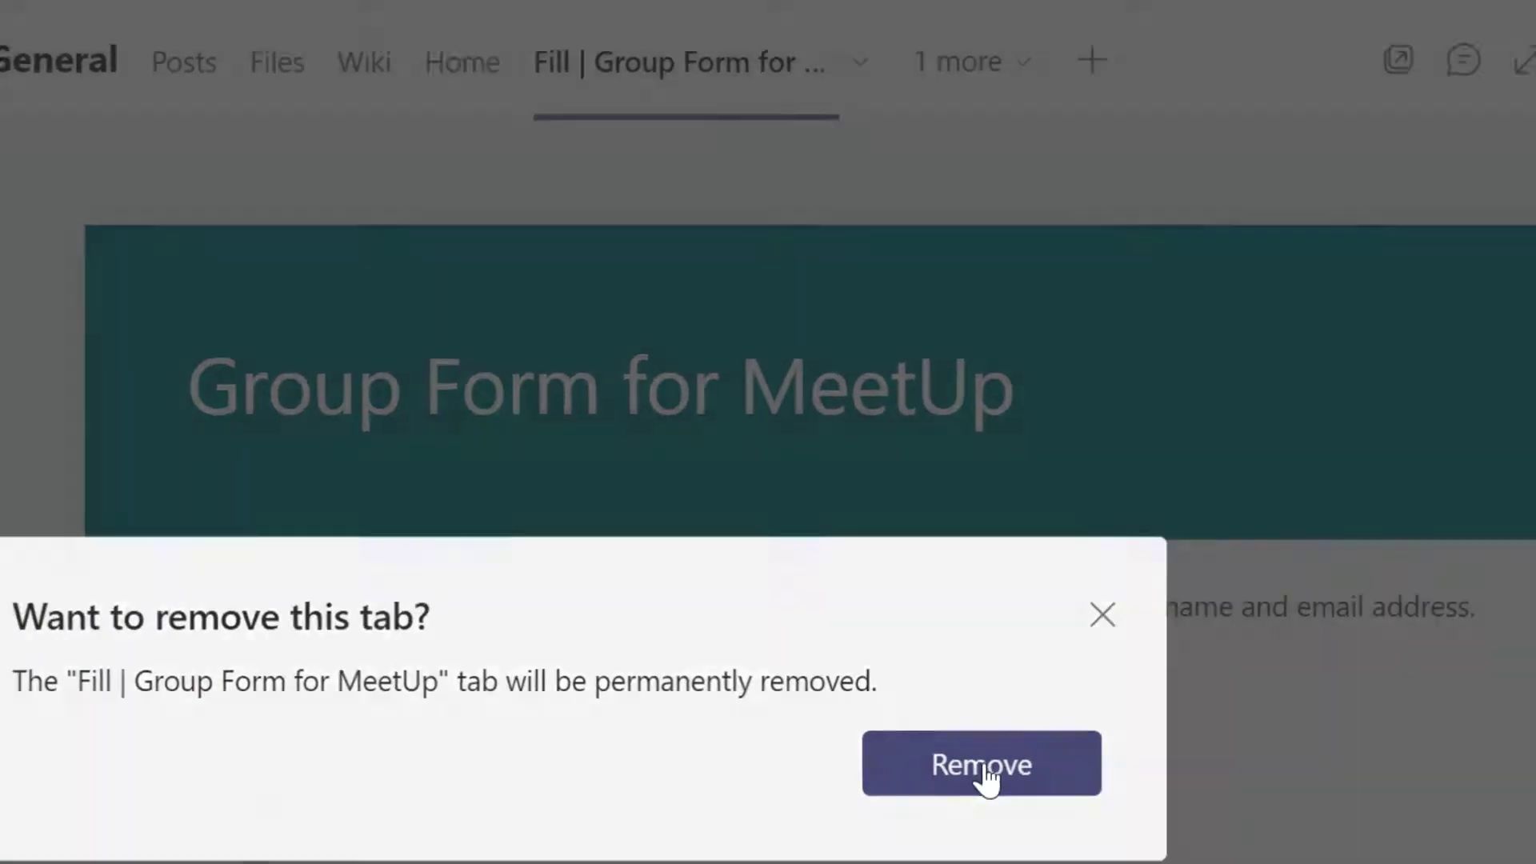
click(986, 812)
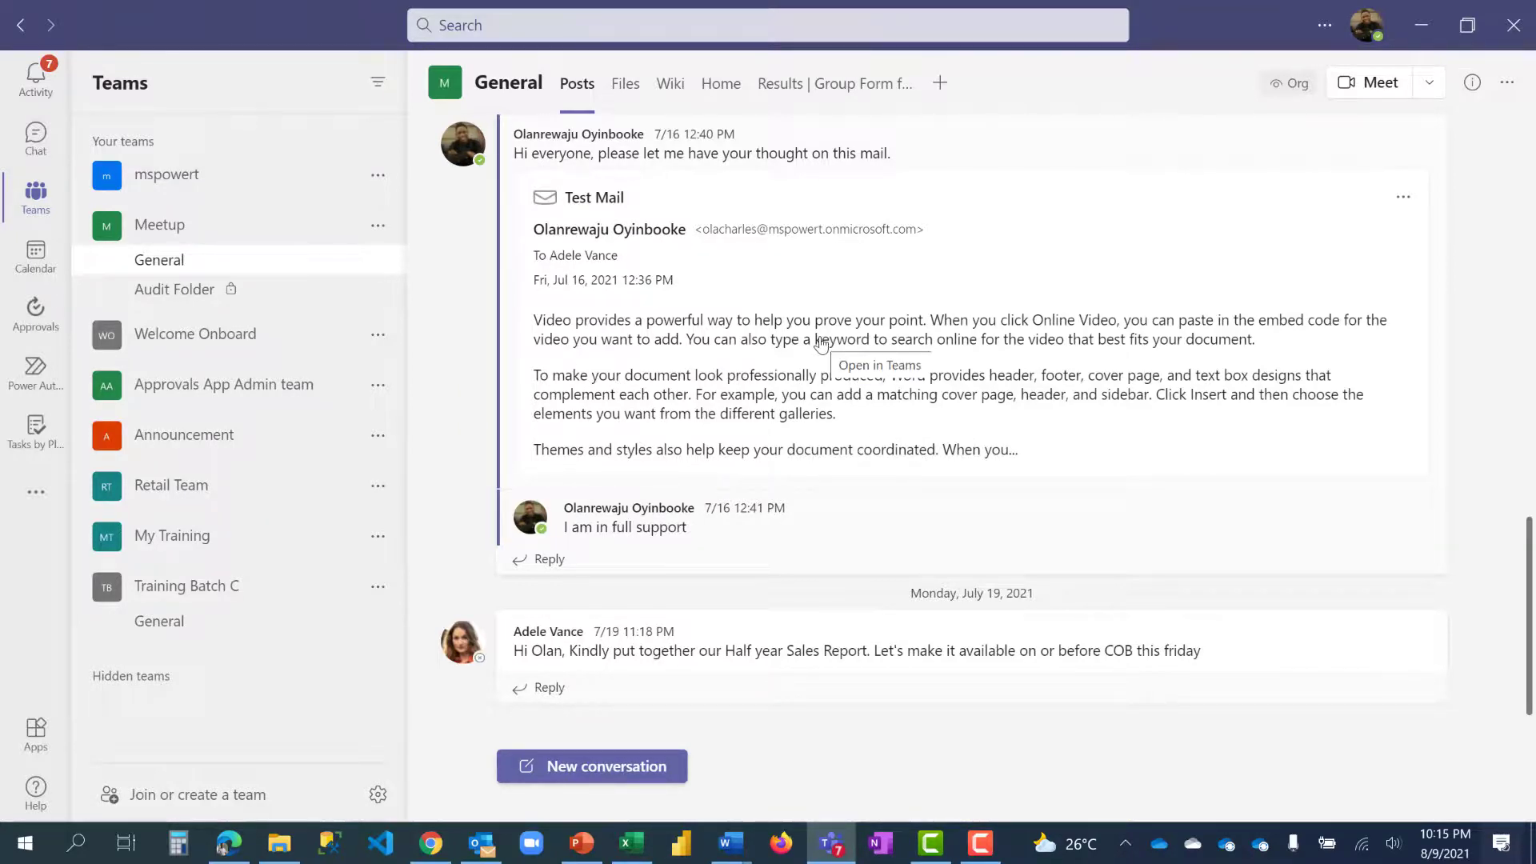
- Switch to the browser and create a Forms for Excel file named Meetup Form 2 in the Meetup site's Documents library
click(229, 843)
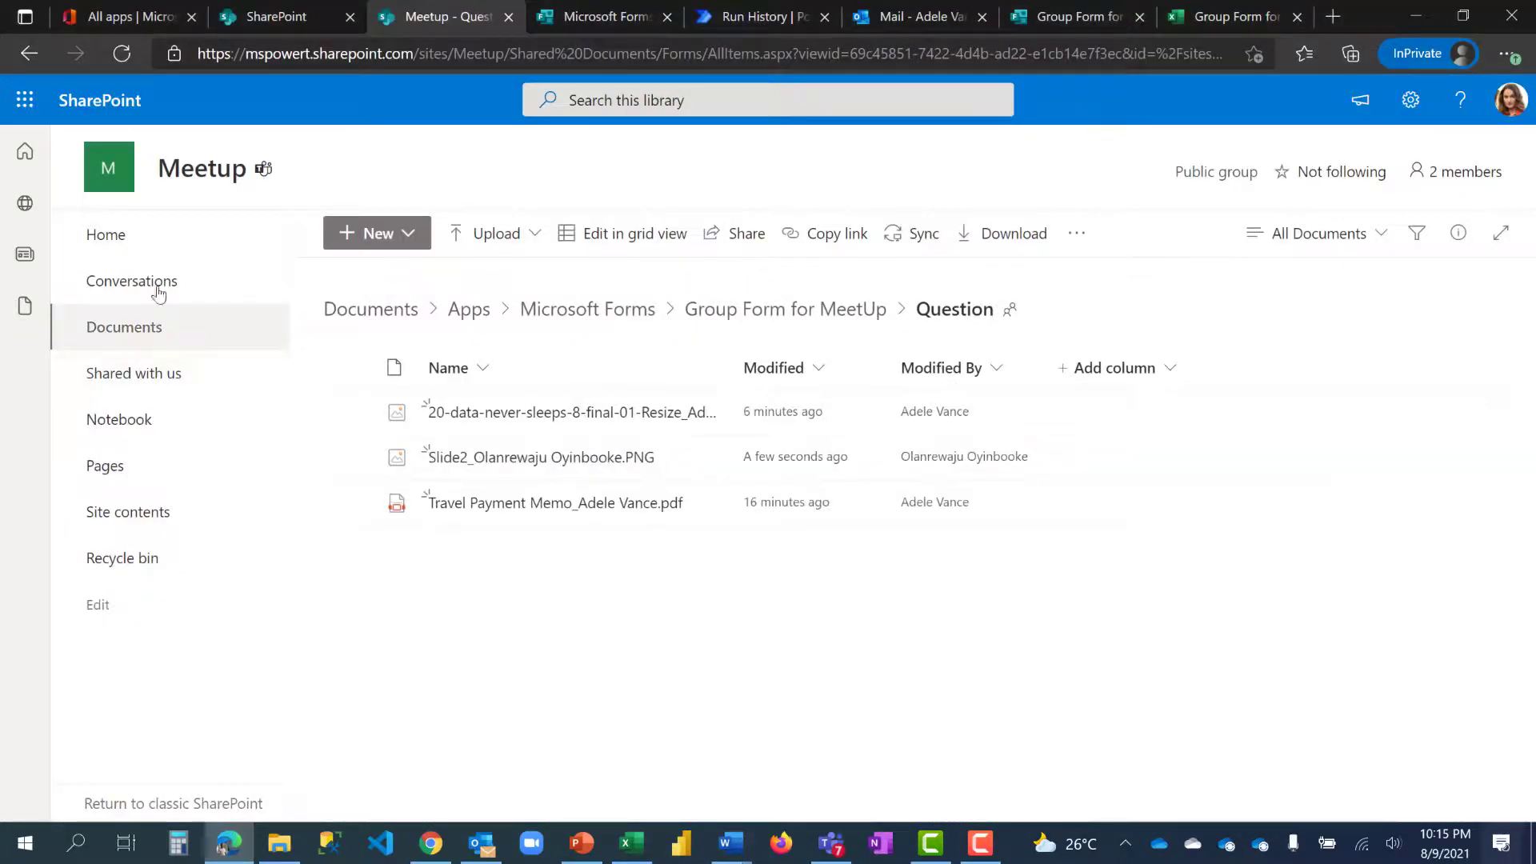
click(140, 334)
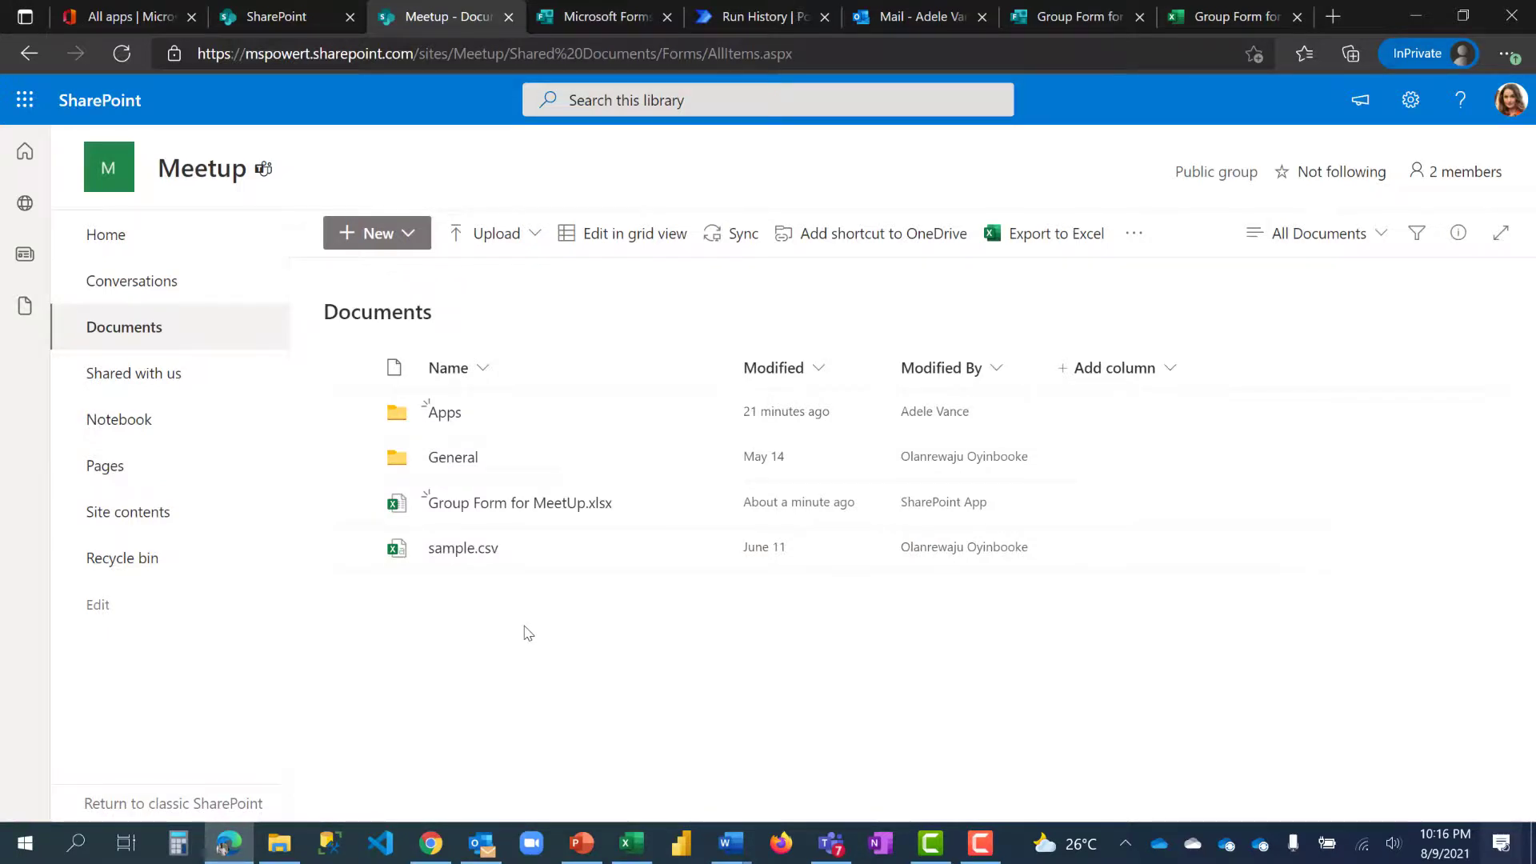
click(404, 229)
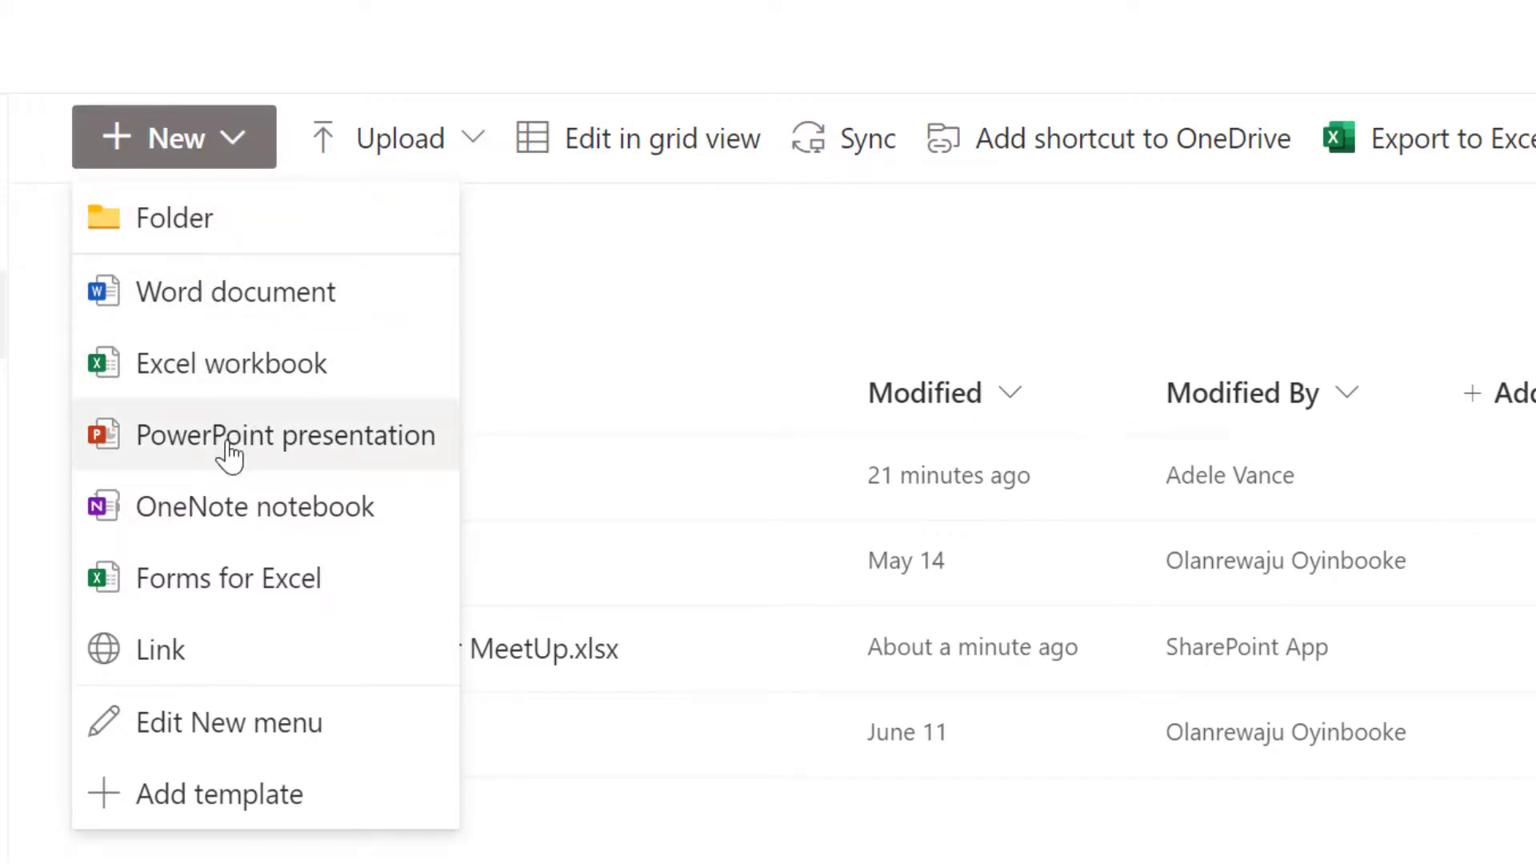
click(221, 580)
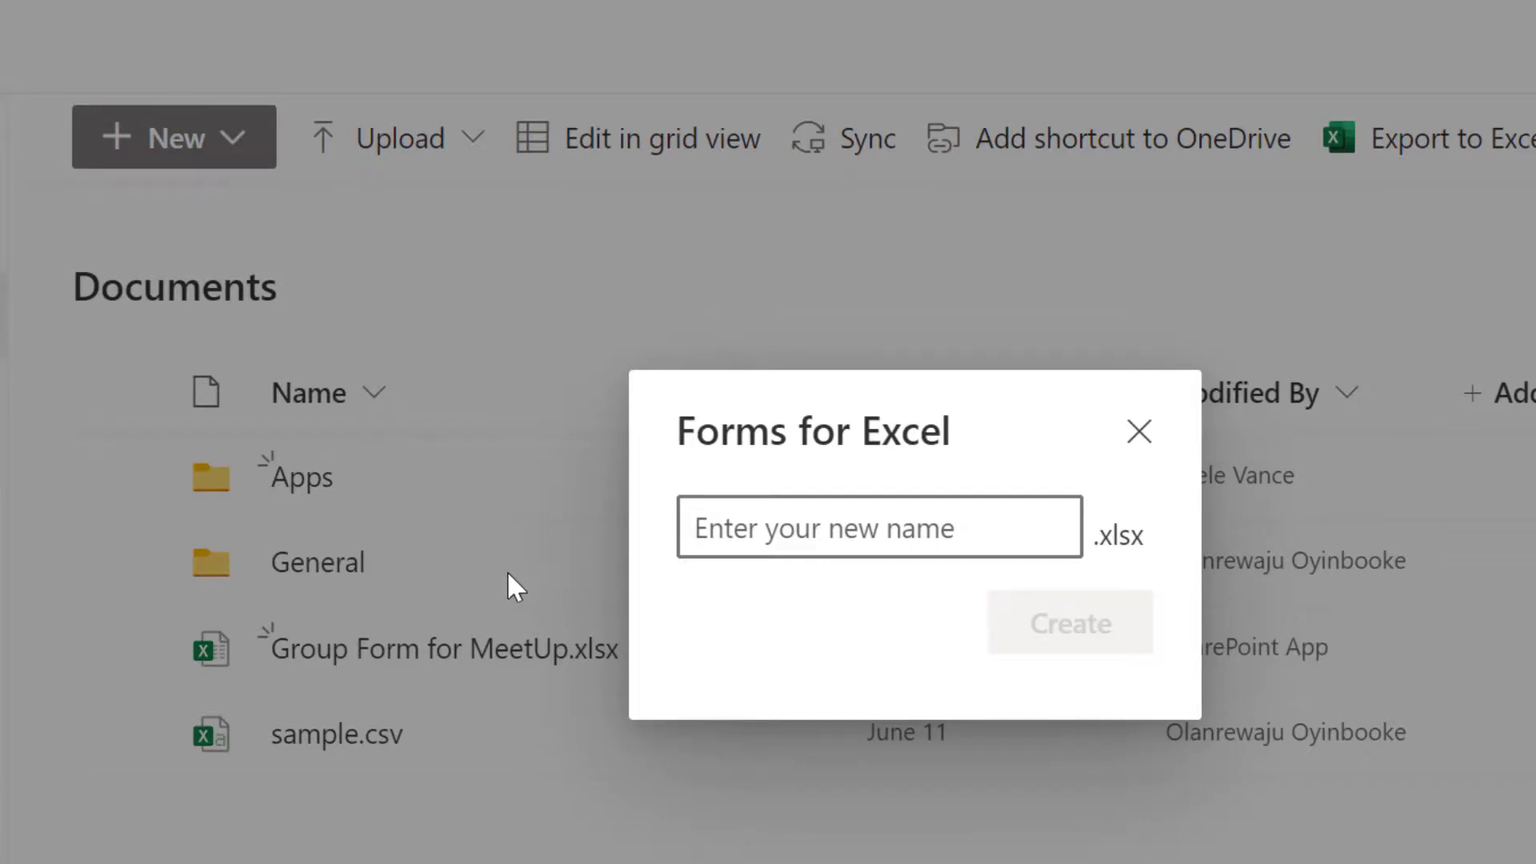
text(Meetup Form 2)
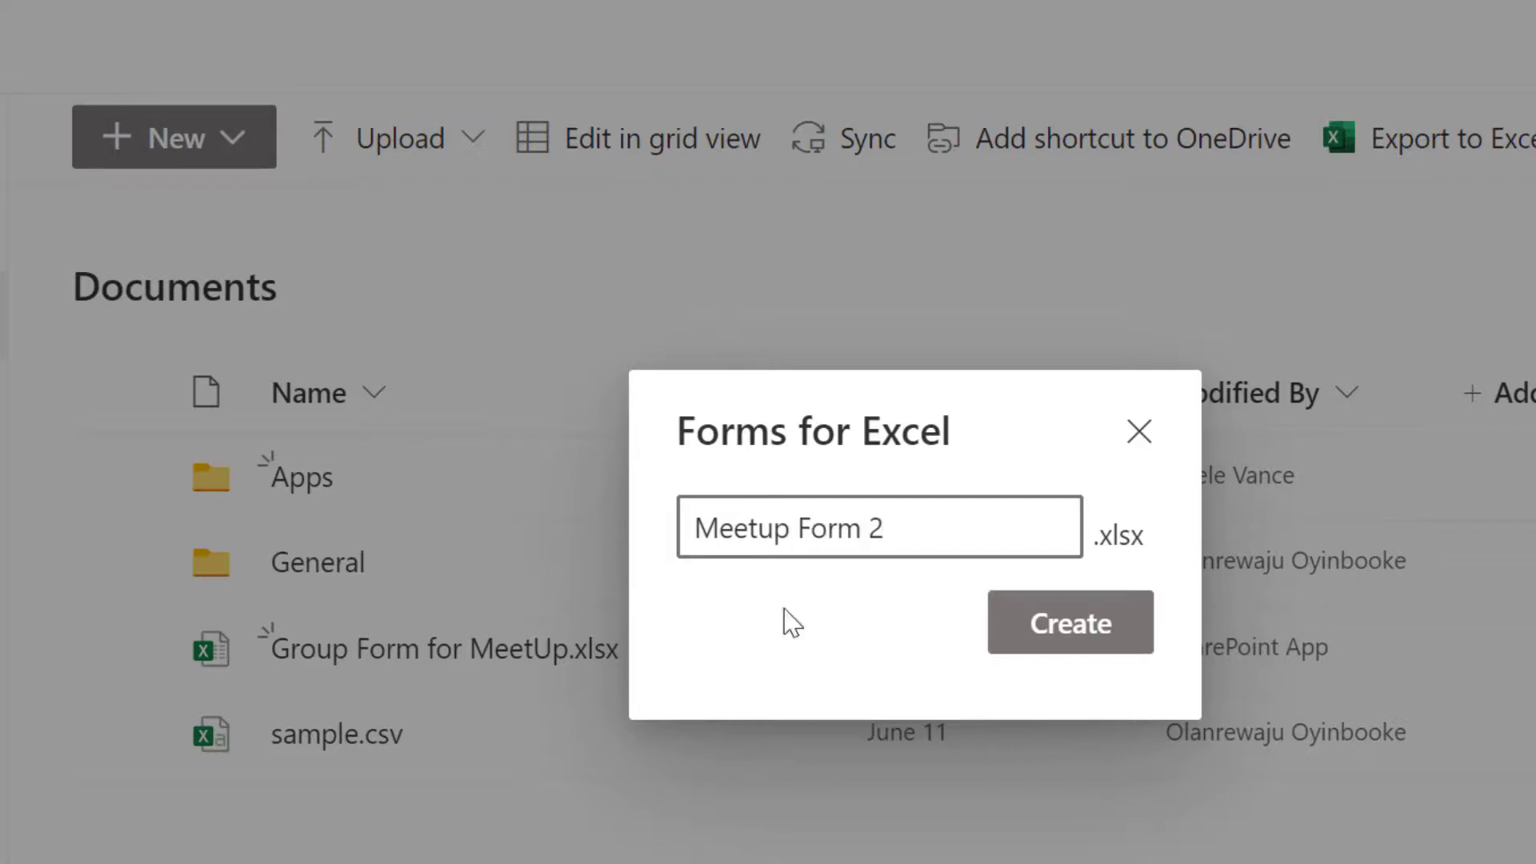
click(1078, 624)
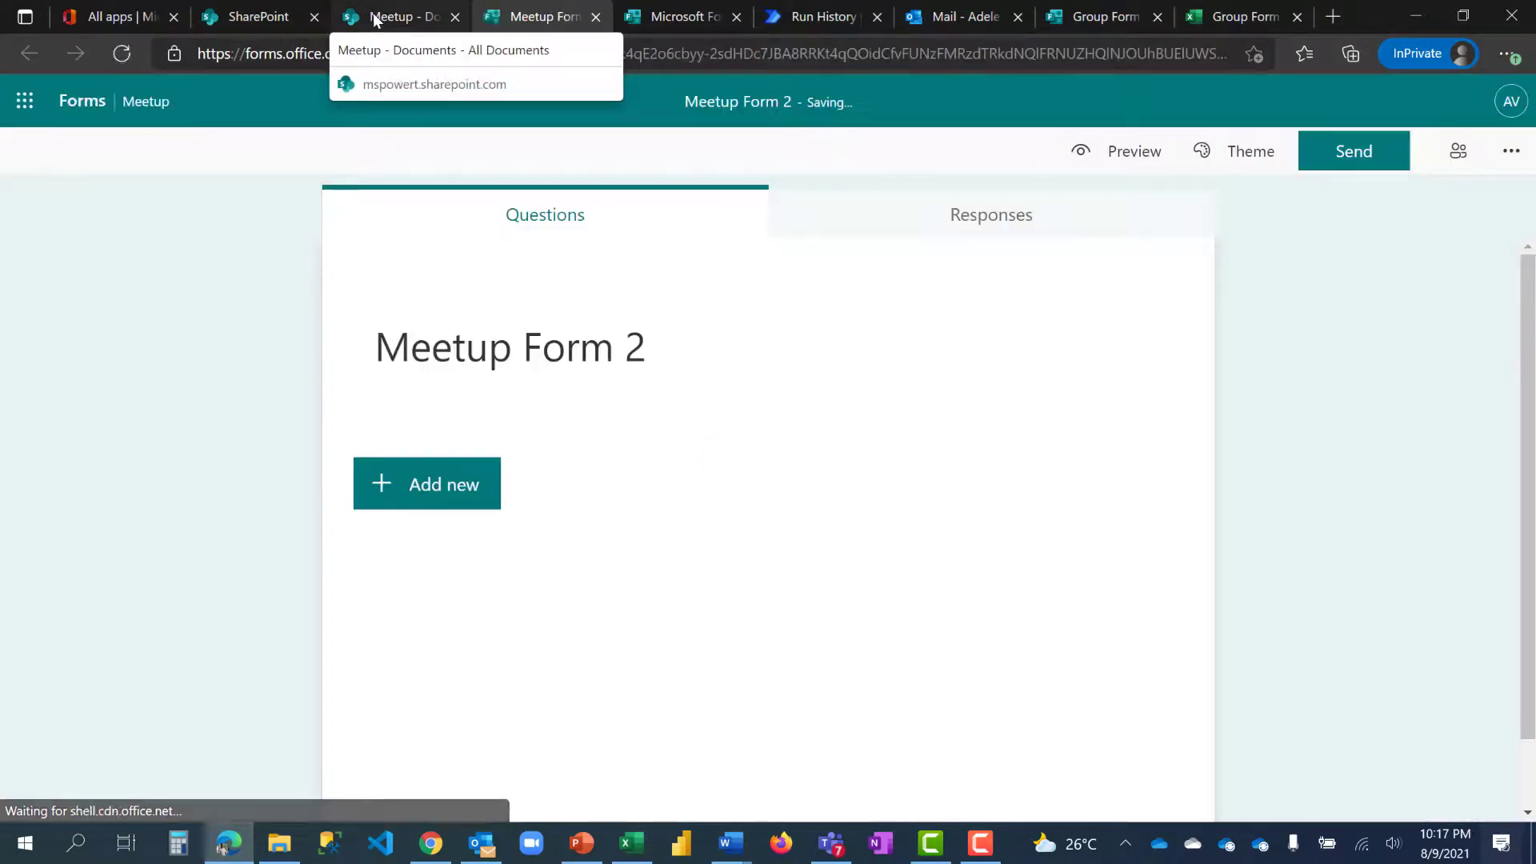
- Check the Documents library for Meetup Form 2.xlsx and return to the form's editor
click(375, 20)
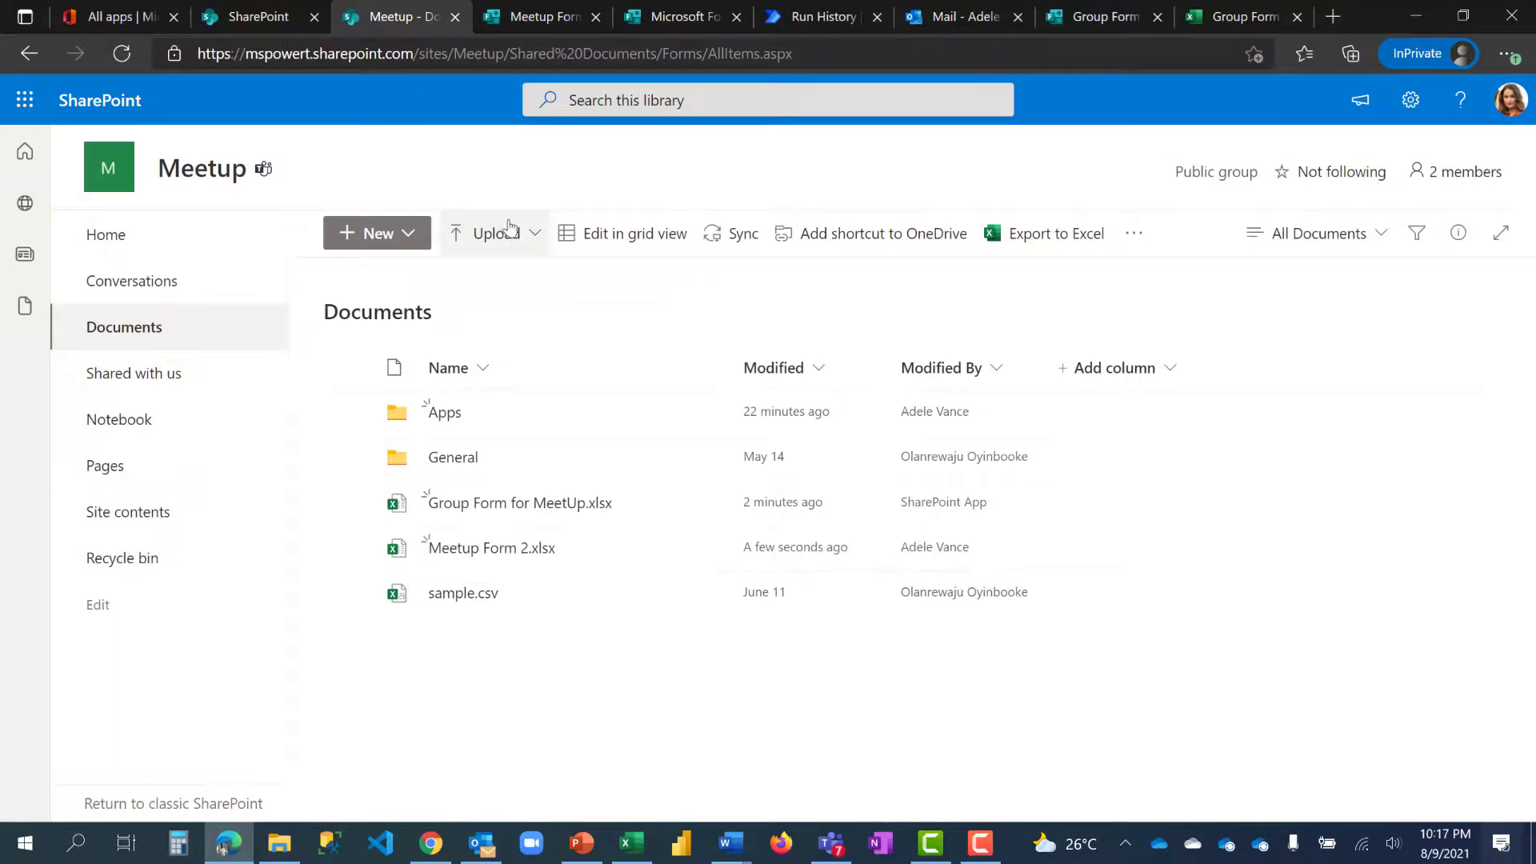
mouse_move(474, 559)
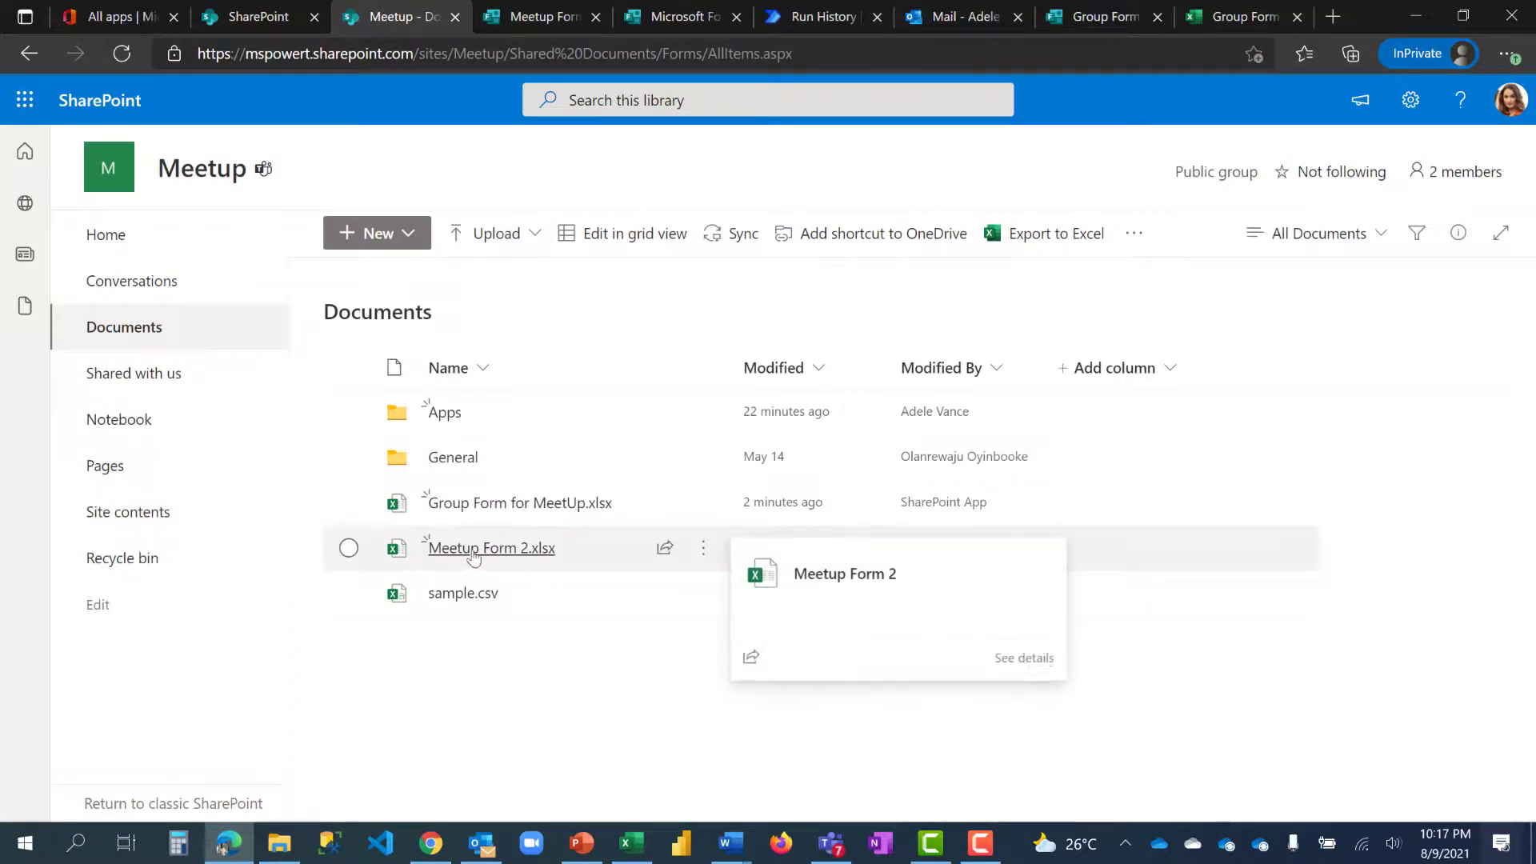
click(520, 18)
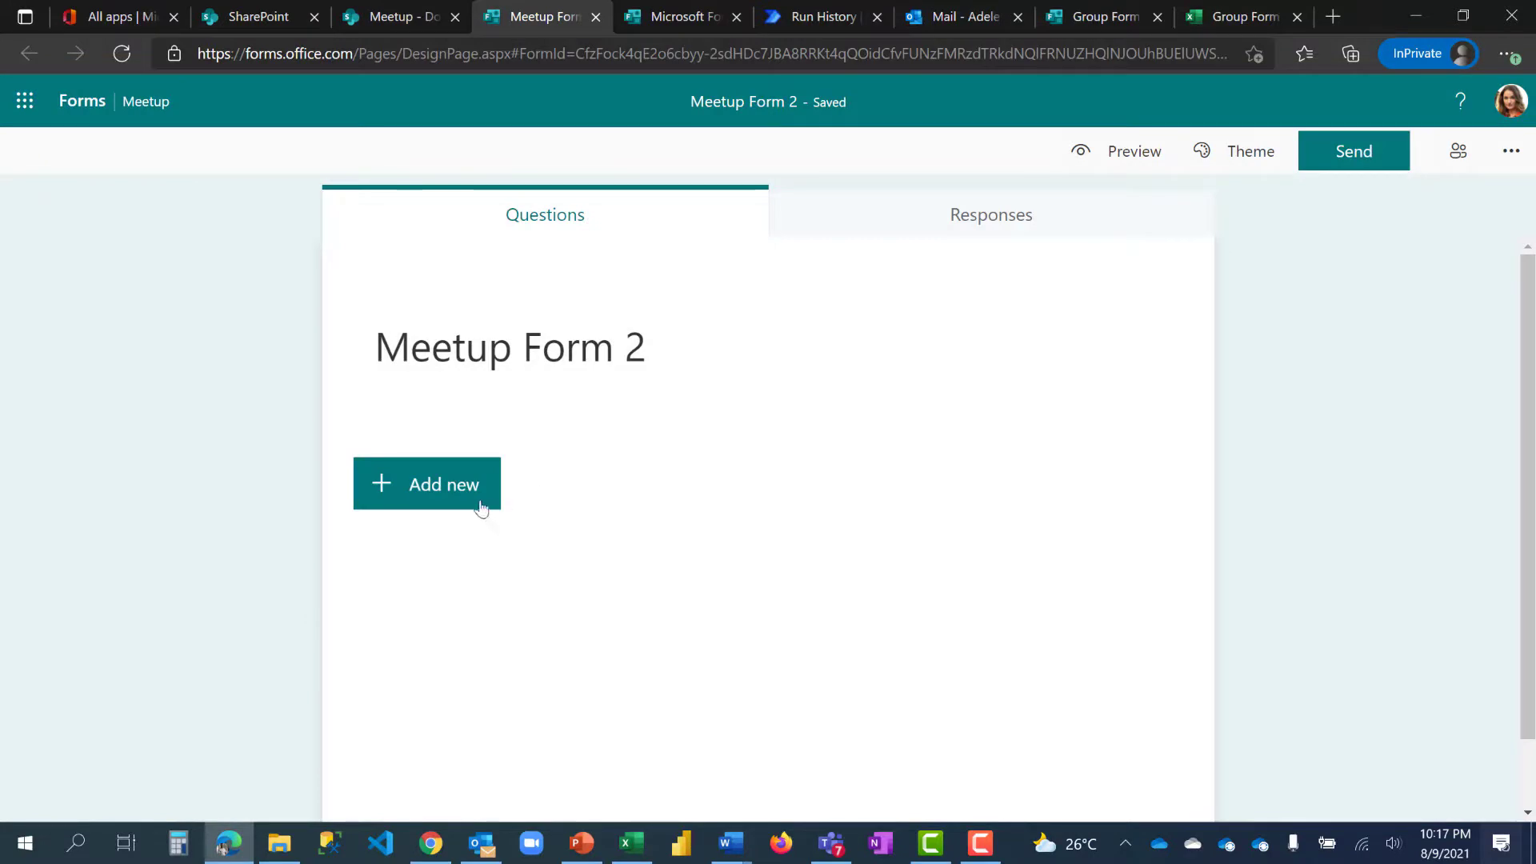
- Add a Net Promoter Score question to Meetup Form 2, keeping its default wording and scale labels
click(445, 489)
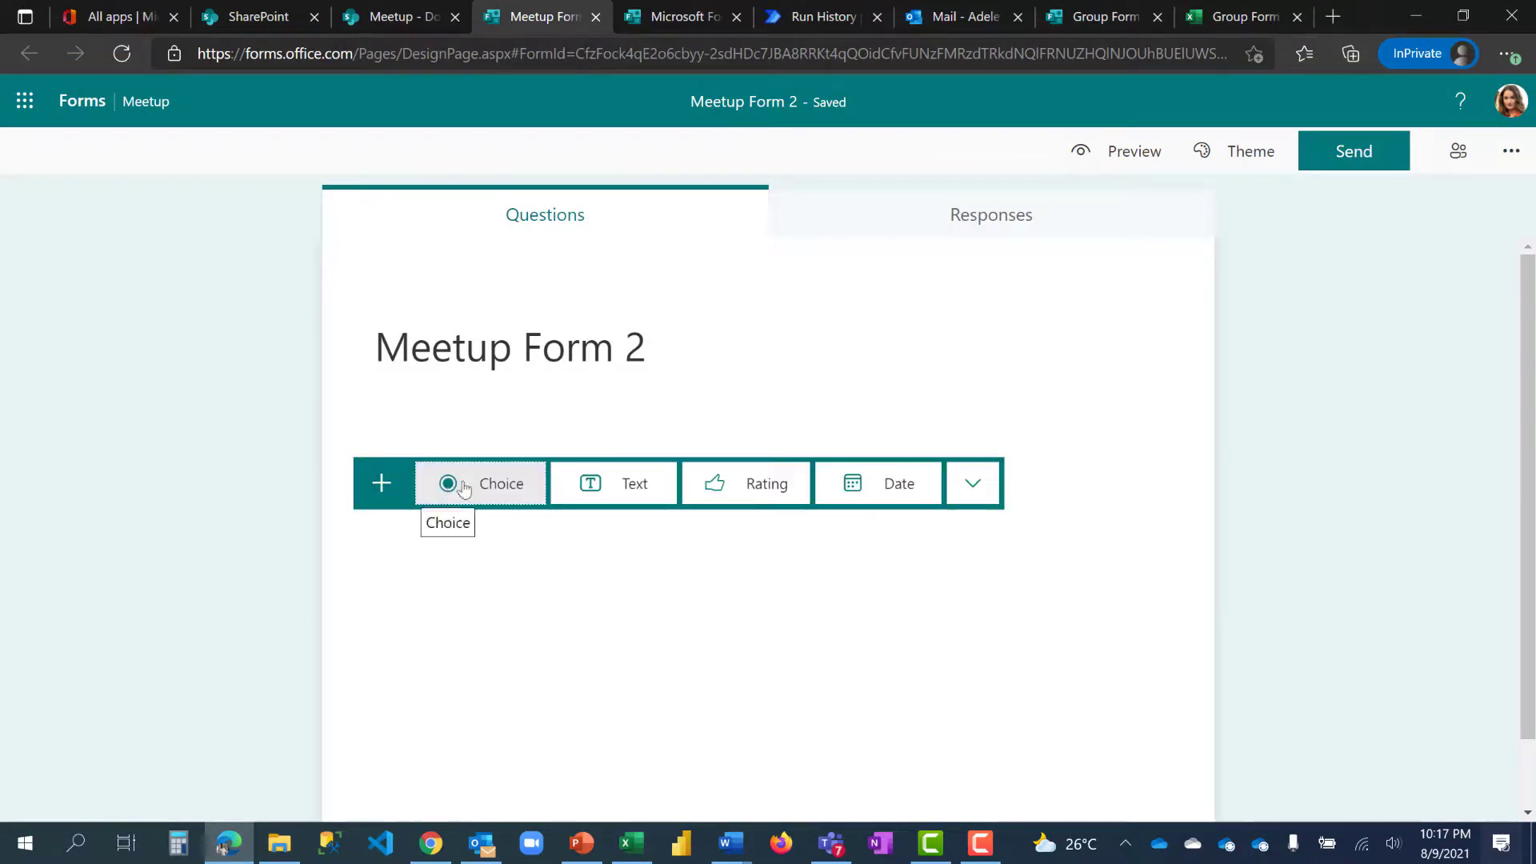
click(968, 487)
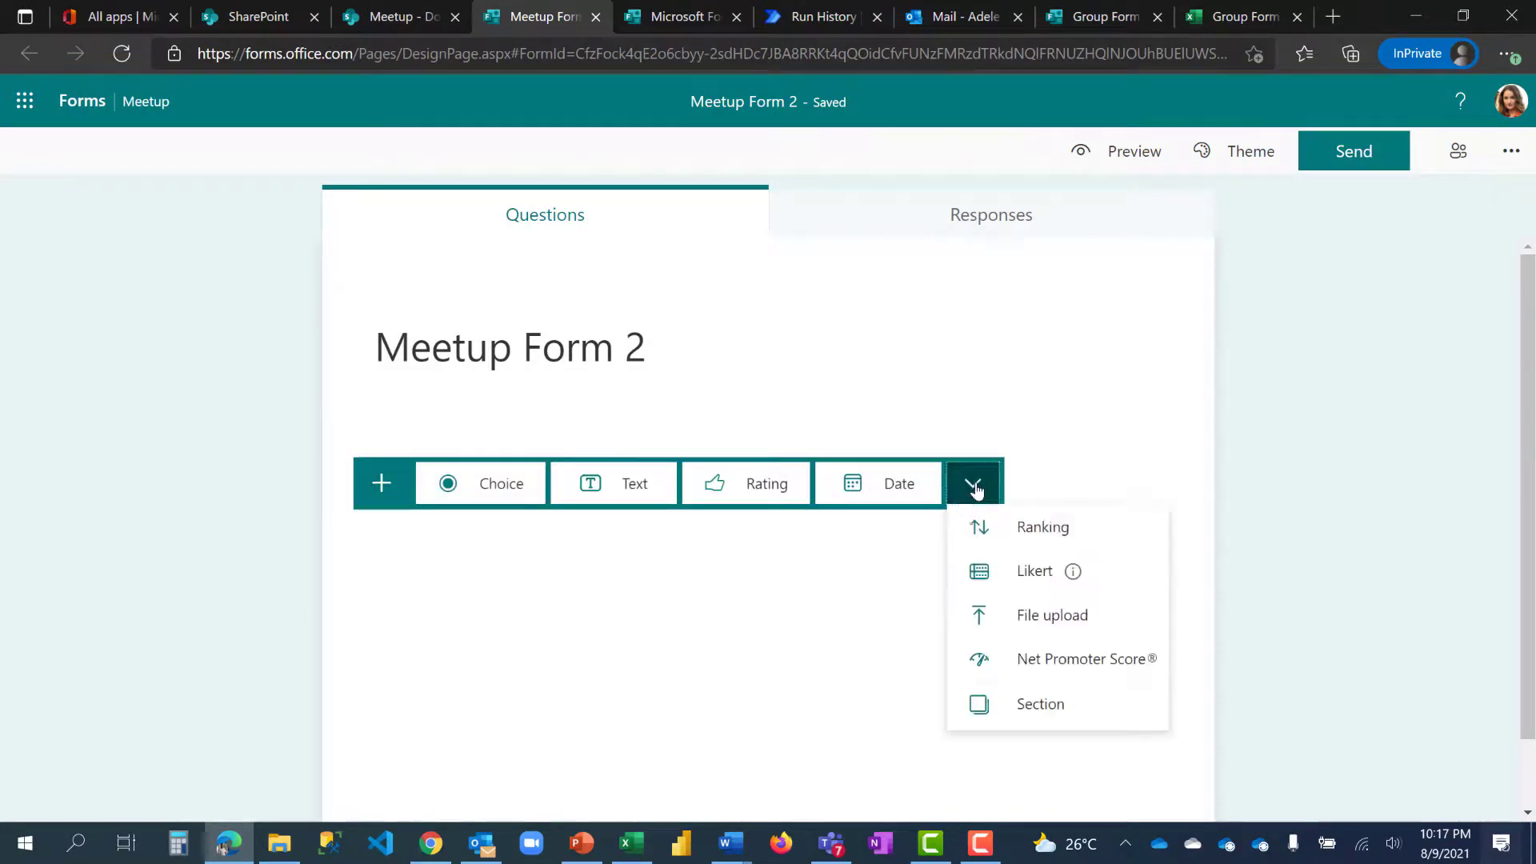
click(1055, 658)
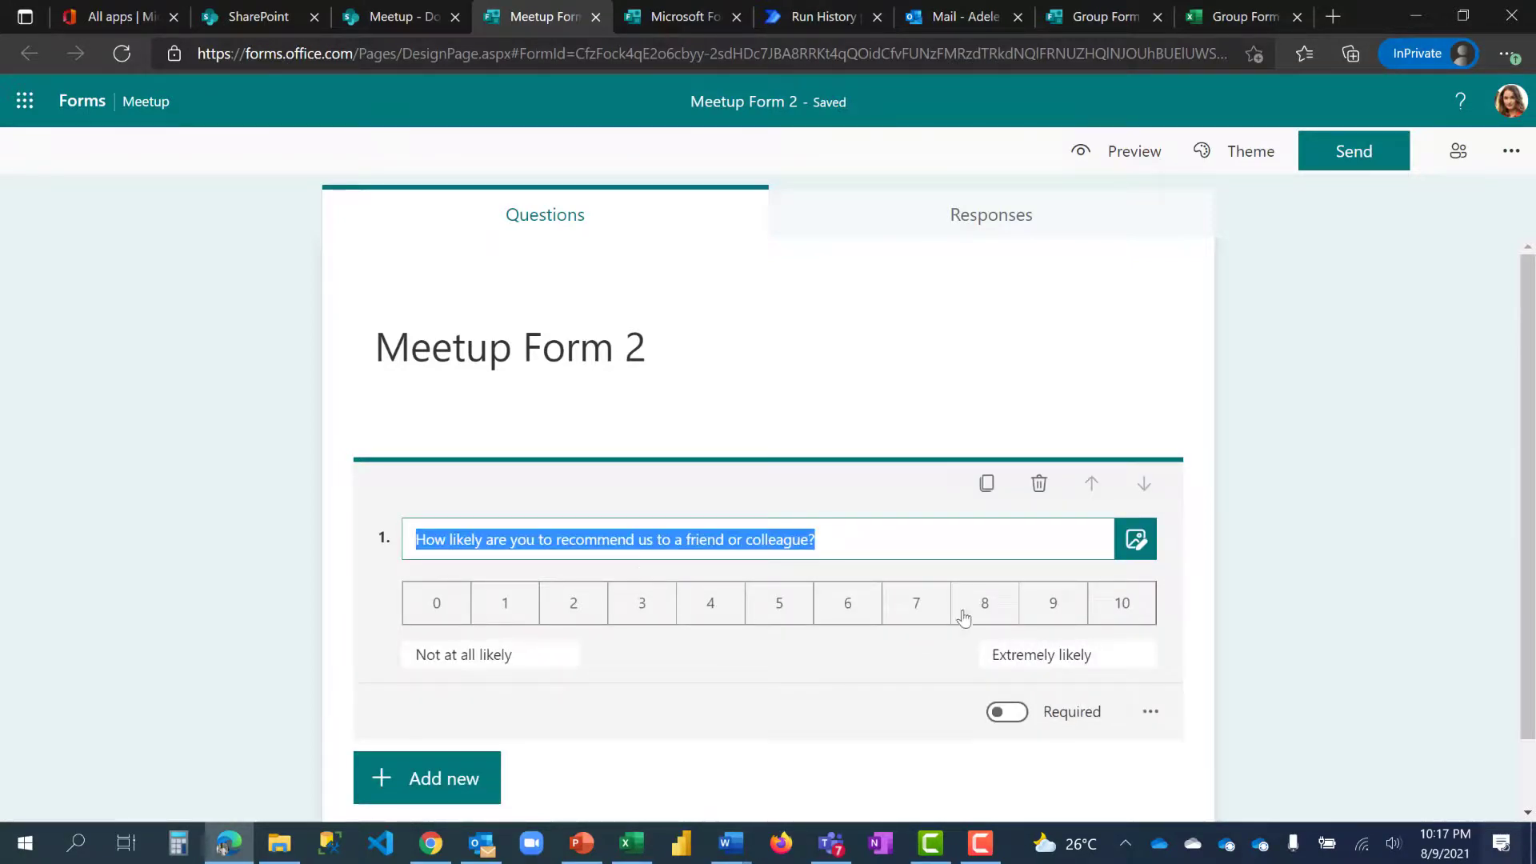
click(1334, 524)
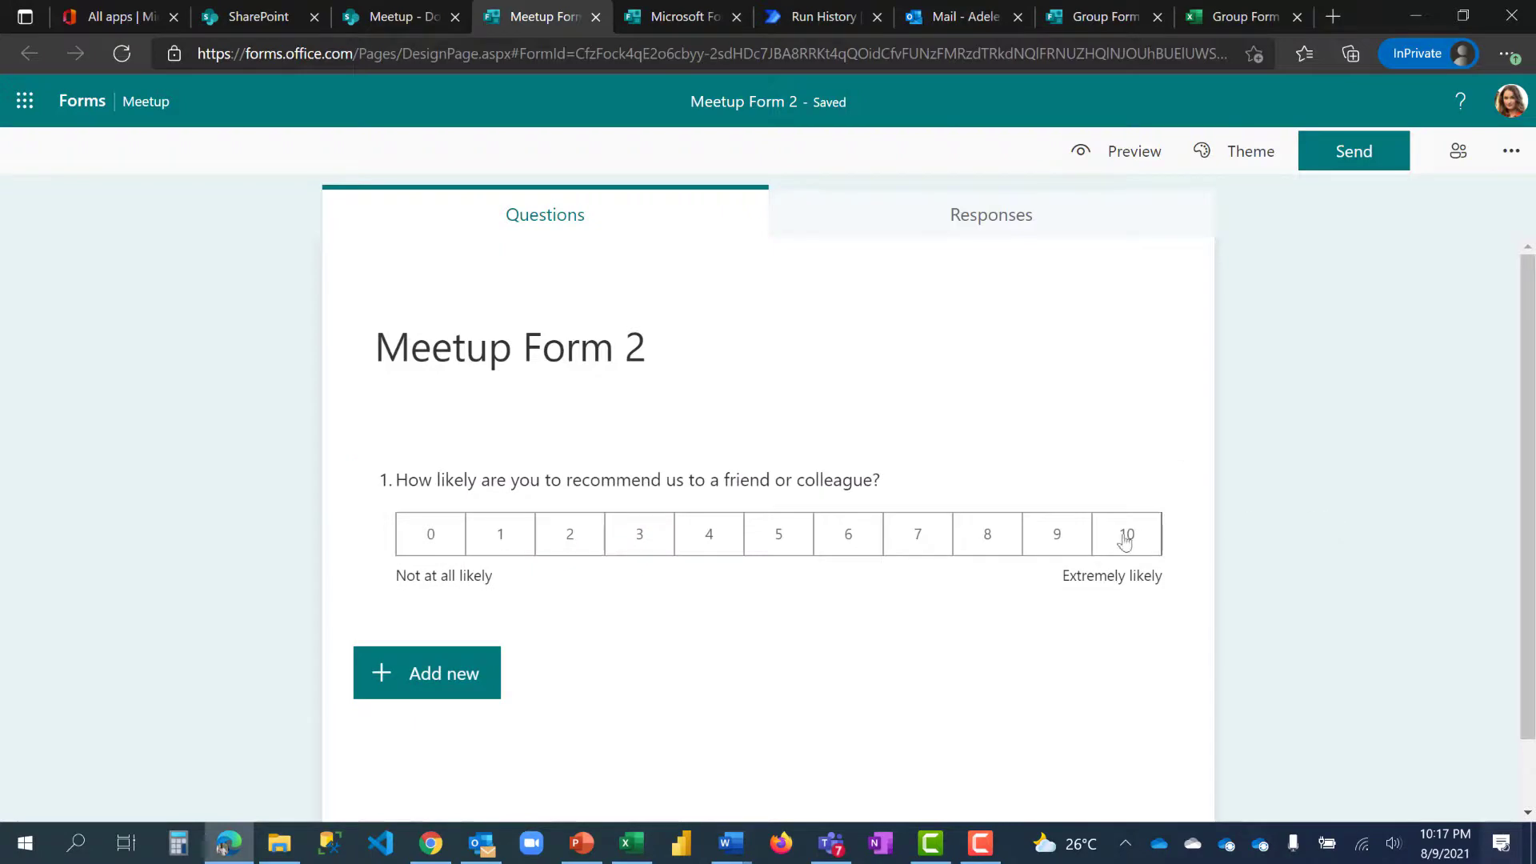
- Preview Meetup Form 2, answer the recommendation question with 10, submit the response, and return to the editor
click(1104, 157)
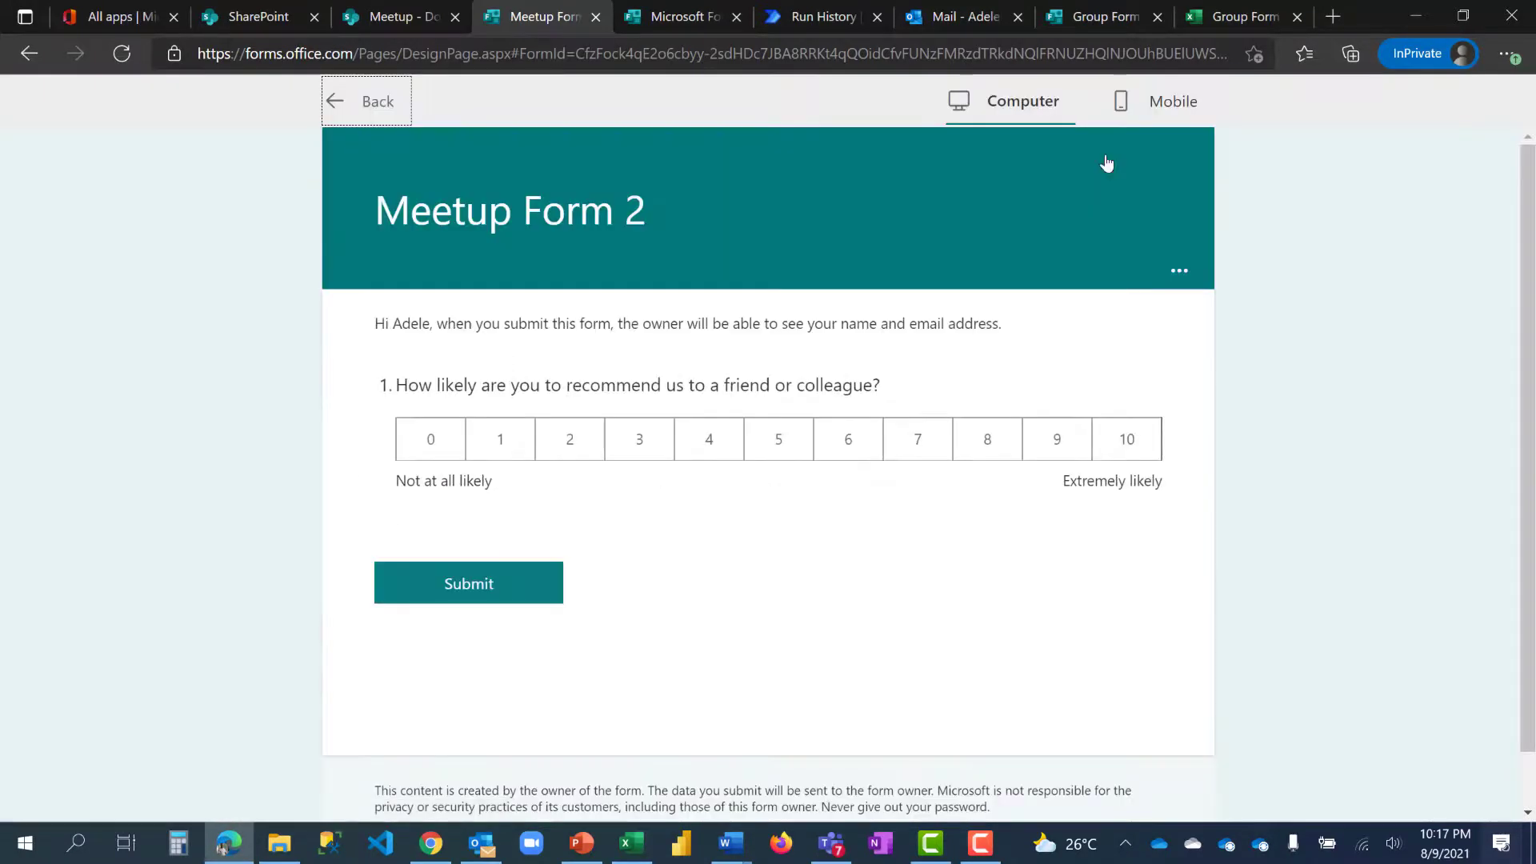
click(1140, 440)
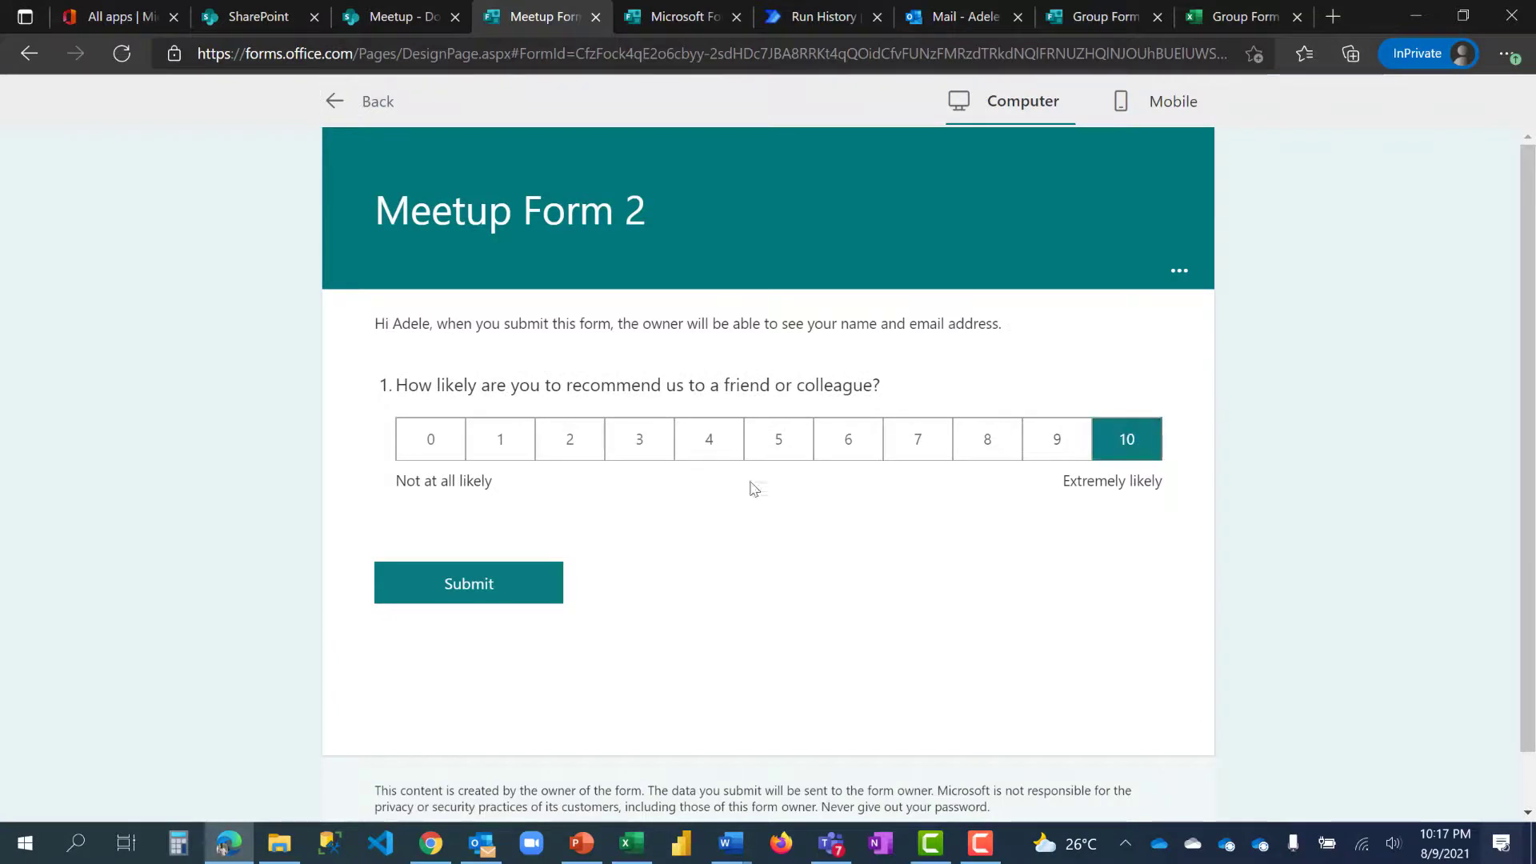
click(503, 587)
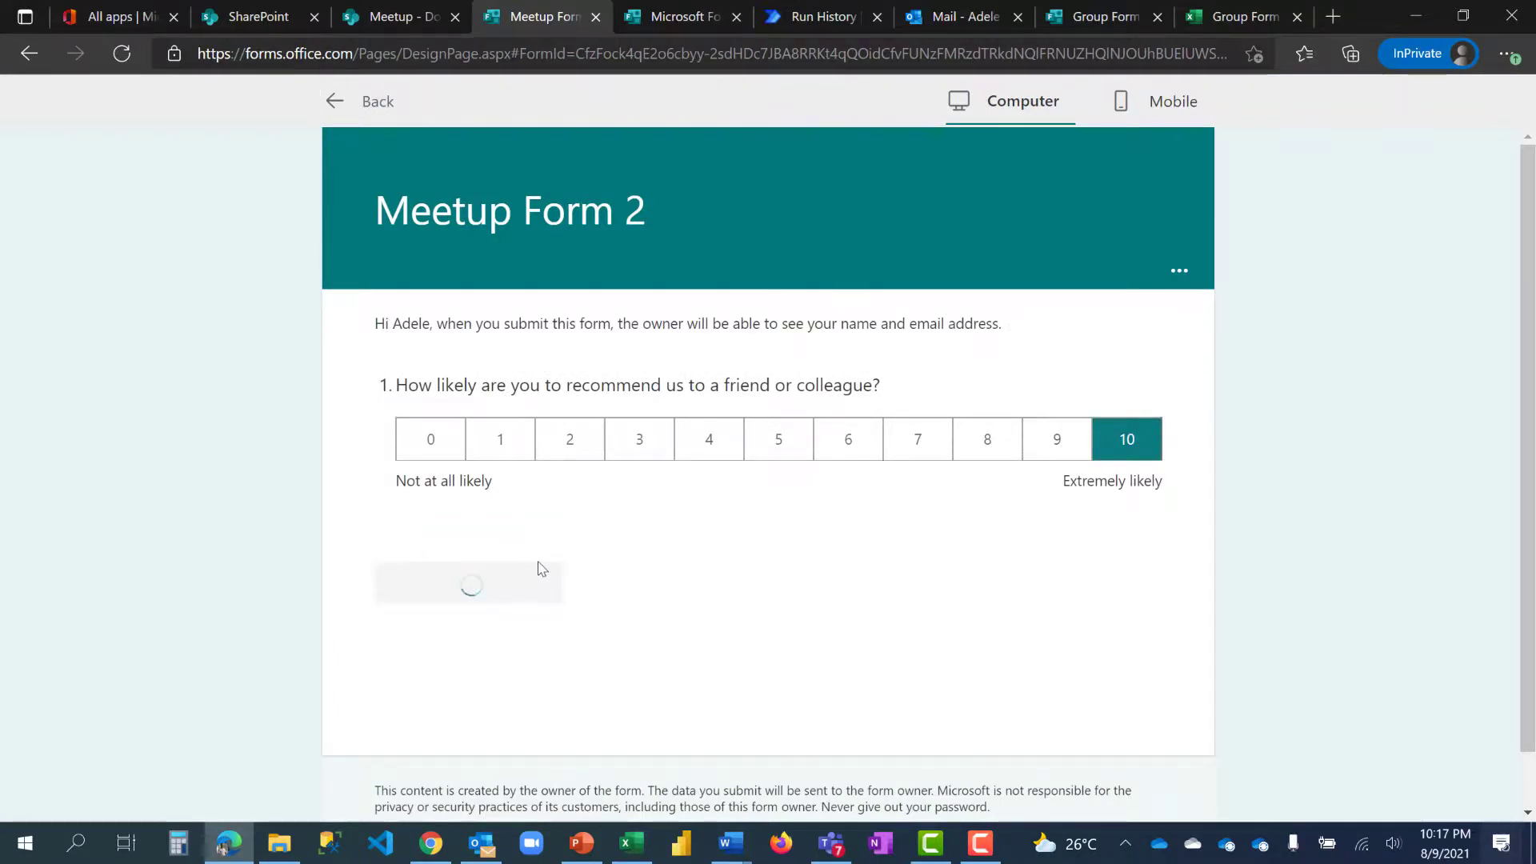
click(376, 101)
- View the response summary of Meetup Form 2, and open Meetup Form 2.xlsx from the Documents library
click(1082, 217)
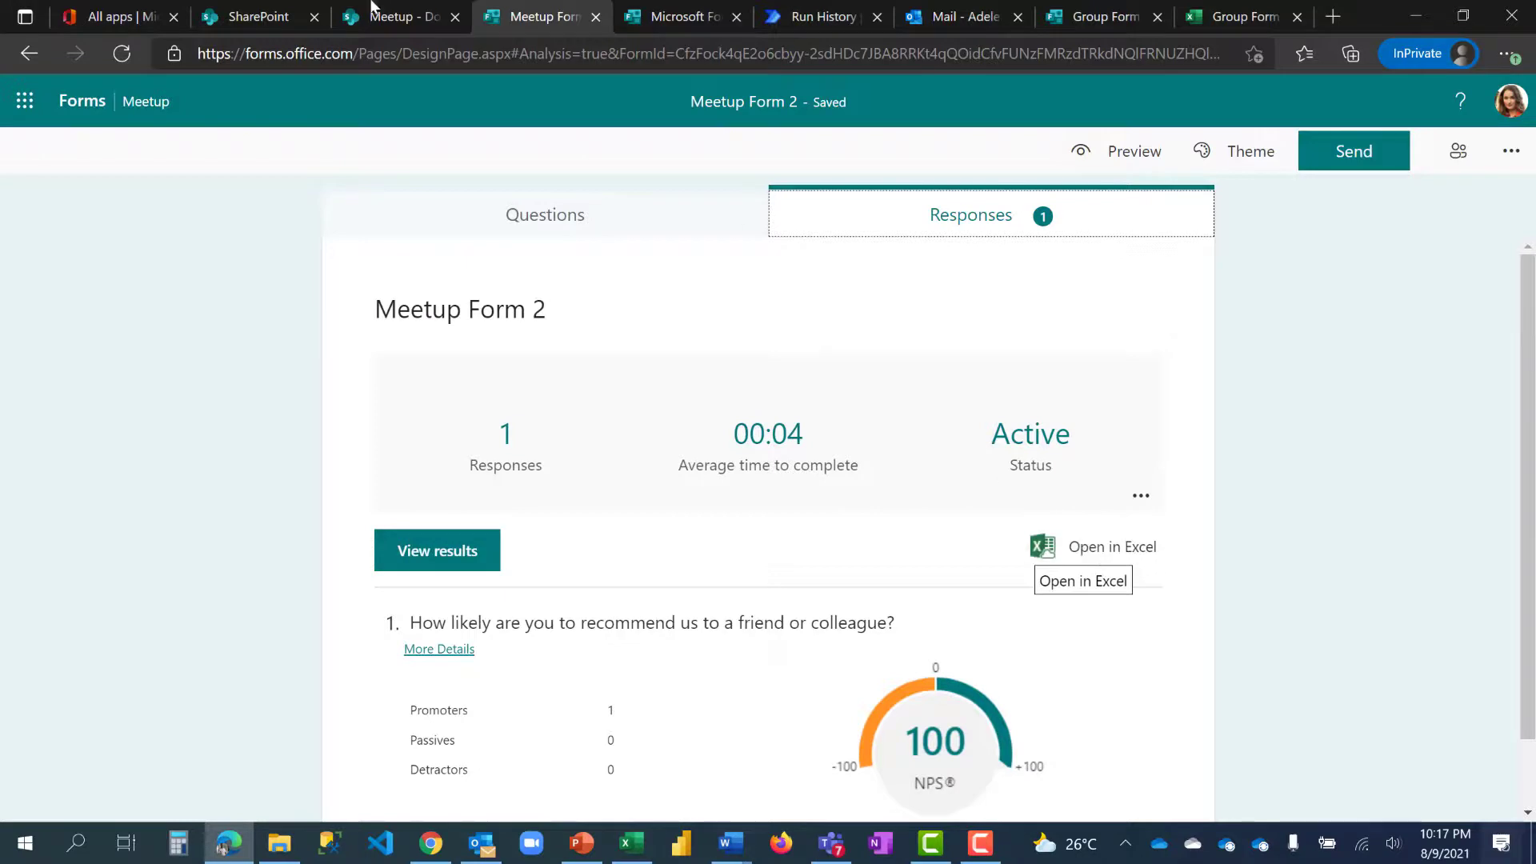
click(357, 22)
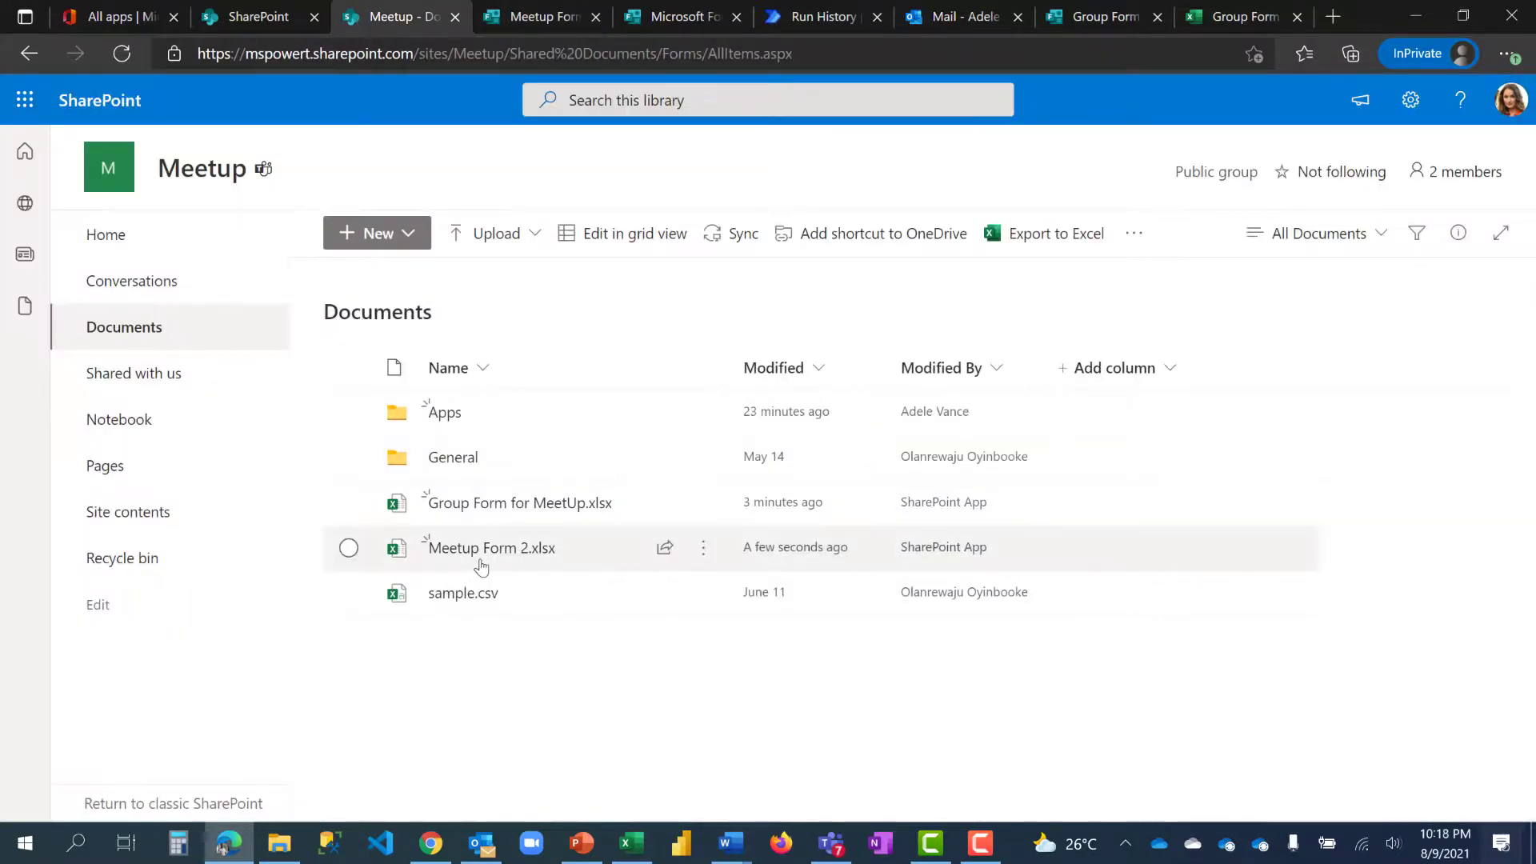
click(492, 552)
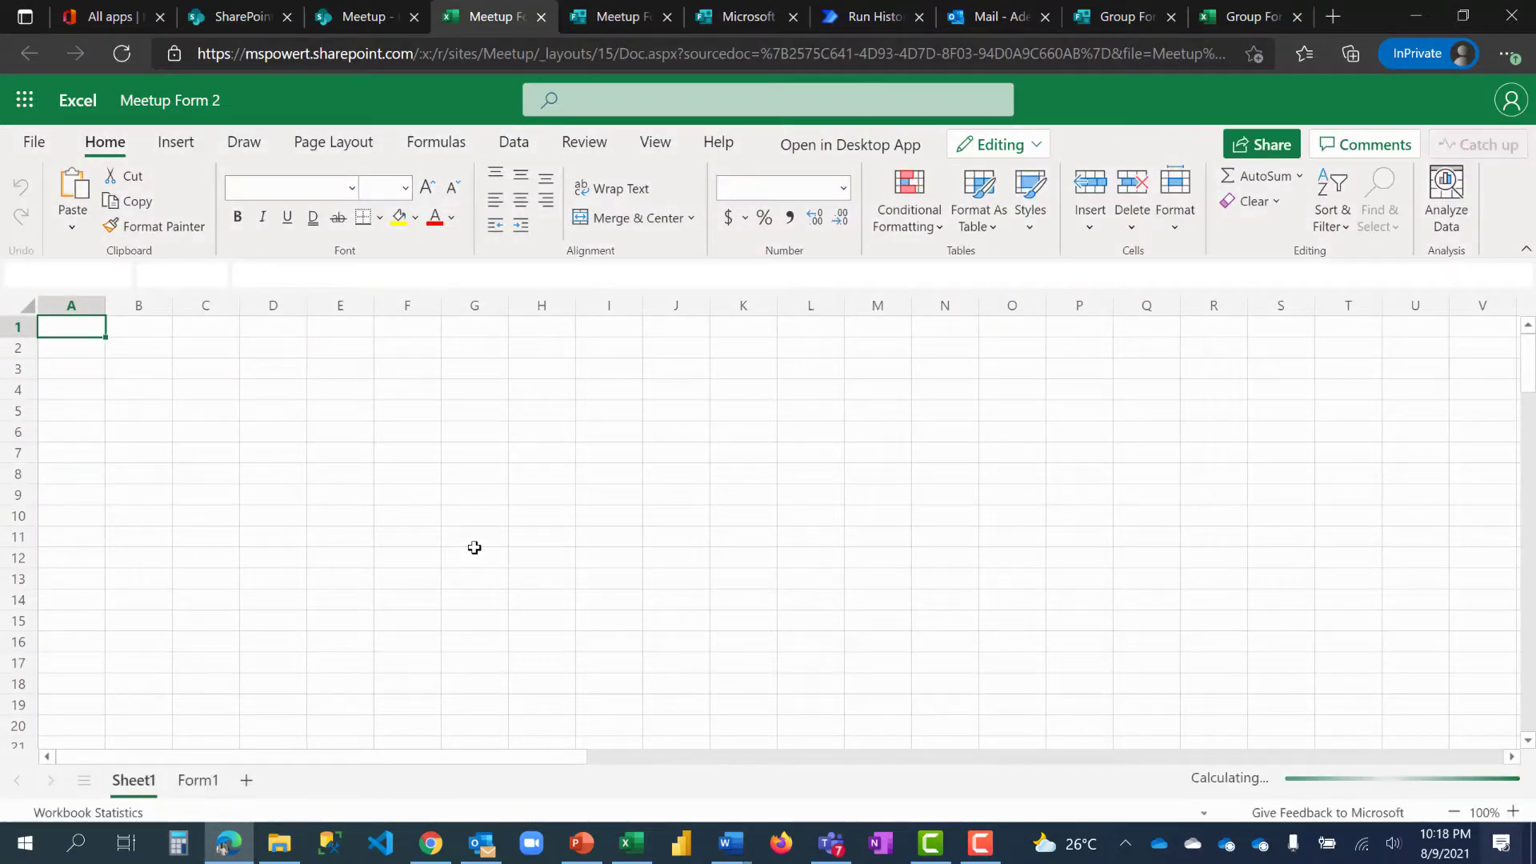
- Check the submitted rating for the recommendation question on the Form1 sheet of the Meetup Form 2 workbook
click(196, 782)
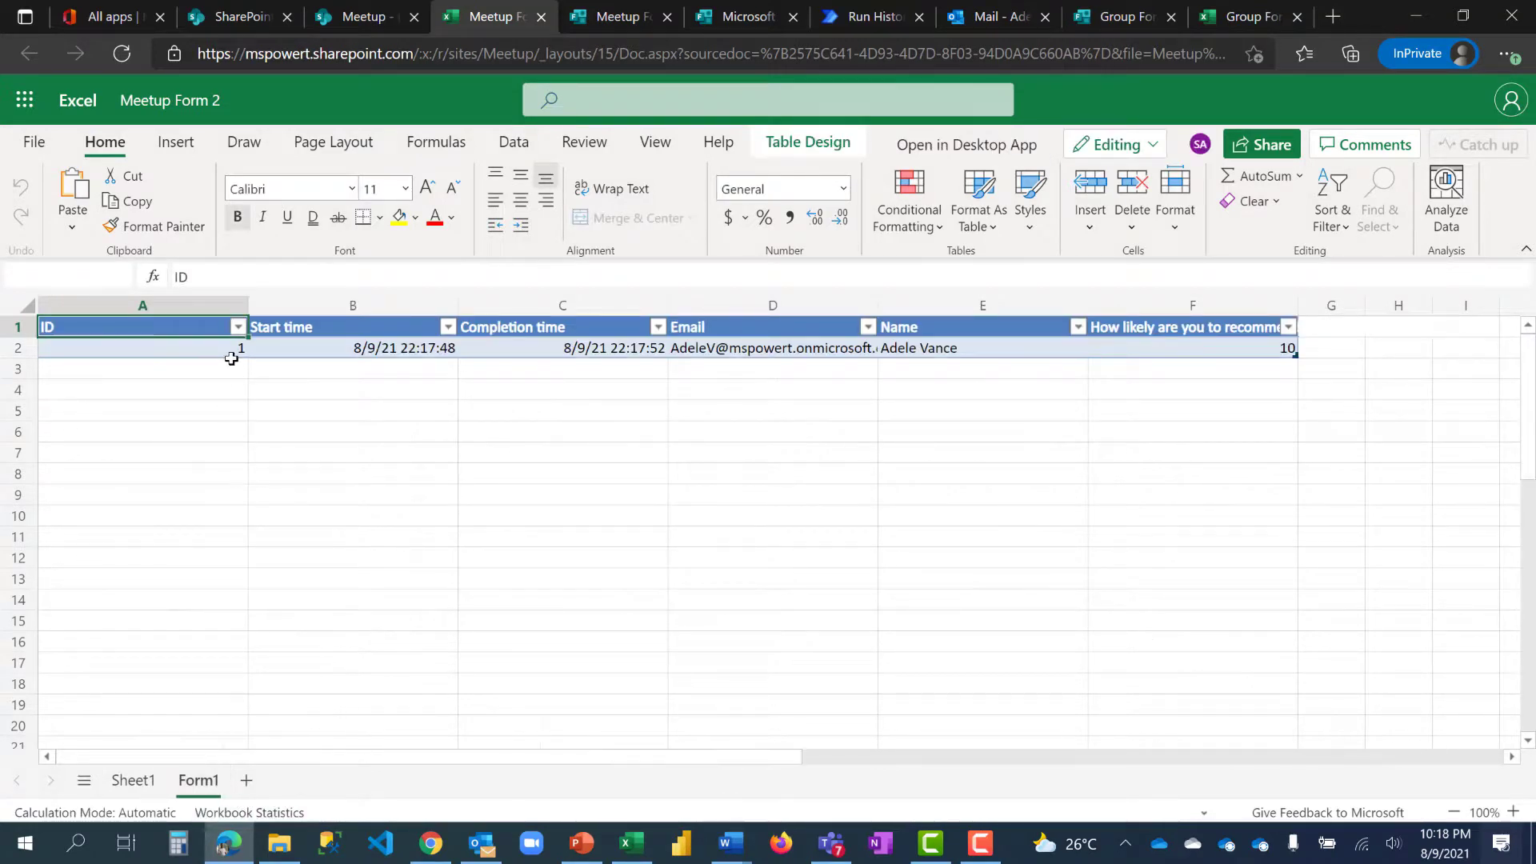
click(1171, 346)
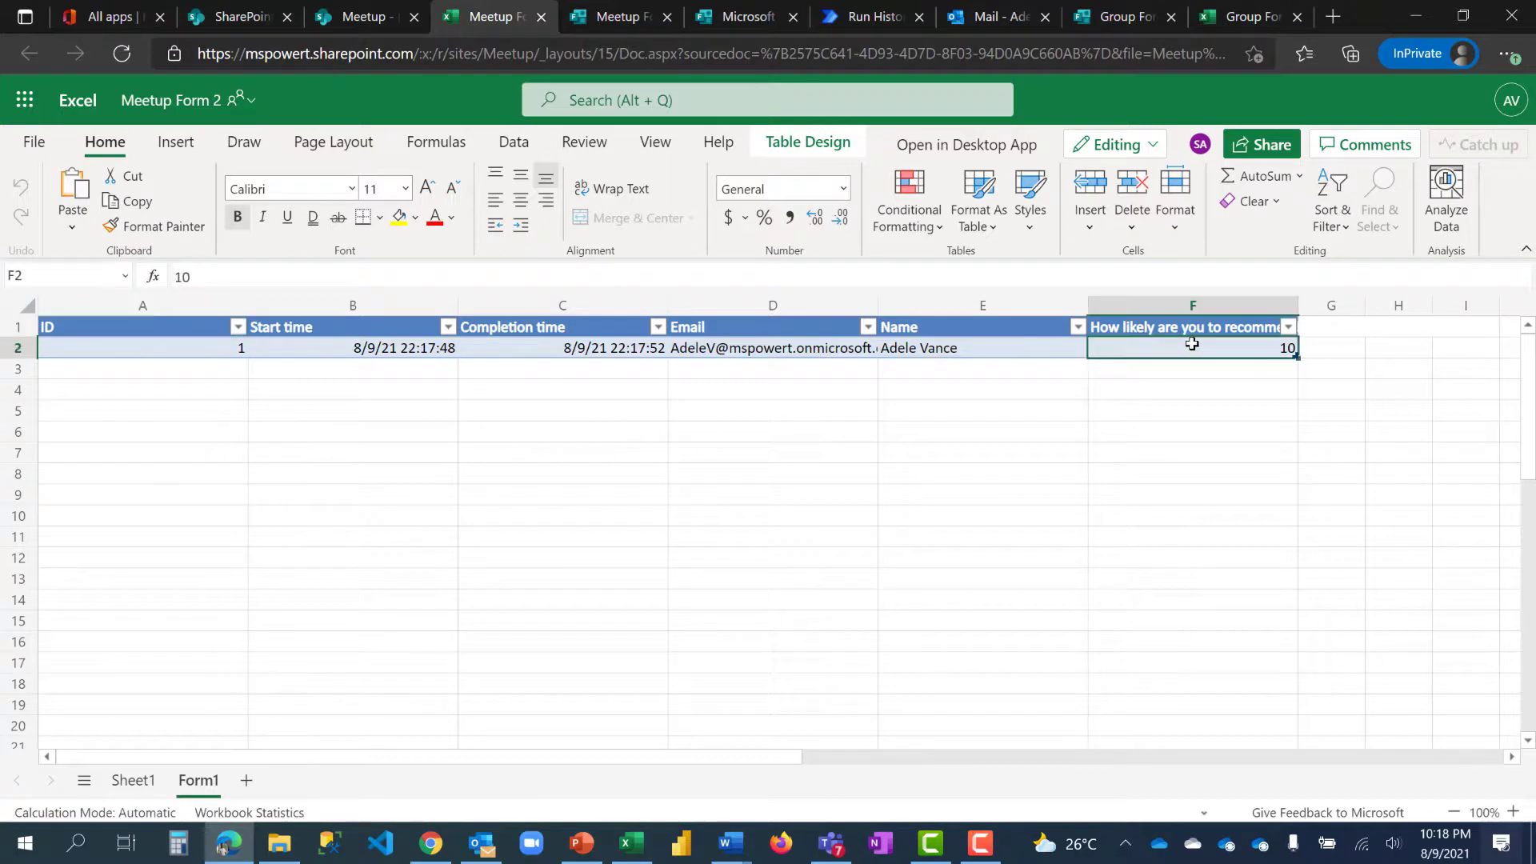
- Submit a response rated 9 through the Meetup Form 2 preview, and check for it in the Excel workbook
click(596, 19)
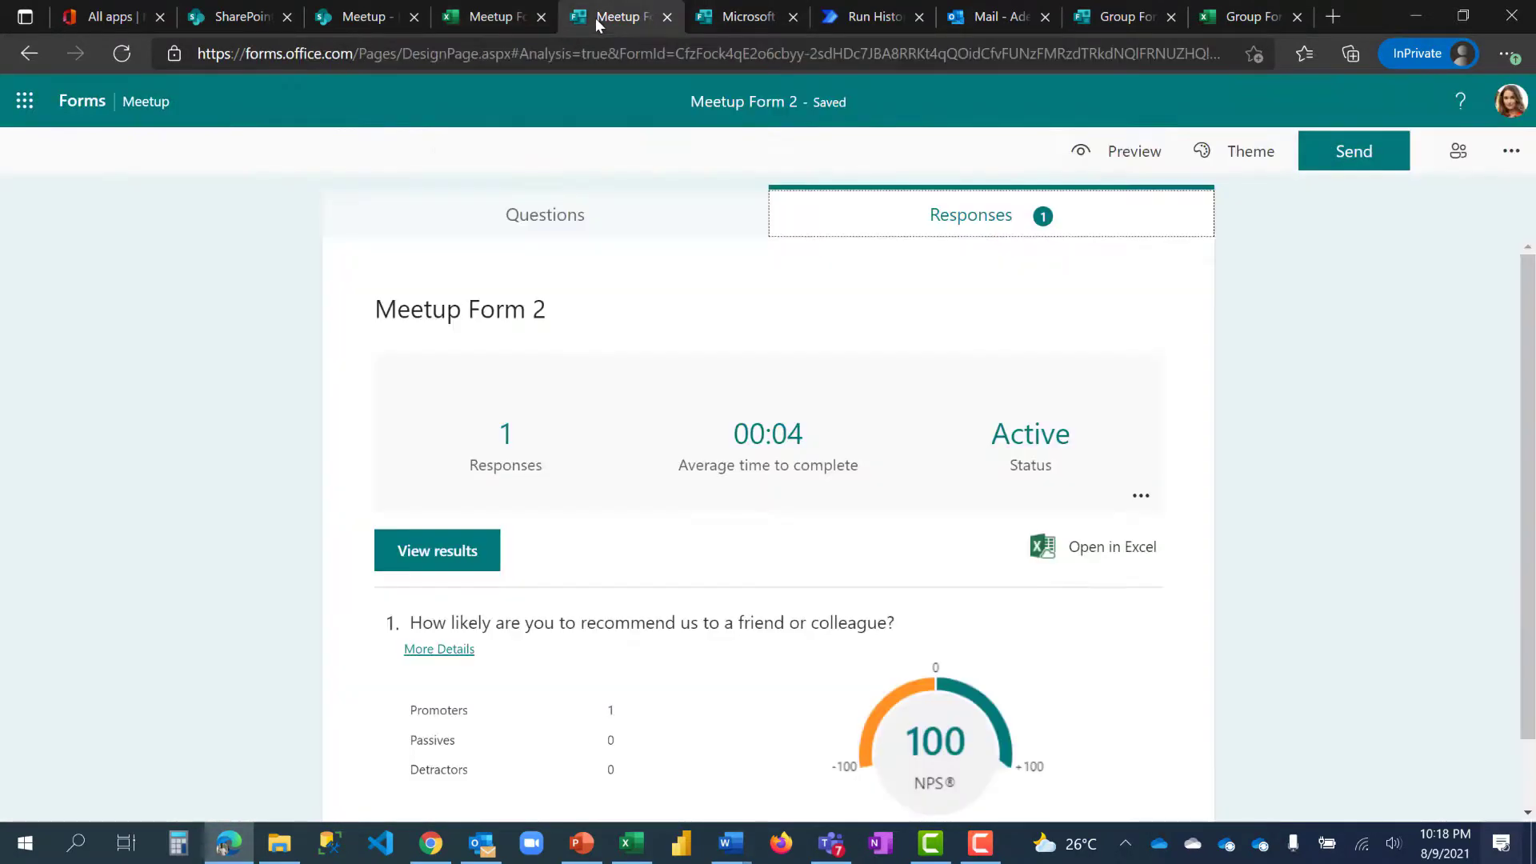
click(1132, 151)
click(1069, 441)
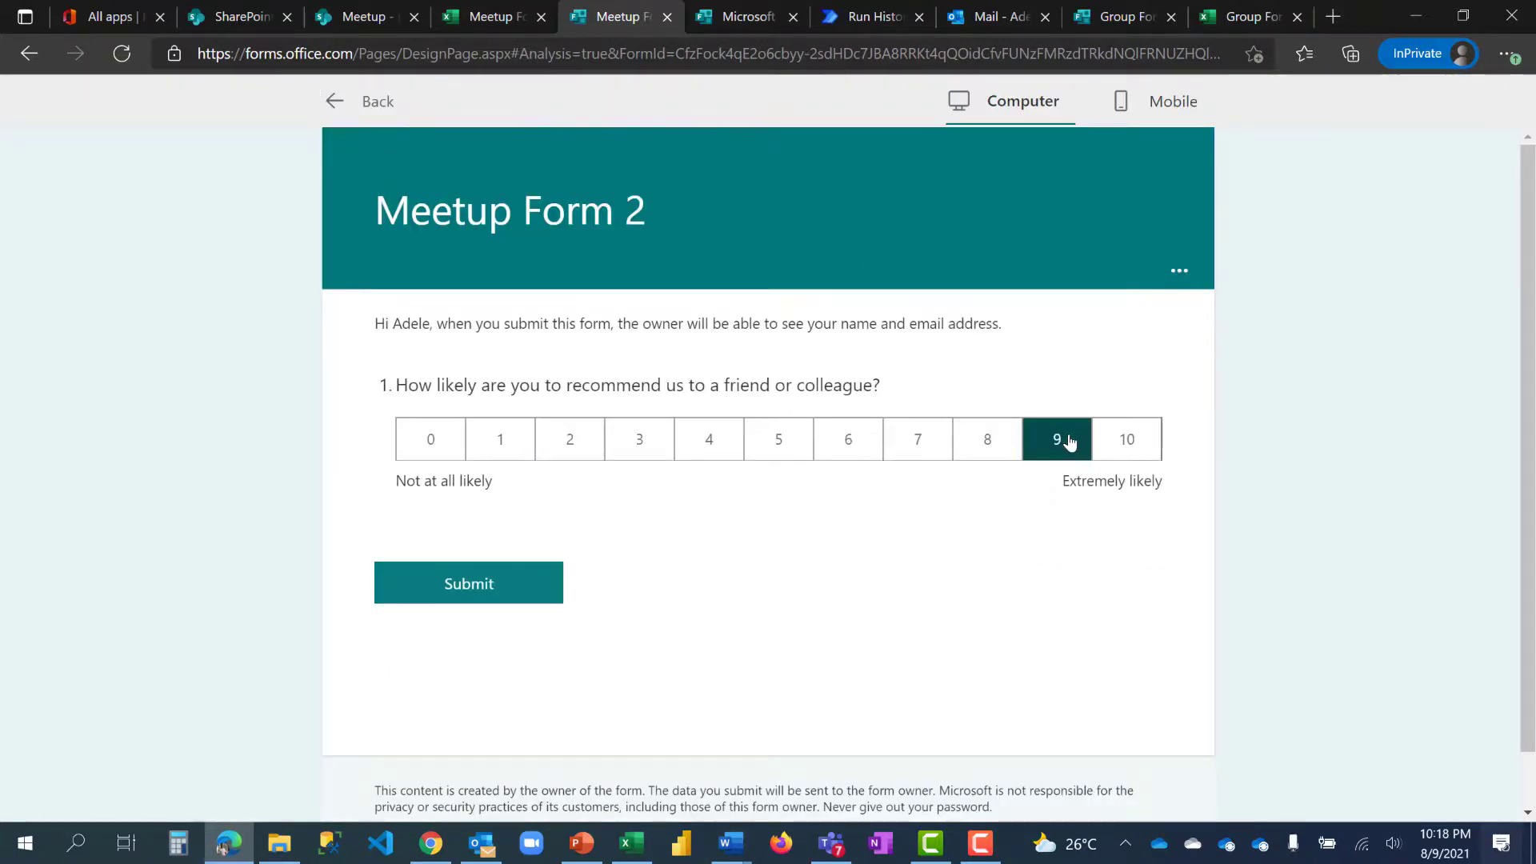
click(489, 585)
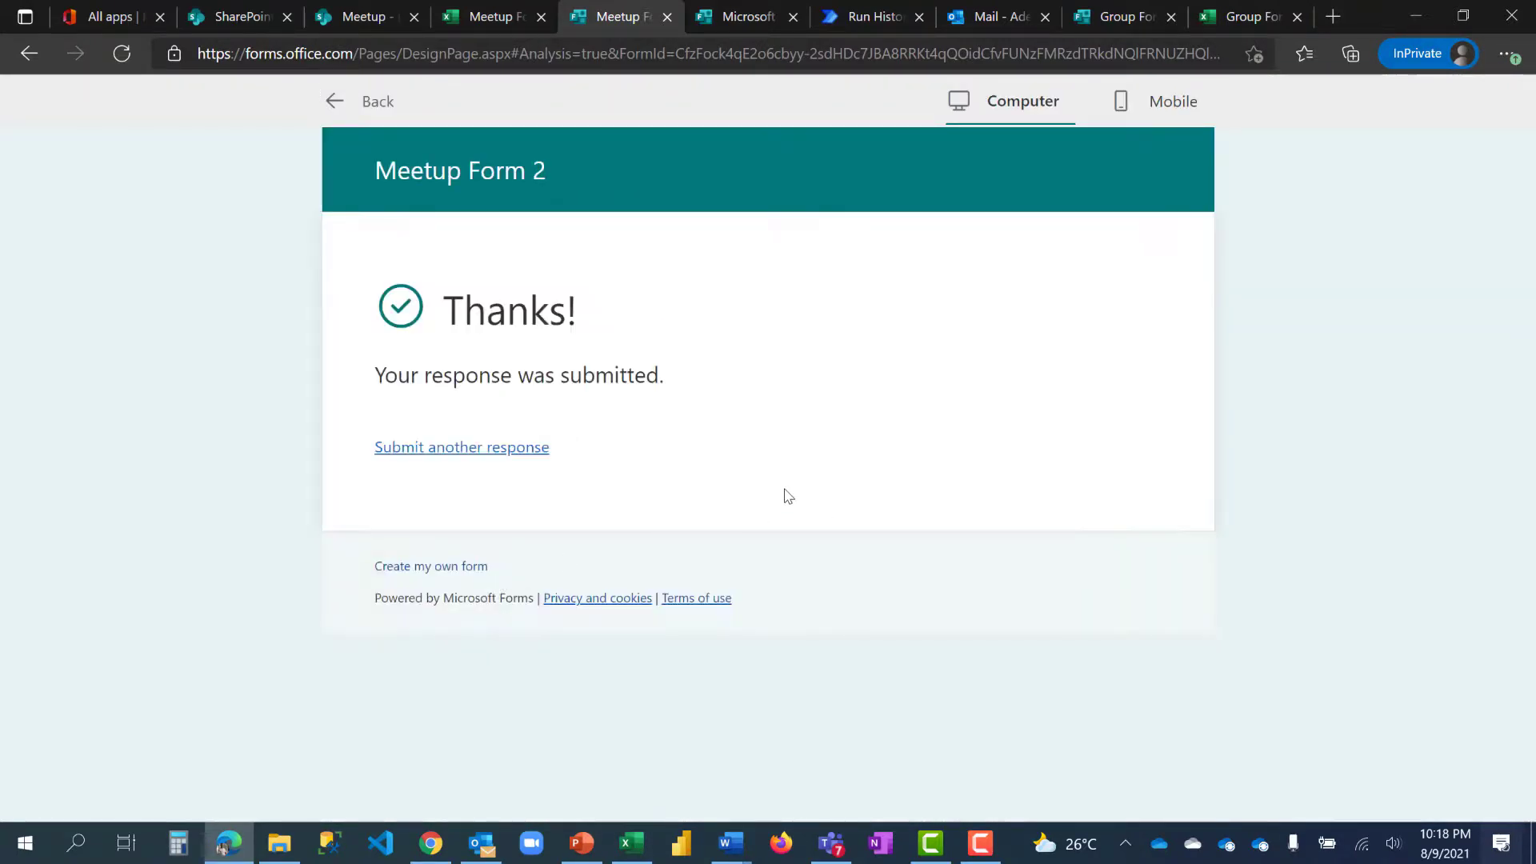
click(485, 19)
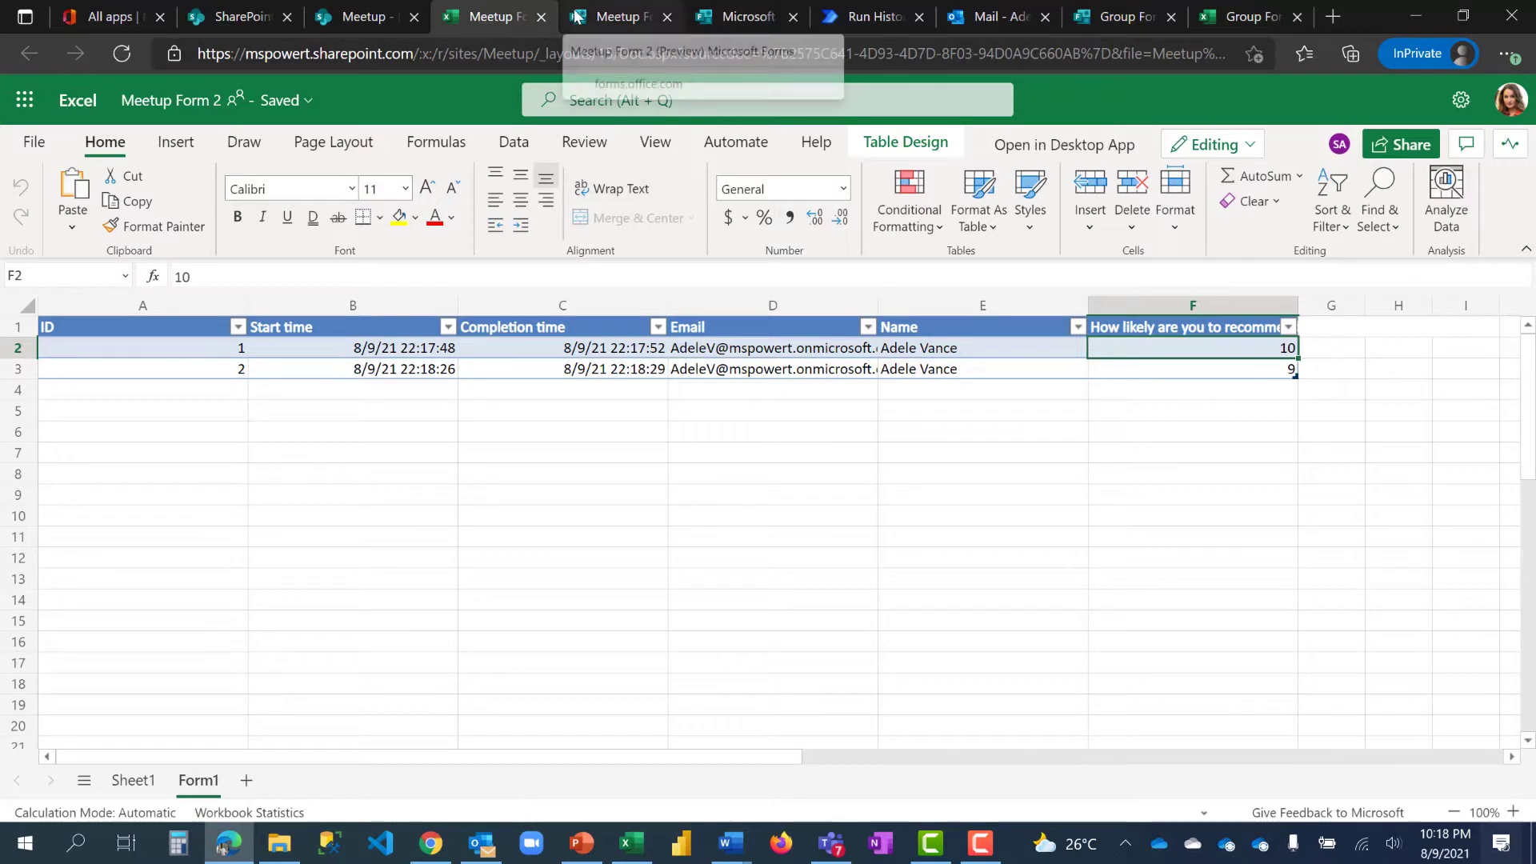
- Switch to Teams and add the existing Meetup Form 2 to Meetup's General channel as a tab that collects responses
click(831, 846)
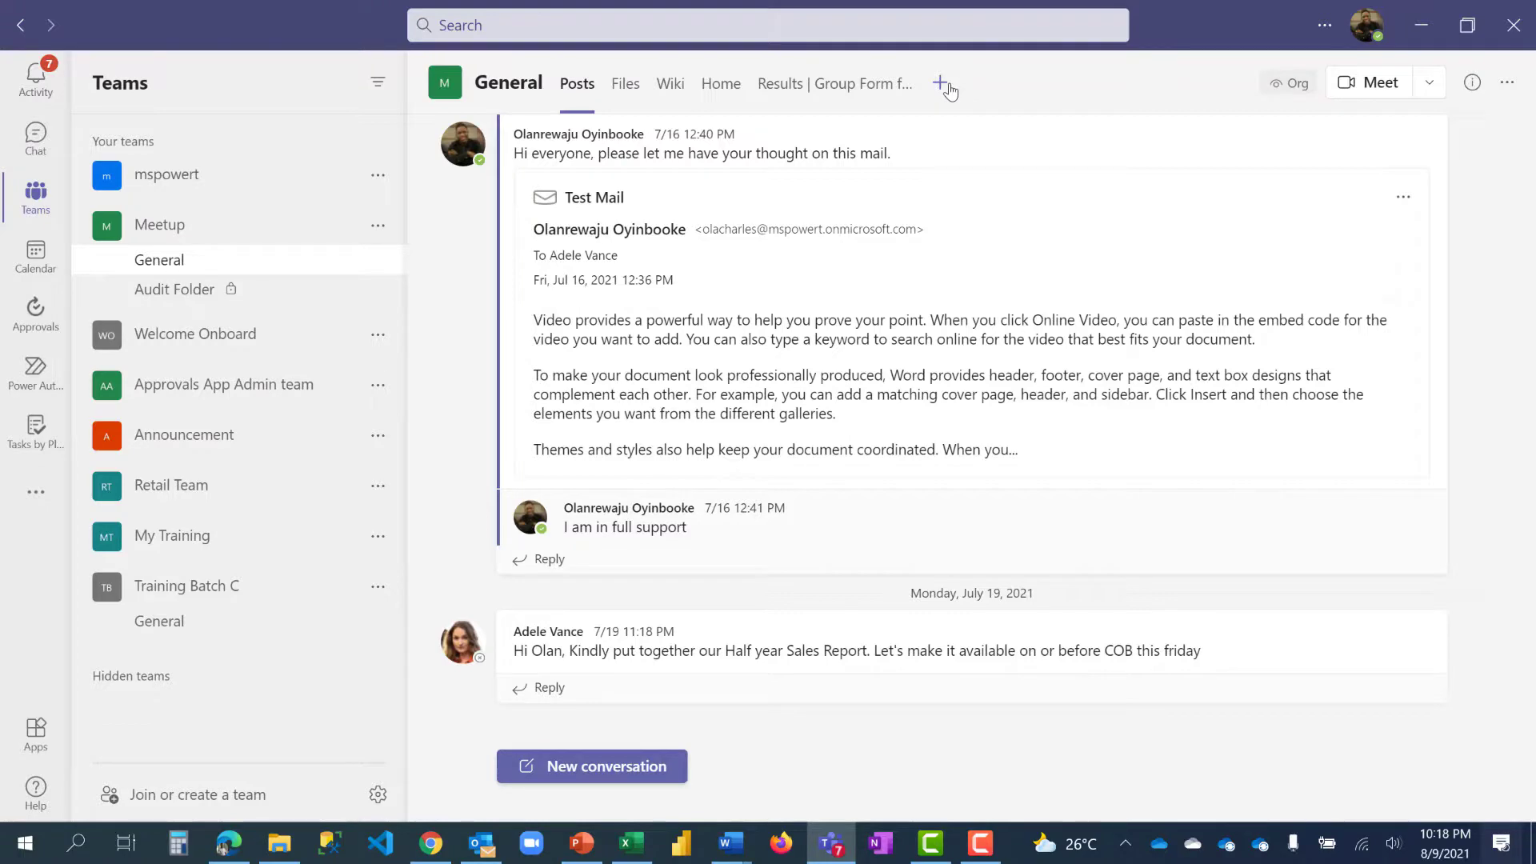
click(950, 85)
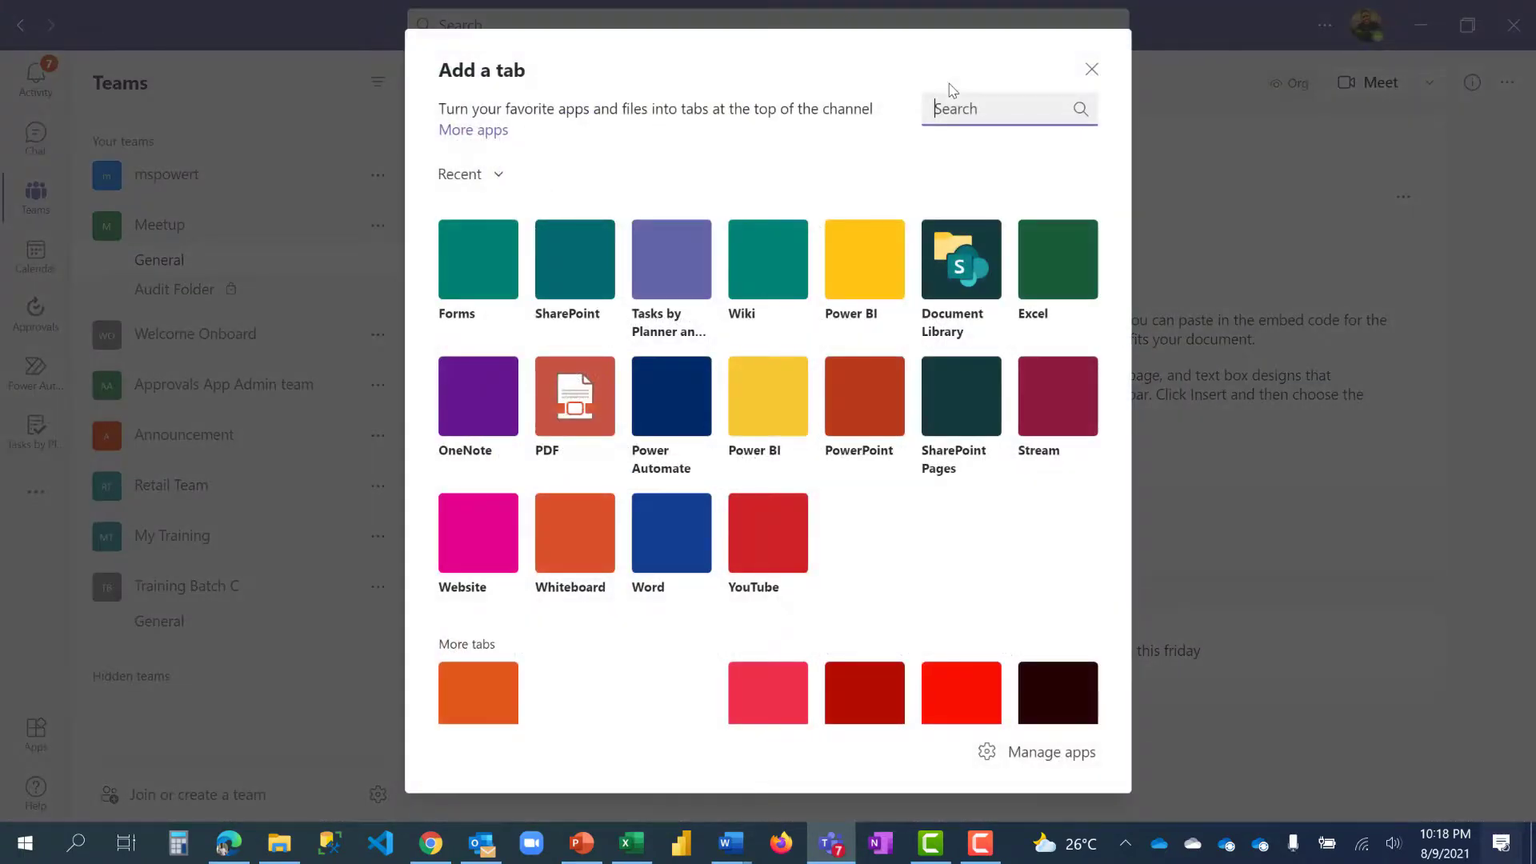
click(464, 279)
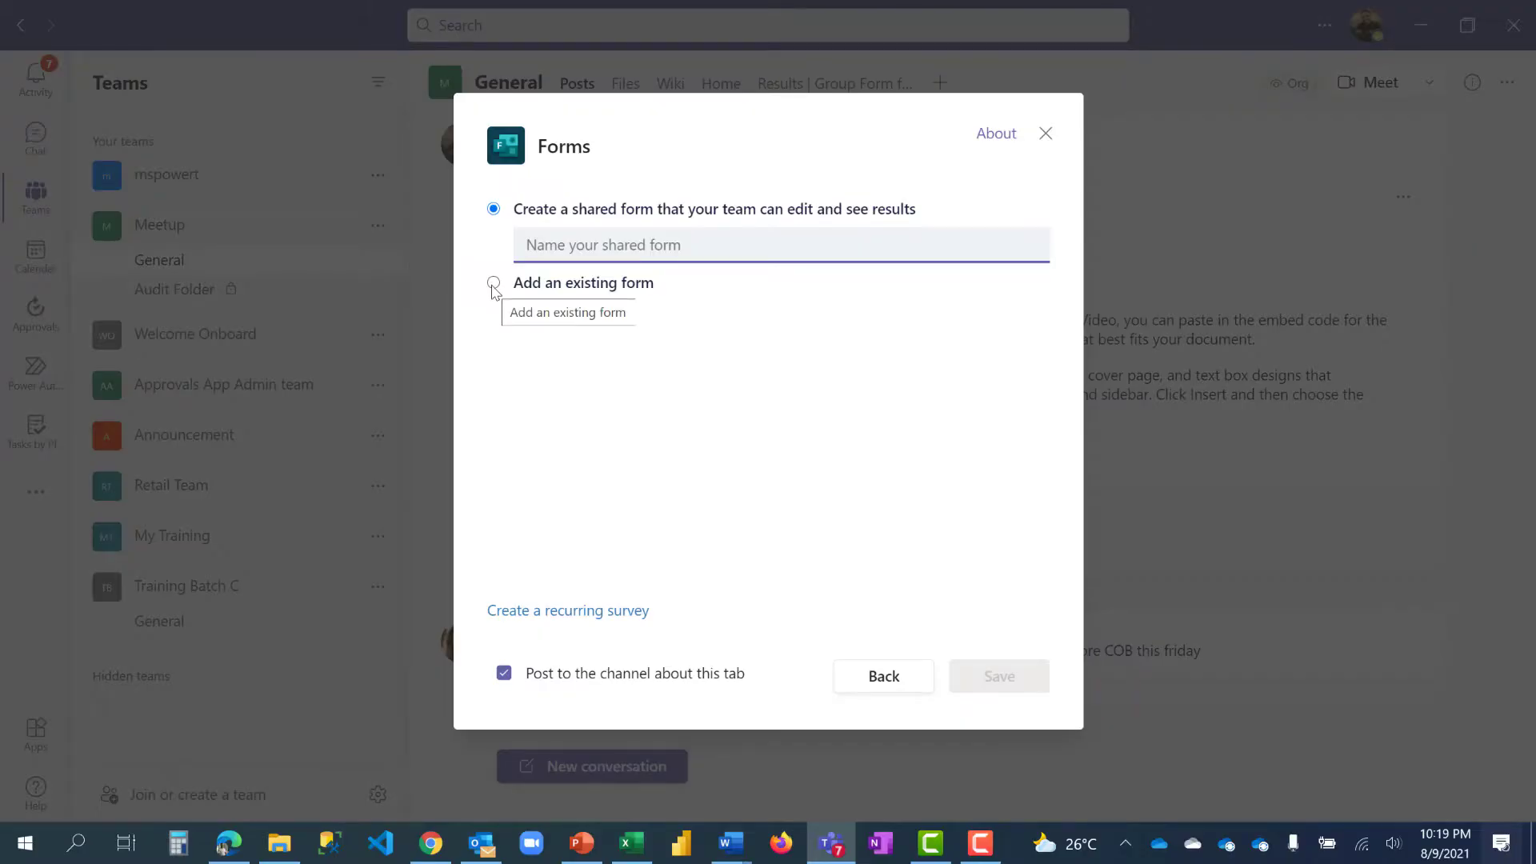
click(493, 284)
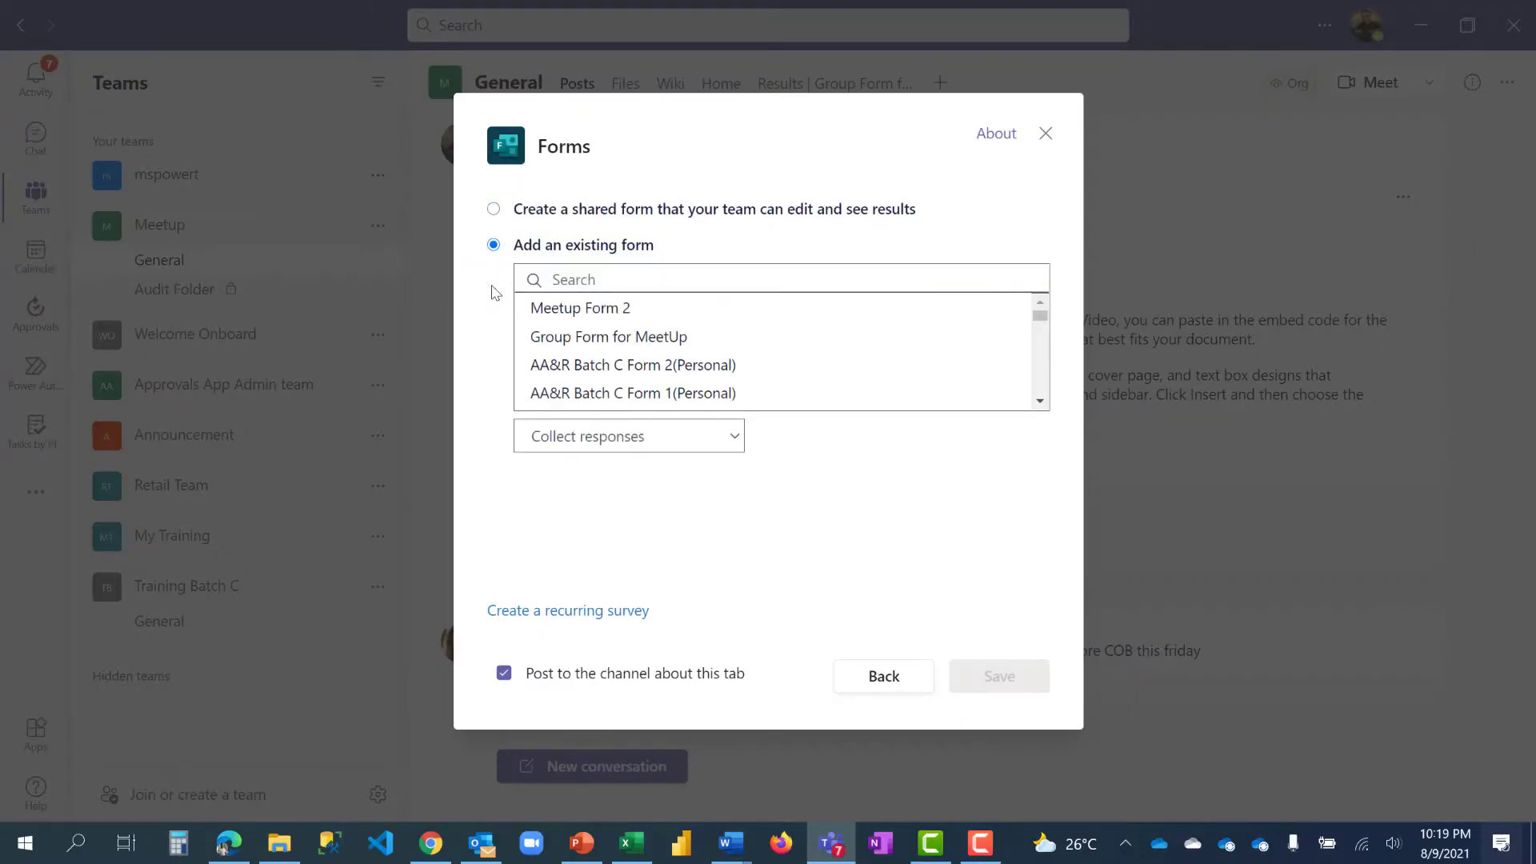
click(580, 310)
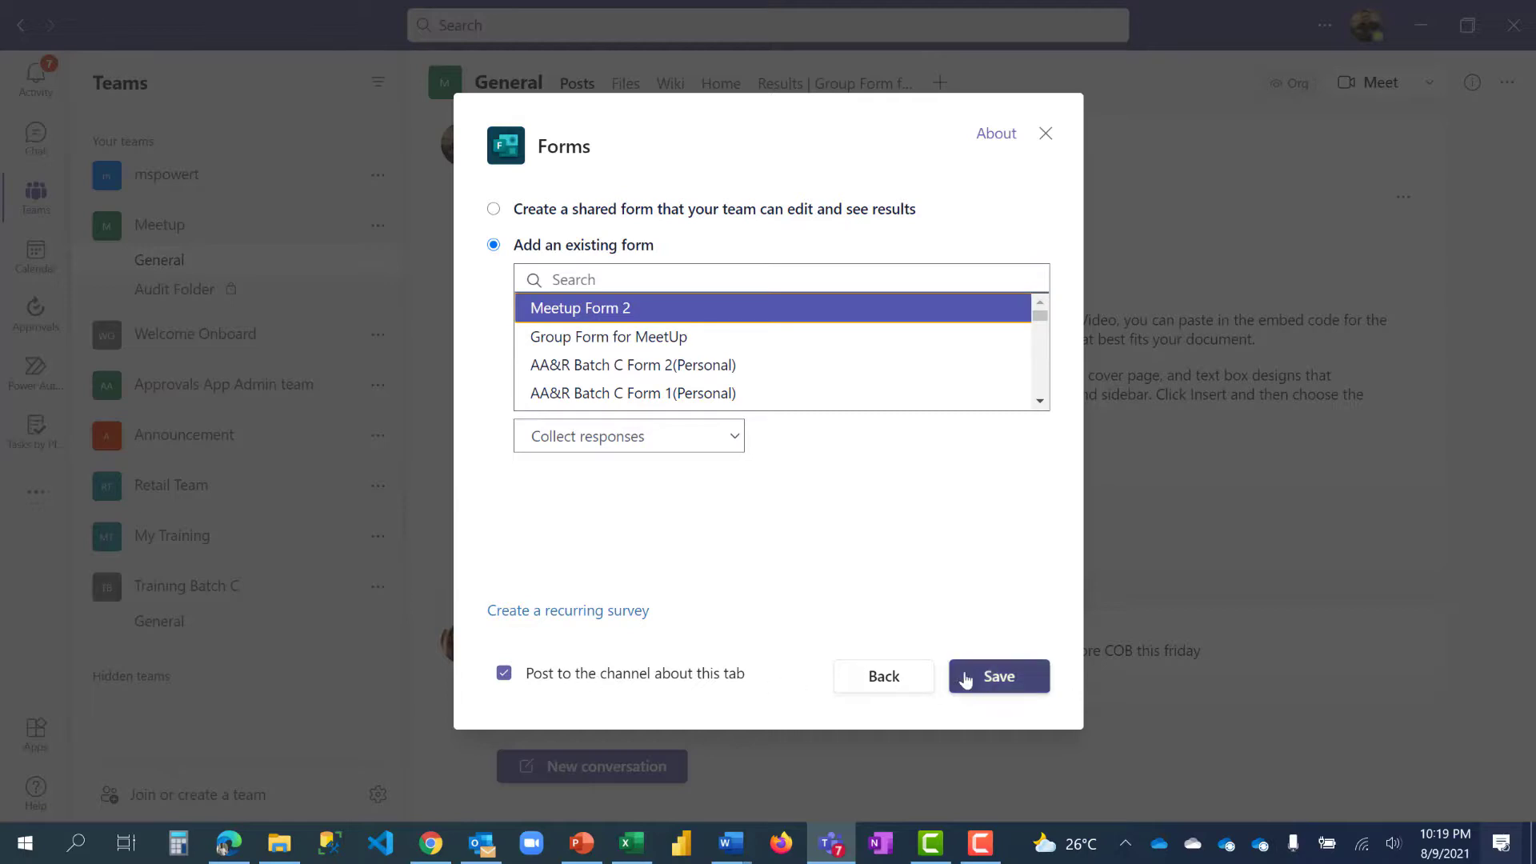
click(1005, 682)
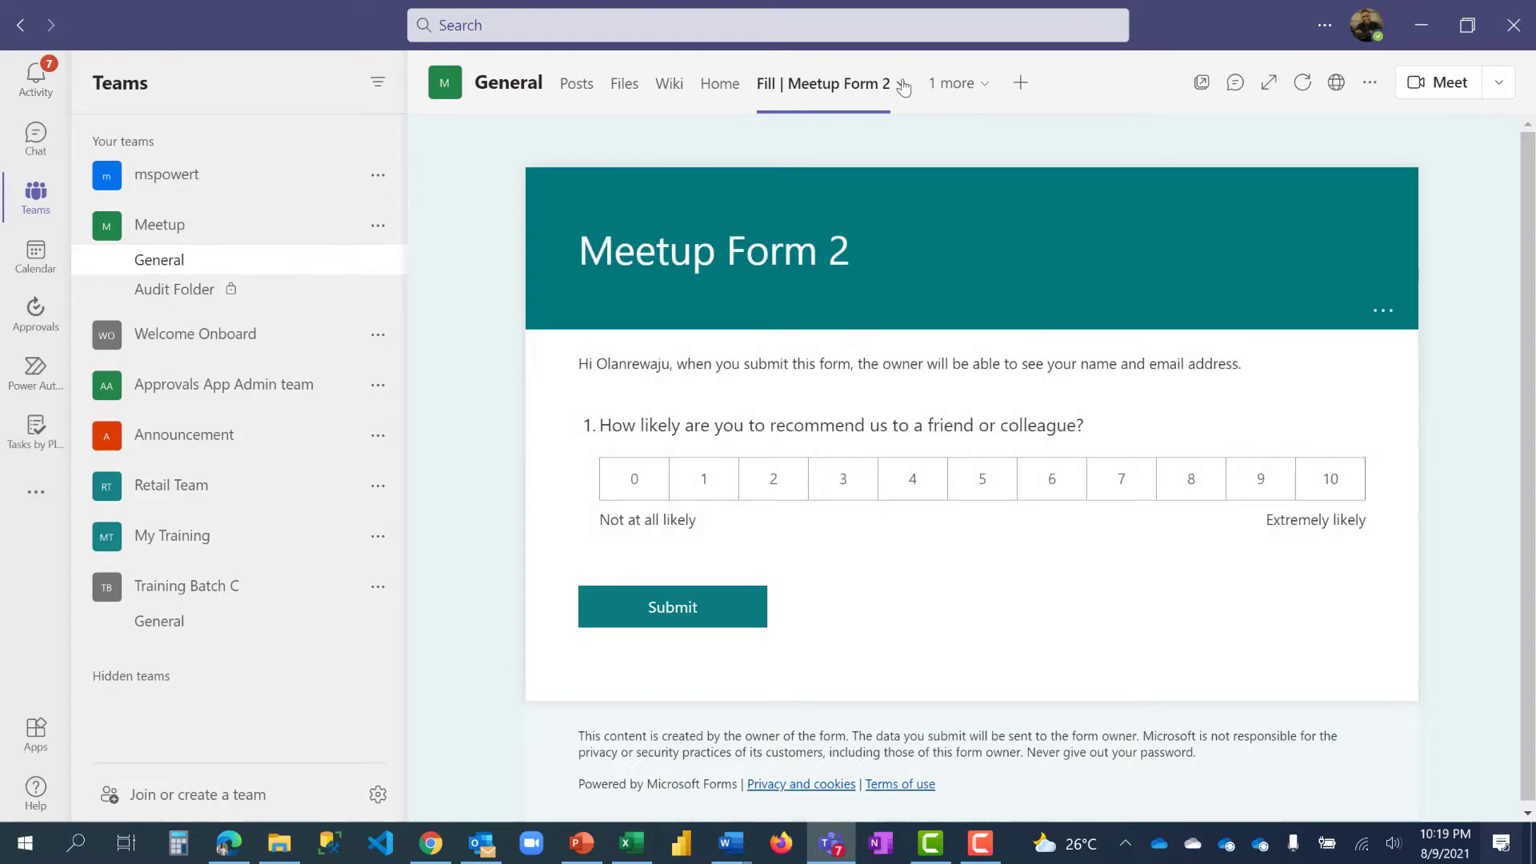
- Remove the Fill | Meetup Form 2 tab from the General channel
click(903, 85)
click(832, 183)
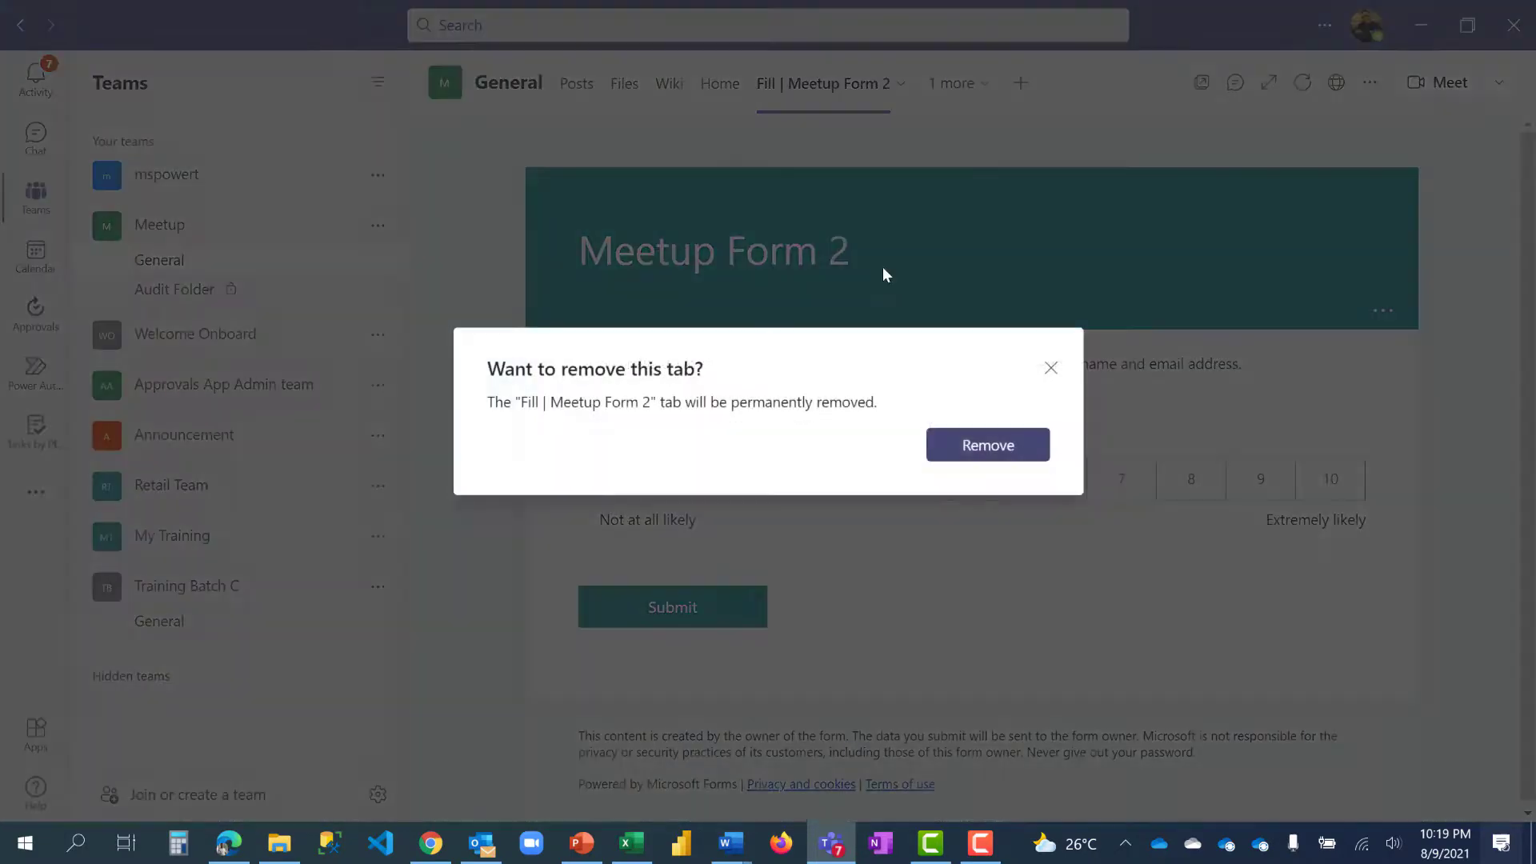
click(992, 447)
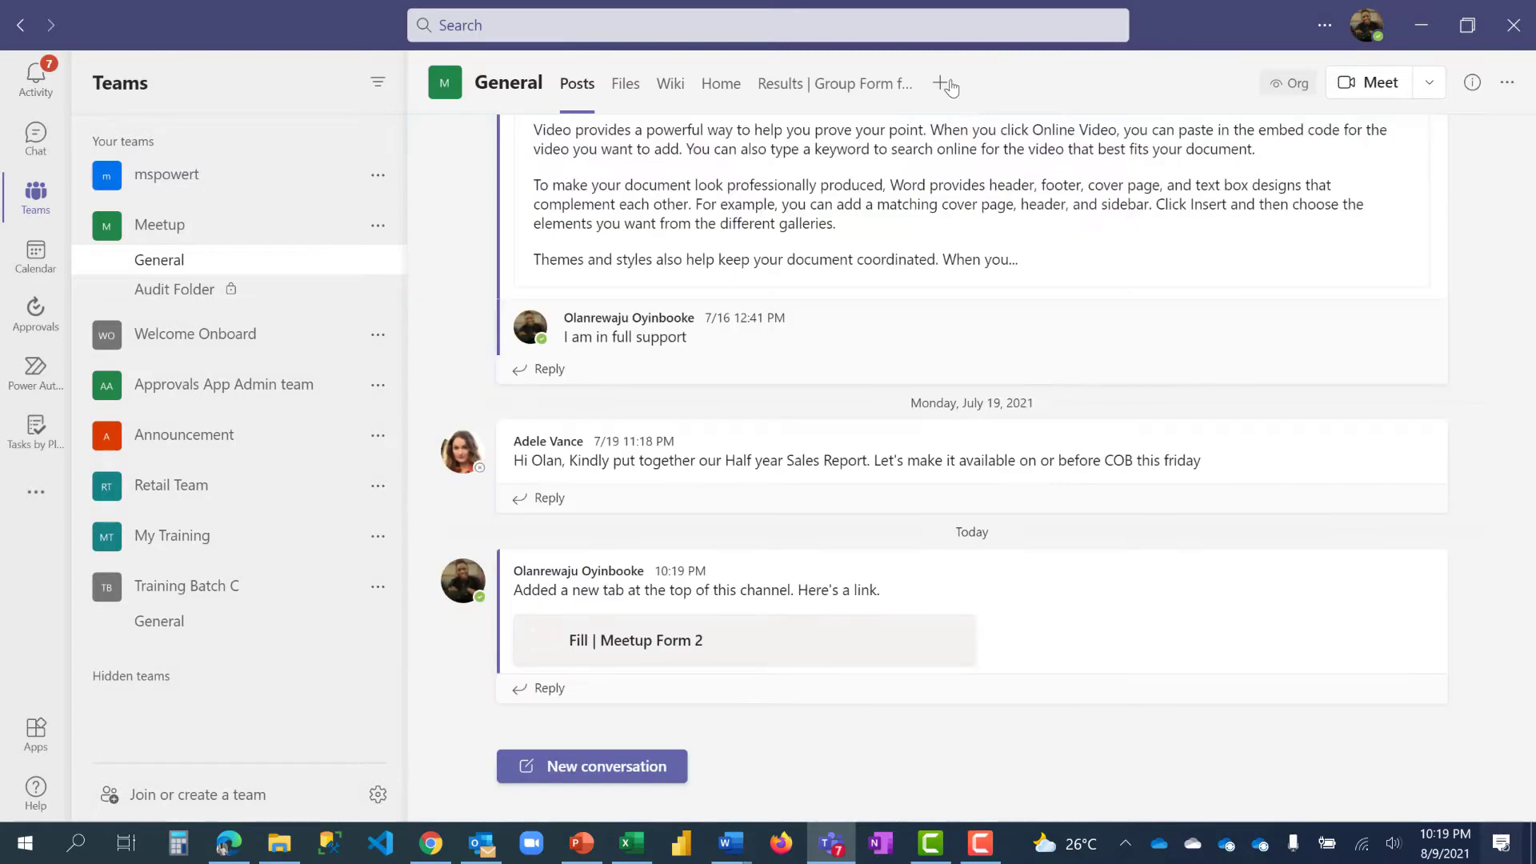
- Add the existing Meetup Form 2 to the General channel as a Forms tab set to Show results
click(941, 86)
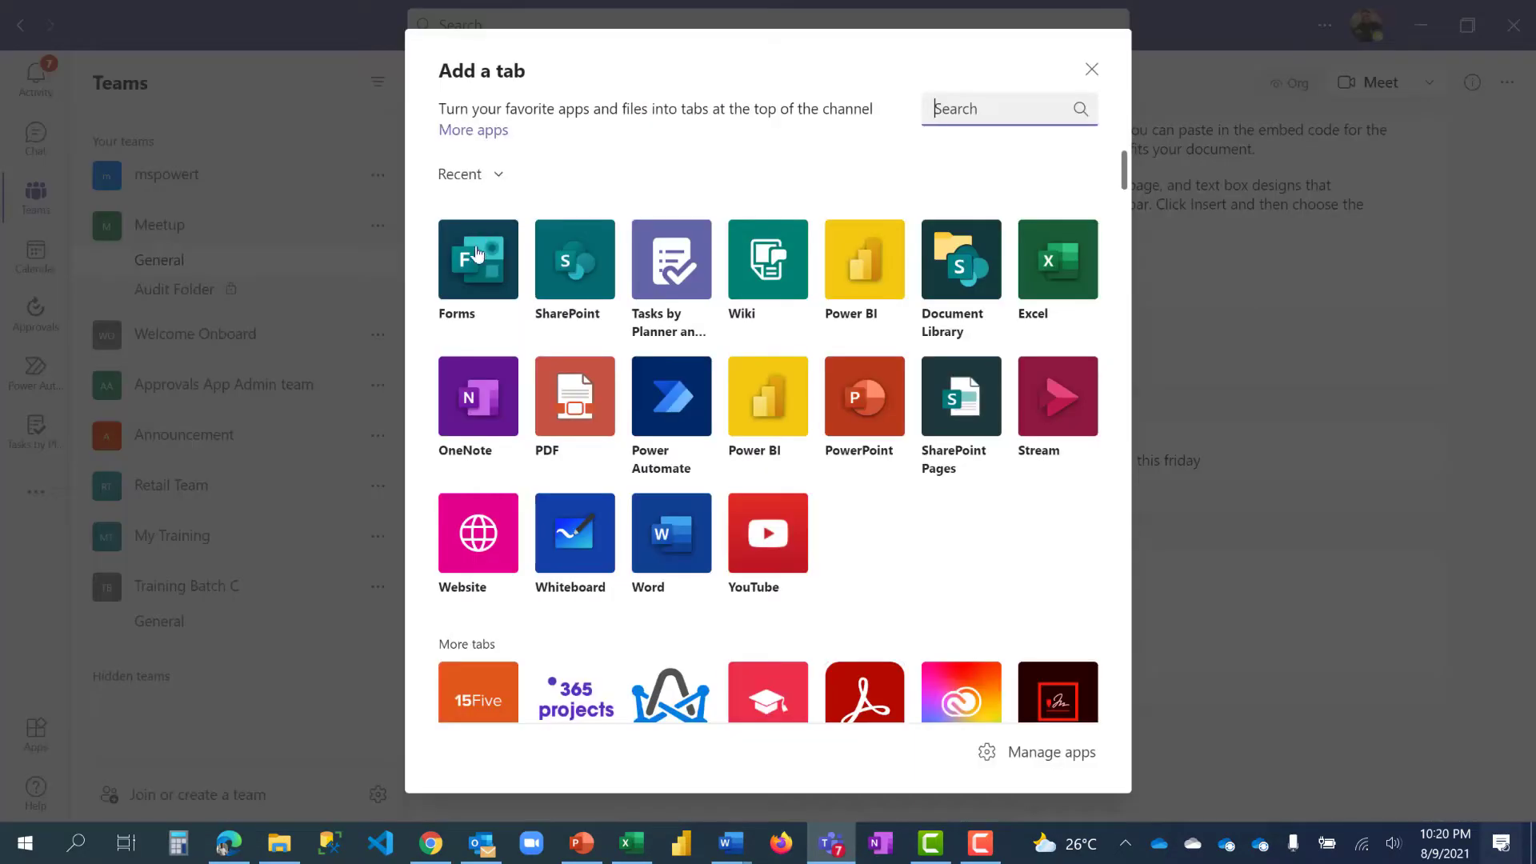
click(471, 270)
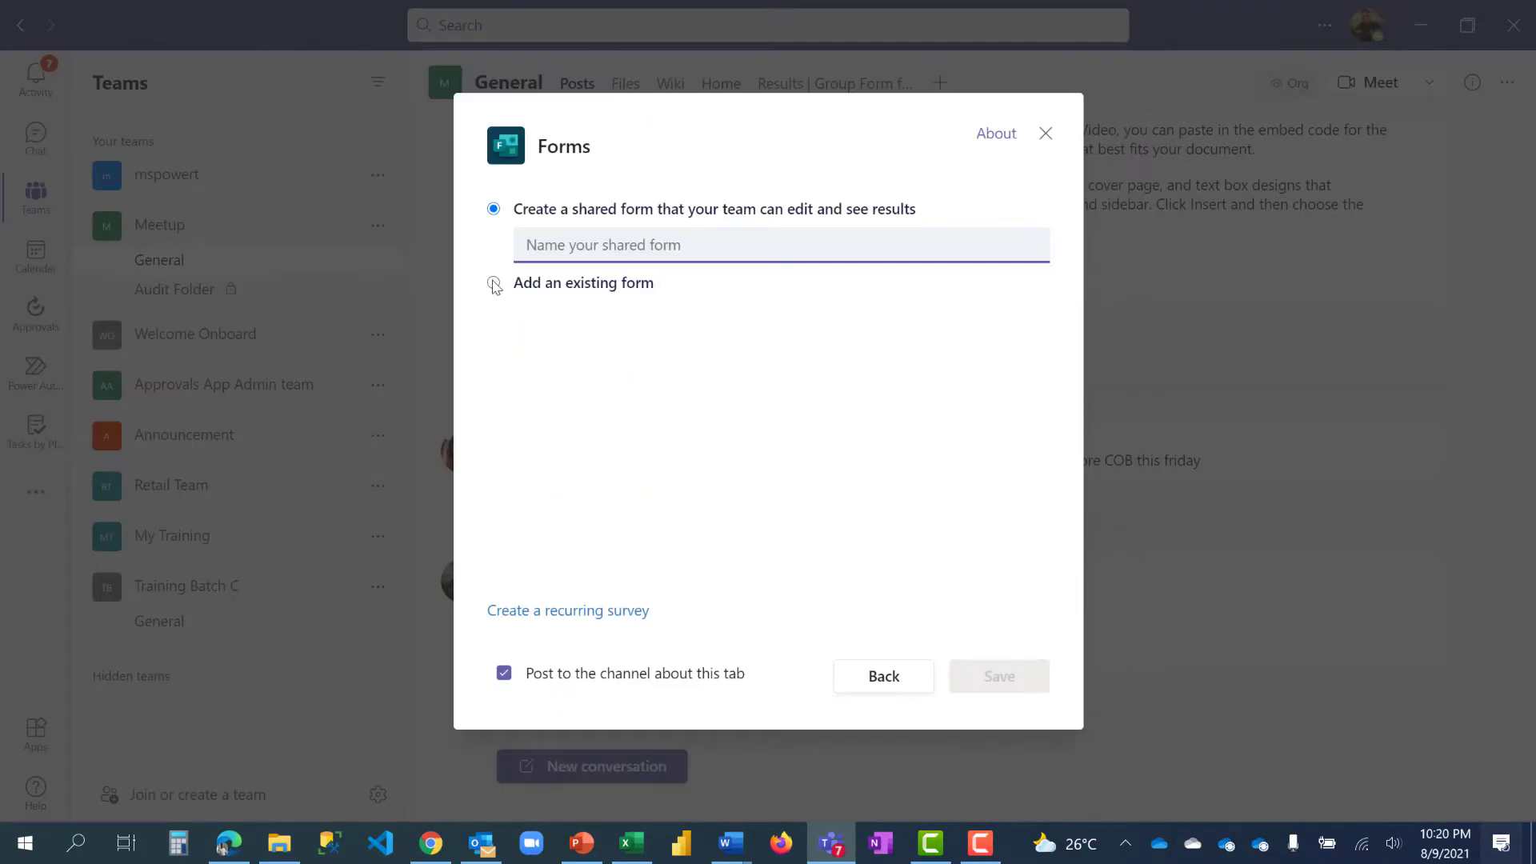
click(495, 283)
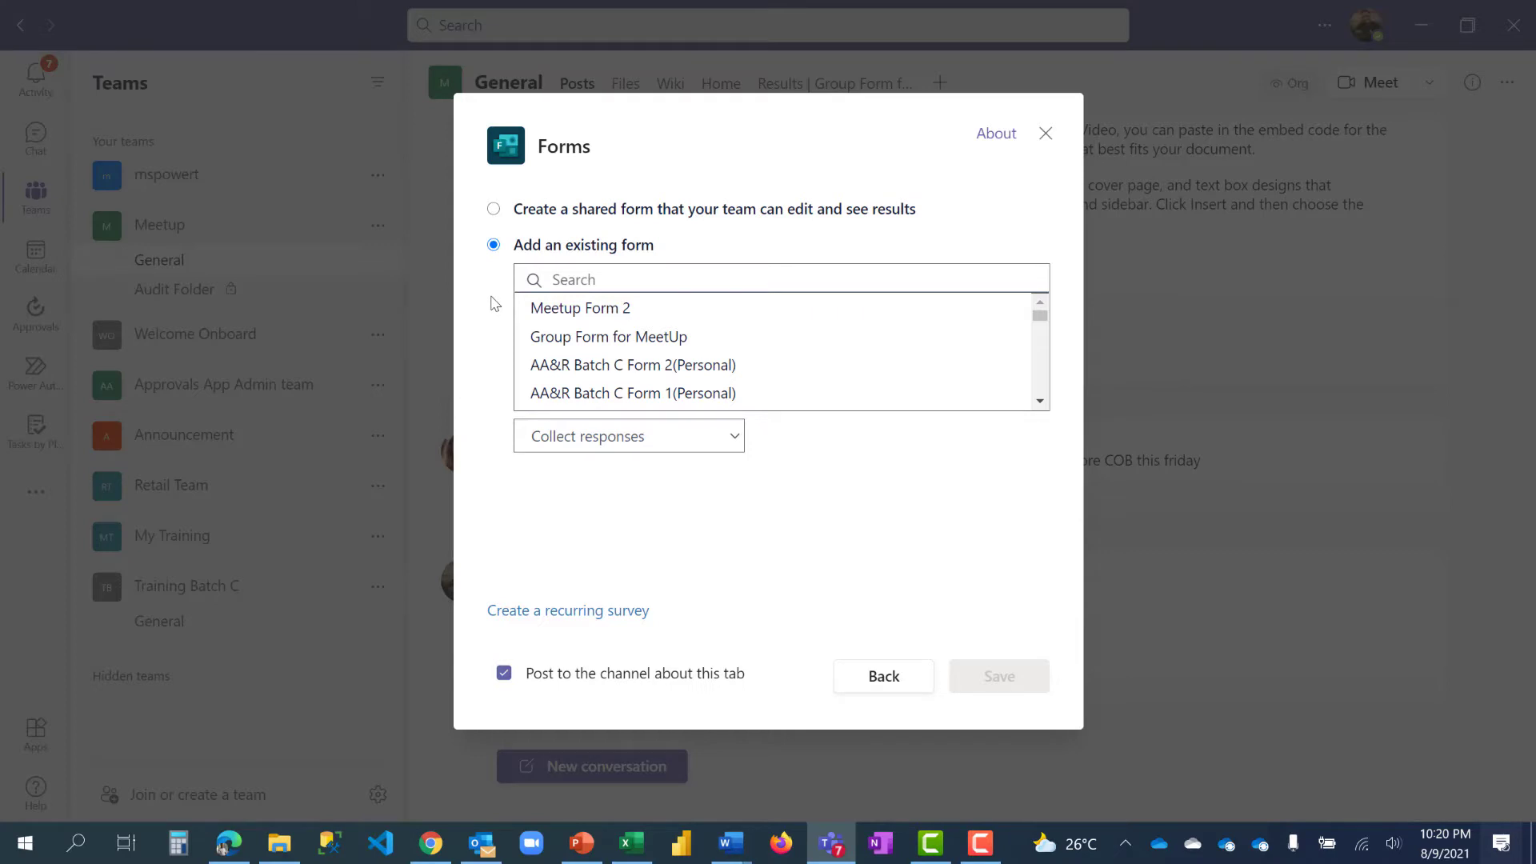
click(560, 314)
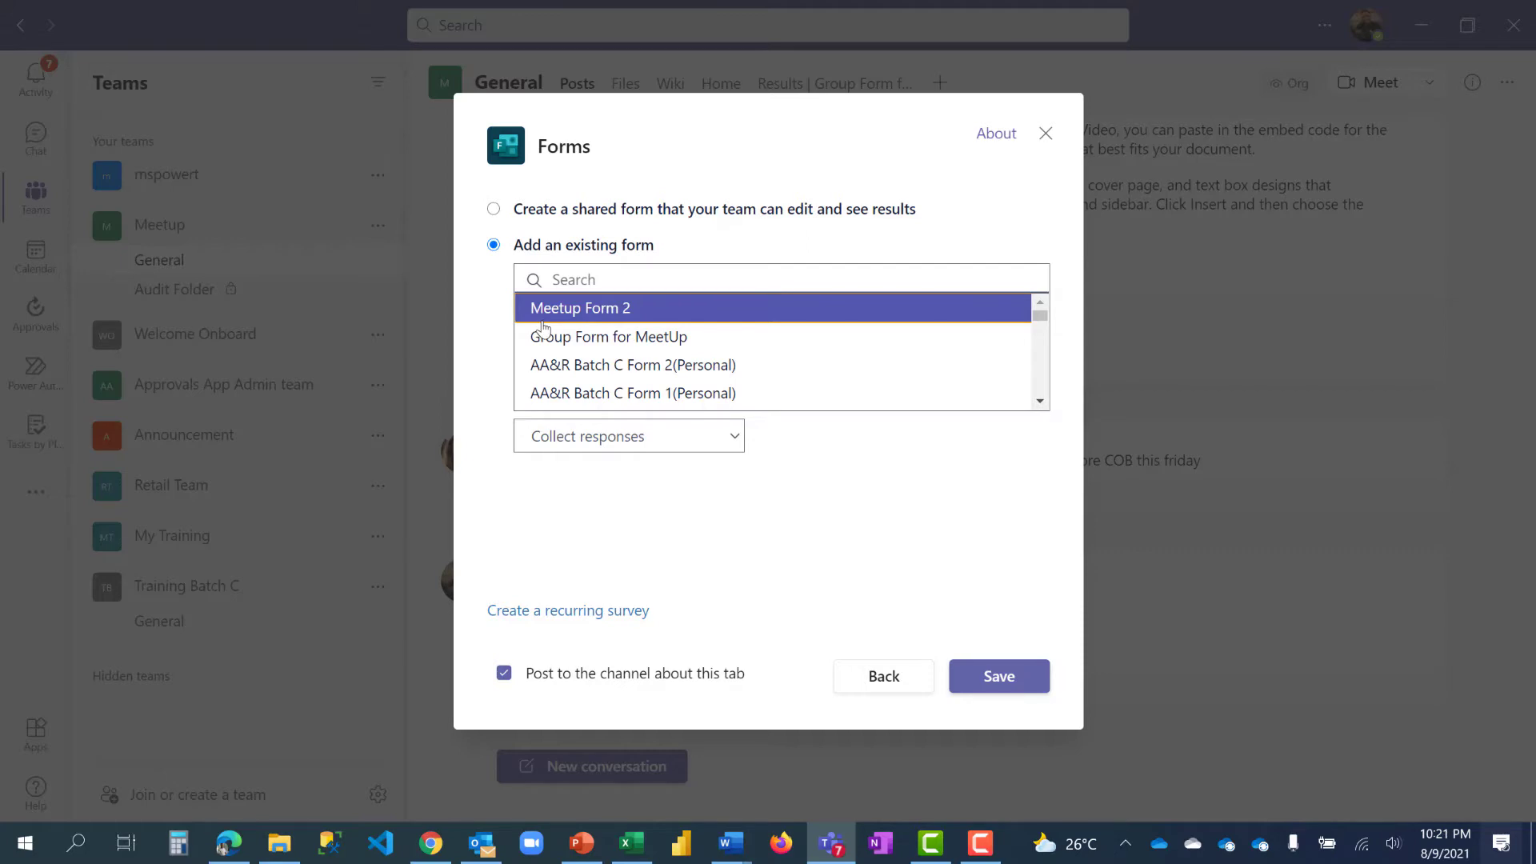
click(607, 445)
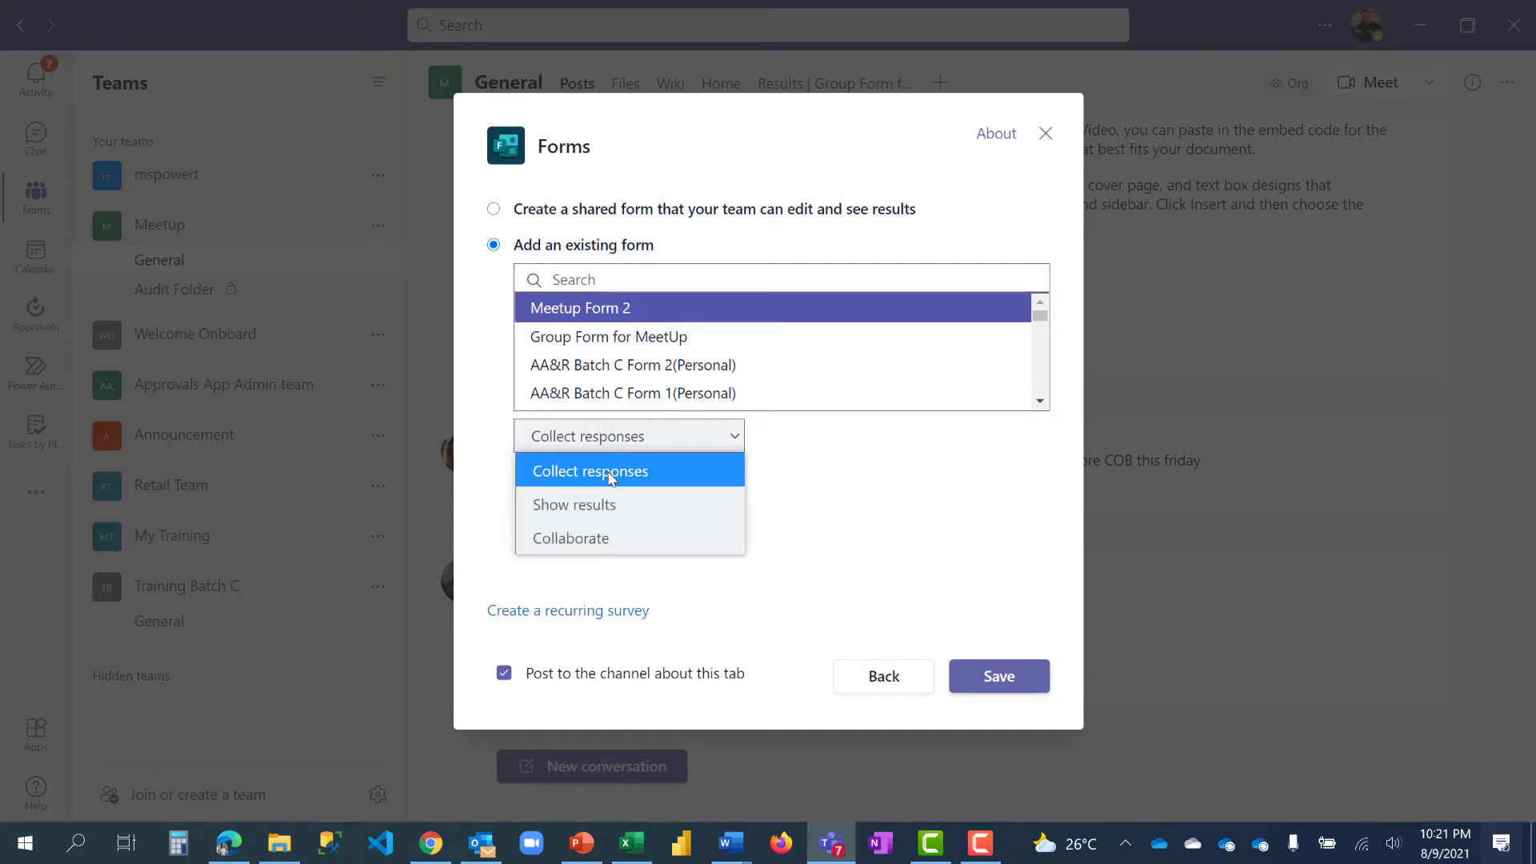
click(602, 506)
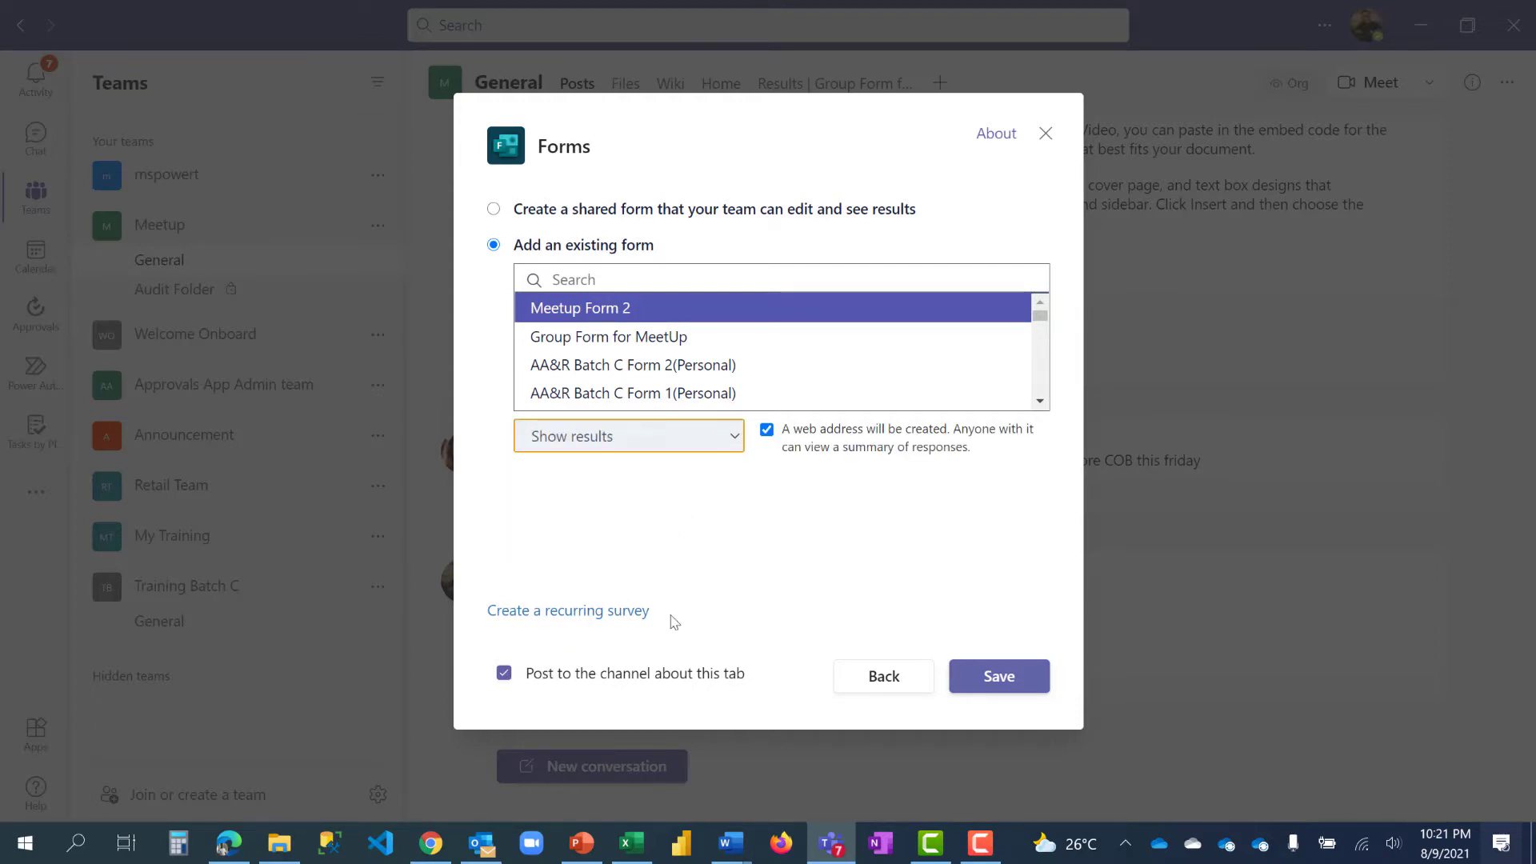
click(1003, 678)
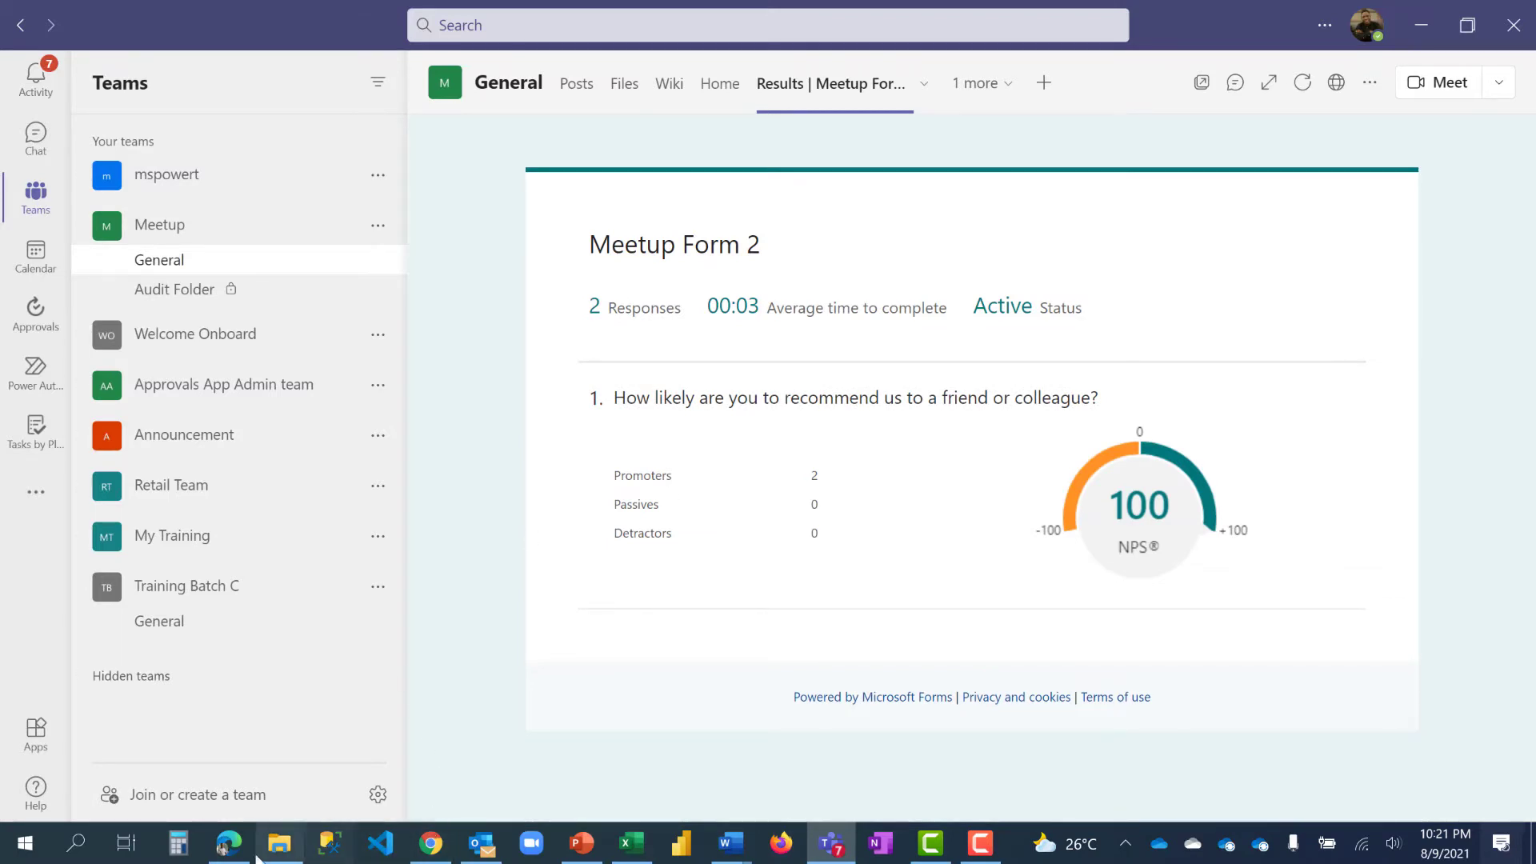
- Return to the Meetup Form 2 preview in the browser and submit another response with a rating of 10
click(228, 842)
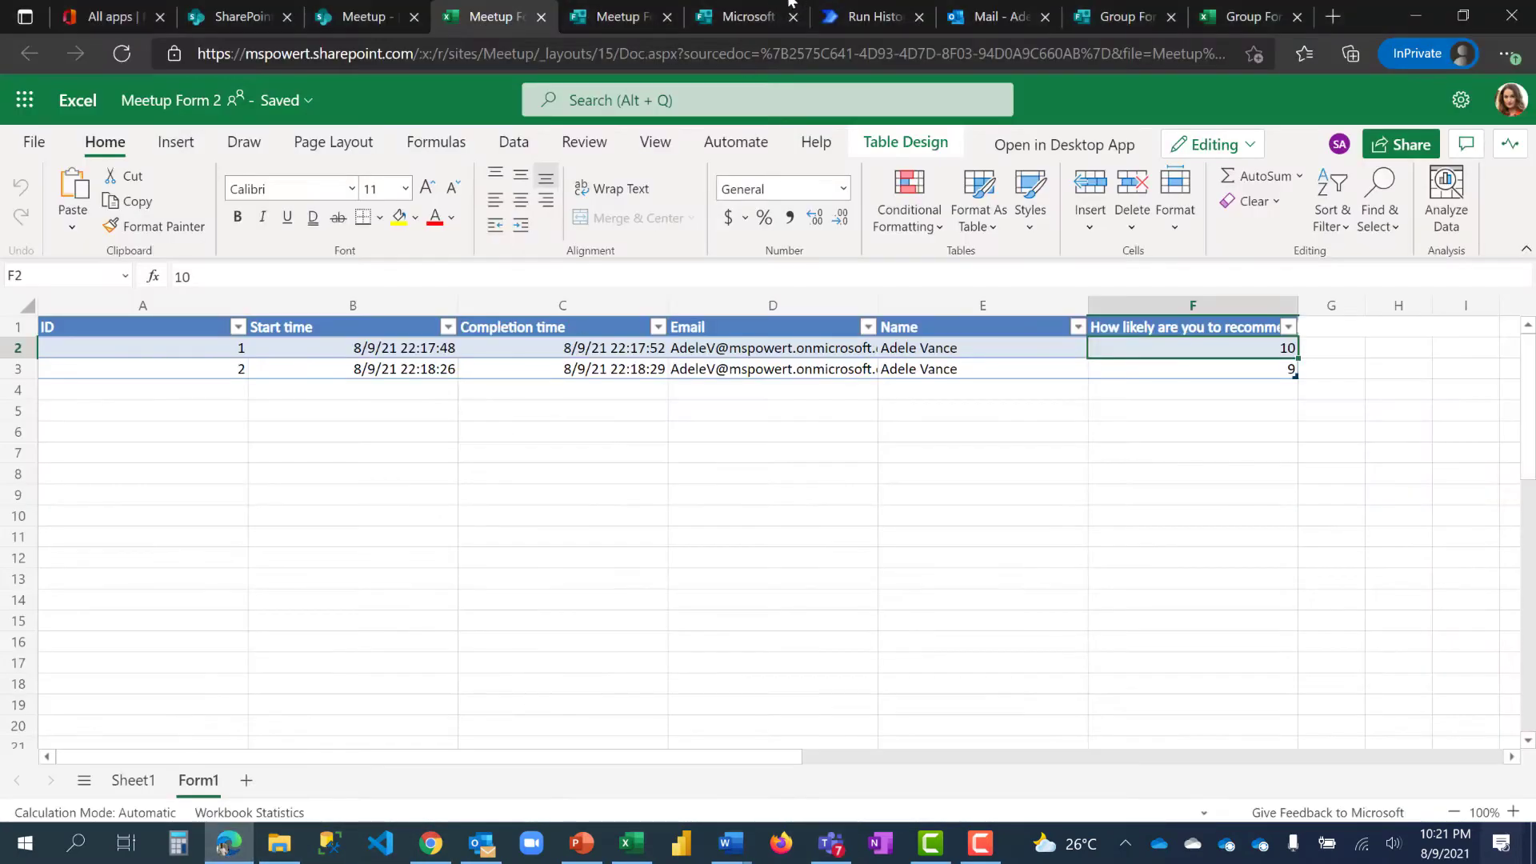
click(602, 19)
click(508, 446)
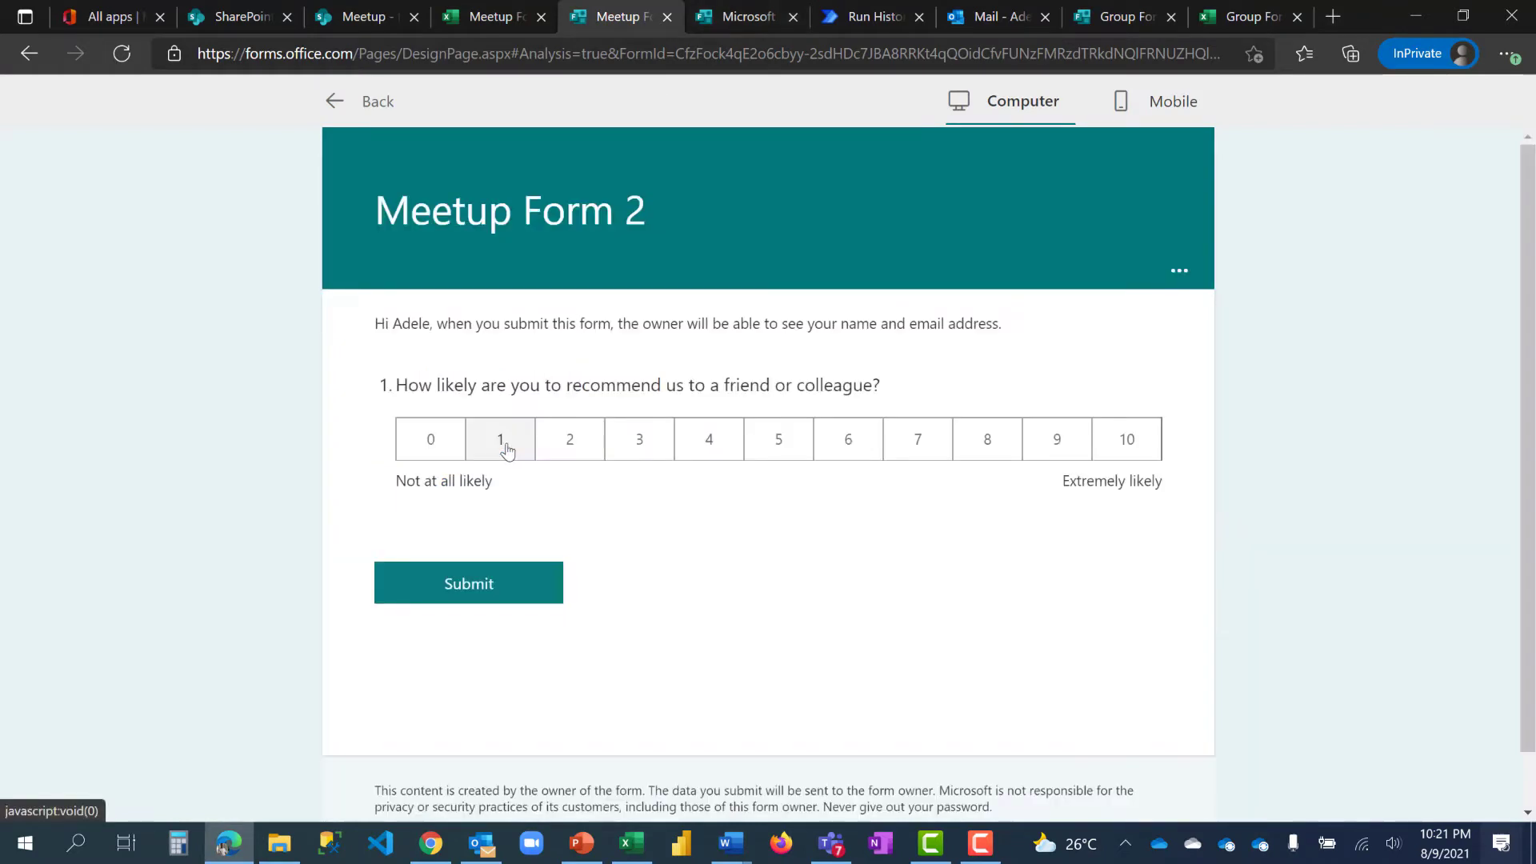
click(1144, 444)
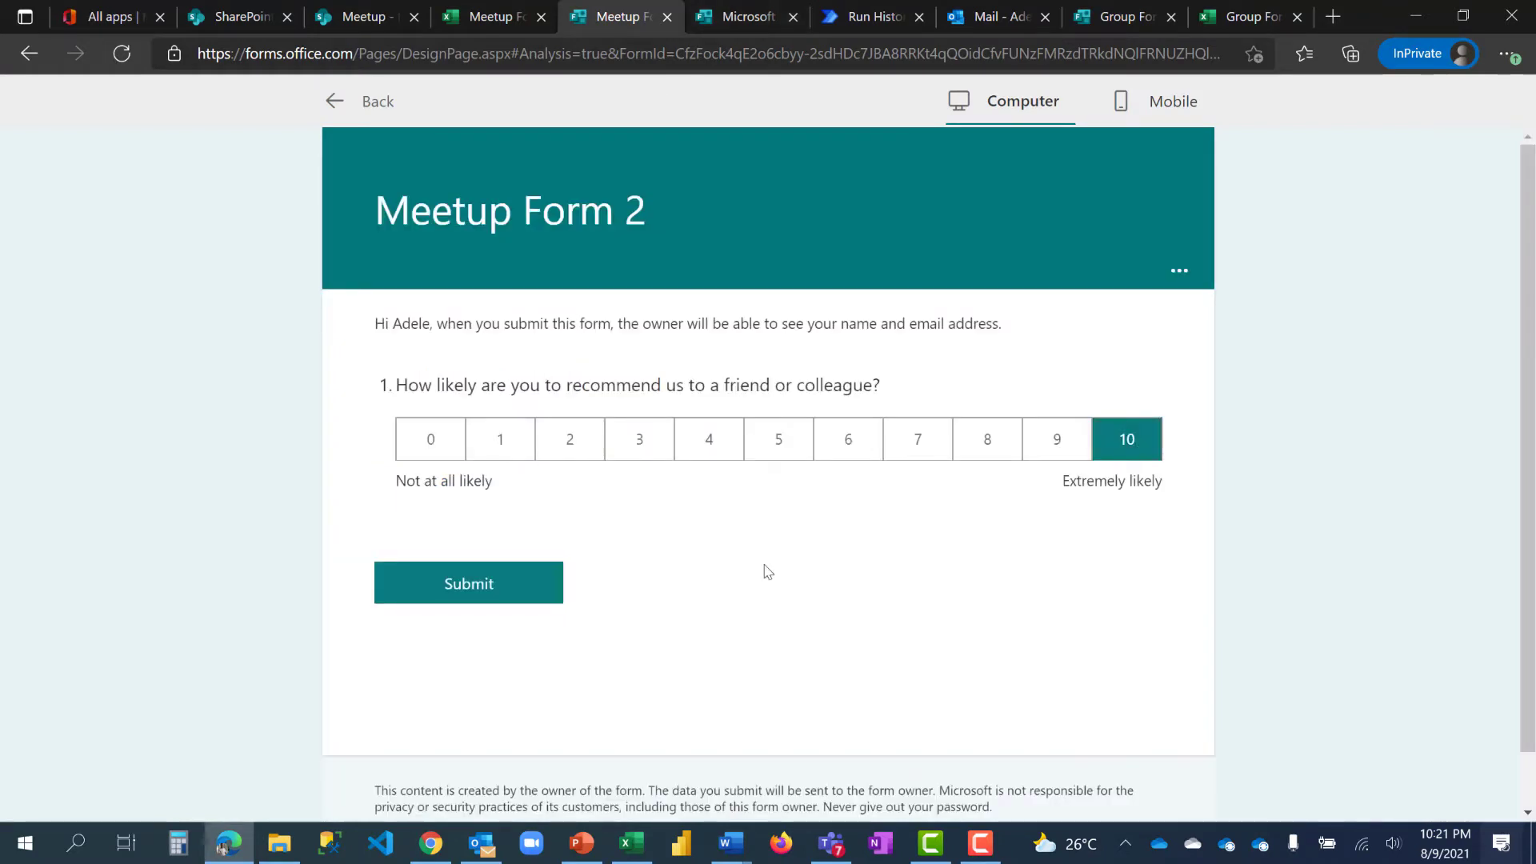
click(502, 594)
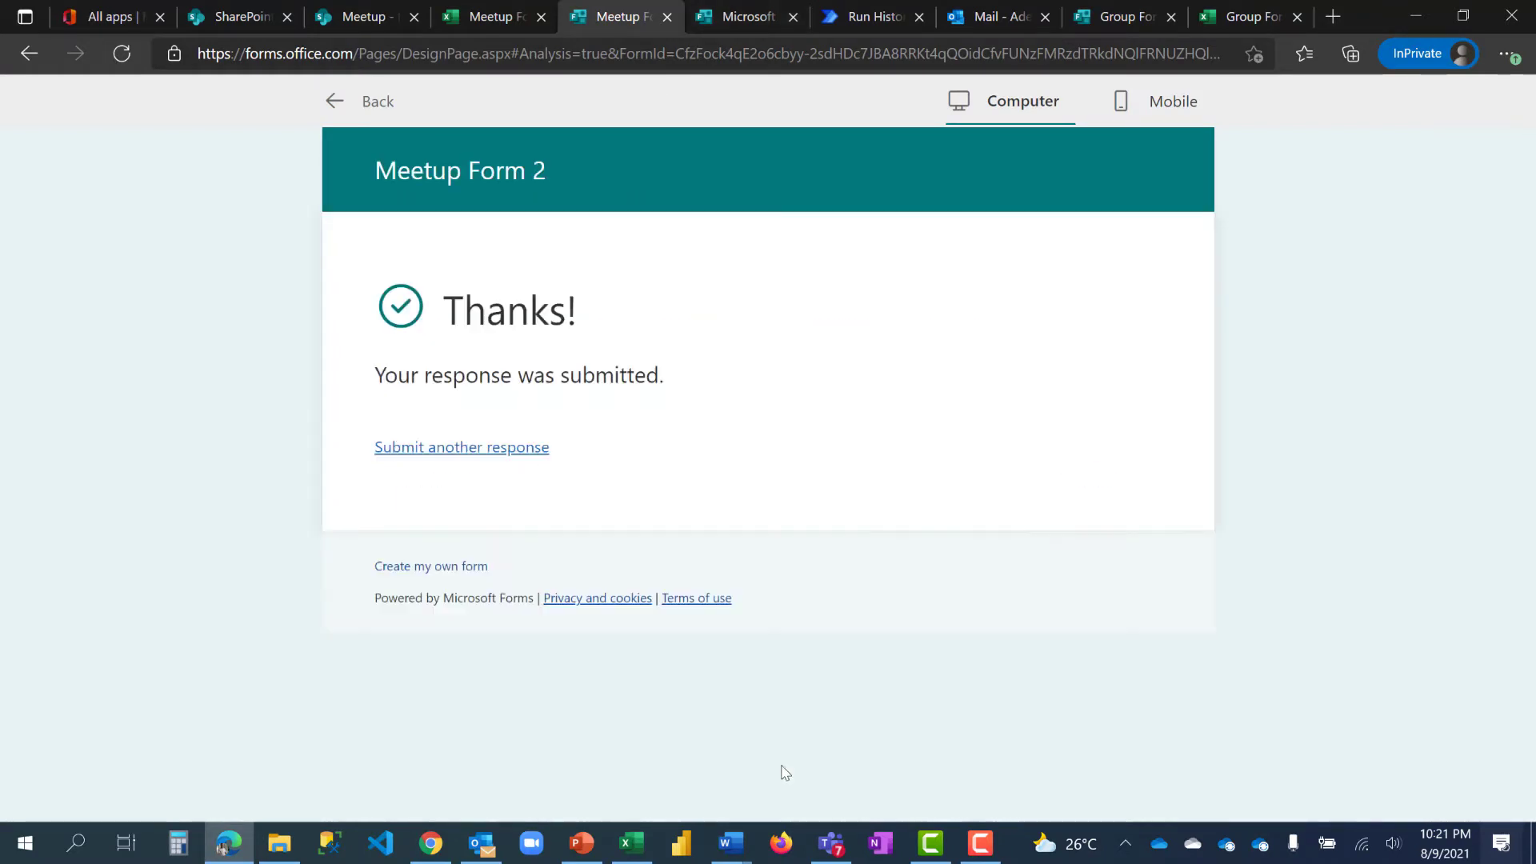
- Switch back to Teams and reload the Meetup Form 2 results tab to check for the latest response
click(832, 842)
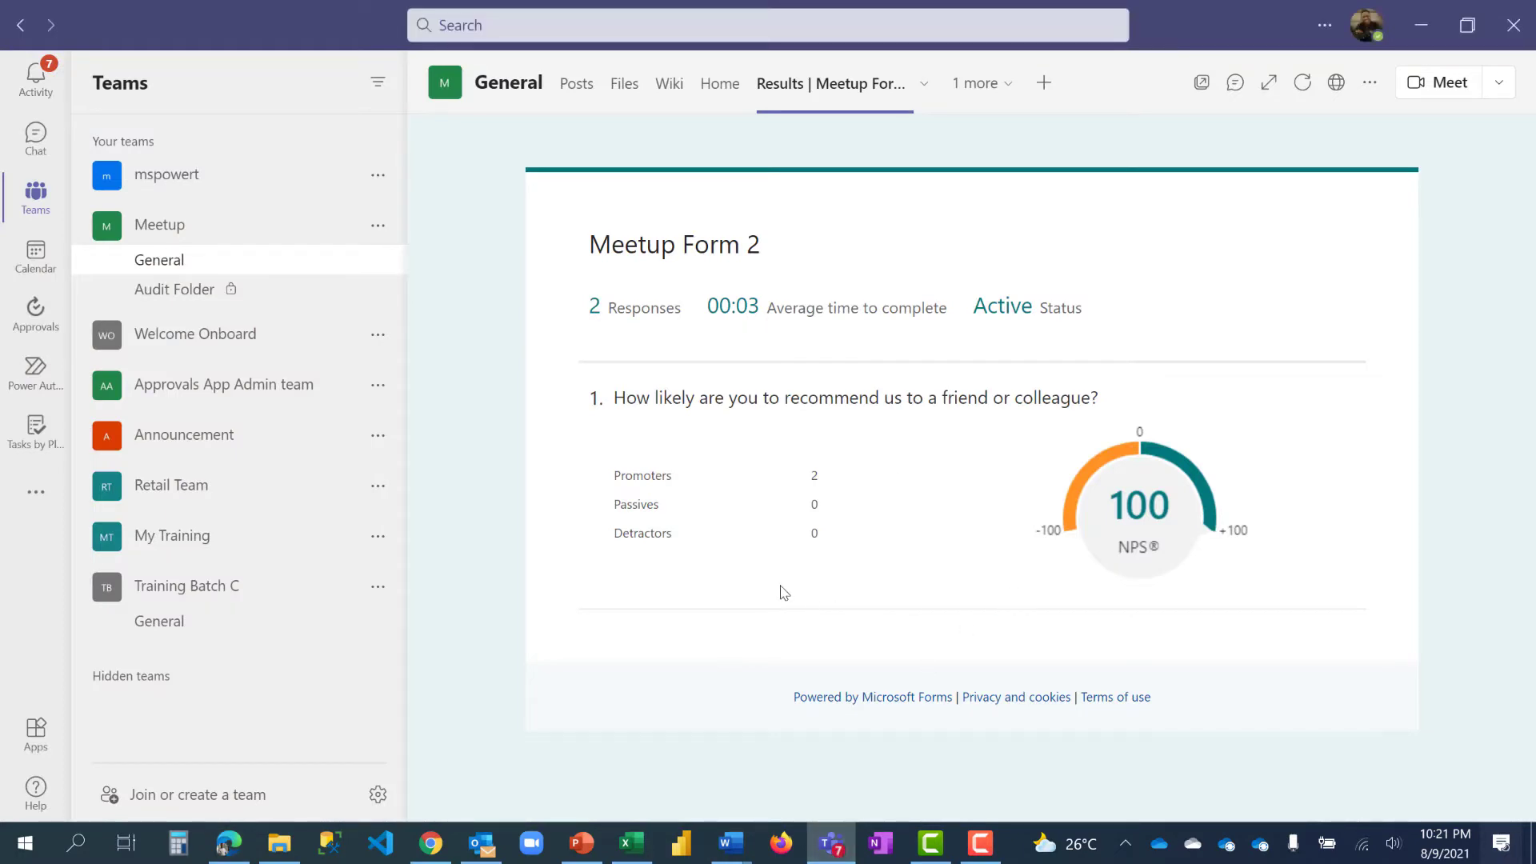
click(1301, 83)
click(1304, 84)
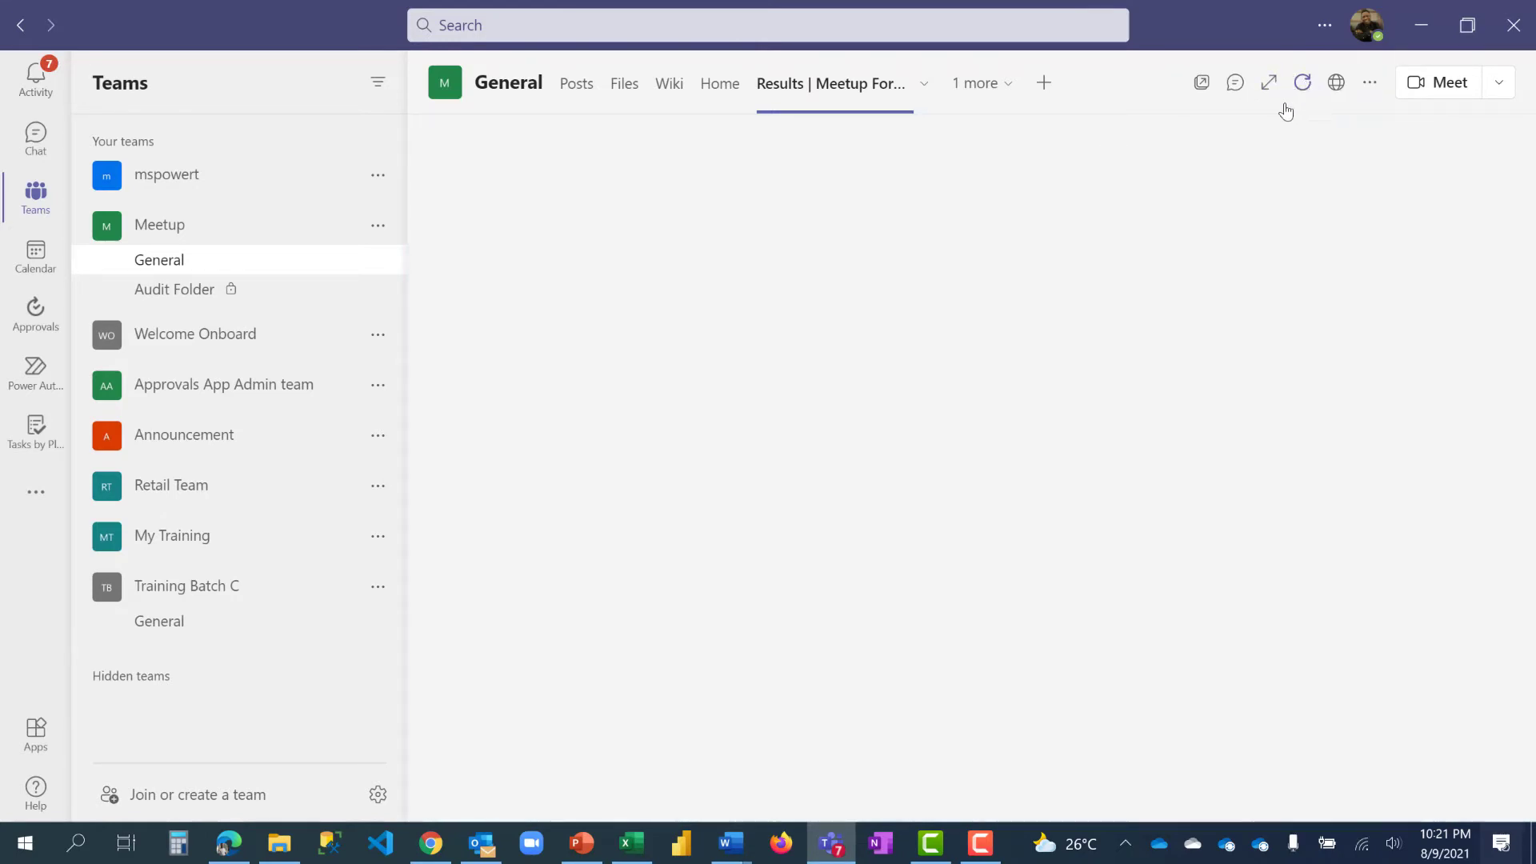